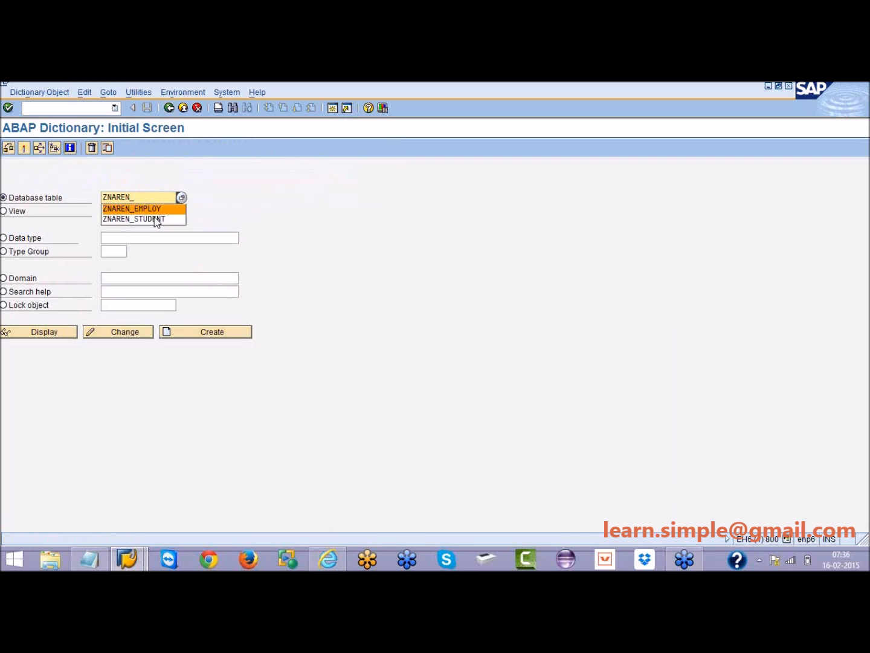
Display the fields of database table ZNAREN_STUDENT, then return to the initial screen and select View as the object type
{"action": "left_click", "coordinate": [154, 219]}
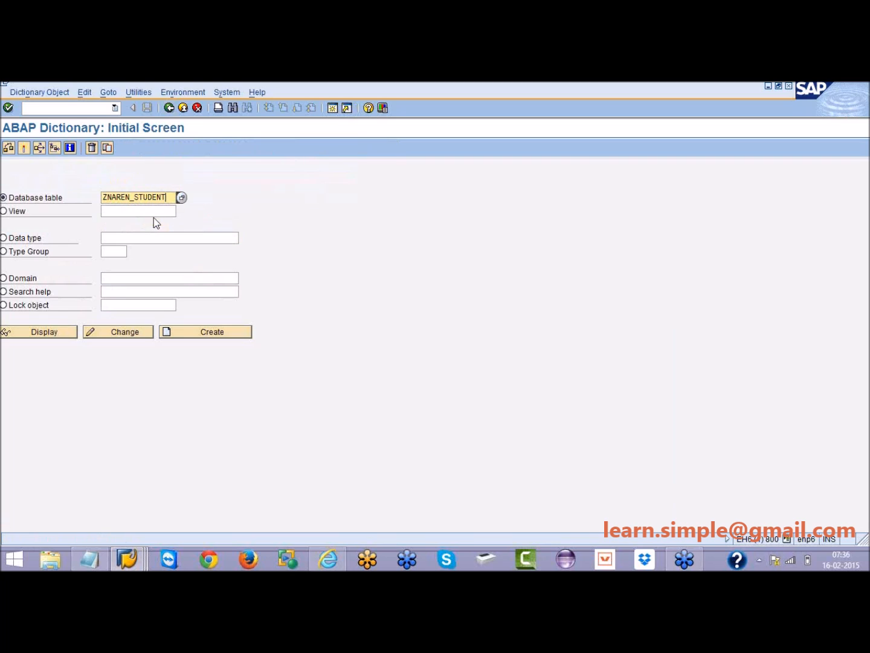
{"action": "left_click", "coordinate": [59, 337]}
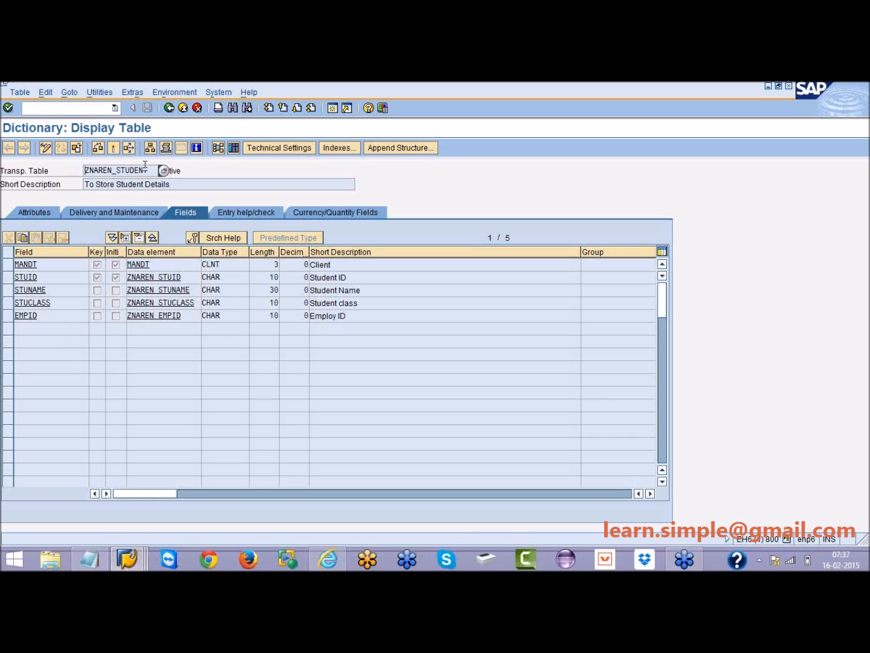
{"action": "left_click", "coordinate": [169, 109]}
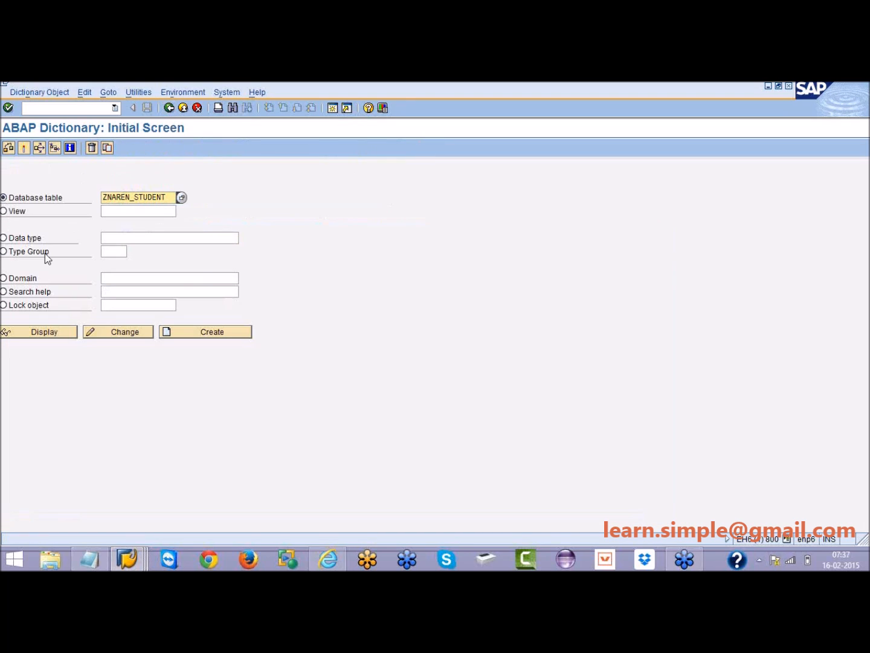
{"action": "left_click", "coordinate": [6, 213]}
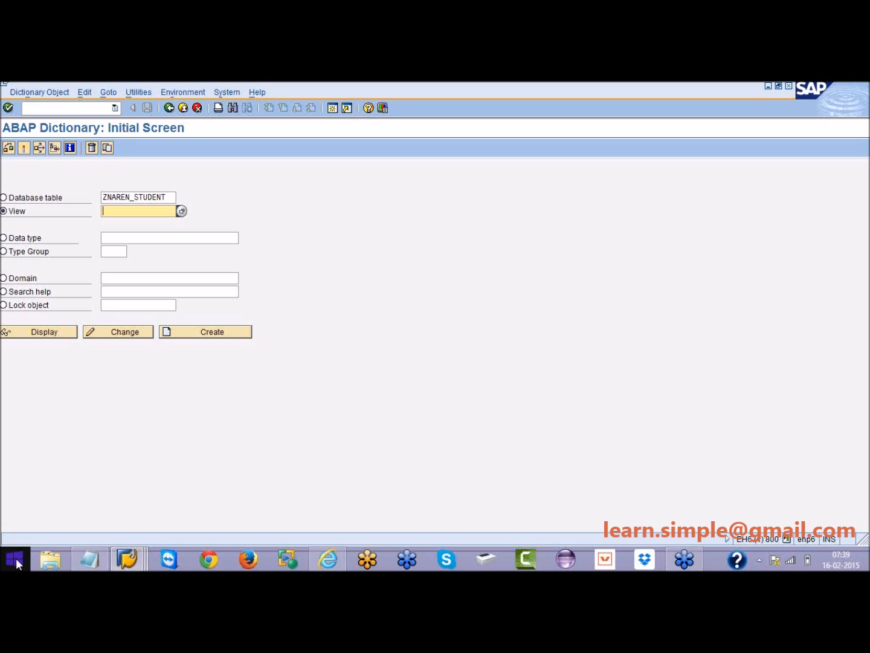
Open a blank Notepad document and start a list with "1. Database view"
{"action": "key", "text": "super+r"}
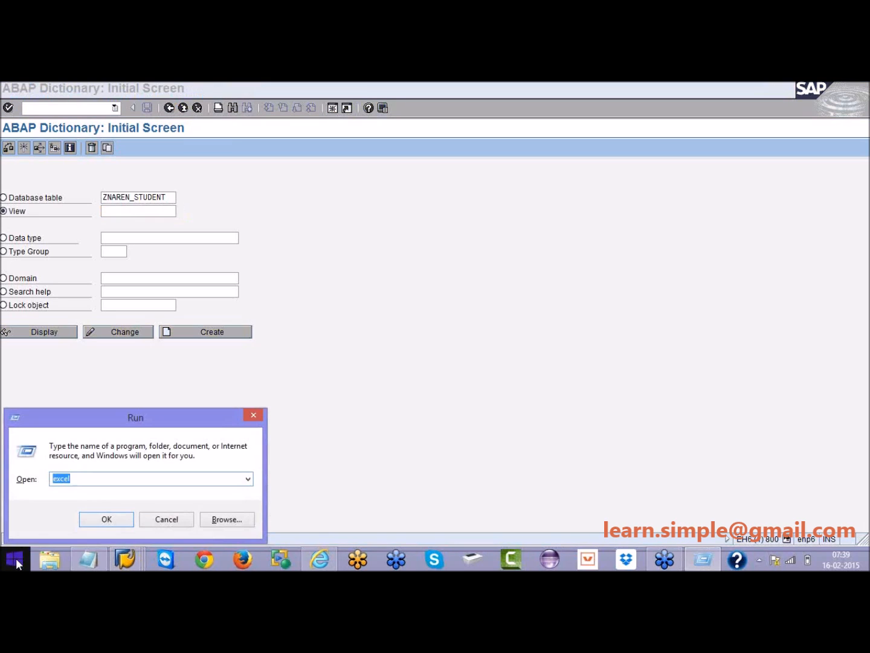
{"action": "type", "text": "note"}
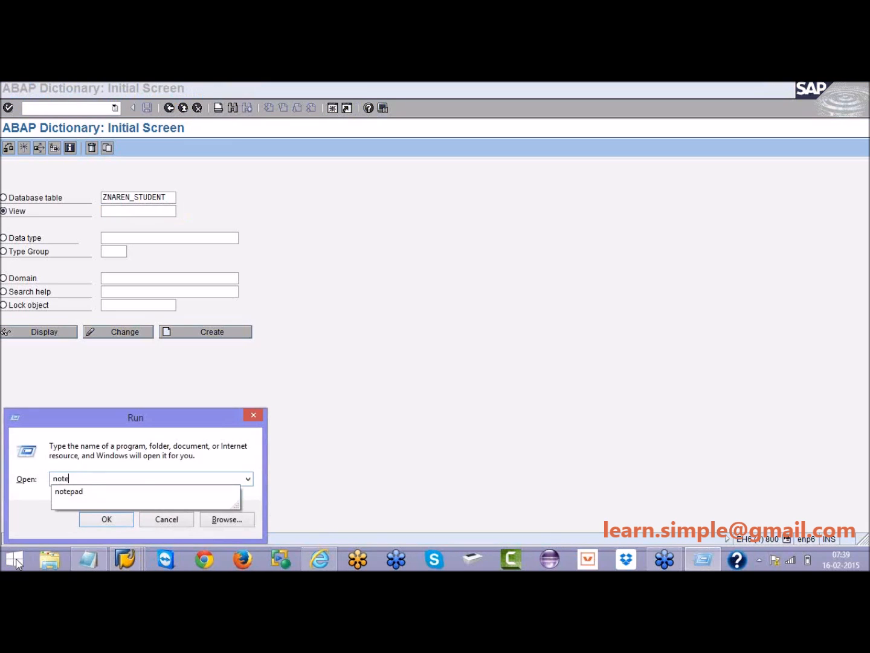
{"action": "type", "text": "pad"}
{"action": "key", "text": "Return"}
{"action": "type", "text": "1. Data"}
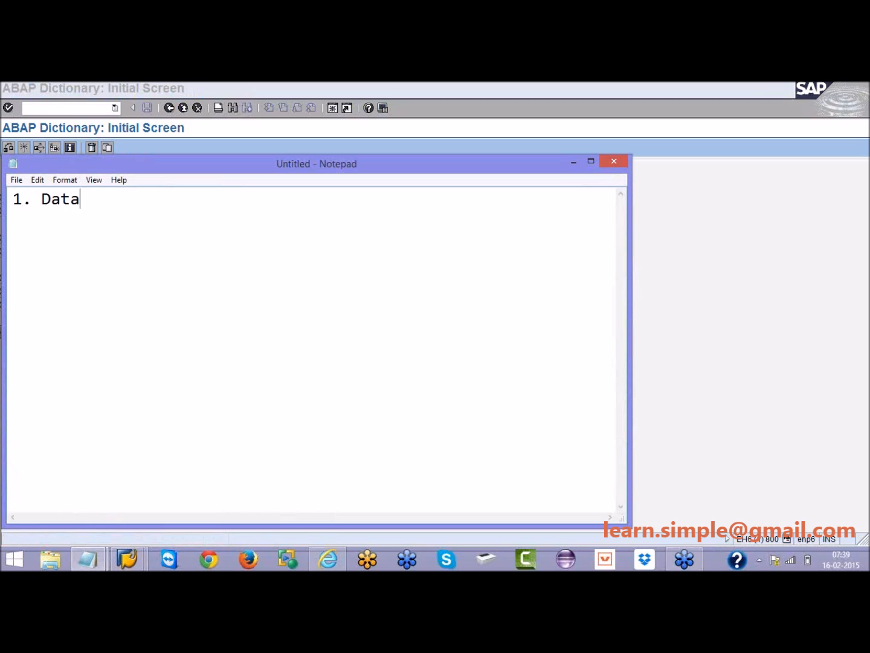
{"action": "type", "text": "base view"}
{"action": "key", "text": "Return"}
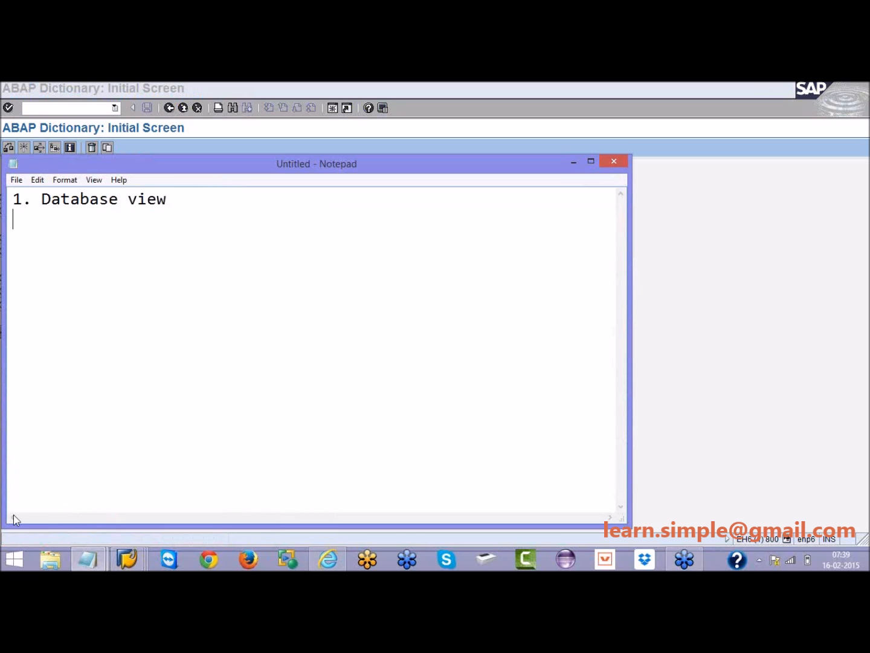
Add the list lines "2. Projection view", "3. Maintenance view" and "4. Help view"
{"action": "type", "text": "2. Project"}
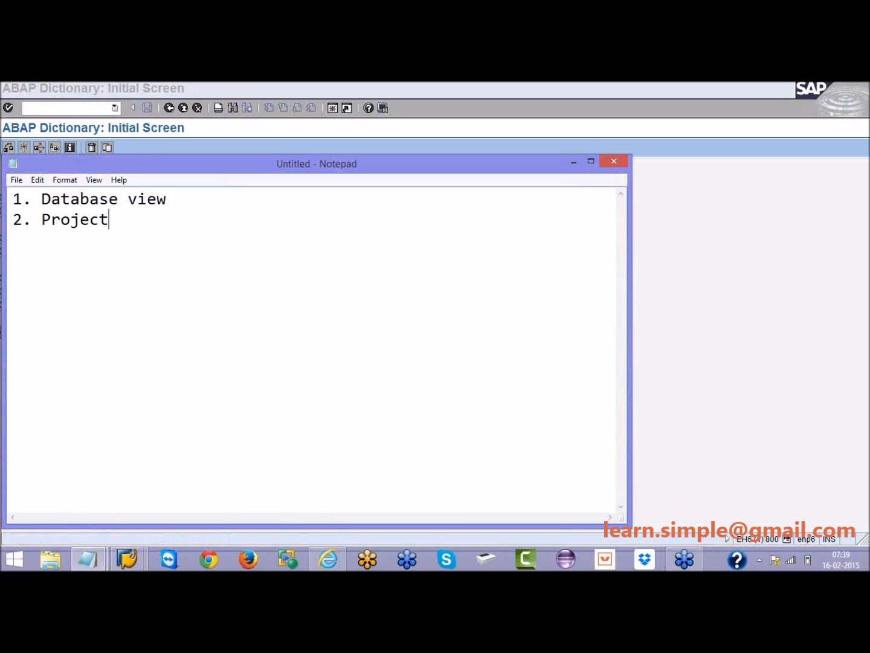
{"action": "type", "text": "ion view"}
{"action": "key", "text": "Return"}
{"action": "type", "text": "3. "}
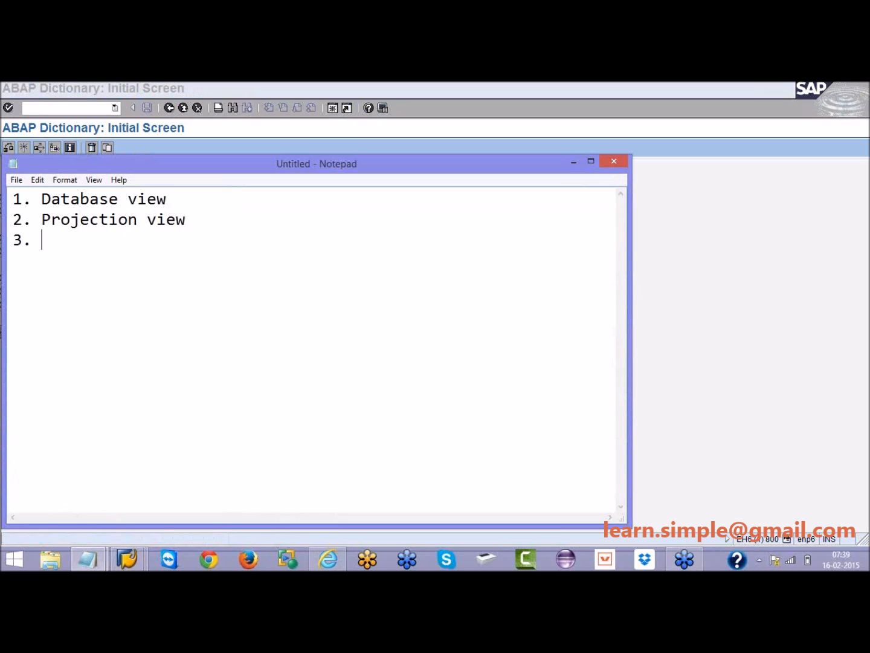
{"action": "type", "text": "Maintenance"}
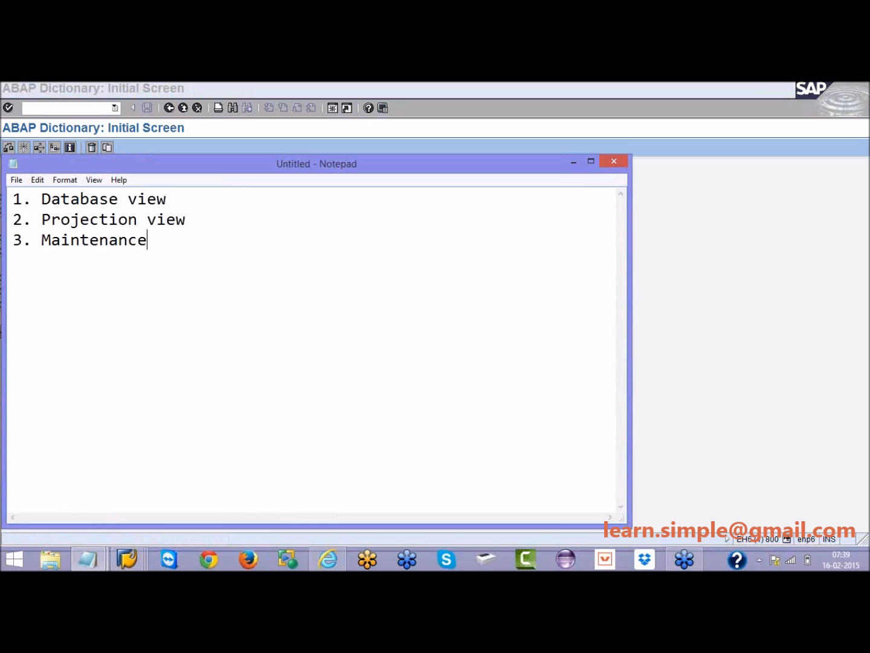
{"action": "type", "text": " view"}
{"action": "key", "text": "Return"}
{"action": "type", "text": "4. Hel"}
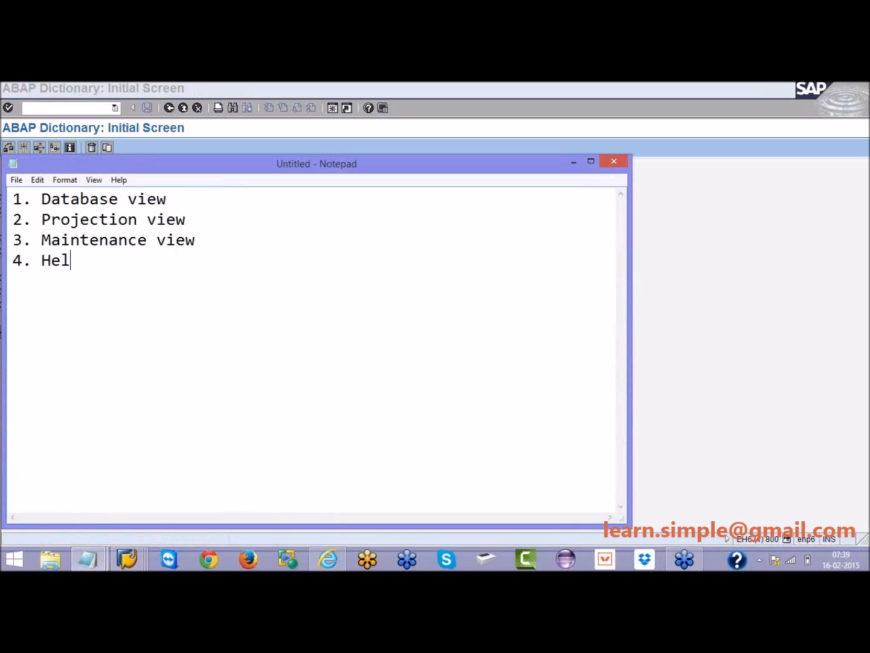
{"action": "type", "text": "p view"}
Below the list, after a blank line, write "-- view are imaginary-- they will not occupy any memory" and minimize Notepad
{"action": "key", "text": "Return"}
{"action": "key", "text": "Return"}
{"action": "type", "text": "-- view "}
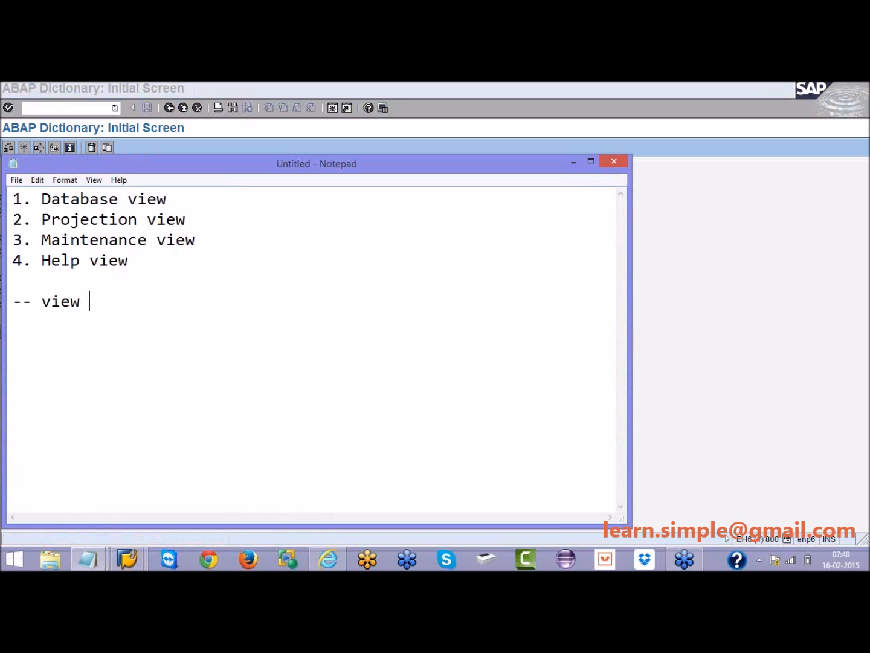
{"action": "type", "text": "are imaginary"}
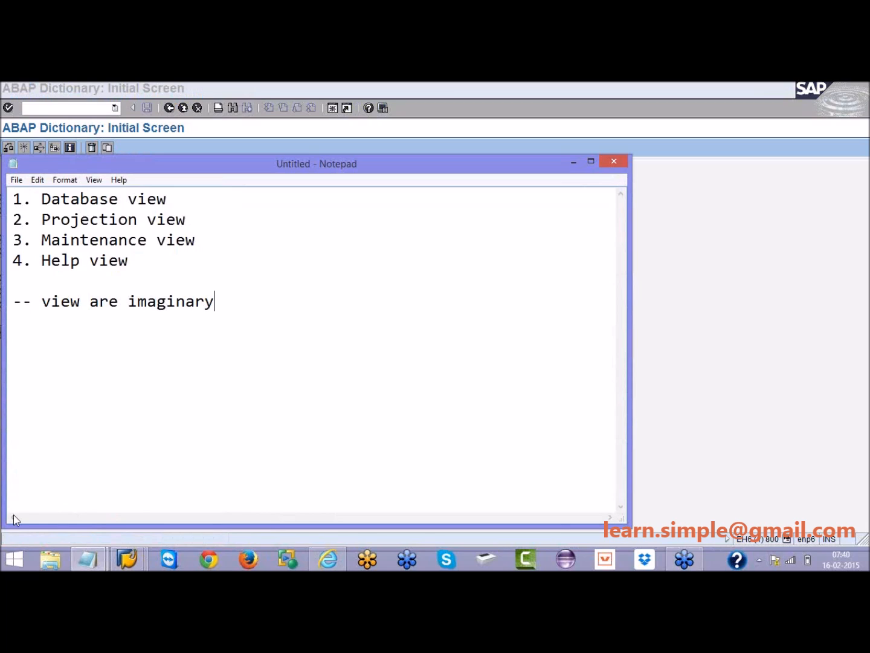
{"action": "type", "text": "thy"}
{"action": "key", "text": "BackSpace"}
{"action": "type", "text": "ey will not"}
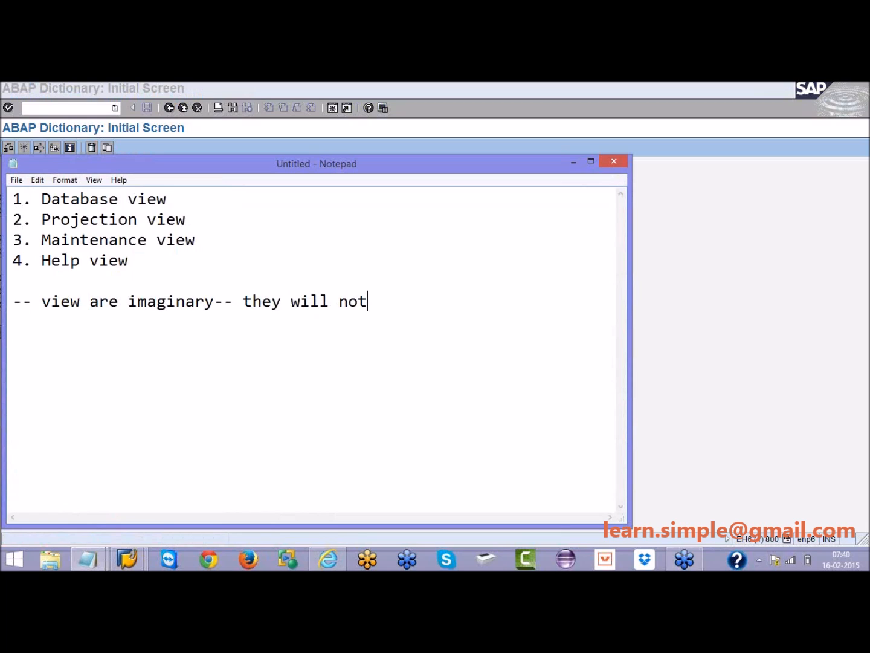
{"action": "type", "text": " occupy any me"}
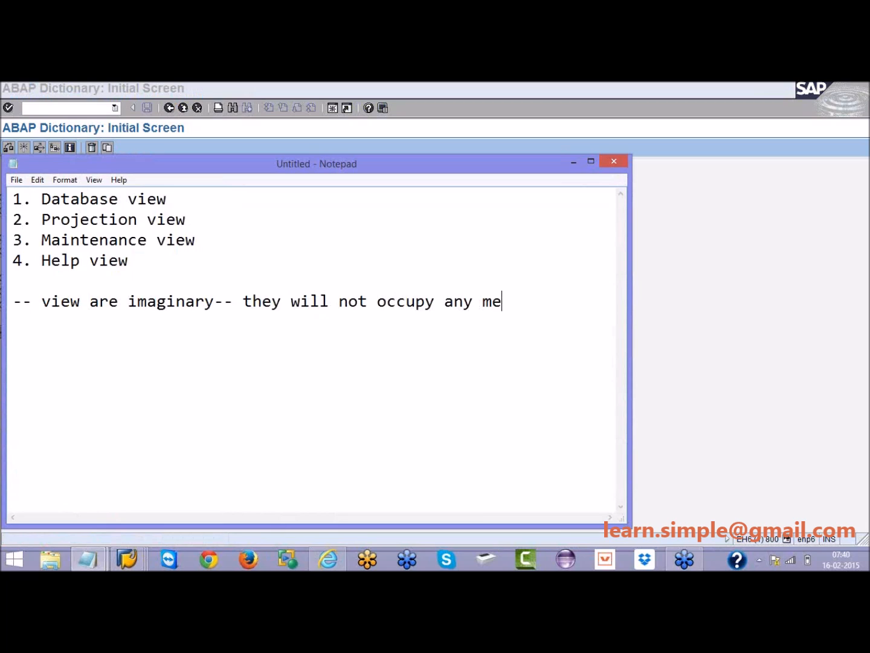
{"action": "type", "text": "mory"}
{"action": "left_click", "coordinate": [574, 162]}
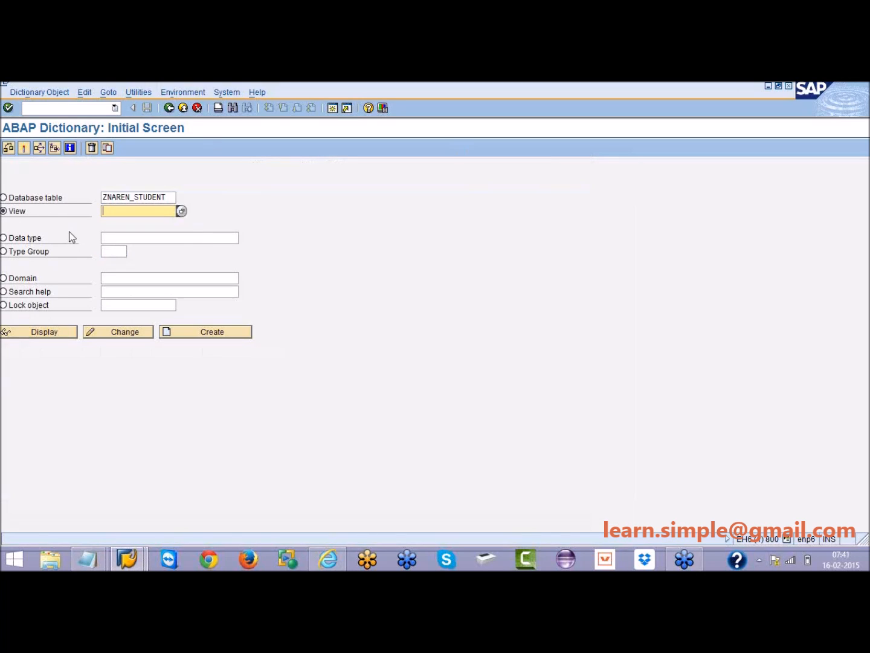
Copy the table name ZNAREN_STUDENT and create a Database view named ZNAREN_DBVIEW with the short description Test
{"action": "type", "text": "znare"}
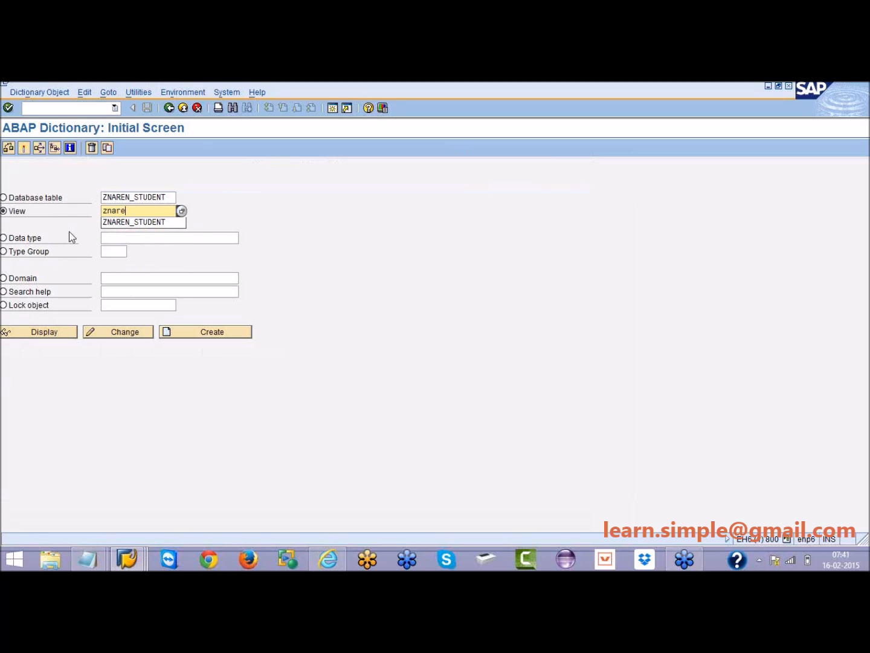
{"action": "type", "text": "n_dbview"}
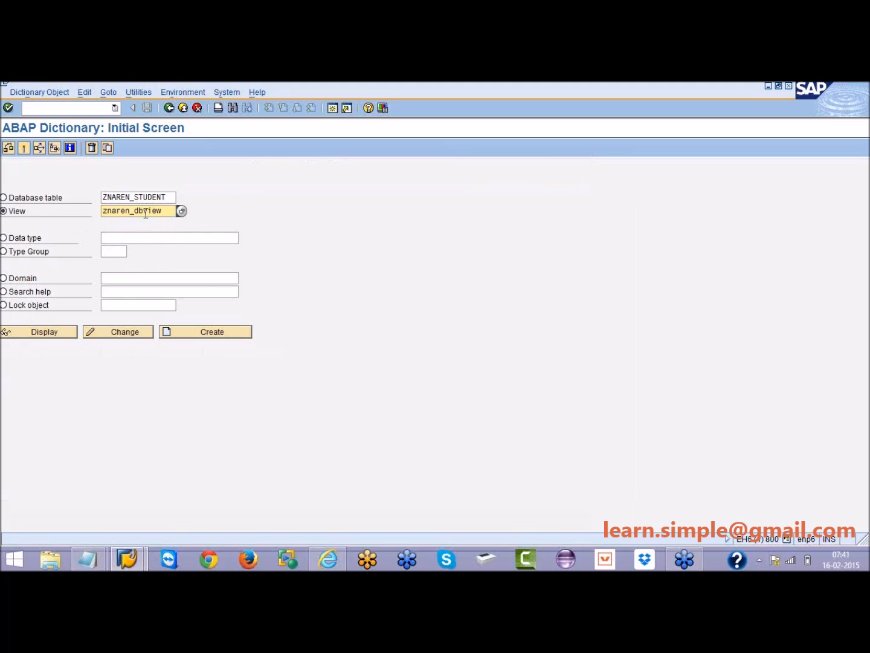
{"action": "left_click_drag", "start_coordinate": [172, 199], "coordinate": [103, 197]}
{"action": "left_click", "coordinate": [102, 198]}
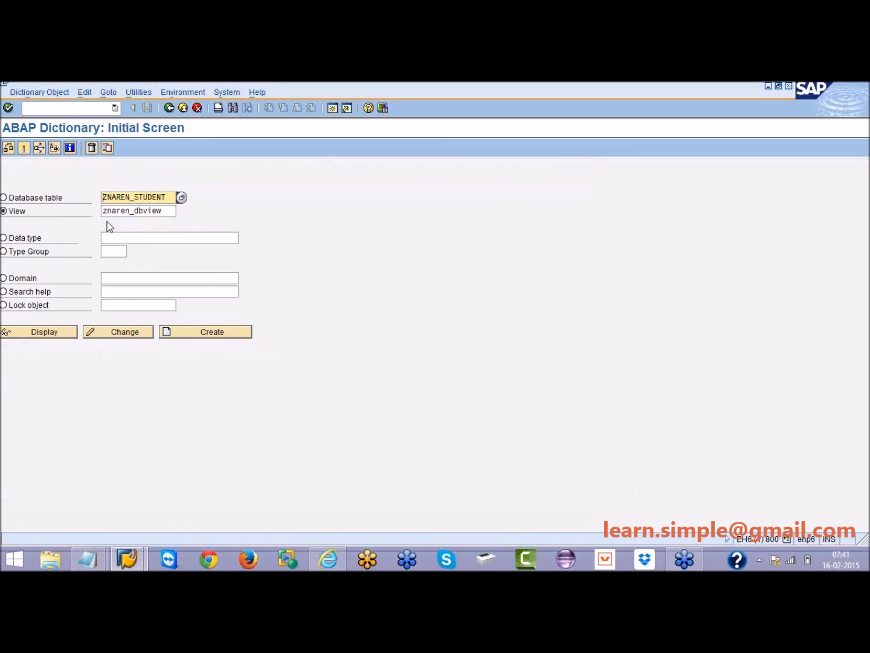
{"action": "left_click", "coordinate": [181, 332]}
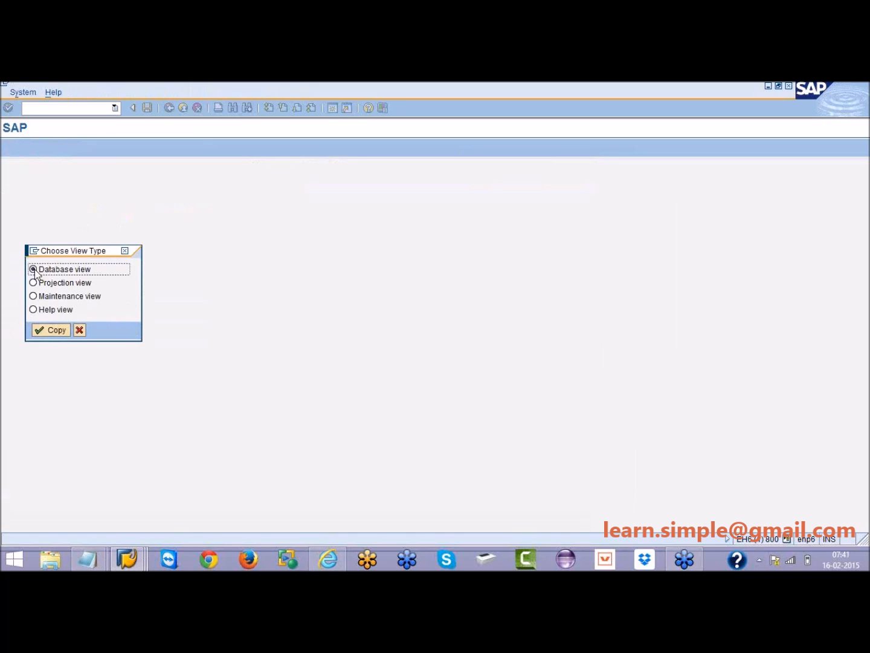
{"action": "left_click", "coordinate": [54, 331]}
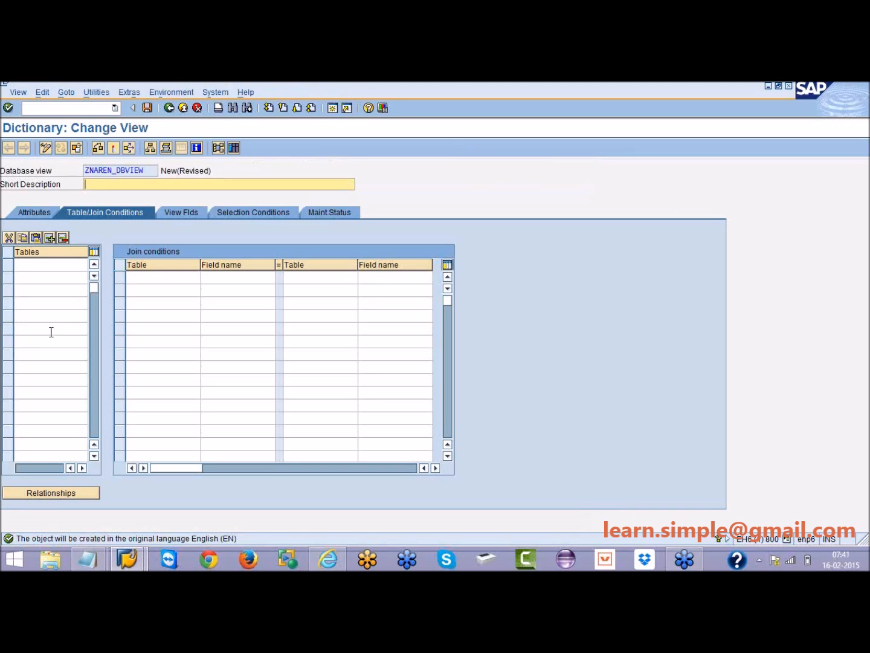
{"action": "type", "text": "Test"}
Add ZNAREN_STUDENT to the view's tables and copy in its relationship to ZNAREN_EMPLOY
{"action": "left_click", "coordinate": [40, 268]}
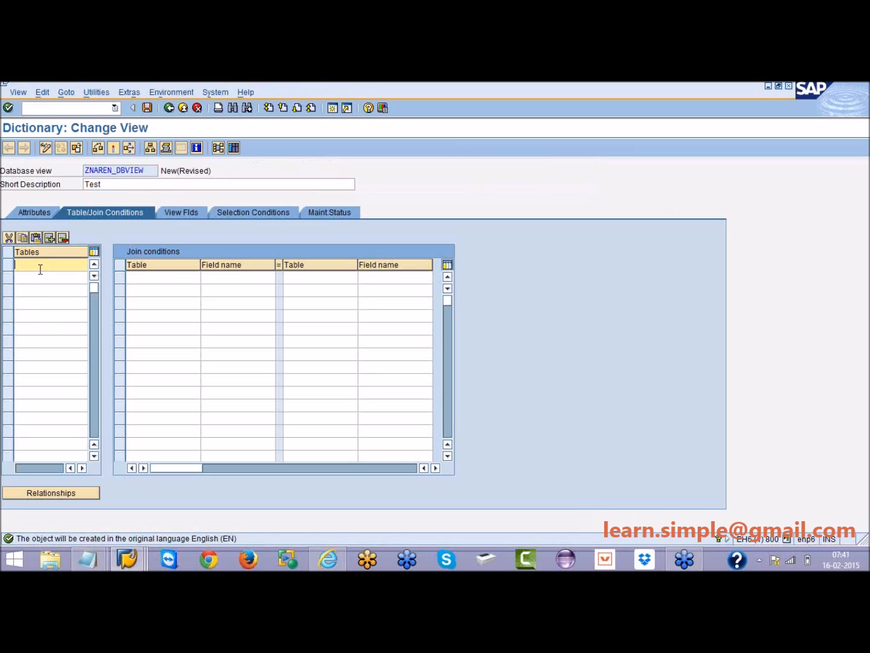
{"action": "key", "text": "ctrl+v"}
{"action": "key", "text": "Return"}
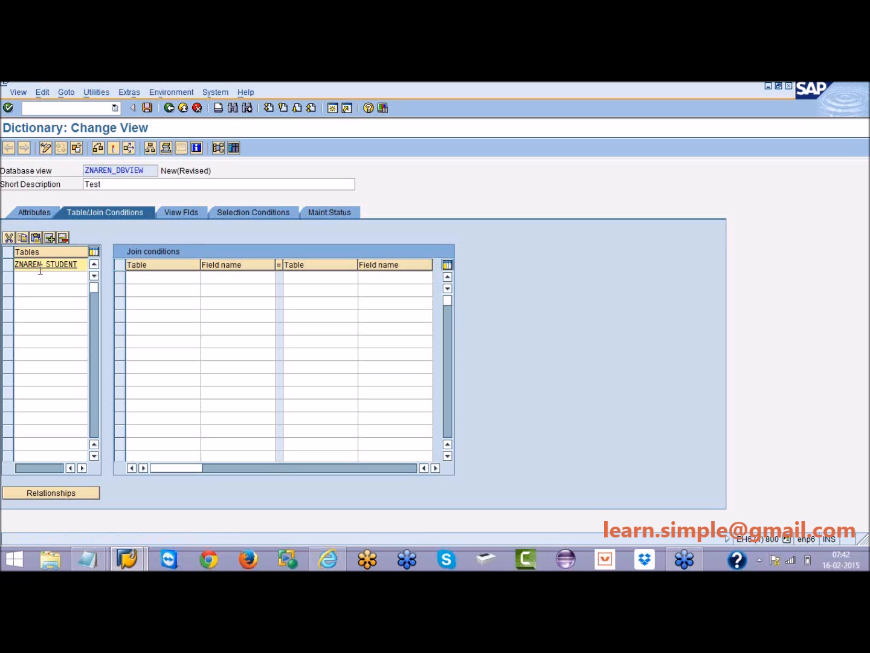
{"action": "left_click", "coordinate": [55, 492]}
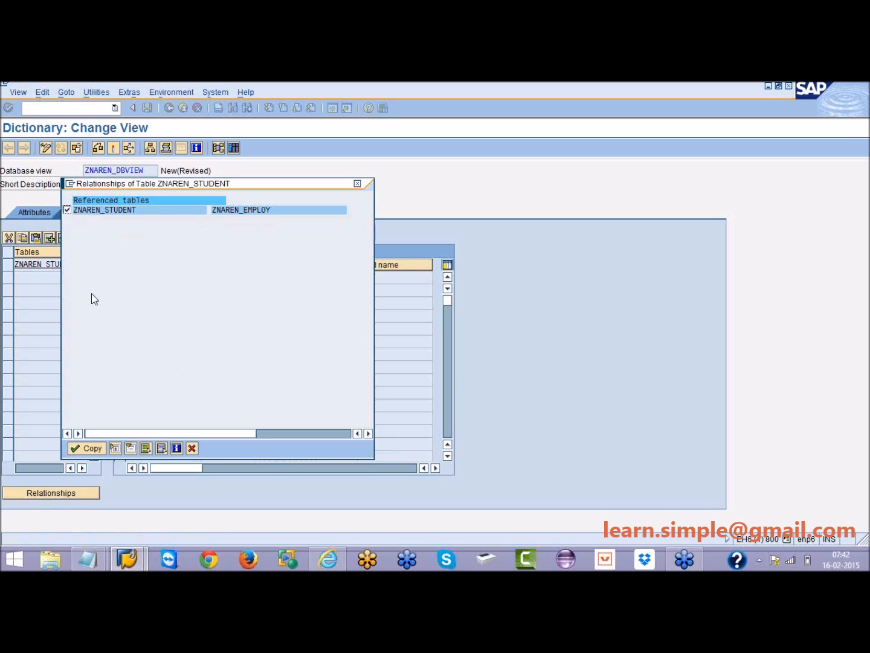
{"action": "left_click", "coordinate": [88, 448]}
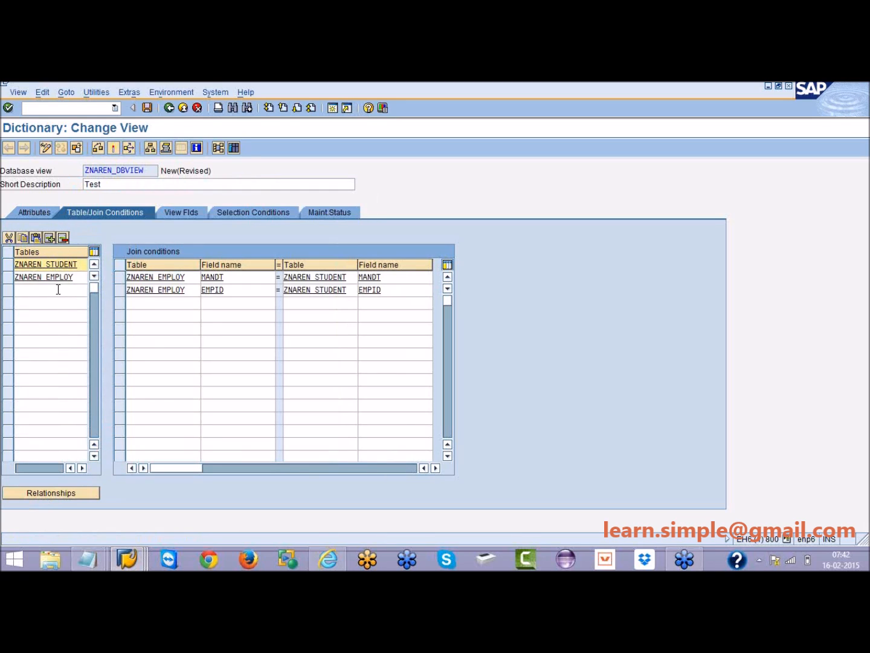
Examine the view's two base tables and the join conditions linking their MANDT and EMPID fields
{"action": "left_click", "coordinate": [81, 266]}
{"action": "left_click", "coordinate": [81, 277]}
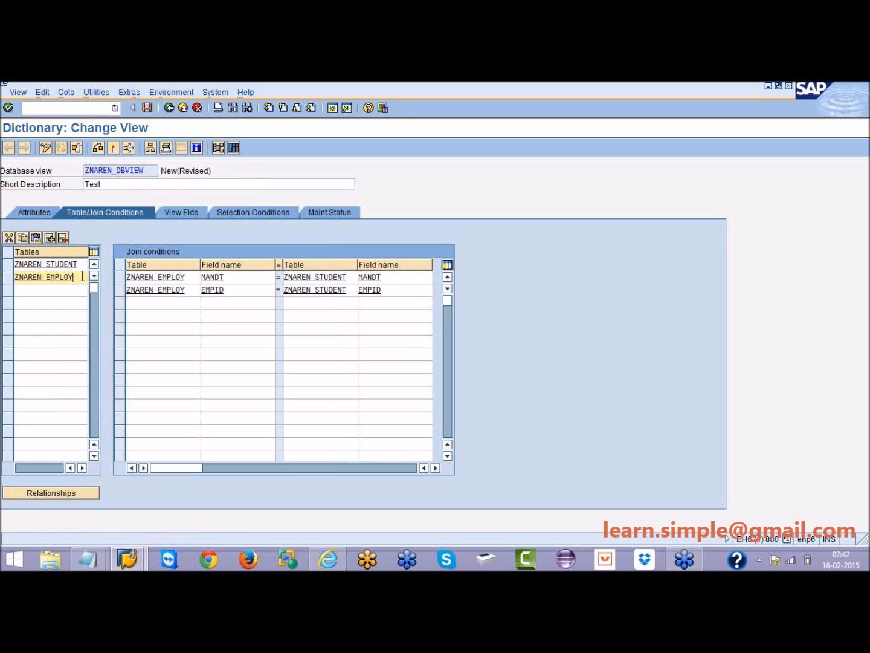
{"action": "left_click", "coordinate": [225, 291]}
{"action": "left_click", "coordinate": [394, 293]}
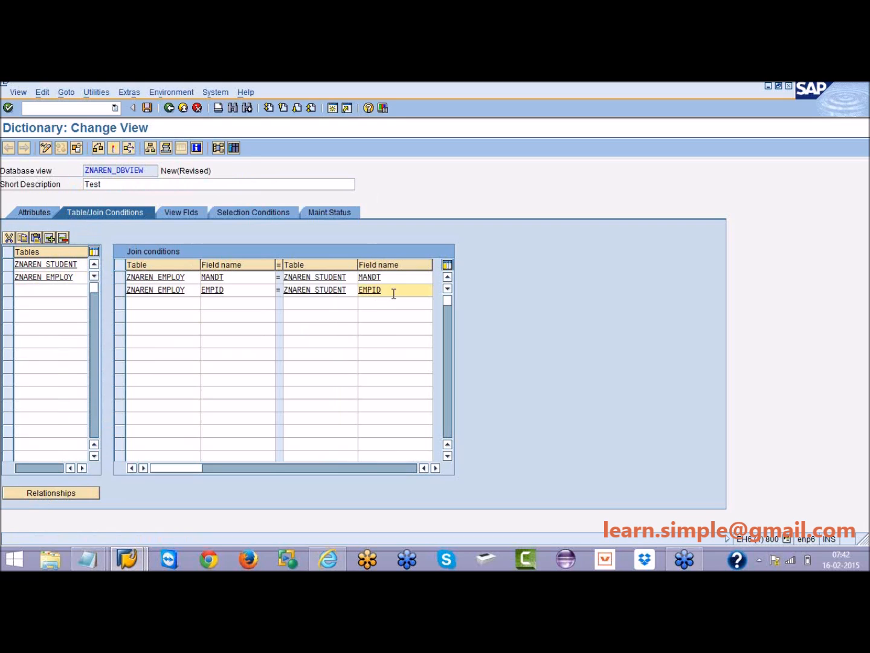
{"action": "left_click", "coordinate": [231, 280]}
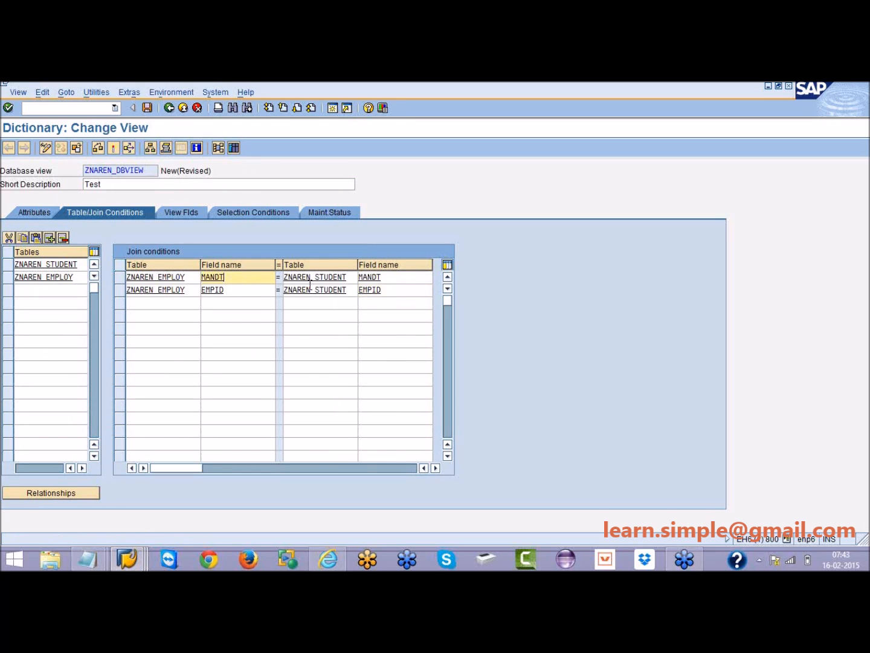
{"action": "left_click", "coordinate": [384, 281]}
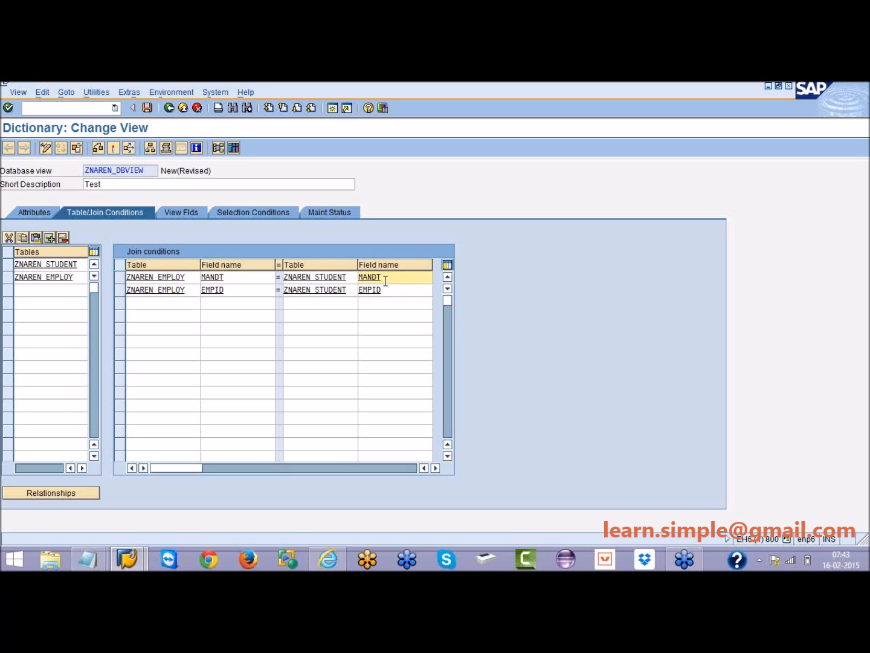
{"action": "left_click", "coordinate": [236, 291]}
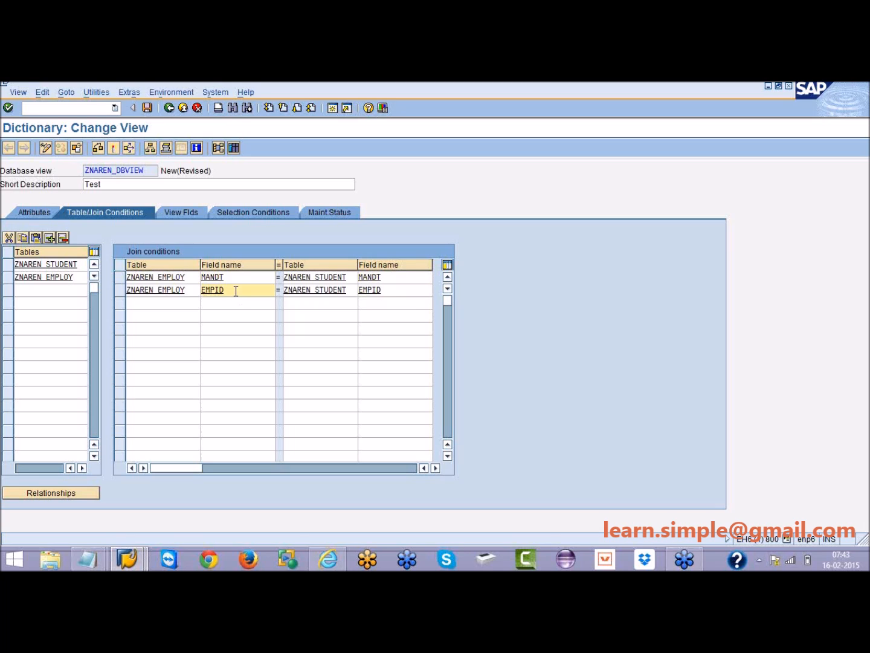
Add the fields STUID and STUNAME from table ZNAREN_STUDENT to the view fields
{"action": "left_click", "coordinate": [188, 211]}
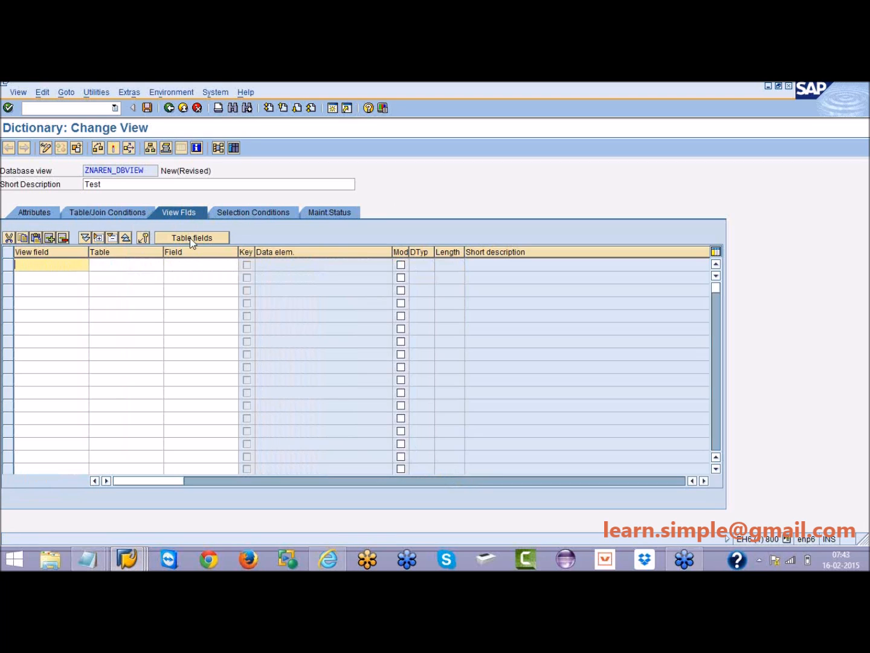
{"action": "left_click", "coordinate": [192, 237]}
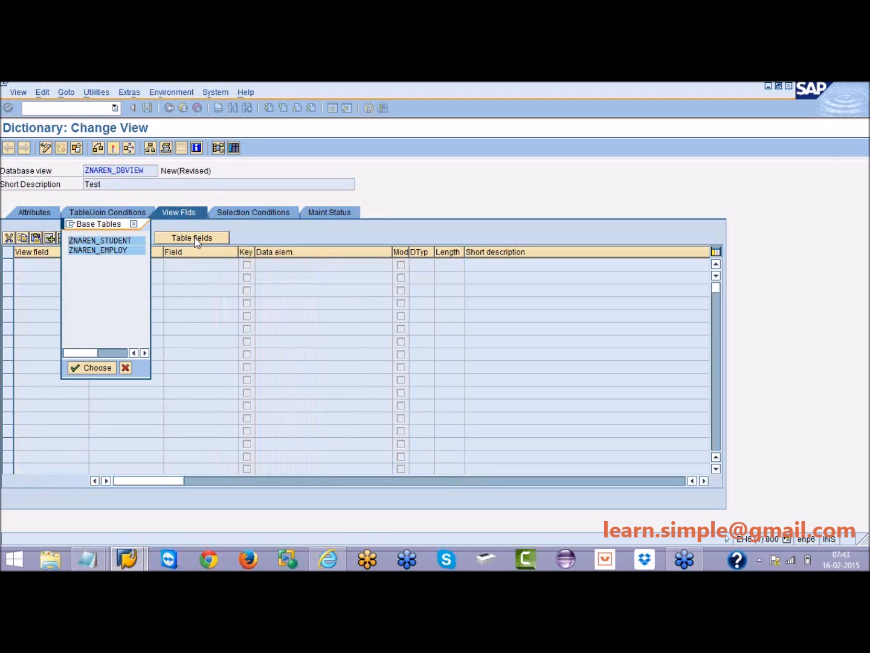
{"action": "double_click", "coordinate": [130, 241]}
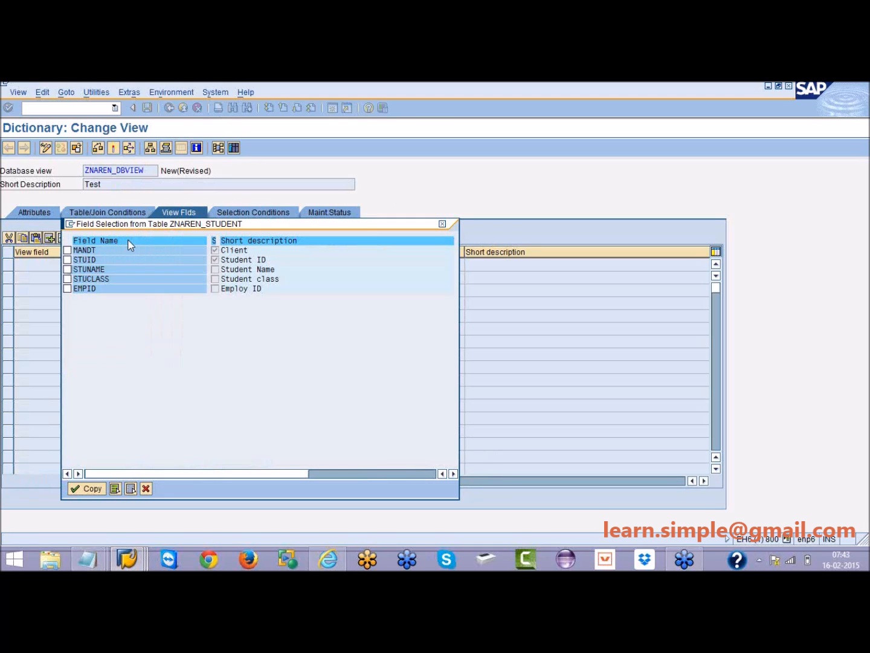
{"action": "left_click", "coordinate": [68, 259]}
{"action": "left_click", "coordinate": [68, 269]}
{"action": "left_click", "coordinate": [88, 488]}
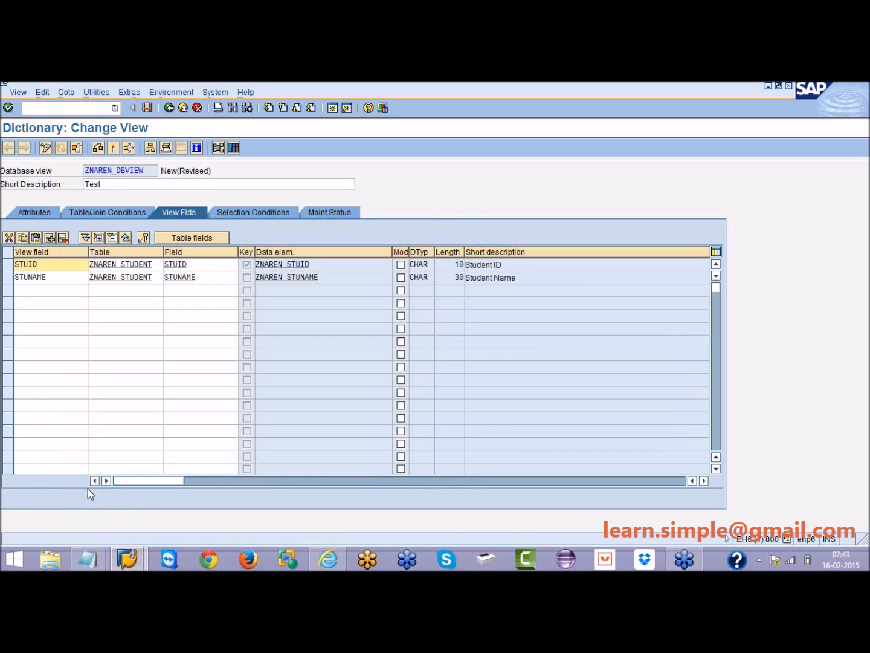
Add the fields EMPID, EMPNAME and EMPAGE from table ZNAREN_EMPLOY to the view fields
{"action": "left_click", "coordinate": [204, 241]}
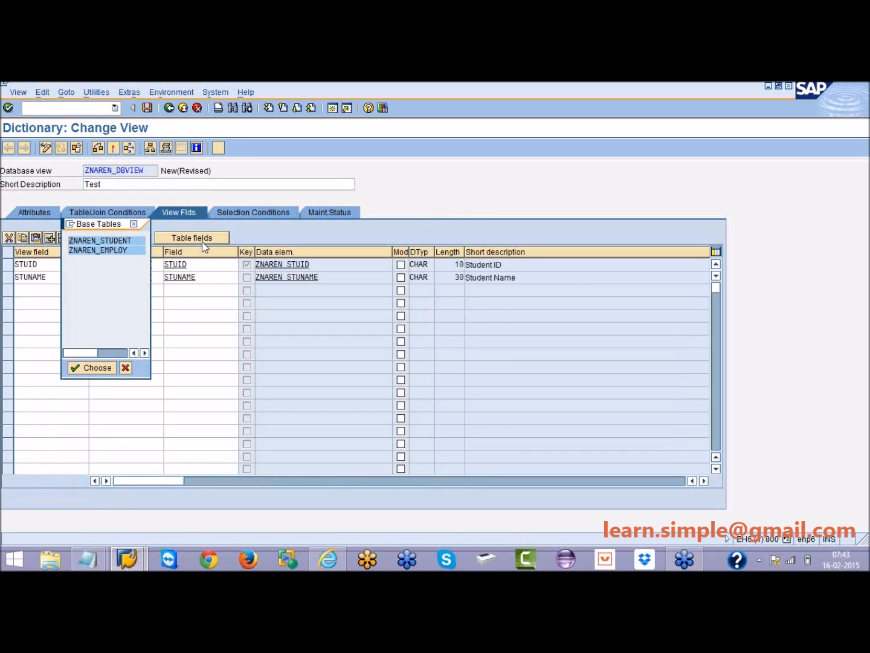
{"action": "double_click", "coordinate": [115, 250]}
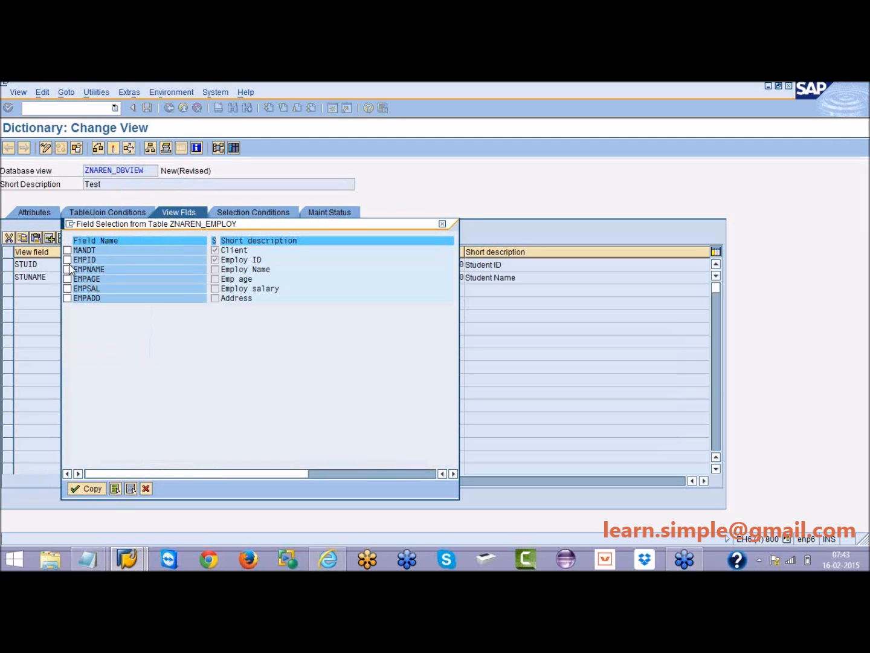
{"action": "left_click", "coordinate": [67, 260]}
{"action": "left_click", "coordinate": [67, 268]}
{"action": "left_click", "coordinate": [67, 280]}
{"action": "left_click", "coordinate": [89, 487]}
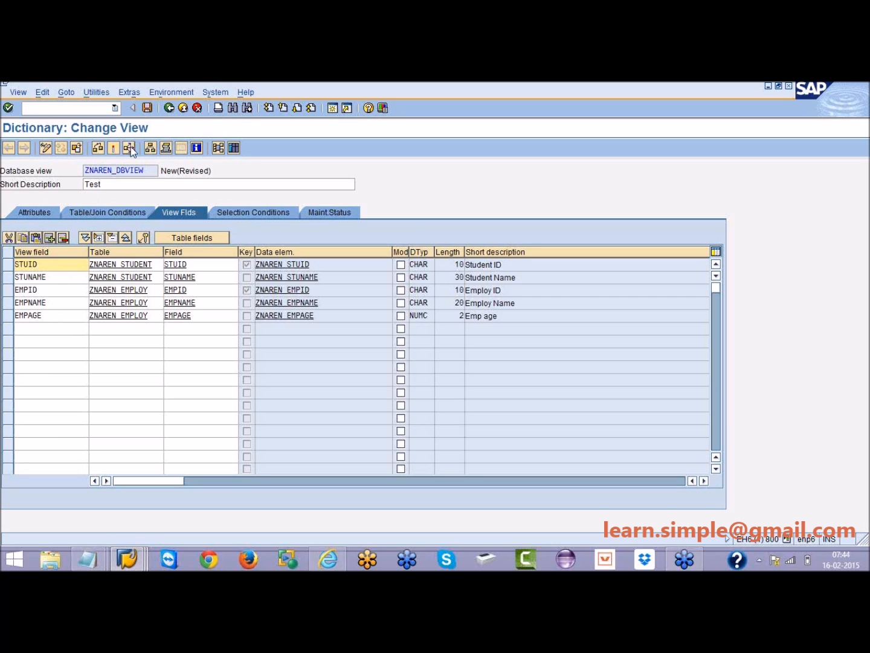
Save the view ZNAREN_DBVIEW as a local object and check its consistency
{"action": "left_click", "coordinate": [147, 109]}
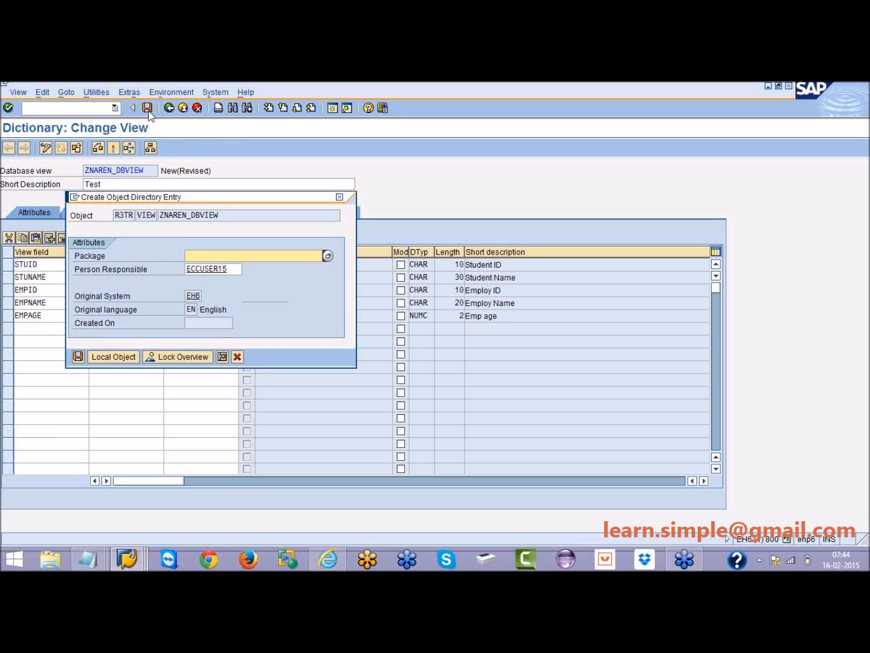
{"action": "left_click", "coordinate": [115, 356]}
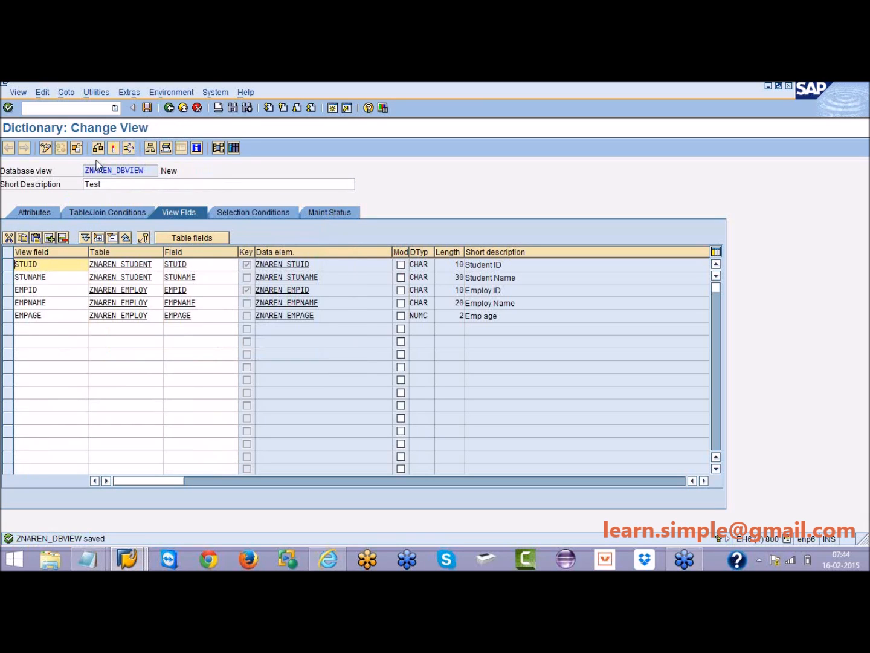
{"action": "left_click", "coordinate": [98, 148]}
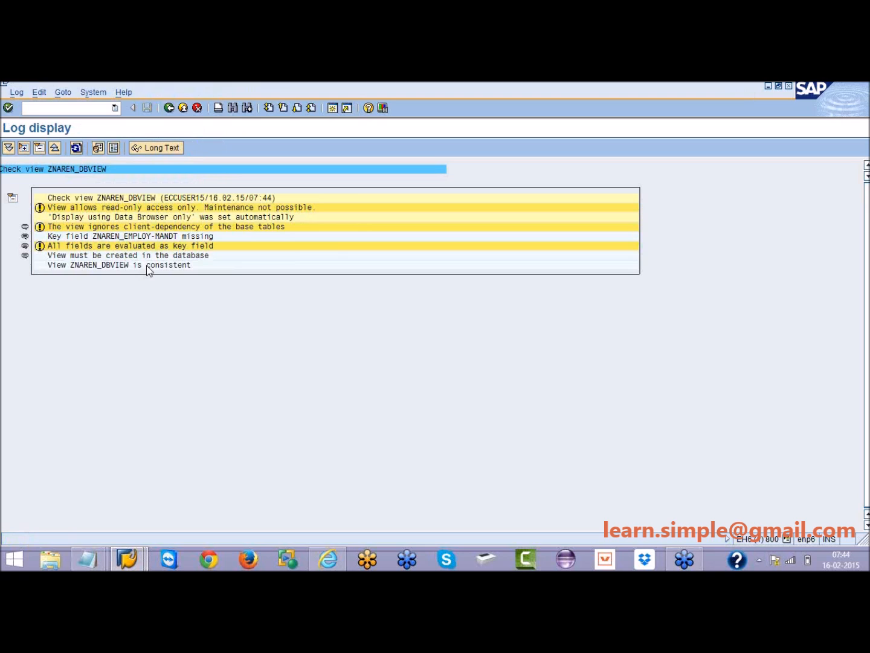
{"action": "left_click", "coordinate": [170, 107]}
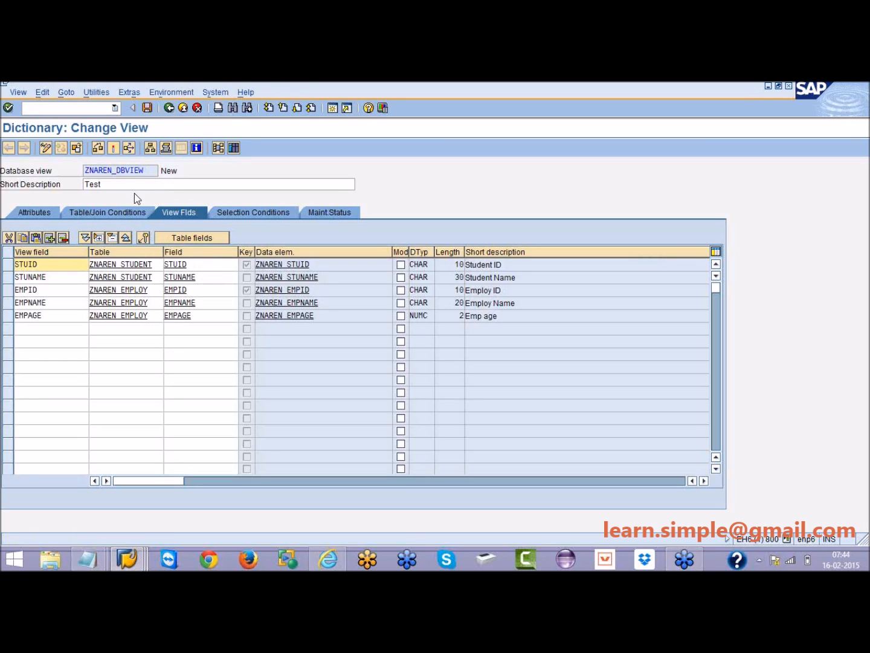
Activate the view without displaying the activation log and list all its entries in the Data Browser
{"action": "left_click", "coordinate": [111, 146]}
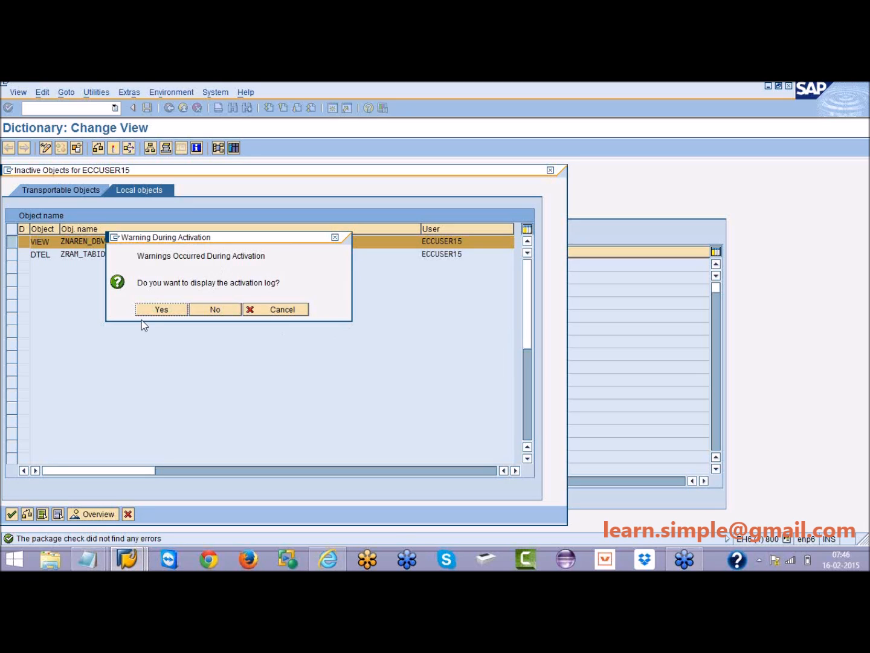
{"action": "left_click", "coordinate": [216, 309]}
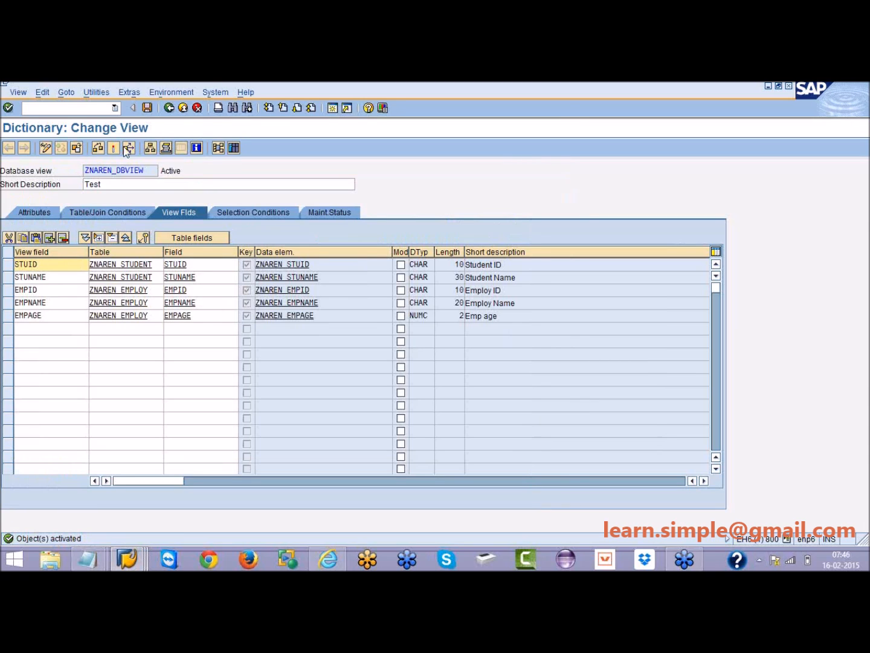
{"action": "left_click", "coordinate": [236, 150]}
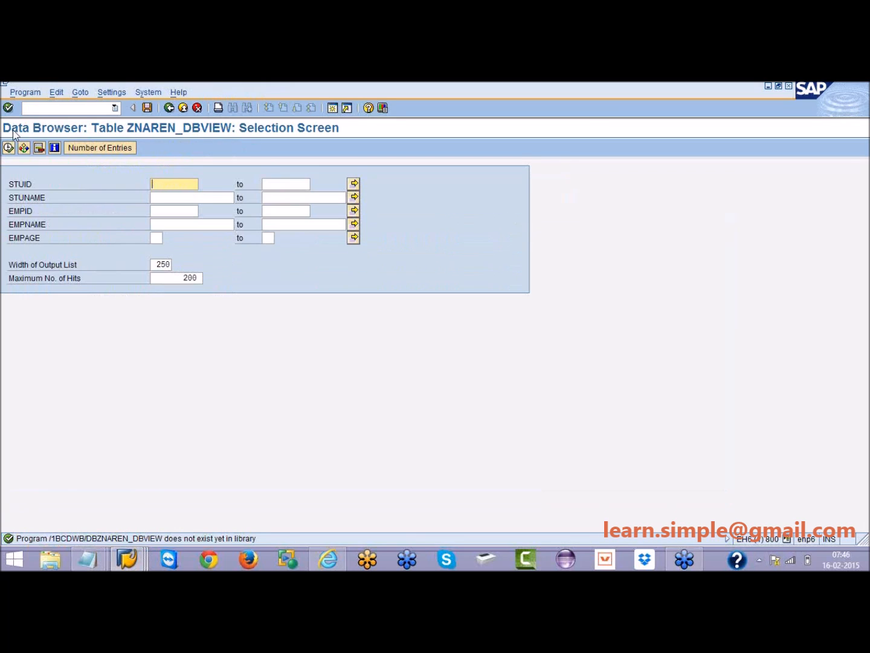
{"action": "left_click", "coordinate": [8, 147]}
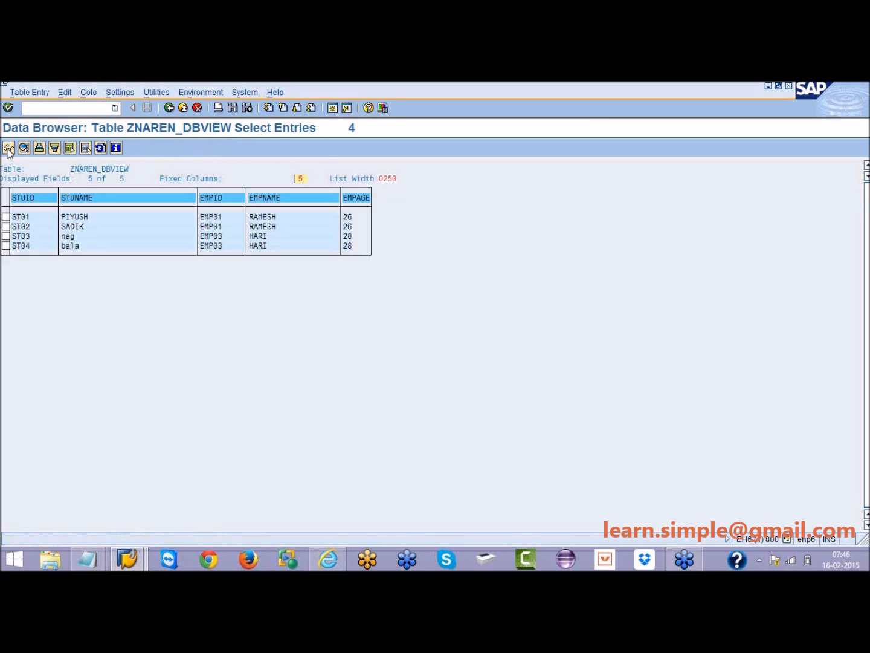
Examine the student ID and name, employee ID and name, and age in the first joined record
{"action": "left_click", "coordinate": [20, 217]}
{"action": "left_click_drag", "start_coordinate": [64, 220], "coordinate": [90, 221]}
{"action": "left_click_drag", "start_coordinate": [202, 217], "coordinate": [278, 219]}
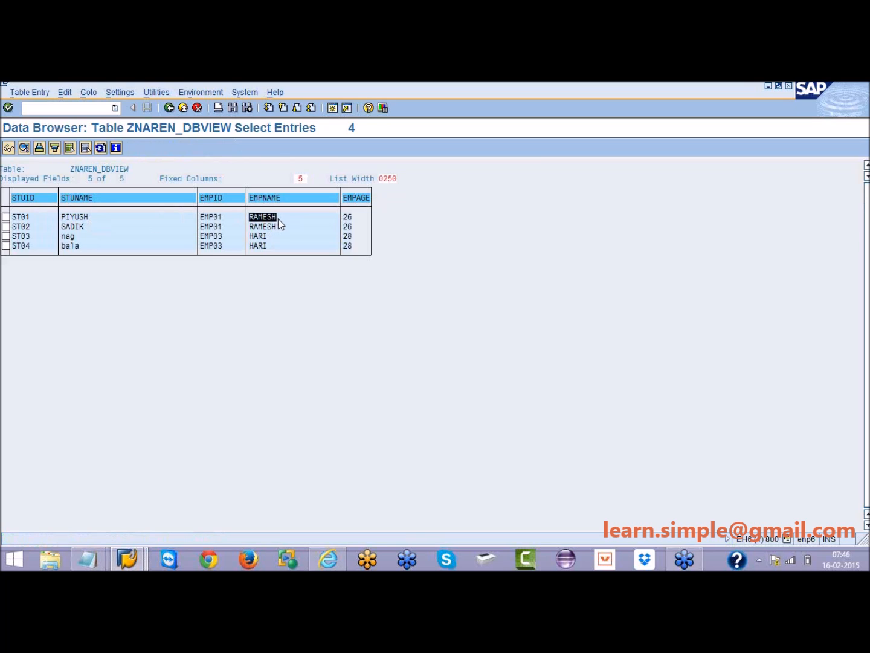
{"action": "left_click", "coordinate": [350, 217]}
Switch to the Notepad list of view types and add "Join more than one DB tables, and choose fields" under Database view
{"action": "mouse_move", "coordinate": [81, 547]}
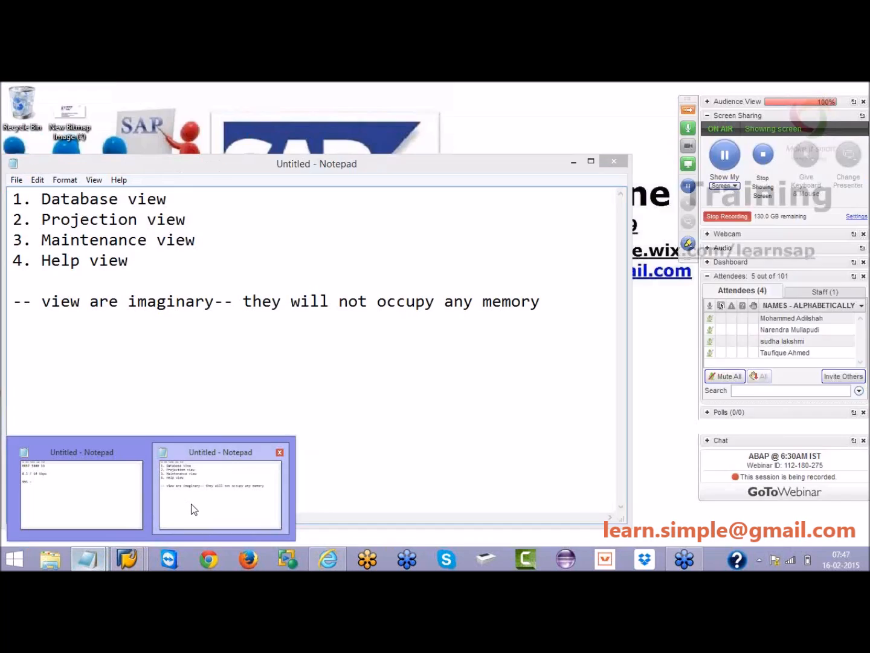
{"action": "left_click", "coordinate": [192, 508]}
{"action": "left_click", "coordinate": [208, 199]}
{"action": "key", "text": "Return"}
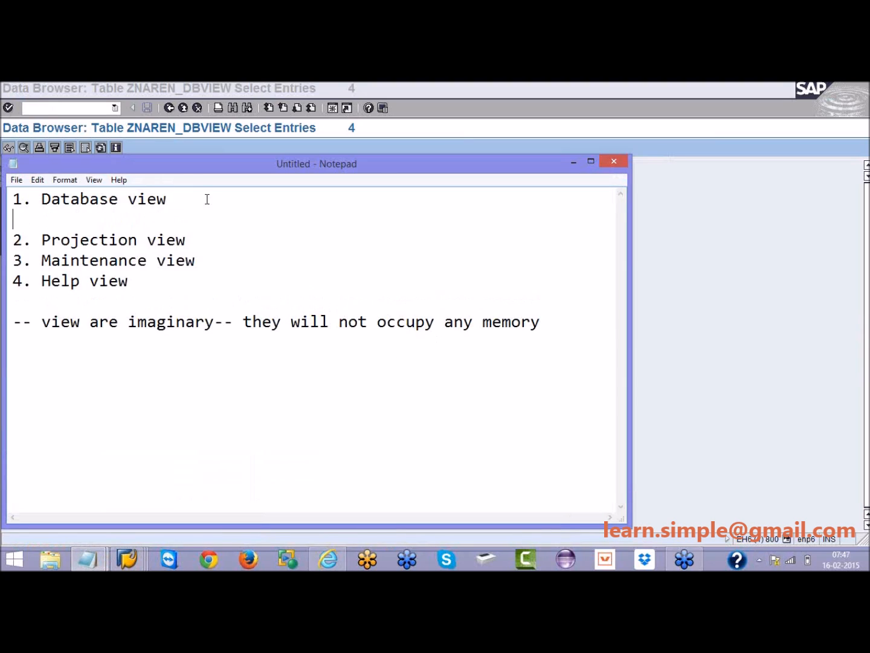
{"action": "key", "text": "Up"}
{"action": "key", "text": "Down"}
{"action": "type", "text": "Join mor"}
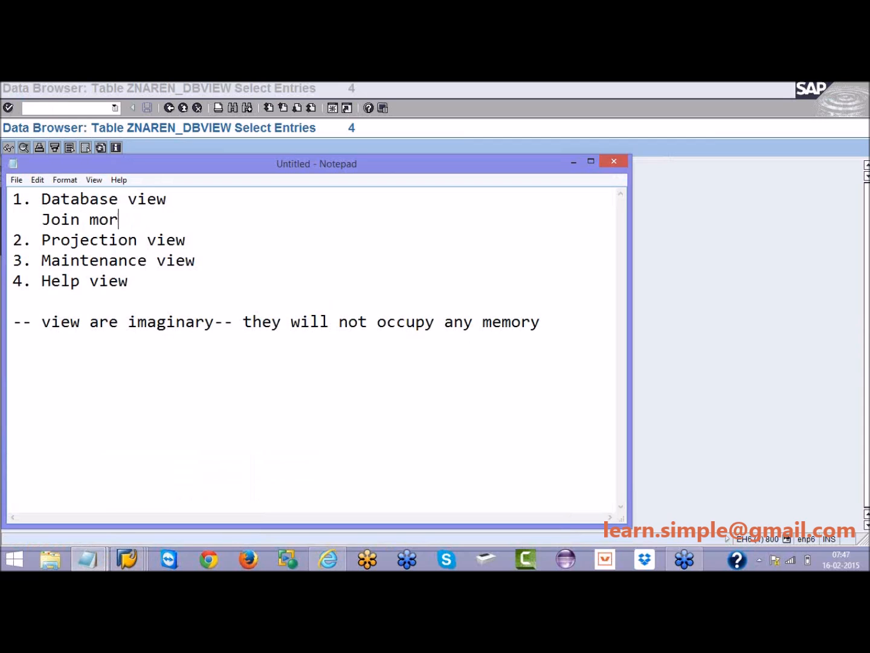
{"action": "type", "text": "e than one DB tables"}
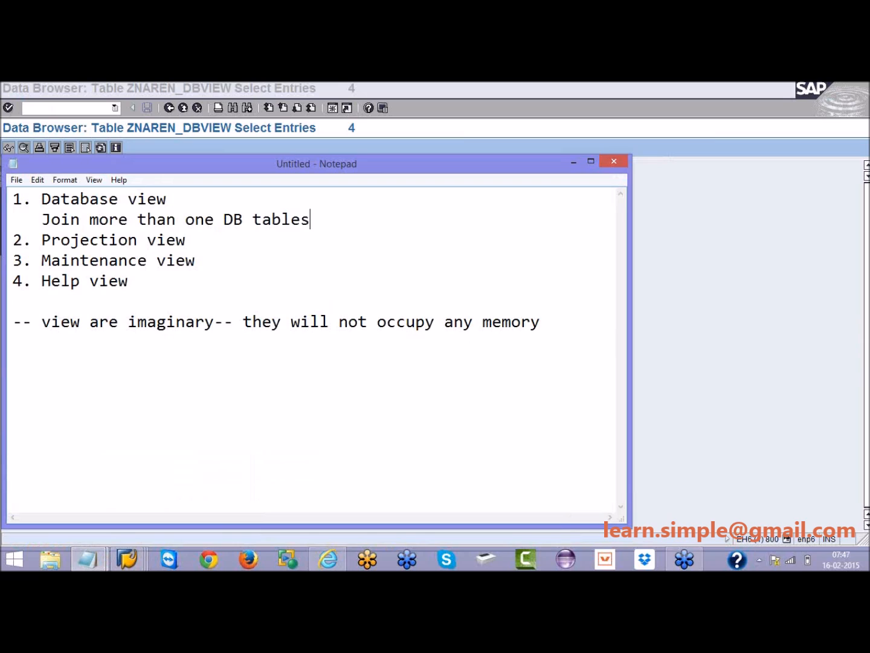
{"action": "type", "text": ", and choose fields"}
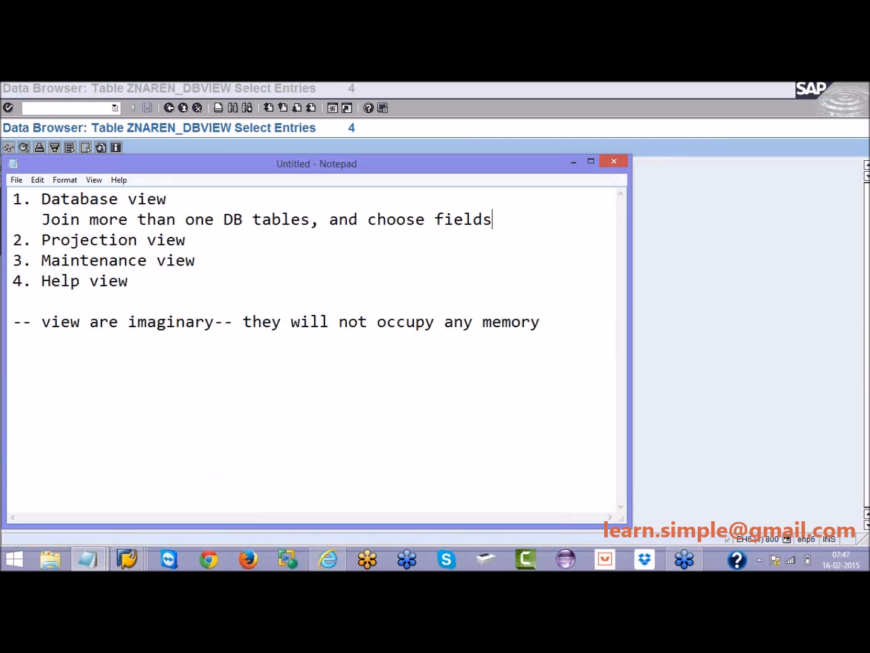
Add the indented line "Must be related via fkey" to the Database view notes
{"action": "key", "text": "Return"}
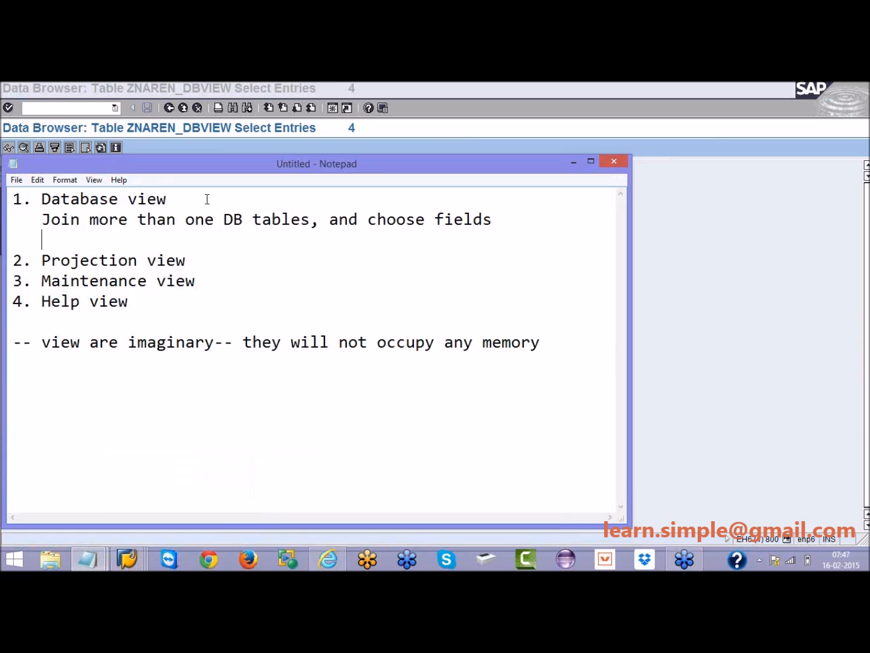
{"action": "type", "text": "Must be related "}
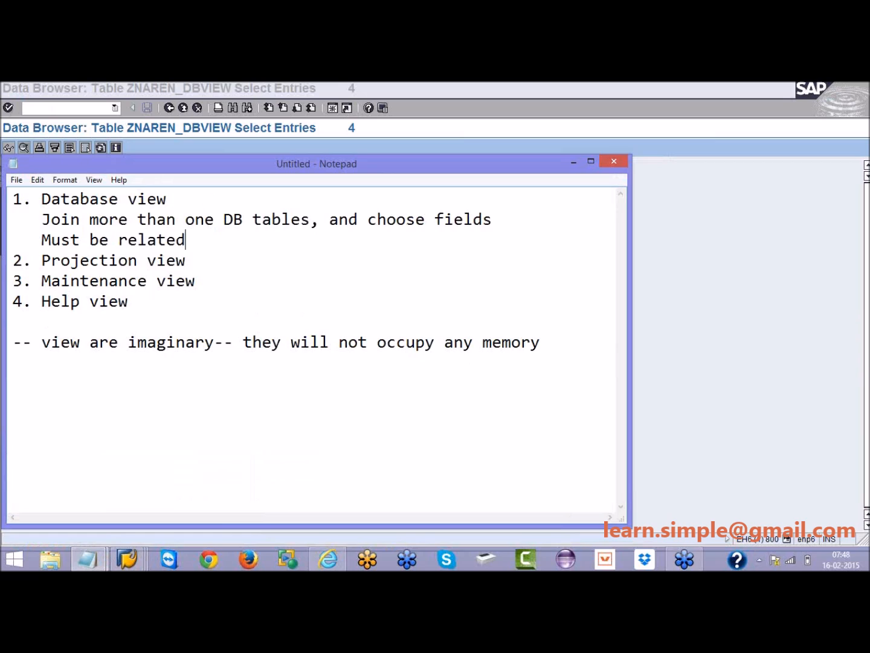
{"action": "type", "text": "via fkey"}
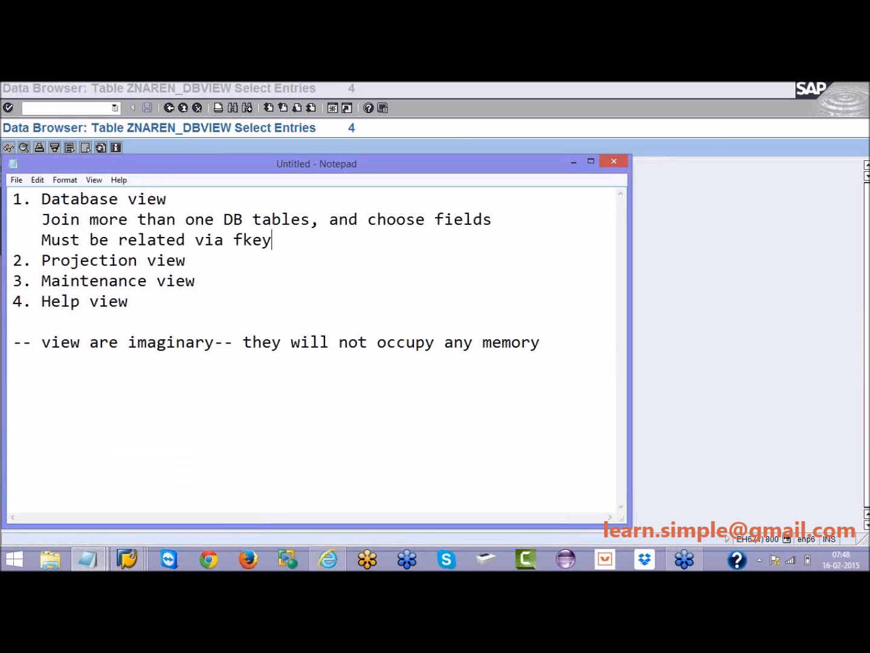
Add the line "Read only access" to the Database view notes, leaving blank lines before Projection view
{"action": "key", "text": "Return"}
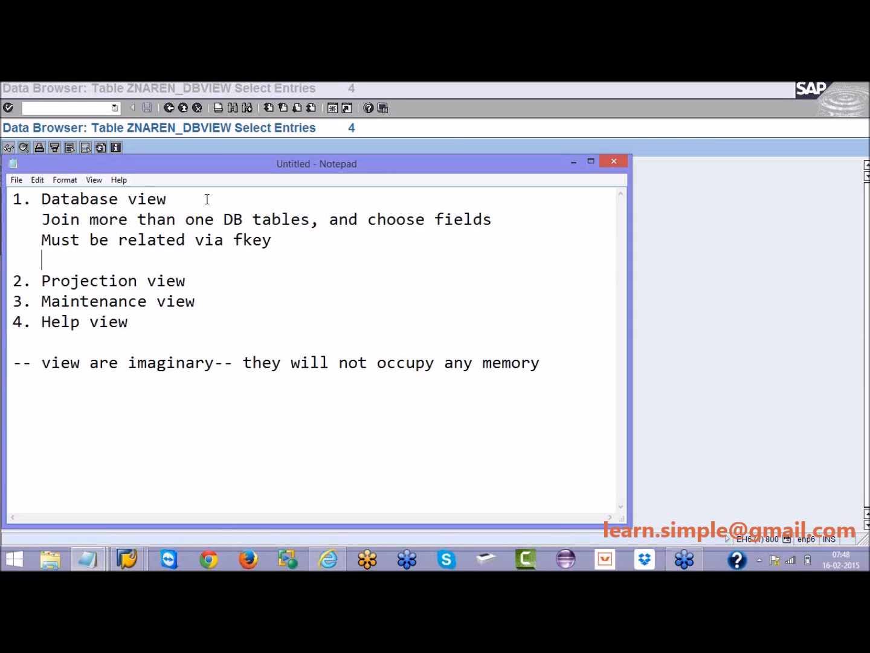
{"action": "key", "text": "Return"}
{"action": "key", "text": "Return"}
{"action": "key", "text": "Return"}
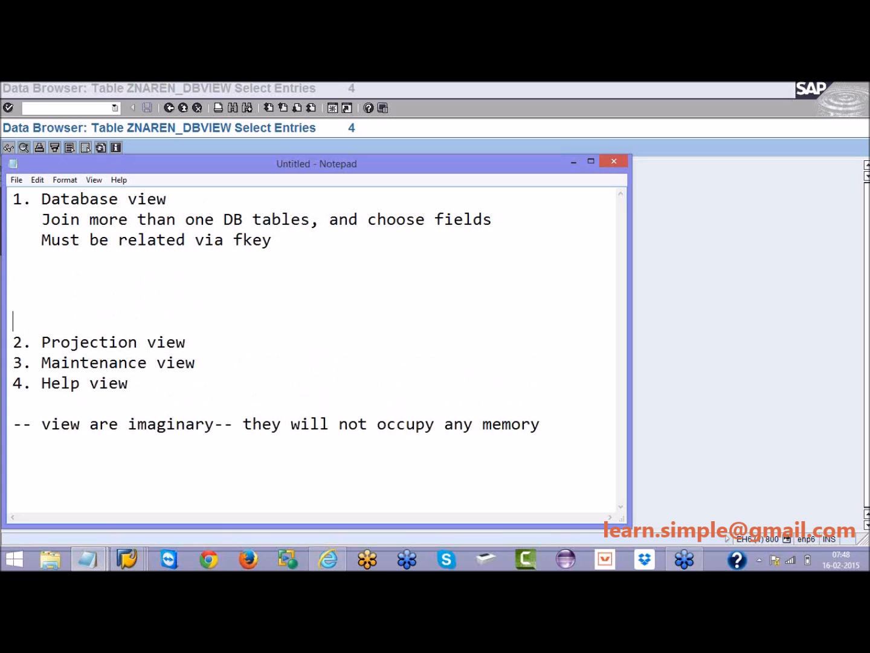
{"action": "key", "text": "Up"}
{"action": "key", "text": "Up"}
{"action": "key", "text": "Tab"}
{"action": "key", "text": "Home"}
{"action": "key", "text": "Right"}
{"action": "key", "text": "Right"}
{"action": "key", "text": "Right"}
{"action": "type", "text": "Read only access"}
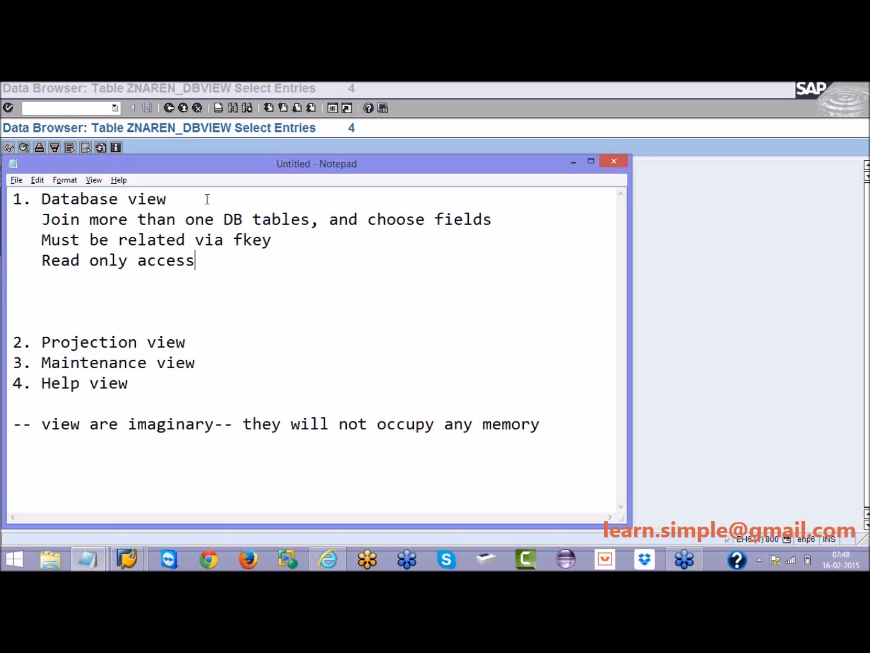
Switch back to SAP, leave the Data Browser and examine the maintenance status and access setting of ZNAREN_DBVIEW
{"action": "key", "text": "alt+Tab"}
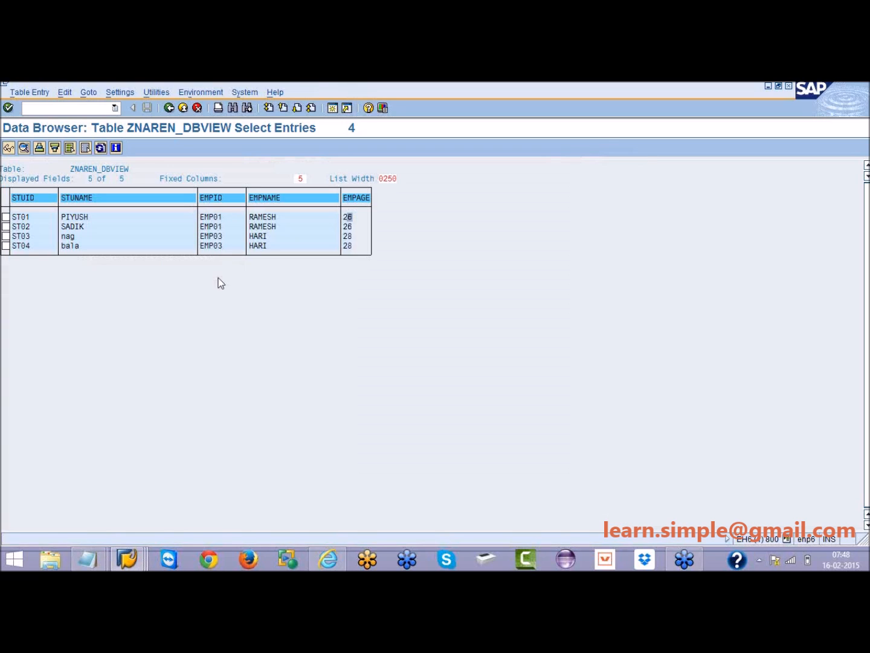
{"action": "left_click", "coordinate": [170, 107]}
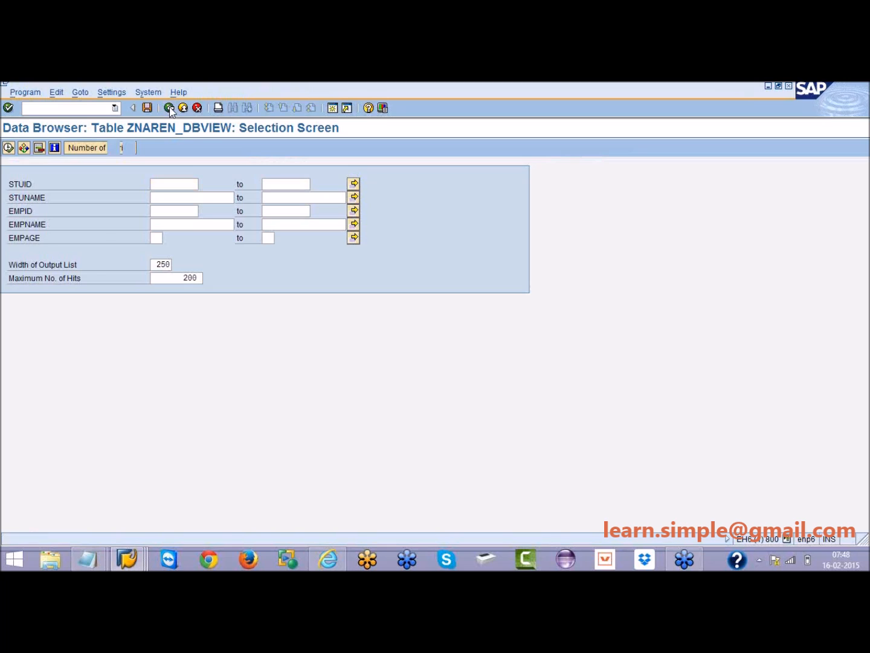
{"action": "left_click", "coordinate": [169, 107]}
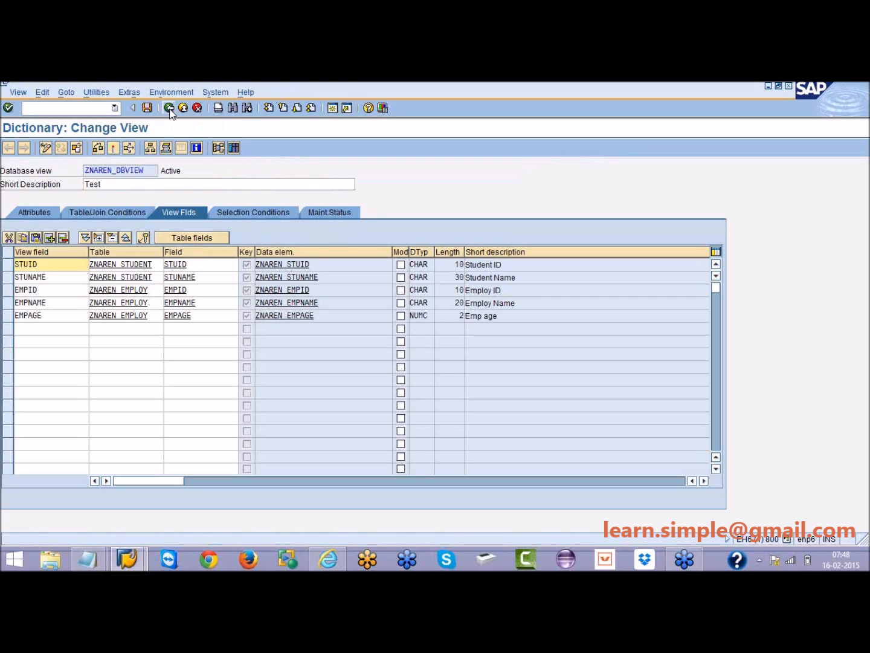
{"action": "left_click", "coordinate": [337, 212]}
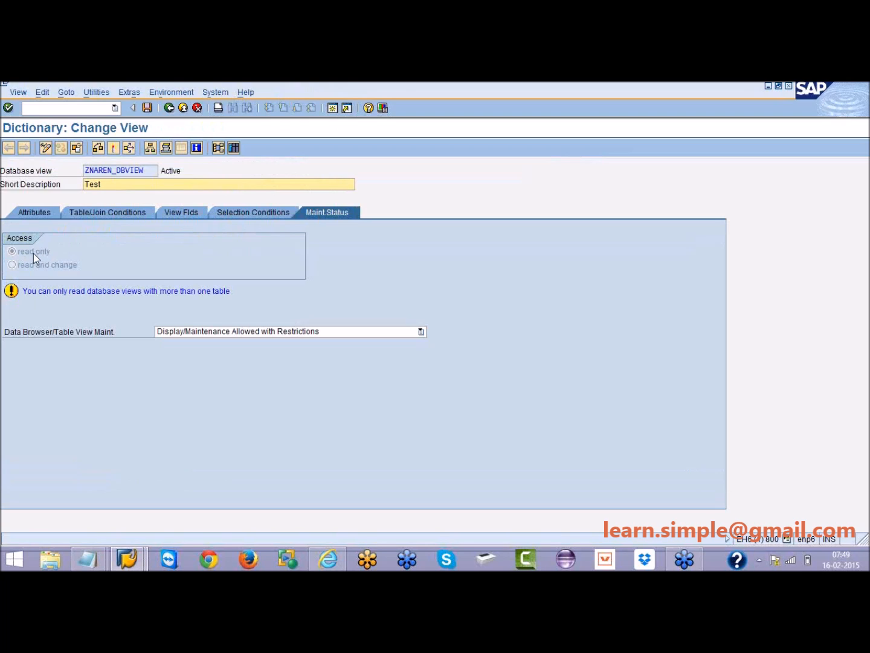
Switch to Notepad and add the line "Equivalent to inner join" to the Database view notes
{"action": "key", "text": "alt+Tab"}
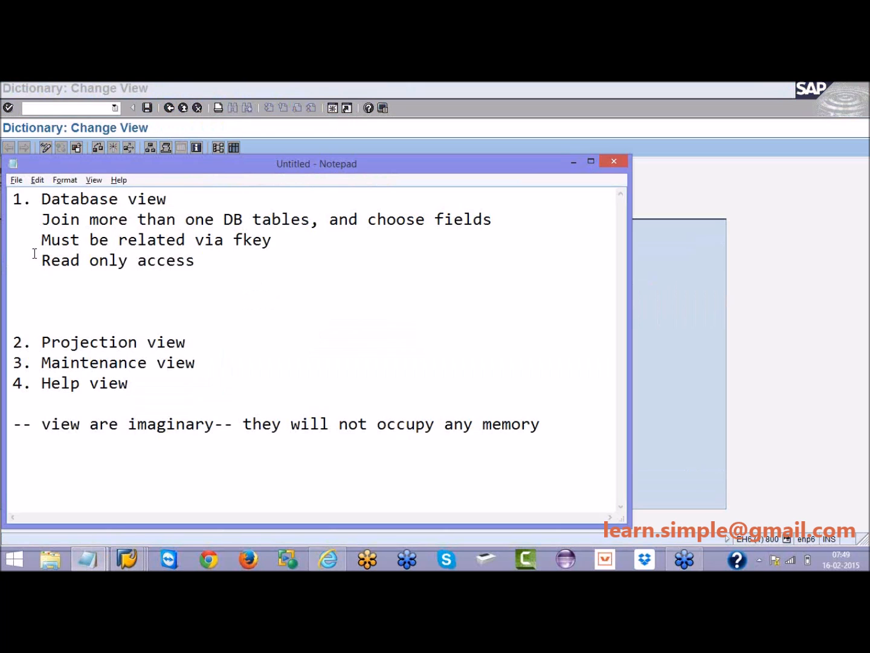
{"action": "key", "text": "Return"}
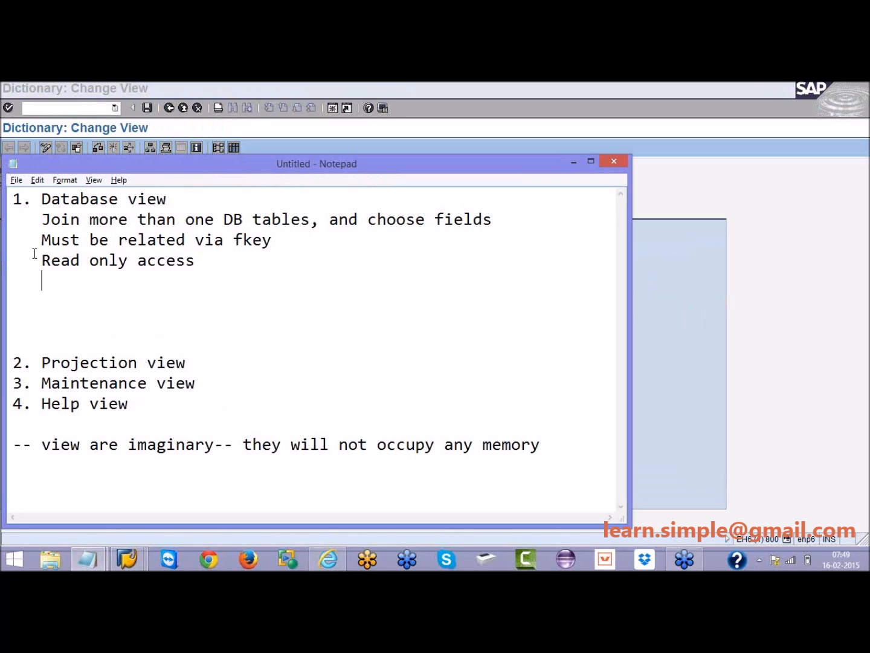
{"action": "type", "text": "Equivalent to i"}
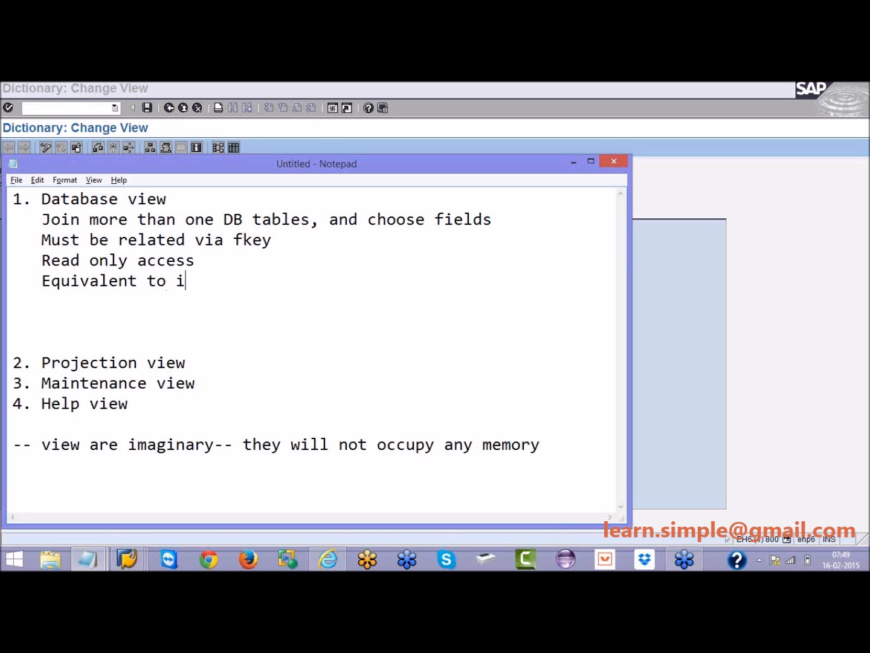
{"action": "type", "text": "nner join"}
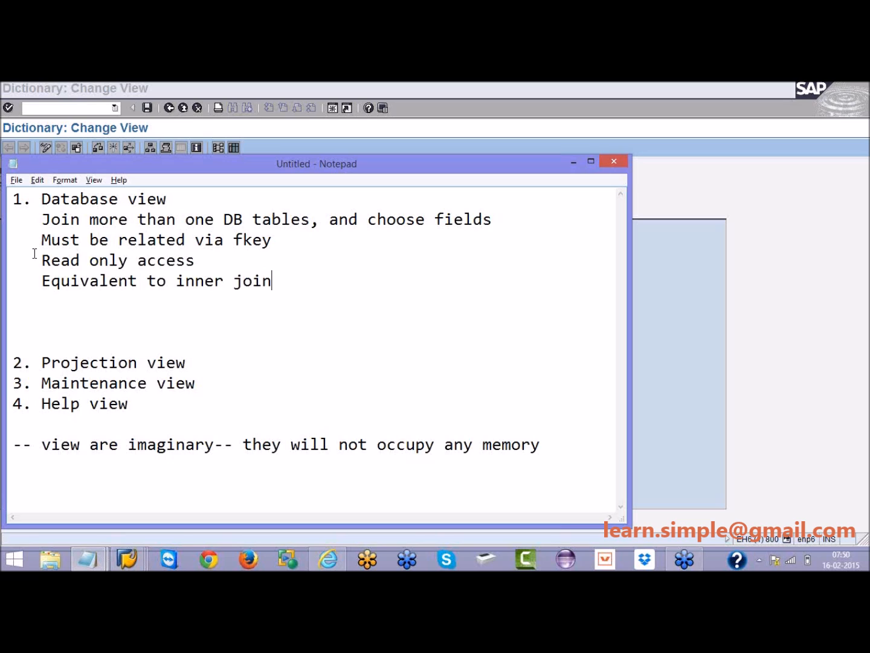
Switch back to SAP, return to the ABAP Dictionary's initial screen and clear the view name
{"action": "key", "text": "alt+Tab"}
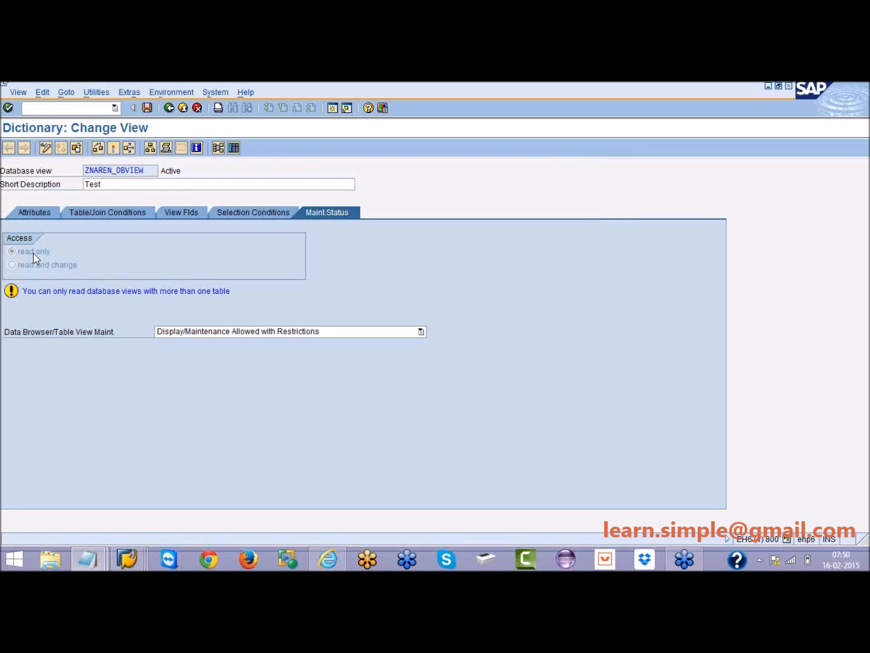
{"action": "left_click", "coordinate": [169, 109]}
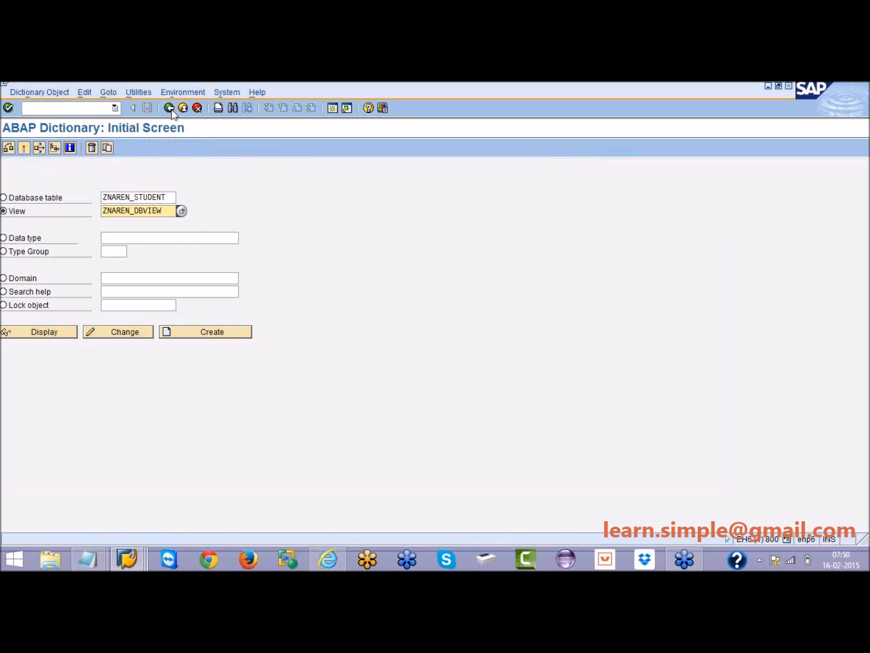
{"action": "key", "text": "Delete"}
{"action": "key", "text": "Delete"}
{"action": "key", "text": "Delete"}
{"action": "key", "text": "Delete"}
{"action": "key", "text": "Delete"}
{"action": "key", "text": "Delete"}
{"action": "key", "text": "Delete"}
{"action": "key", "text": "Delete"}
{"action": "key", "text": "Delete"}
{"action": "key", "text": "Delete"}
{"action": "key", "text": "Delete"}
{"action": "key", "text": "Delete"}
{"action": "key", "text": "Delete"}
Display the definition of the database table ZNAREN_STUDENT
{"action": "left_click", "coordinate": [17, 200]}
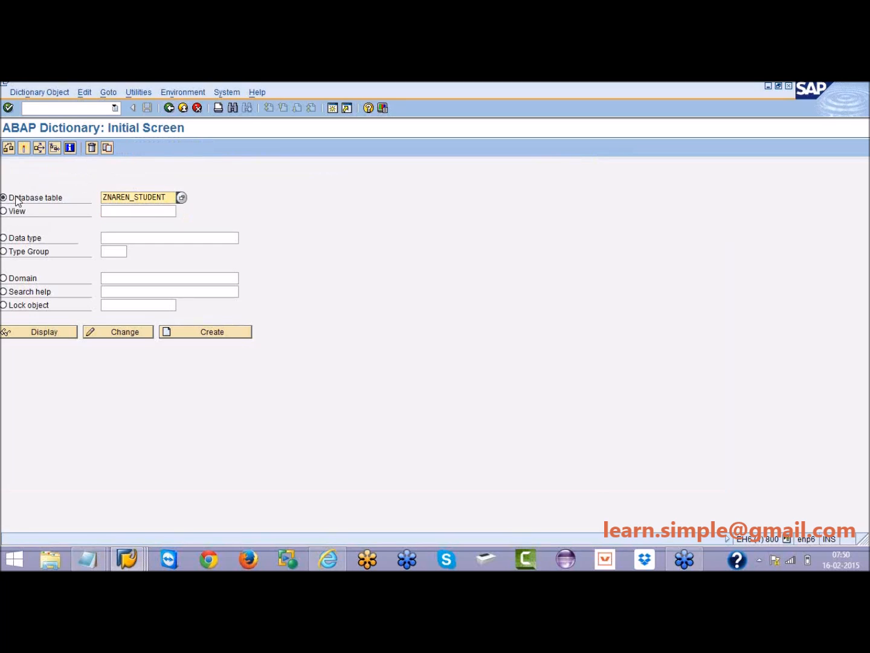
{"action": "left_click", "coordinate": [34, 331]}
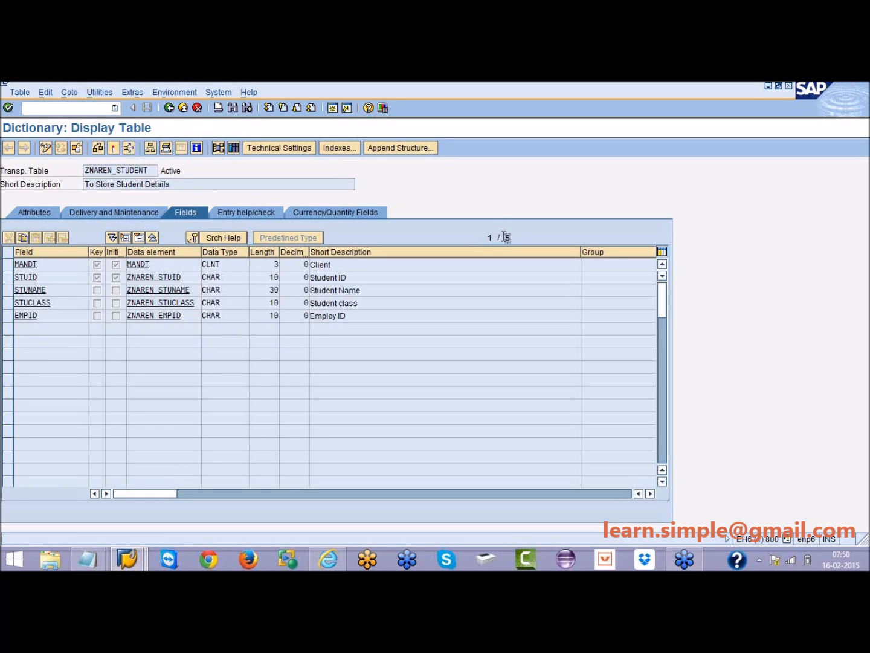
Highlight the STUID and EMPID fields of ZNAREN_STUDENT, then return to the ABAP Dictionary's initial screen
{"action": "left_click", "coordinate": [8, 277]}
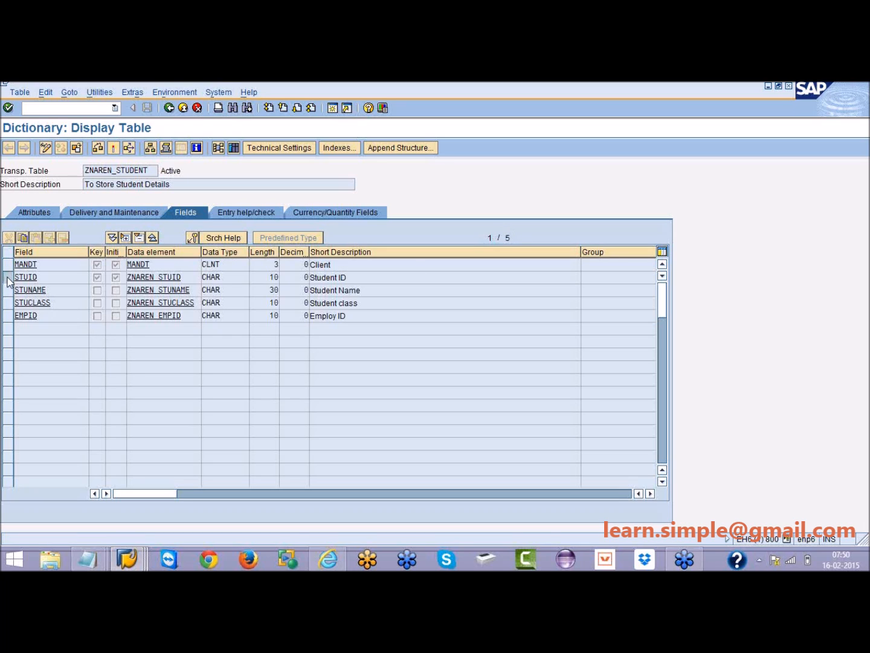
{"action": "left_click", "coordinate": [8, 316]}
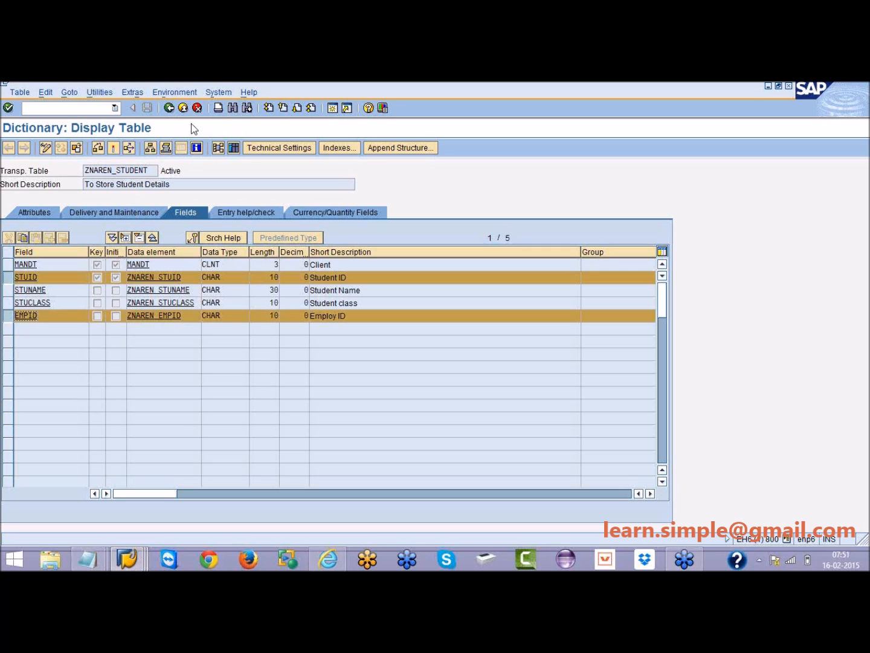
{"action": "left_click", "coordinate": [170, 110]}
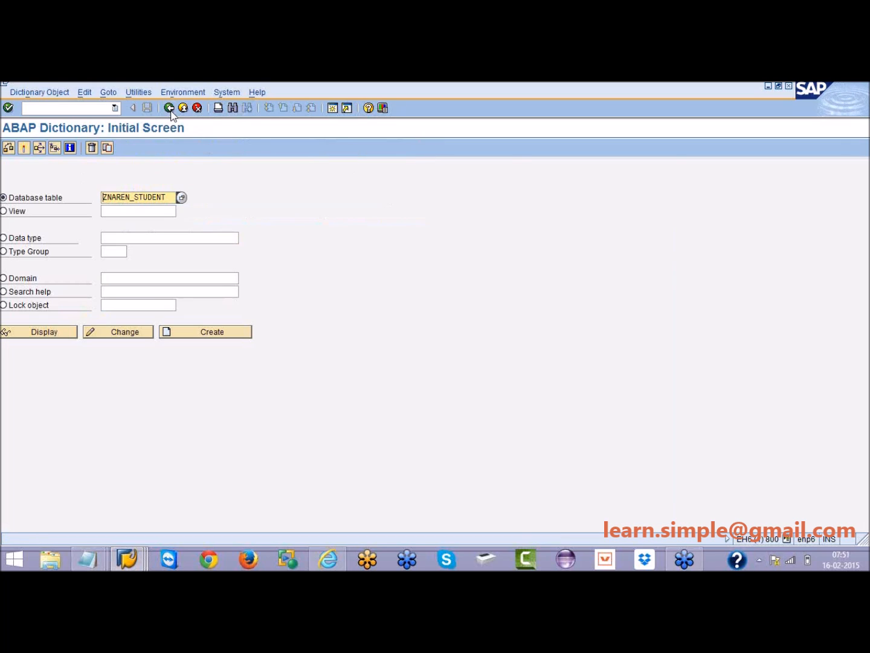
Display the definition of the database table MARA
{"action": "key", "text": "shift+End"}
{"action": "type", "text": "T"}
{"action": "type", "text": "mara"}
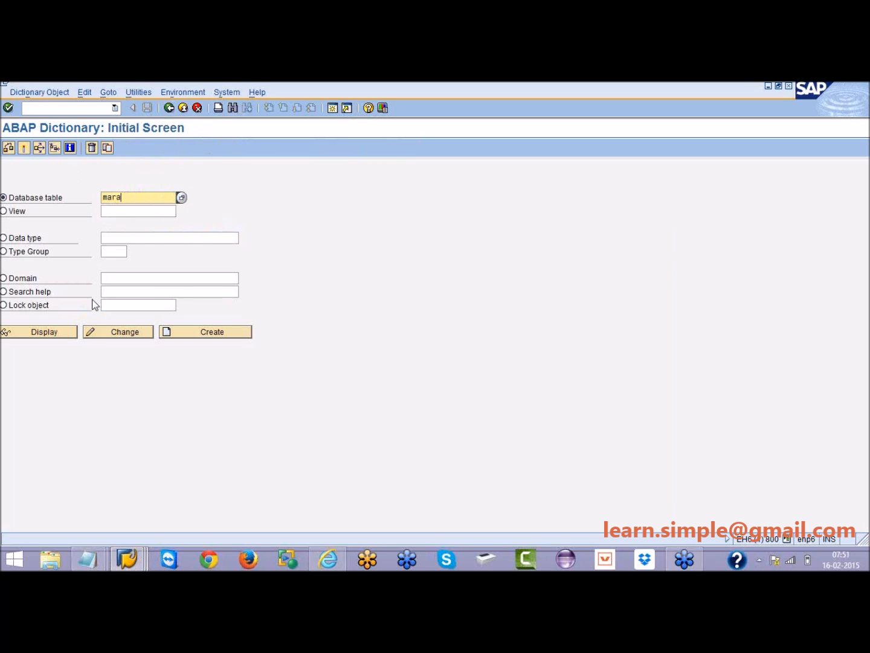
{"action": "left_click", "coordinate": [52, 337]}
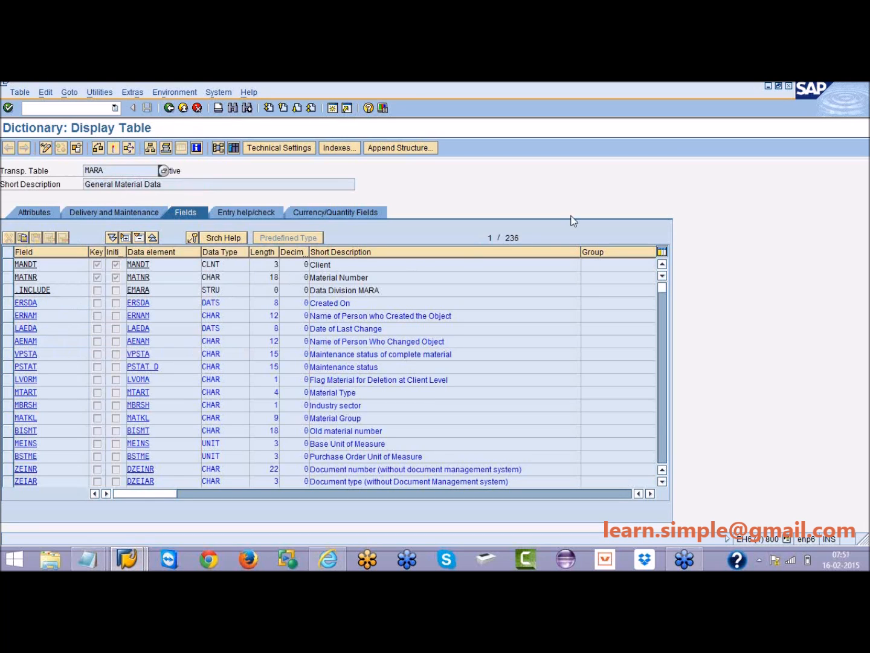
Examine the field list of MARA, highlighting the MATNR field and the MFRPN manufacturer part number field
{"action": "left_click", "coordinate": [513, 237]}
{"action": "left_click", "coordinate": [7, 279]}
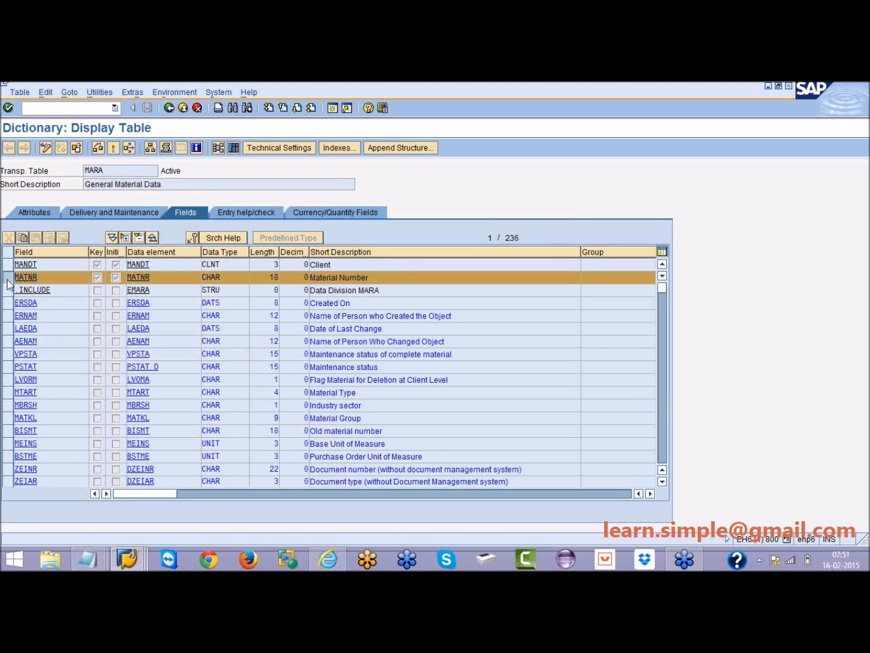
{"action": "left_click", "coordinate": [663, 396]}
{"action": "left_click", "coordinate": [662, 396]}
{"action": "left_click", "coordinate": [663, 396]}
{"action": "left_click", "coordinate": [662, 397]}
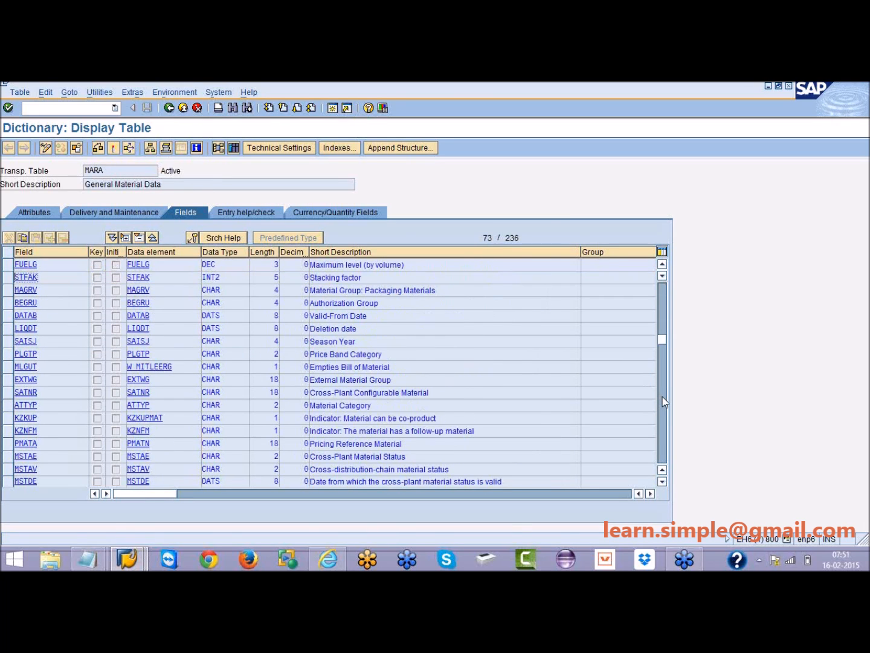
{"action": "left_click", "coordinate": [662, 396]}
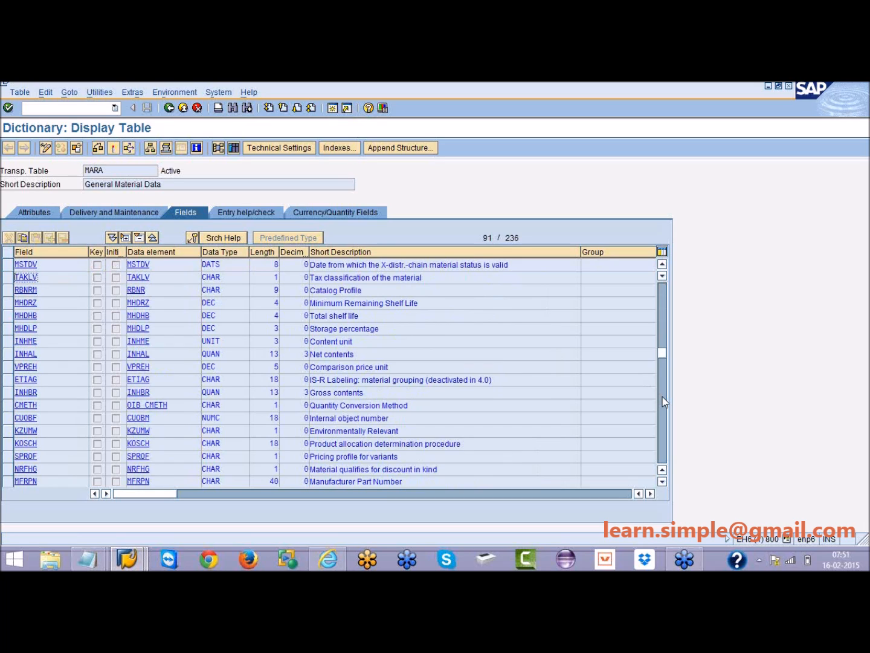
{"action": "left_click", "coordinate": [7, 482]}
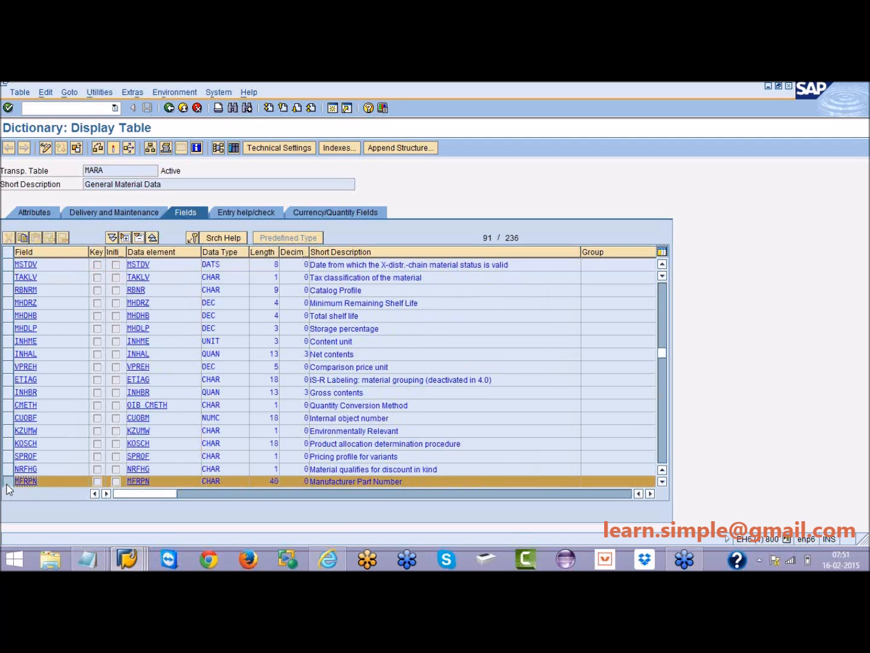
Display the contents of table MARA without selection criteria and look through the columns of the entry list
{"action": "left_click", "coordinate": [232, 151]}
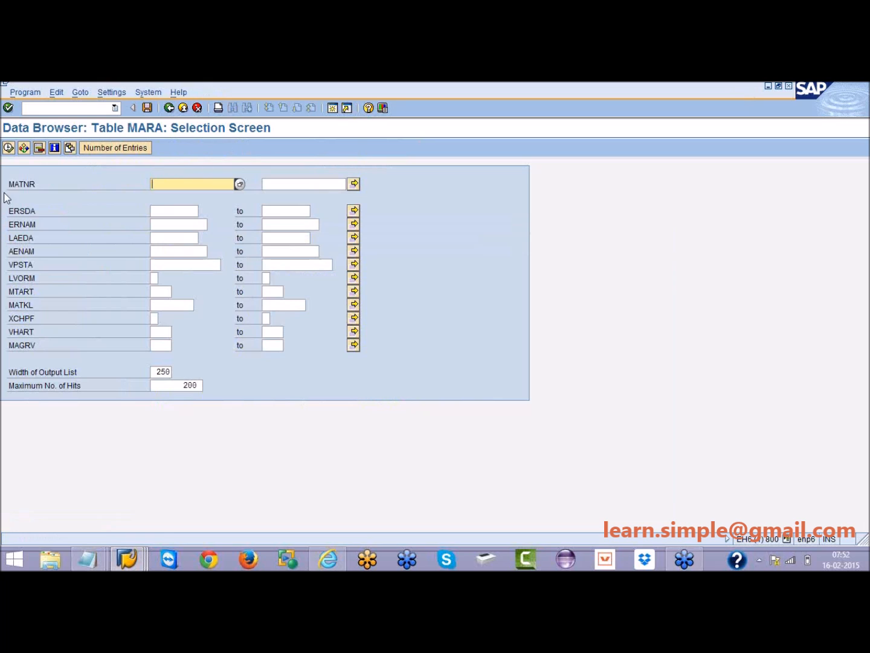
{"action": "left_click", "coordinate": [8, 148]}
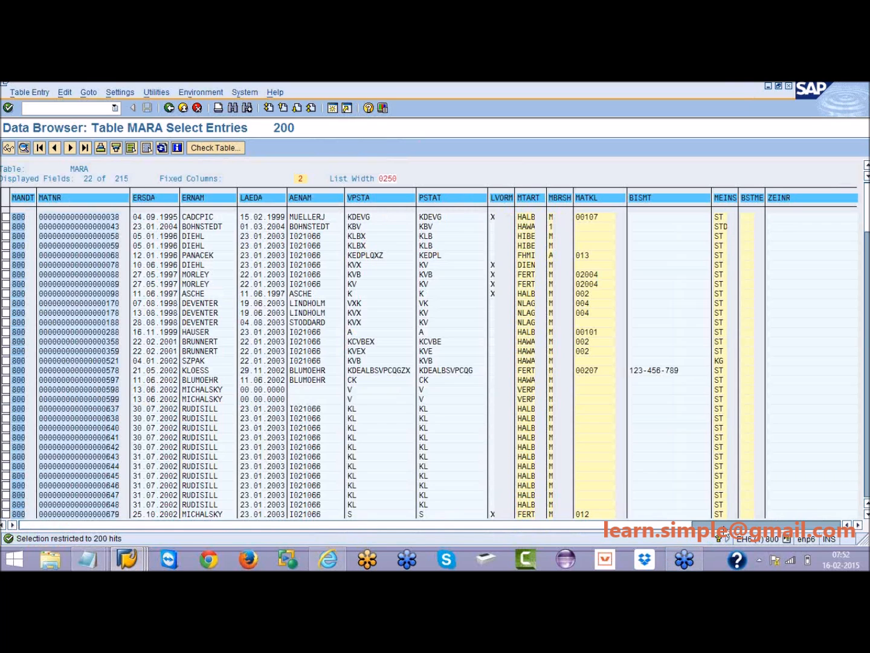
{"action": "left_click", "coordinate": [701, 525]}
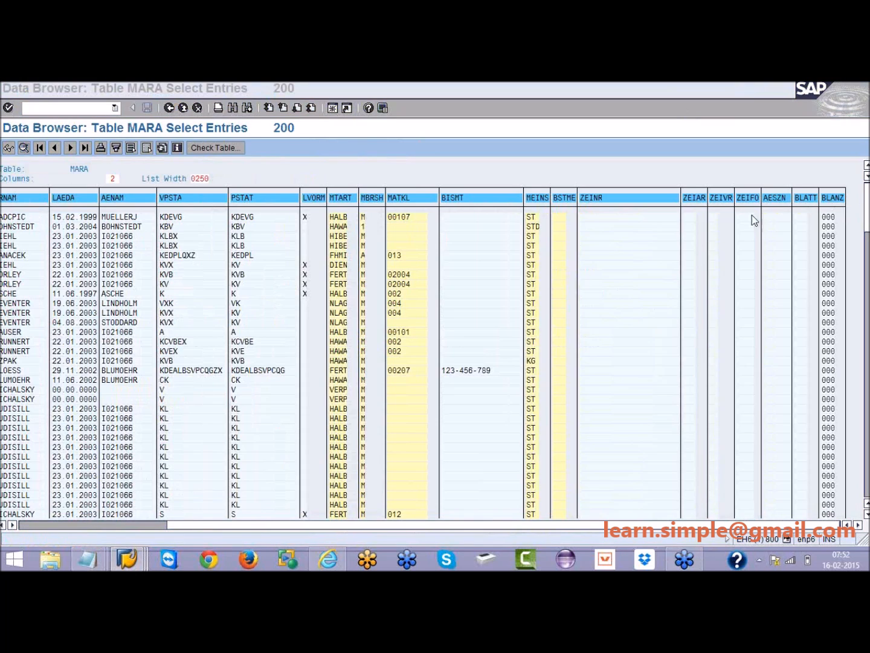
{"action": "left_click", "coordinate": [30, 526]}
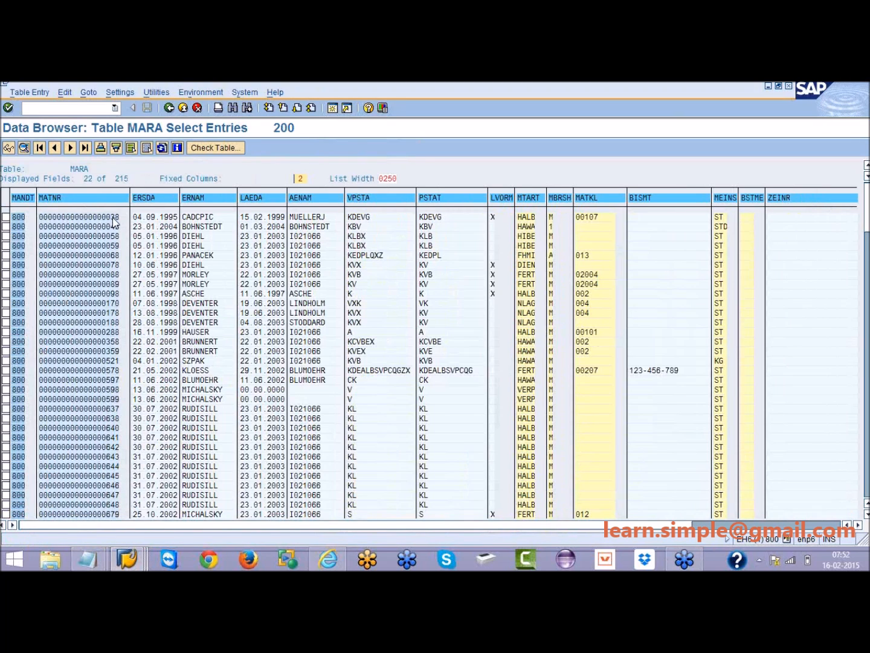
Open the MARA entry for material 38, examine its fields down to MFRPN and return to the entry list
{"action": "double_click", "coordinate": [113, 219]}
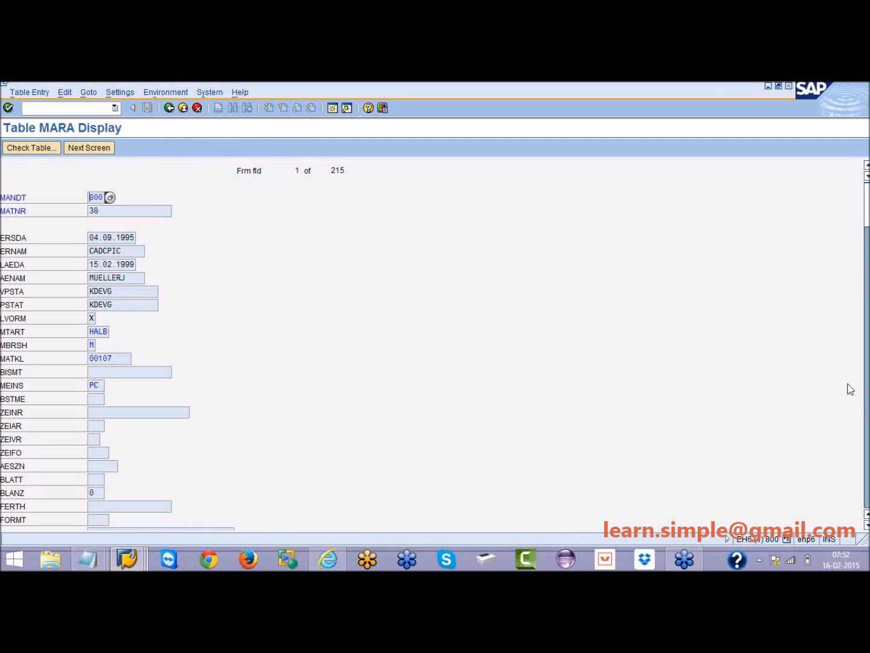
{"action": "key", "text": "Page_Down"}
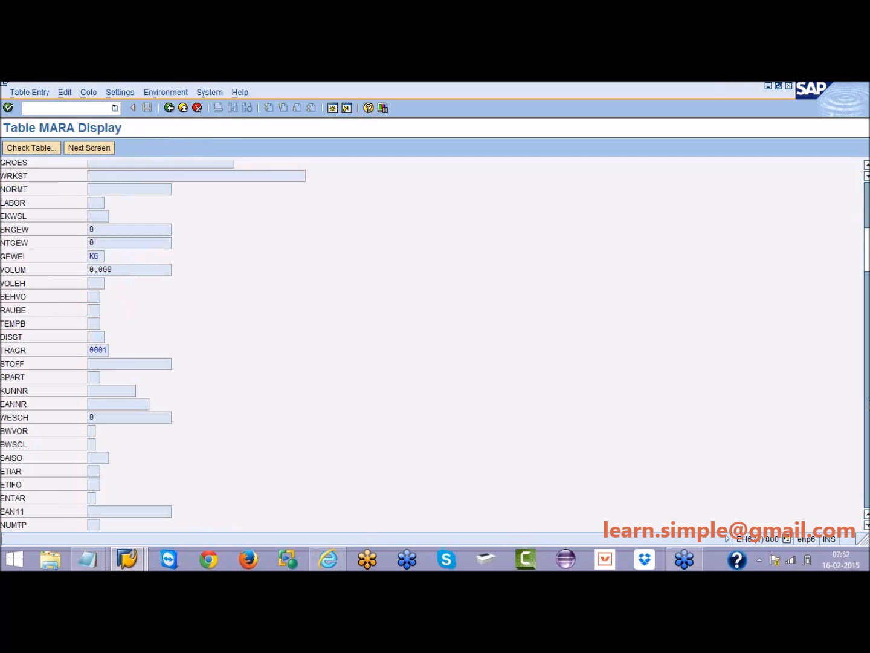
{"action": "key", "text": "Page_Down"}
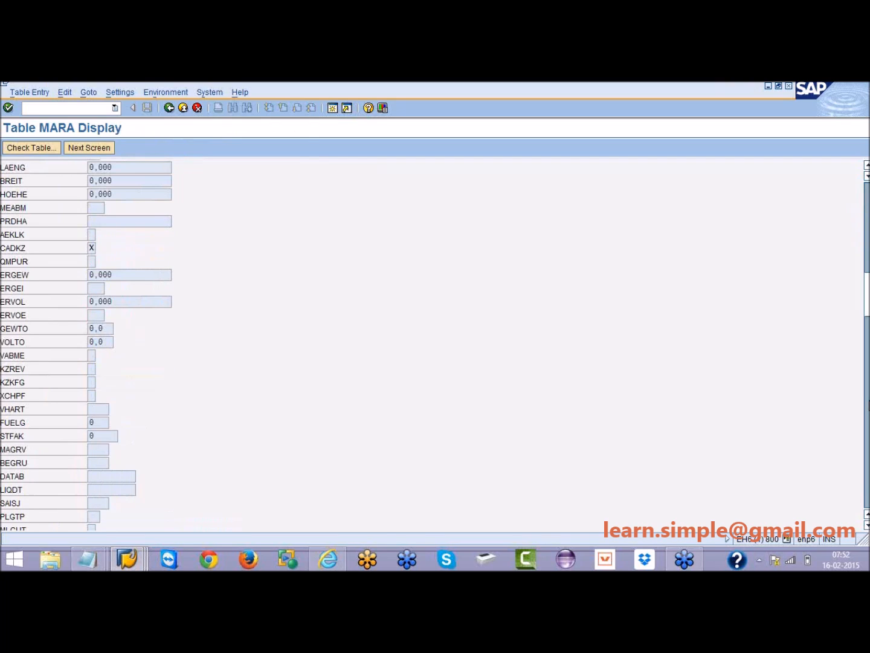
{"action": "key", "text": "Page_Down"}
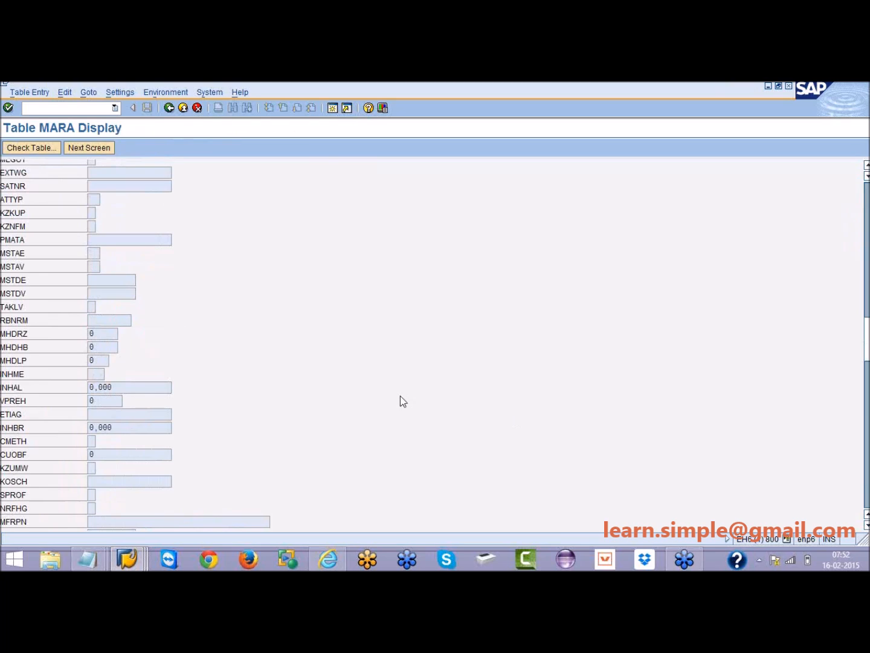
{"action": "left_click", "coordinate": [169, 108]}
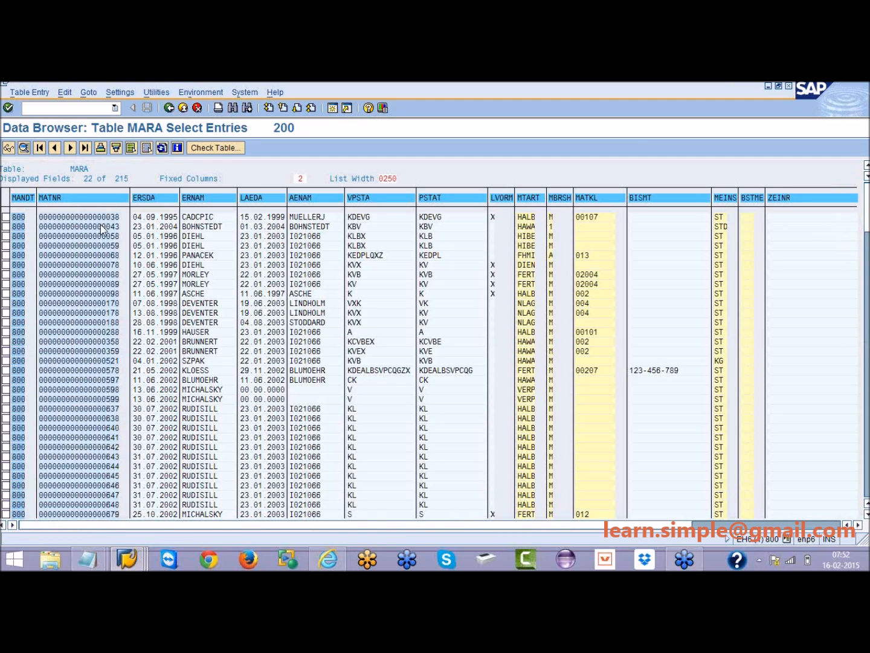
Open the MARA entry for material 43 and examine its fields down to the MFRPN value
{"action": "double_click", "coordinate": [723, 383]}
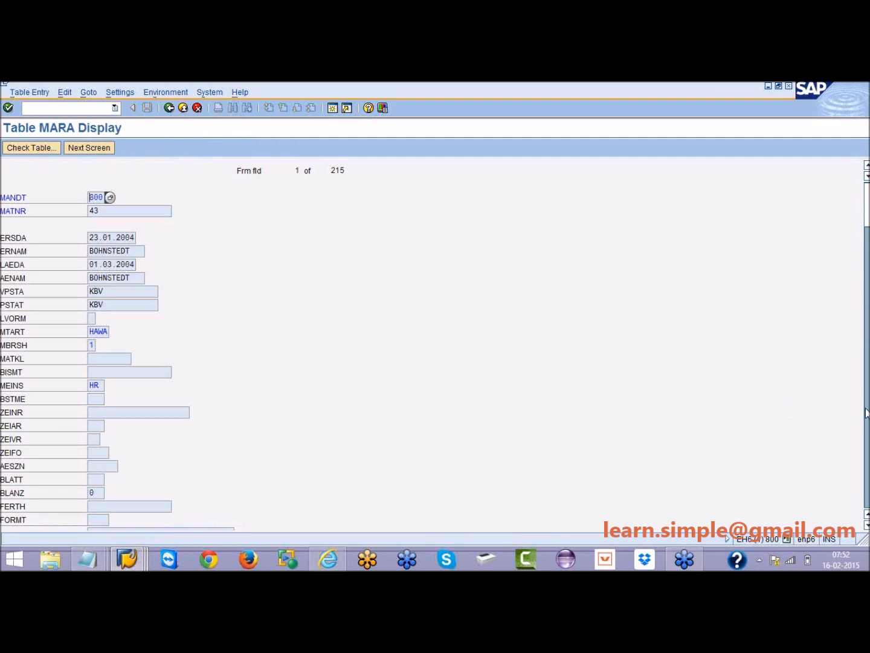
{"action": "left_click", "coordinate": [868, 415]}
{"action": "left_click", "coordinate": [868, 417]}
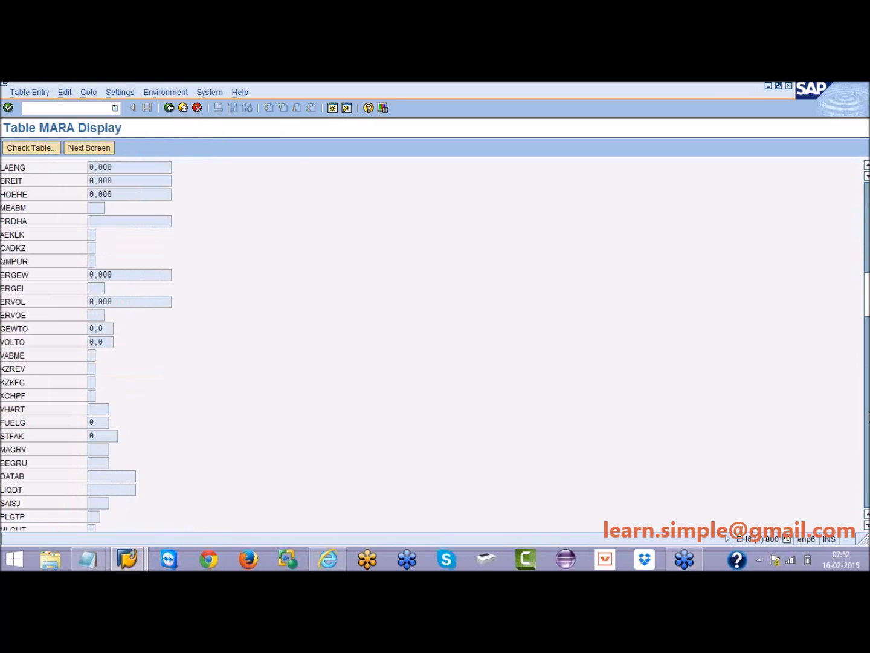
{"action": "left_click", "coordinate": [869, 415]}
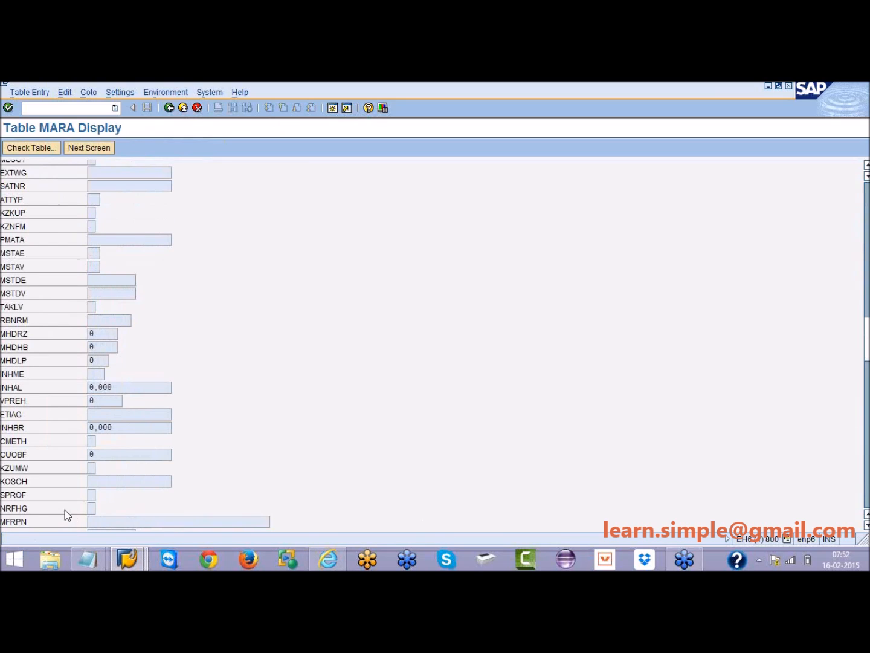
{"action": "left_click", "coordinate": [9, 523]}
{"action": "left_click", "coordinate": [90, 520]}
Leave the MARA data and definition, return to SAP Easy Access without logging off, and reopen the ABAP Dictionary with transaction se11
{"action": "left_click", "coordinate": [171, 111]}
{"action": "left_click", "coordinate": [169, 108]}
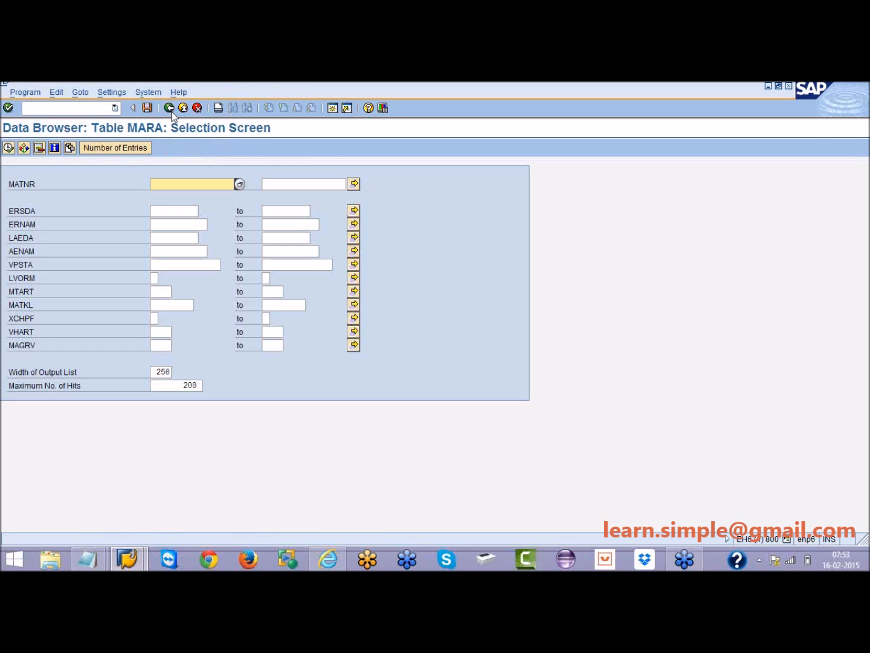
{"action": "left_click", "coordinate": [170, 110]}
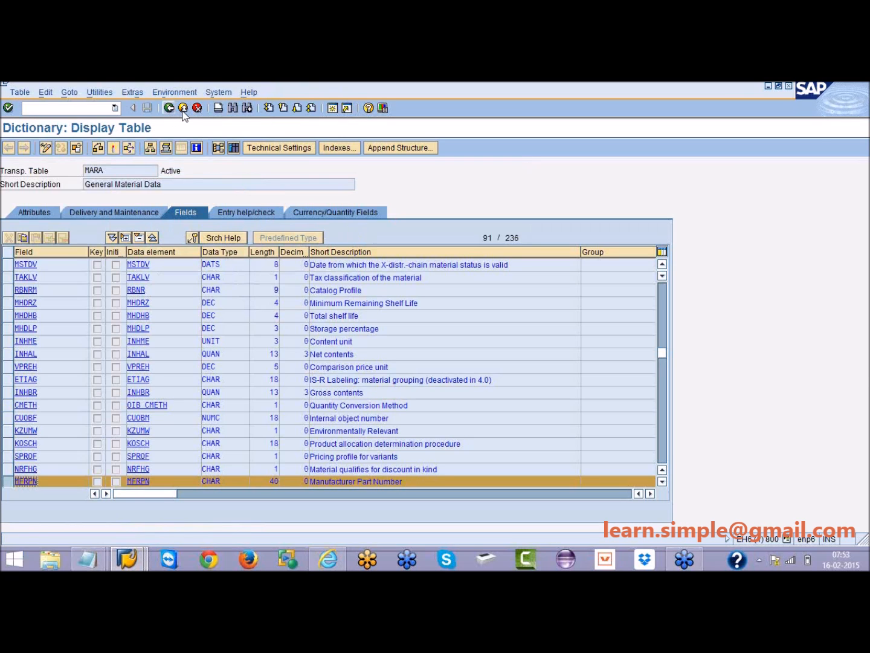
{"action": "left_click", "coordinate": [183, 109]}
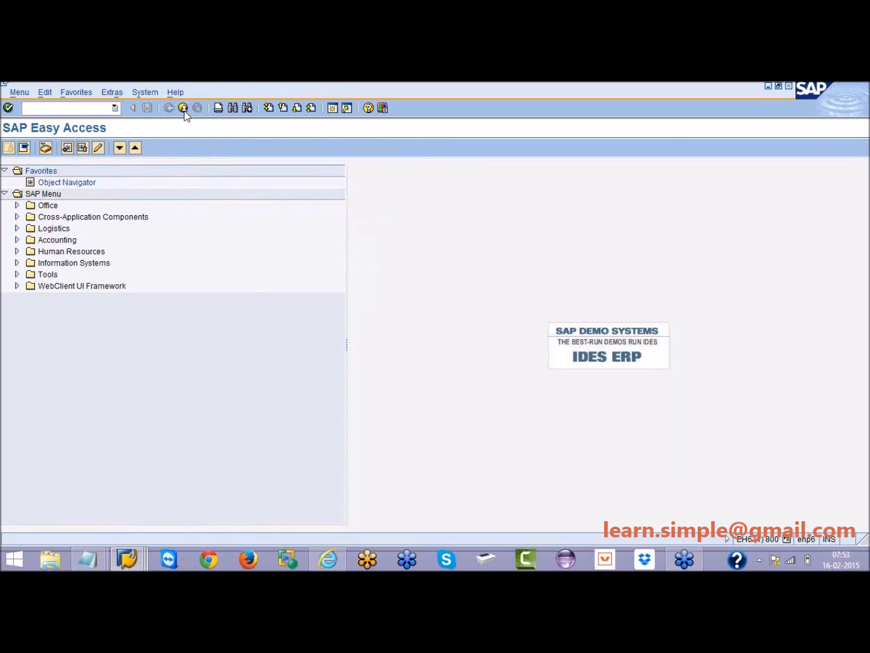
{"action": "left_click", "coordinate": [182, 108]}
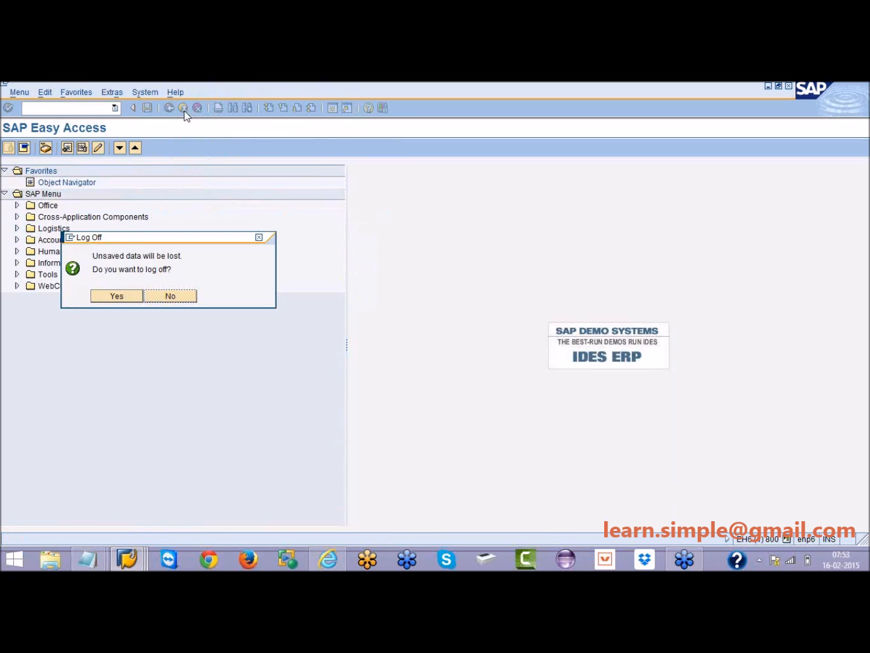
{"action": "left_click", "coordinate": [169, 296]}
{"action": "type", "text": "se11"}
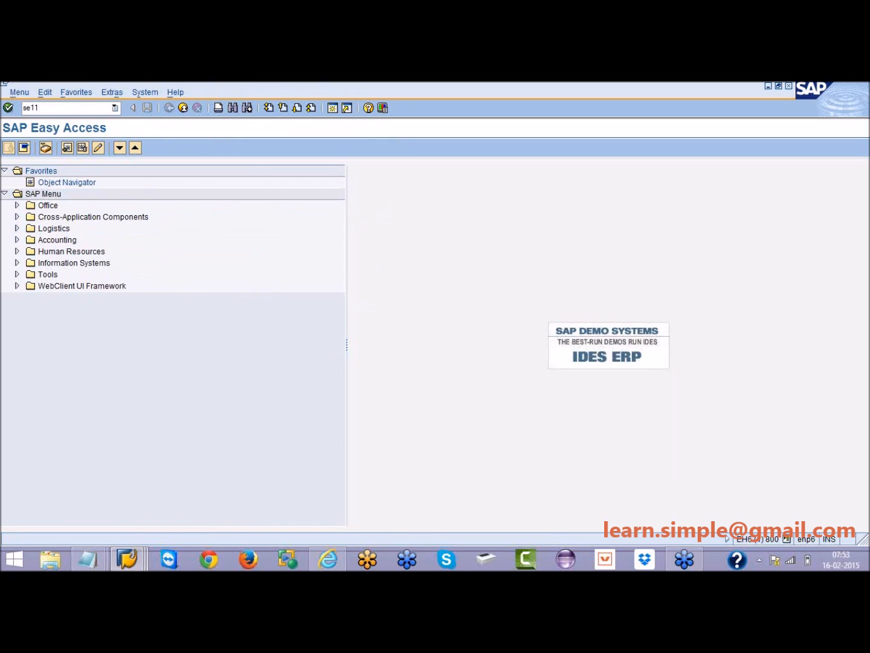
{"action": "key", "text": "Return"}
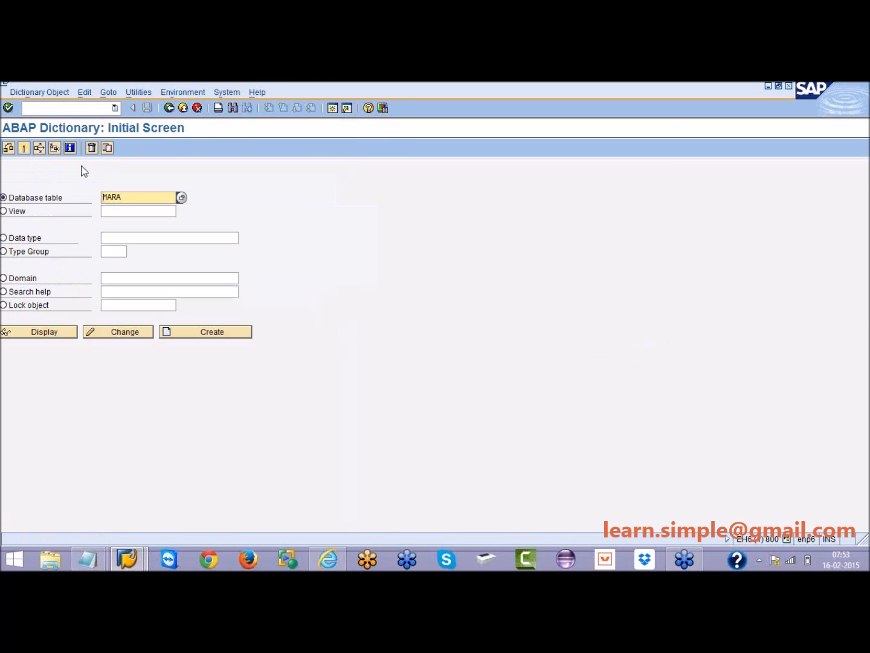
Create a new view named ZNAREN_PRVIEW with the projection view type
{"action": "left_click", "coordinate": [18, 212]}
{"action": "left_click", "coordinate": [109, 212]}
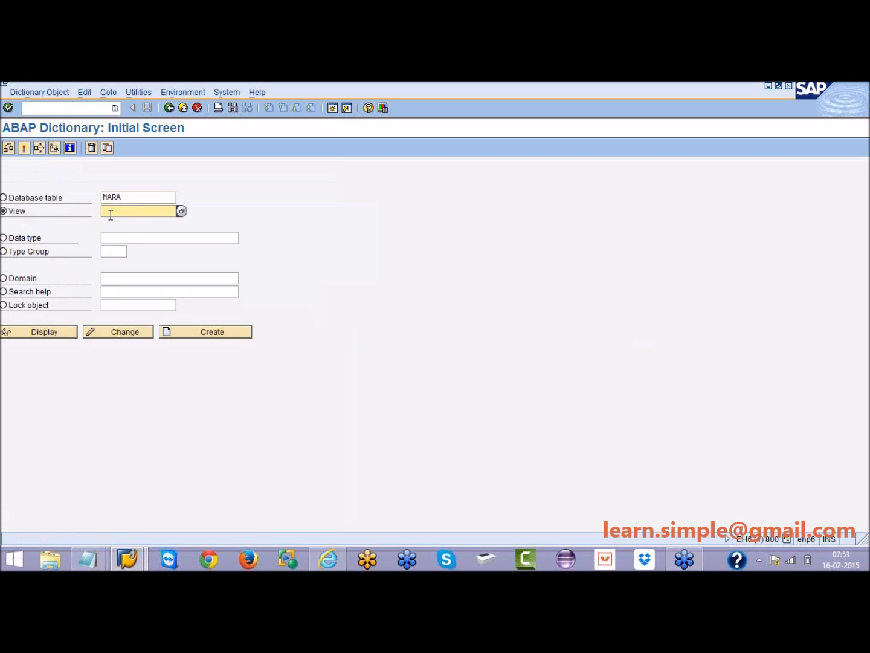
{"action": "left_click", "coordinate": [110, 213]}
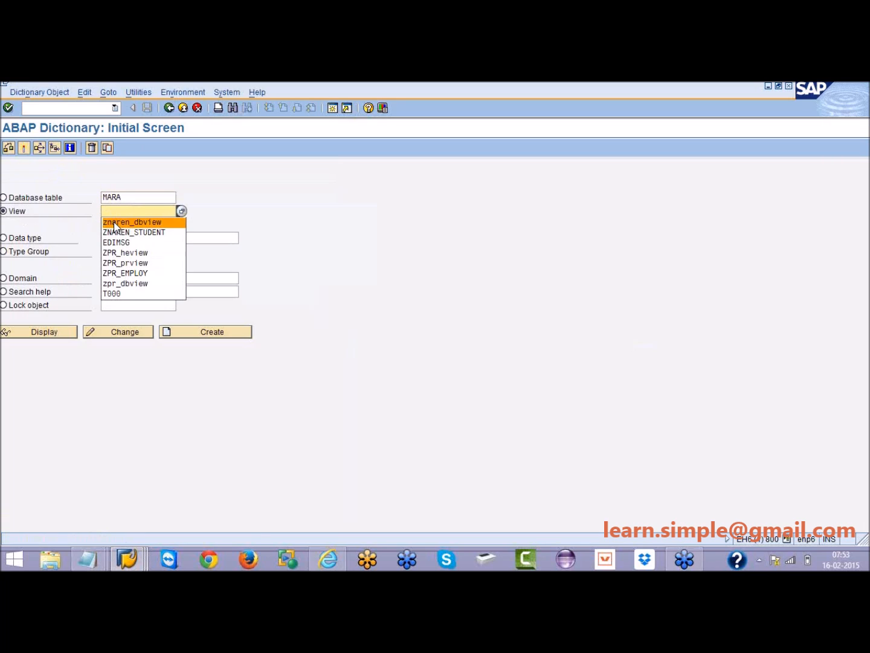
{"action": "left_click", "coordinate": [116, 224]}
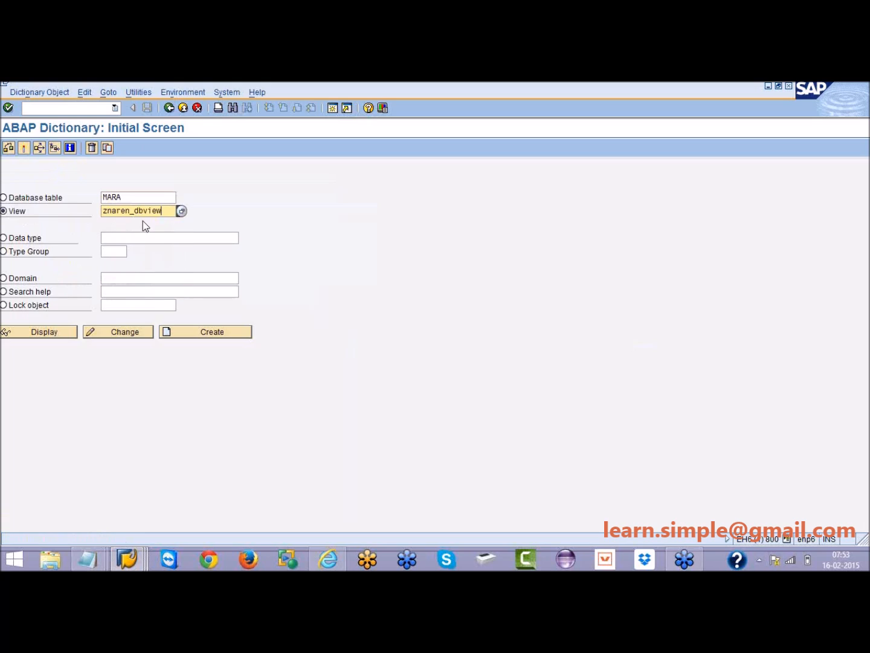
{"action": "key", "text": "Delete"}
{"action": "key", "text": "Delete"}
{"action": "type", "text": "pr"}
{"action": "left_click", "coordinate": [193, 332]}
{"action": "left_click", "coordinate": [45, 283]}
{"action": "left_click", "coordinate": [48, 330]}
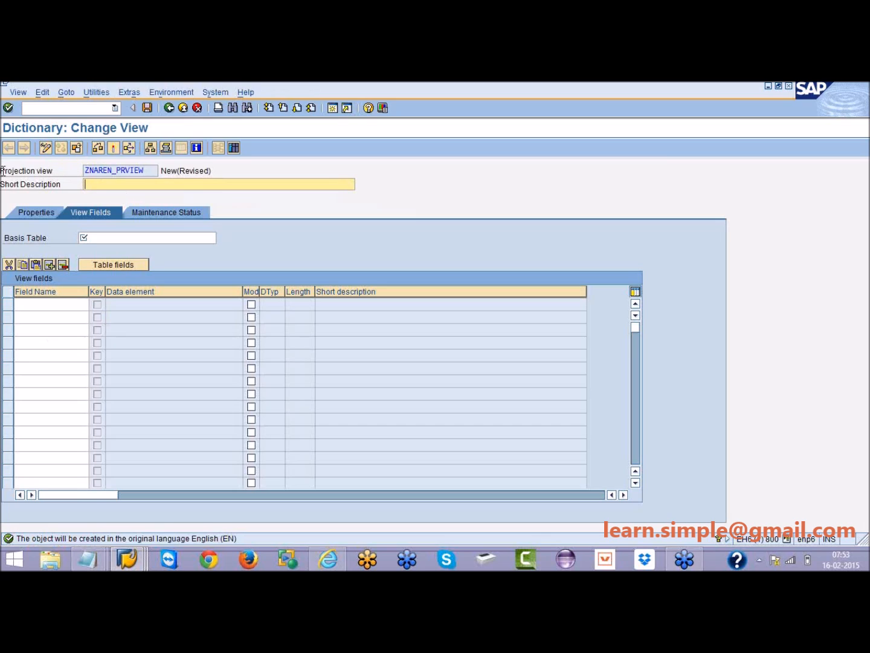
Give ZNAREN_PRVIEW the short description "Projection view"
{"action": "left_click", "coordinate": [40, 168]}
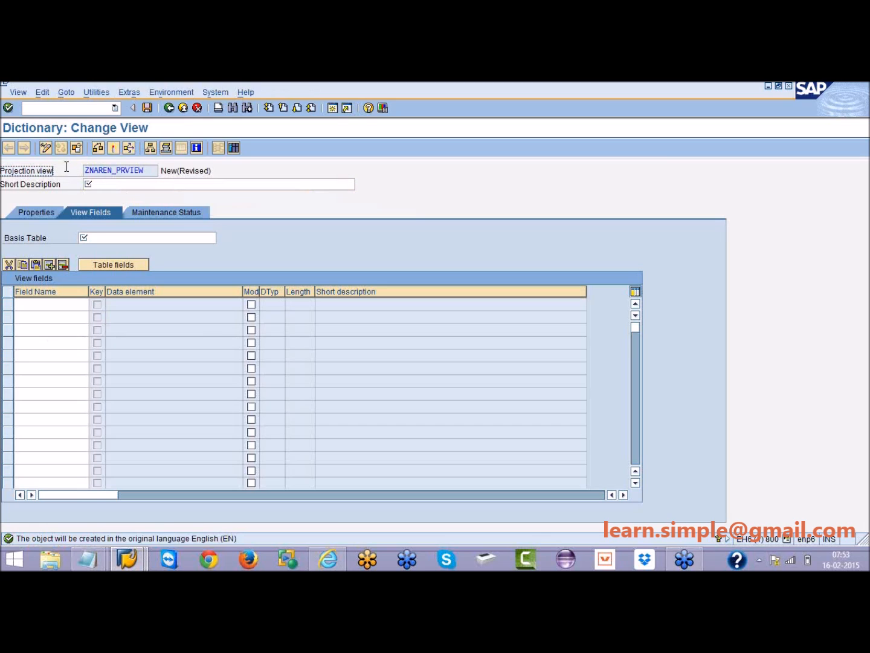
{"action": "left_click", "coordinate": [96, 182]}
{"action": "type", "text": "Projection view"}
{"action": "key", "text": "Return"}
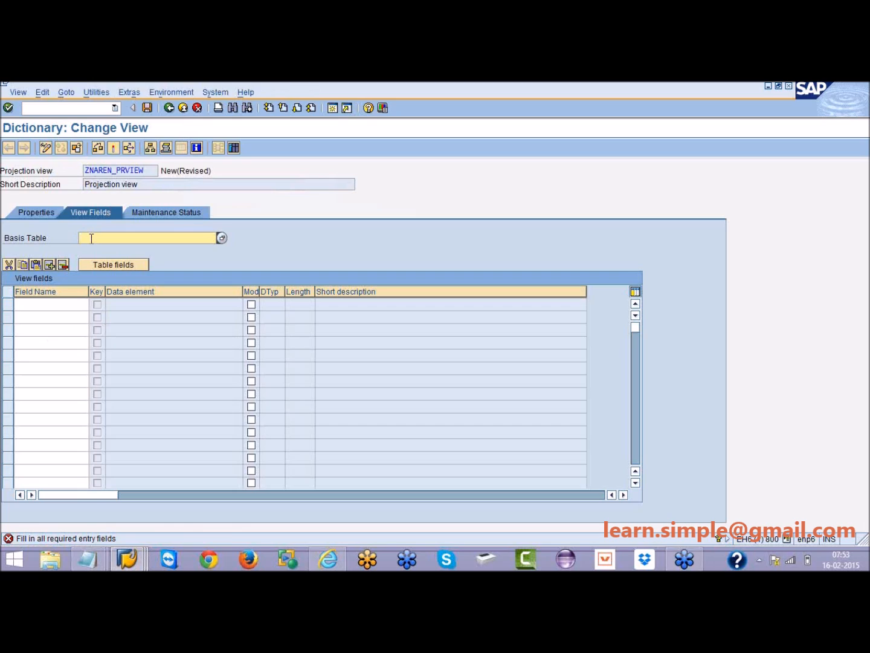
Set MARA as the basis table of ZNAREN_PRVIEW and add its fields MANDT, MATNR and MFRPN to the view
{"action": "type", "text": "mara"}
{"action": "key", "text": "Return"}
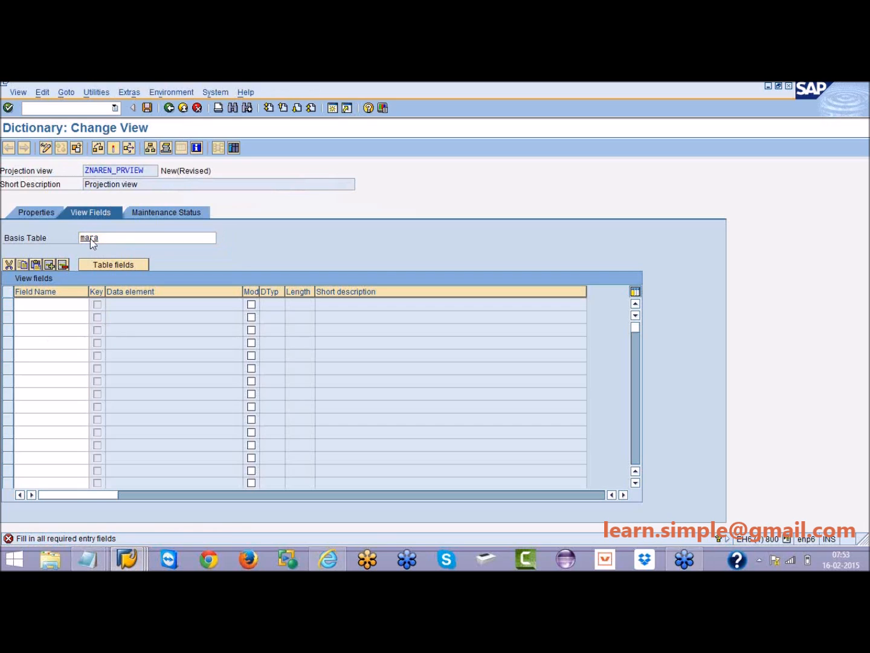
{"action": "left_click", "coordinate": [112, 265]}
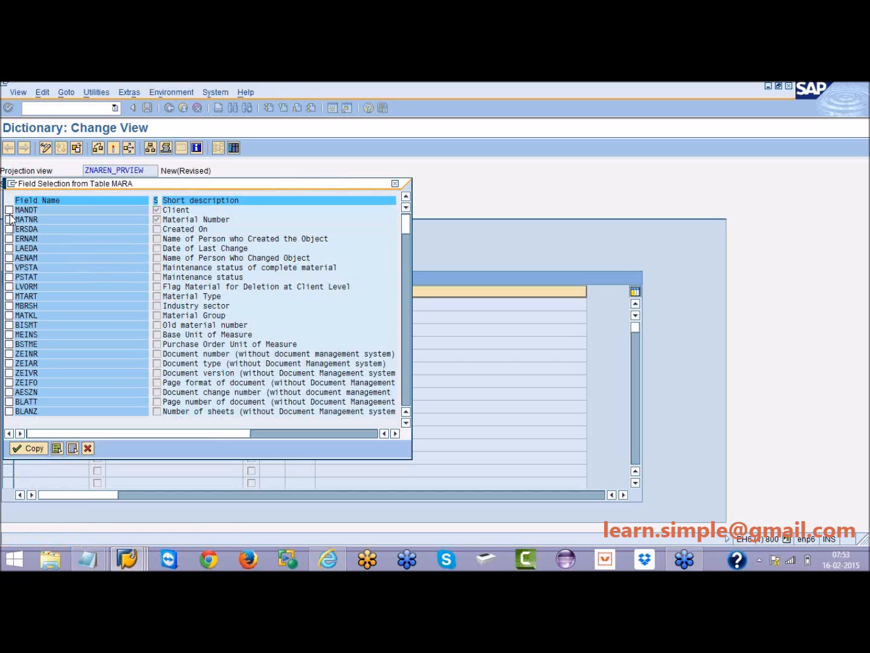
{"action": "left_click", "coordinate": [8, 211]}
{"action": "left_click", "coordinate": [9, 219]}
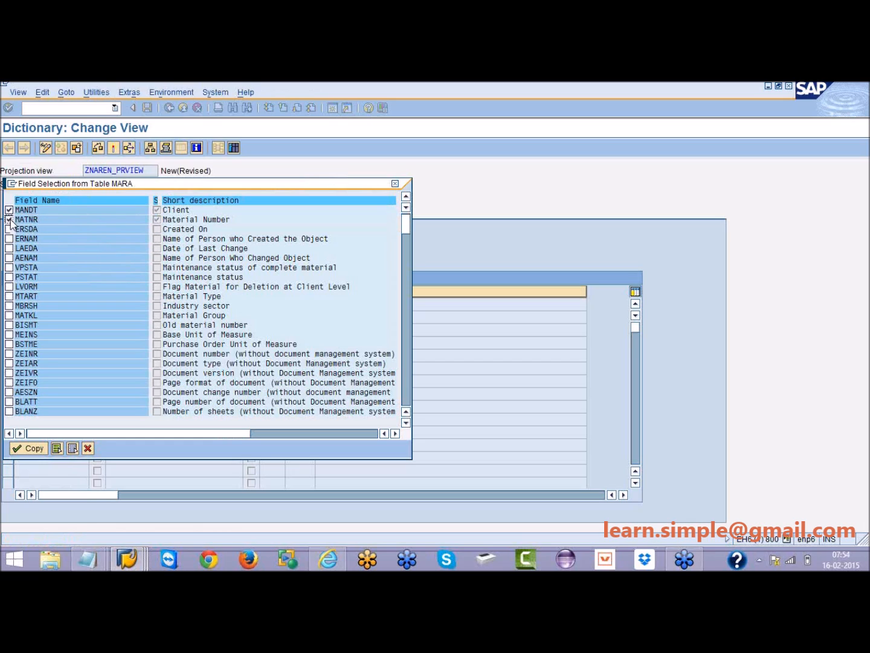
{"action": "left_click", "coordinate": [405, 316]}
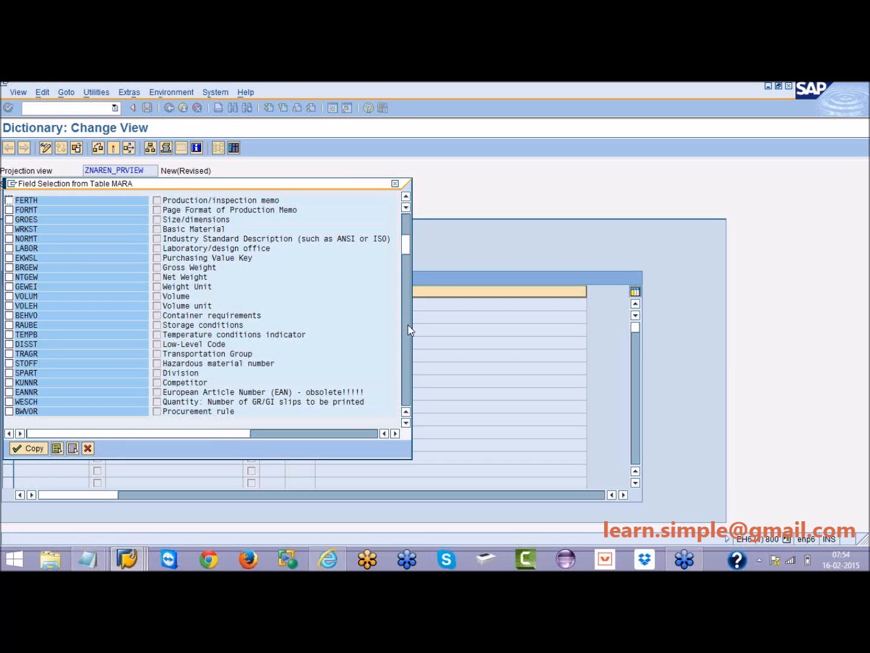
{"action": "left_click", "coordinate": [404, 329]}
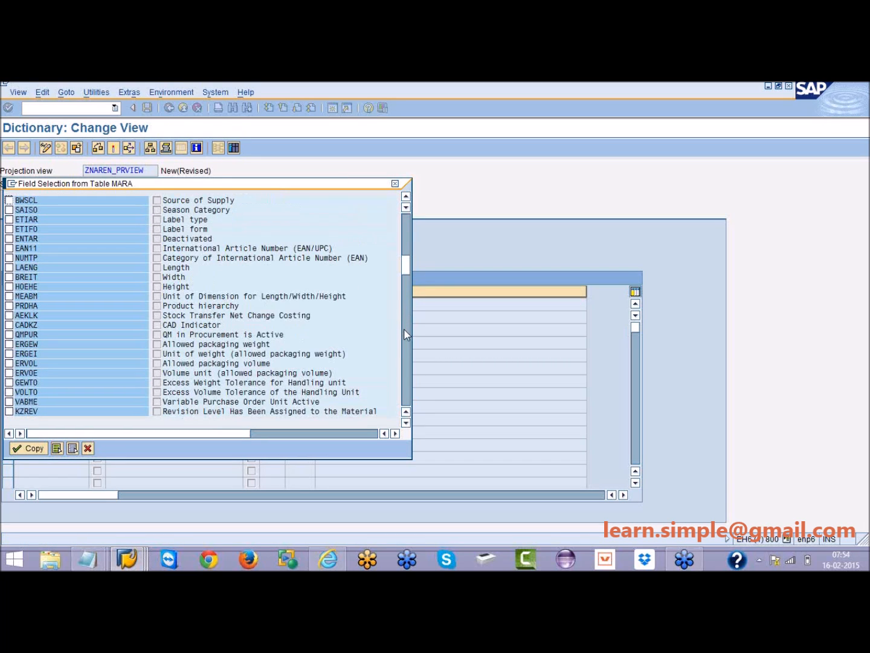
{"action": "left_click", "coordinate": [404, 328]}
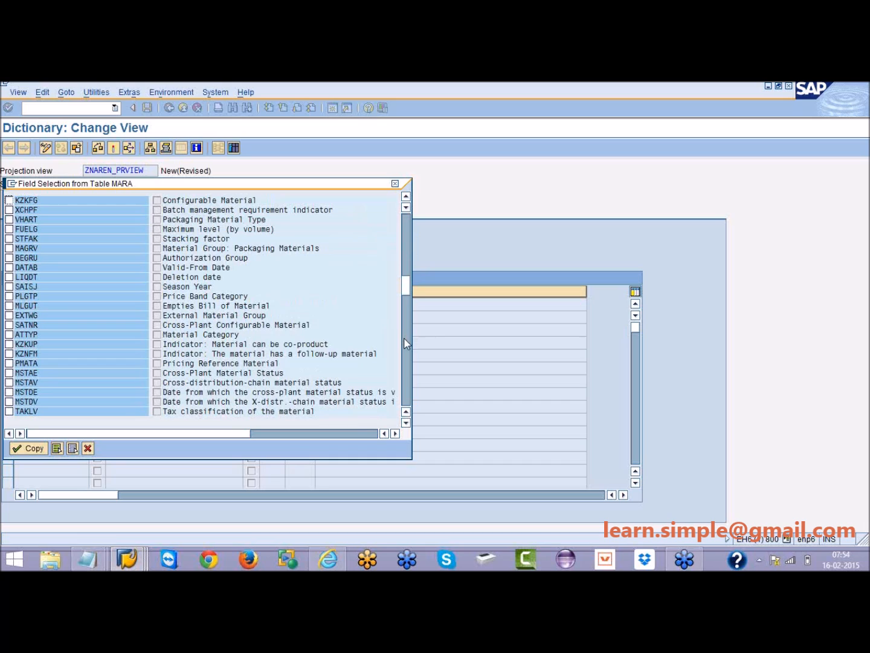
{"action": "left_click", "coordinate": [405, 337]}
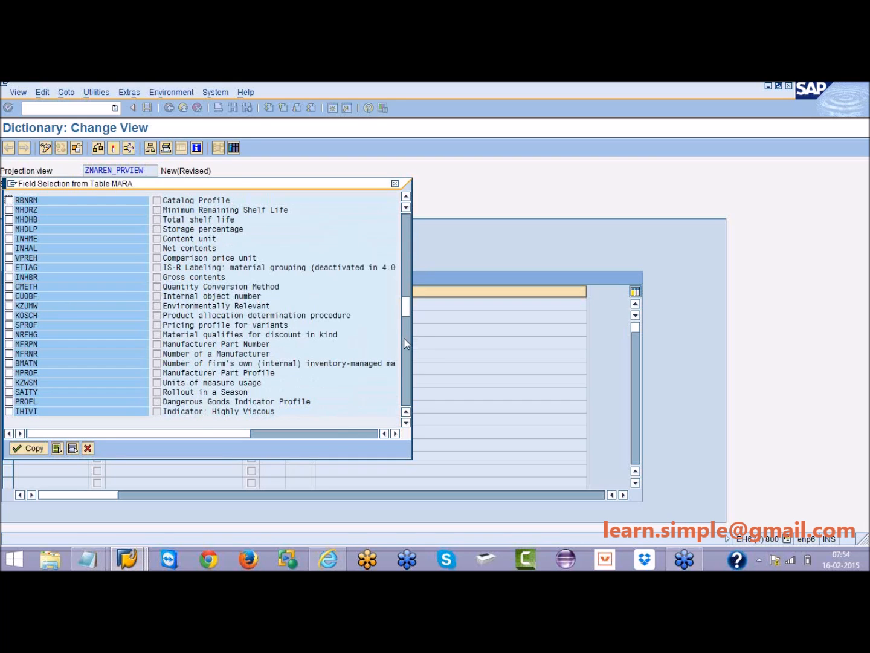
{"action": "left_click", "coordinate": [9, 344]}
{"action": "left_click", "coordinate": [30, 448]}
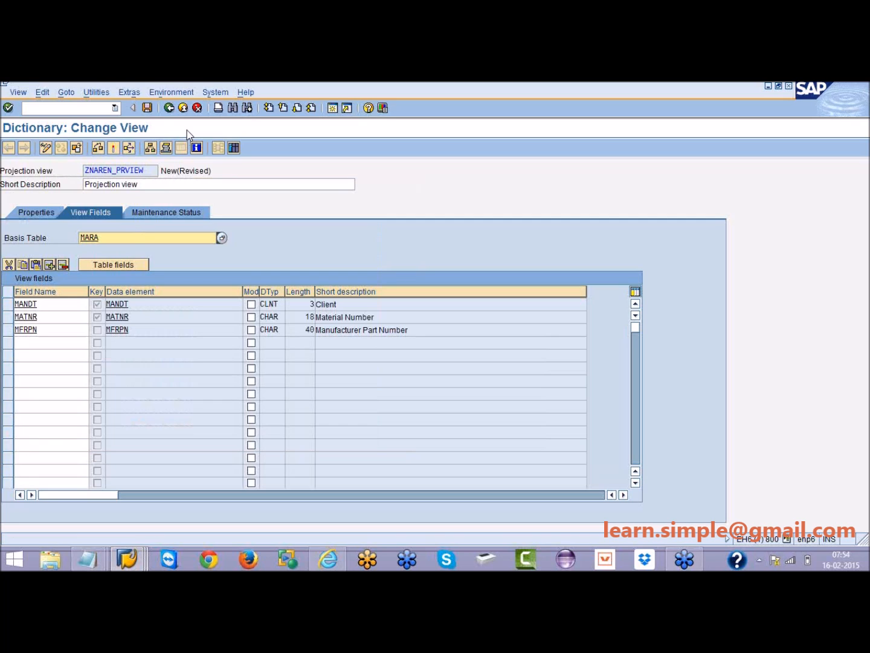
Save ZNAREN_PRVIEW as a local object and run a consistency check on it
{"action": "left_click", "coordinate": [146, 108]}
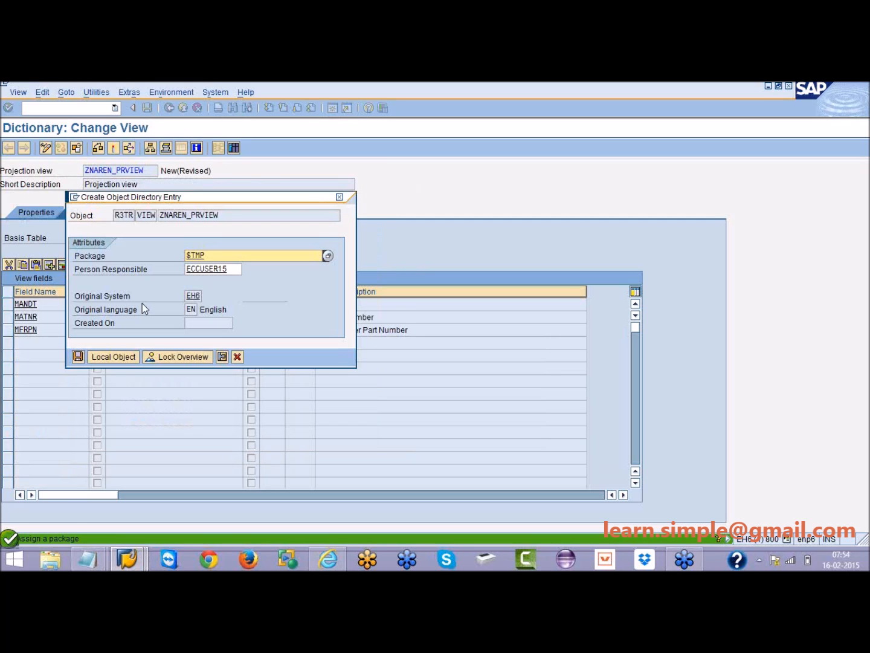
{"action": "left_click", "coordinate": [113, 356]}
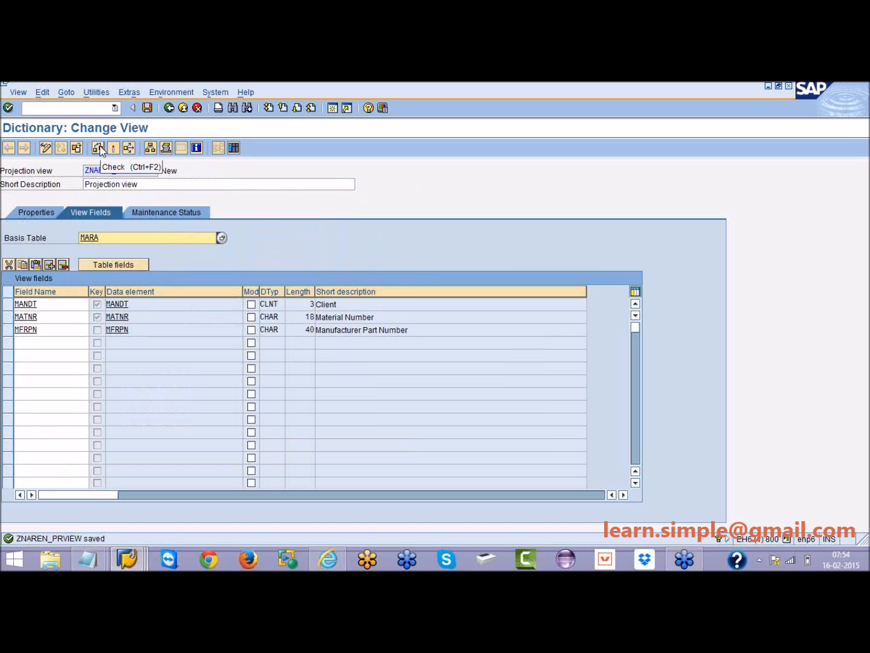
{"action": "left_click", "coordinate": [98, 147]}
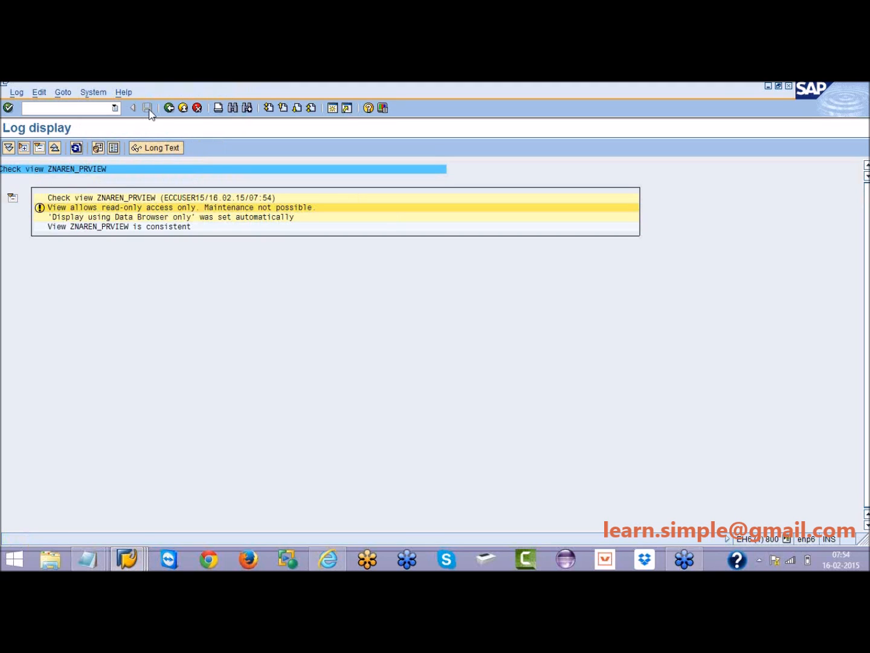
{"action": "left_click", "coordinate": [169, 107]}
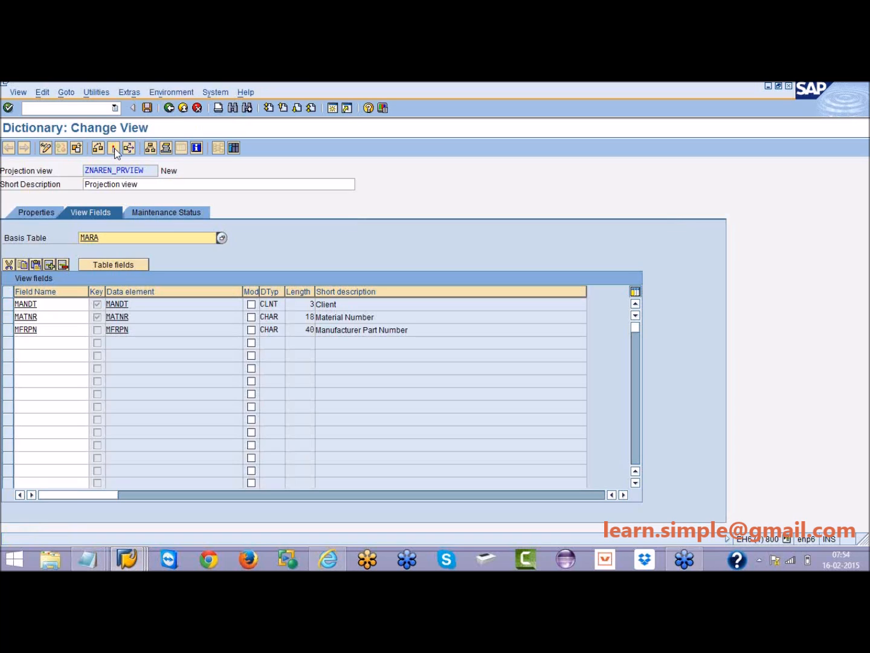
Activate ZNAREN_PRVIEW without displaying the activation log
{"action": "left_click", "coordinate": [113, 148]}
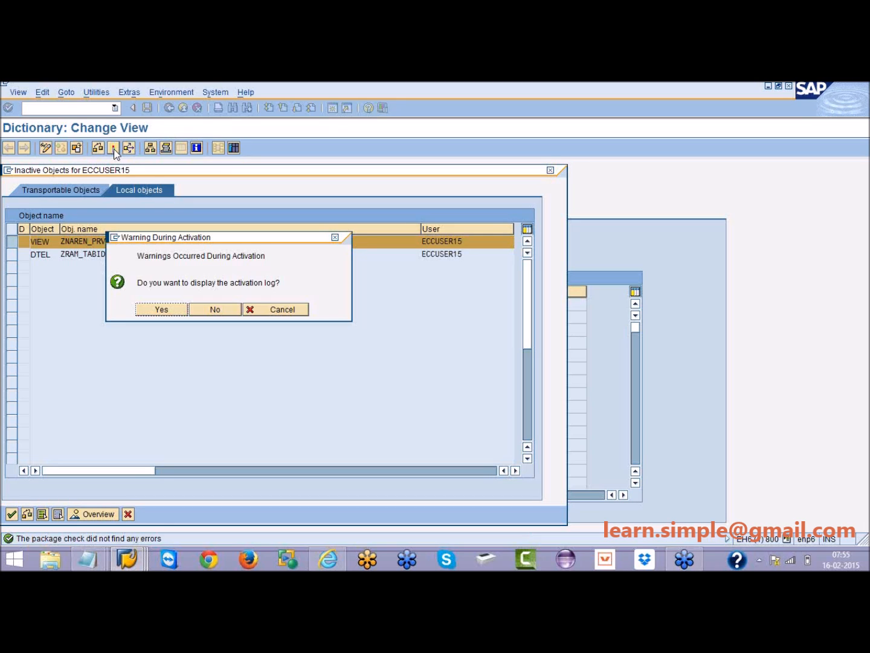
{"action": "left_click", "coordinate": [199, 310]}
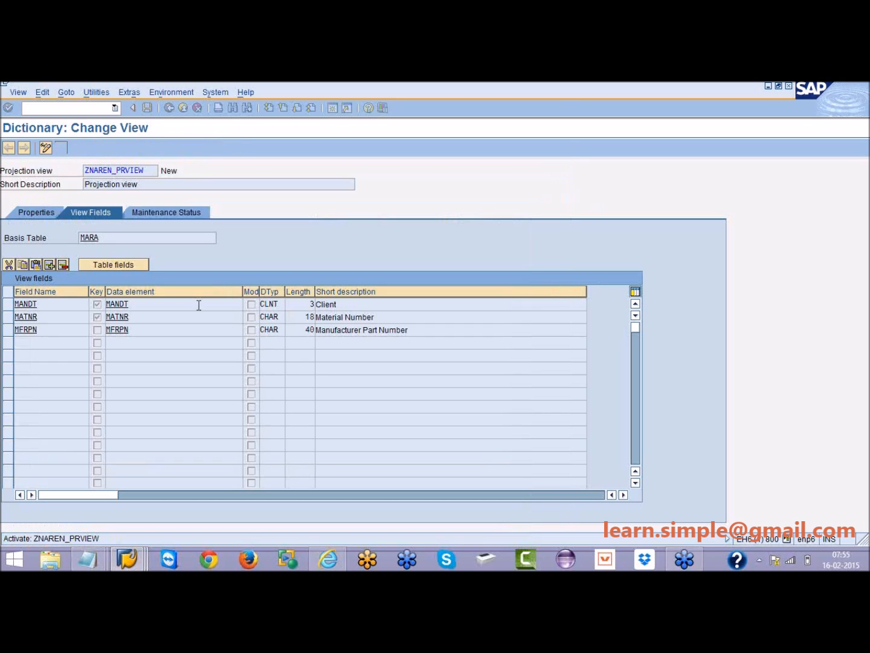
{"action": "left_click", "coordinate": [182, 170]}
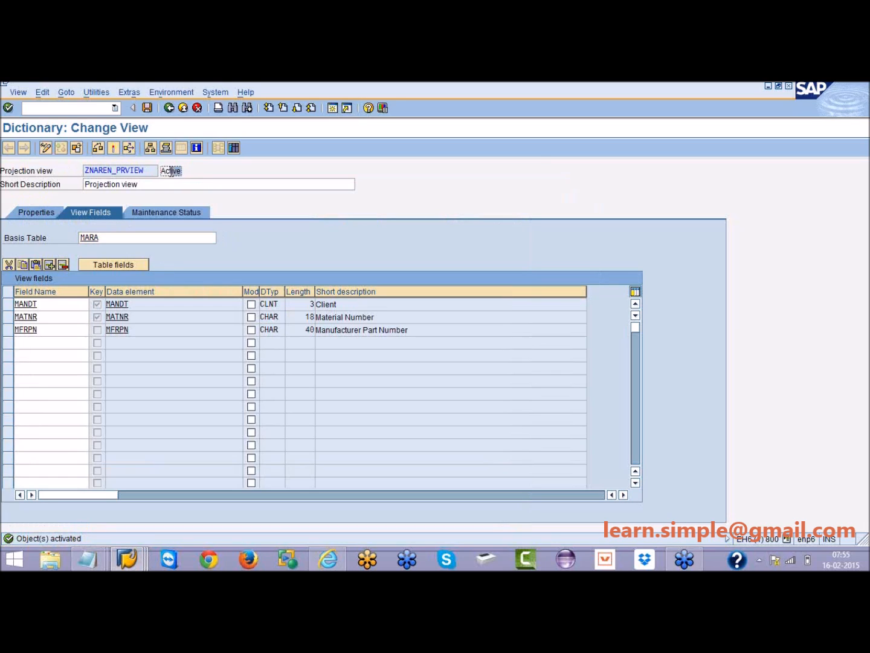
Display the contents of ZNAREN_PRVIEW without selection criteria, look through the entries, and return to the view definition
{"action": "left_click", "coordinate": [234, 148]}
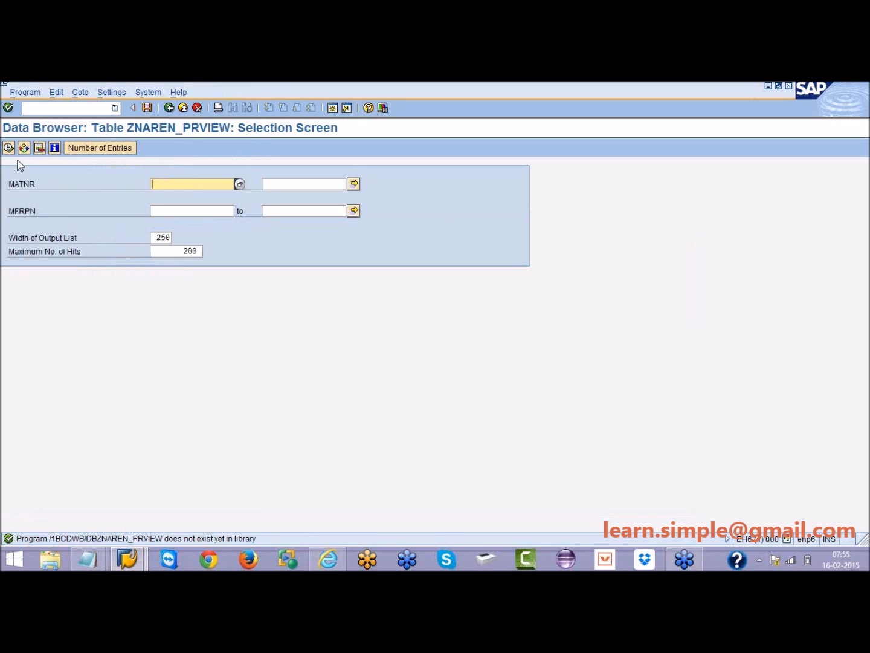
{"action": "left_click", "coordinate": [8, 148]}
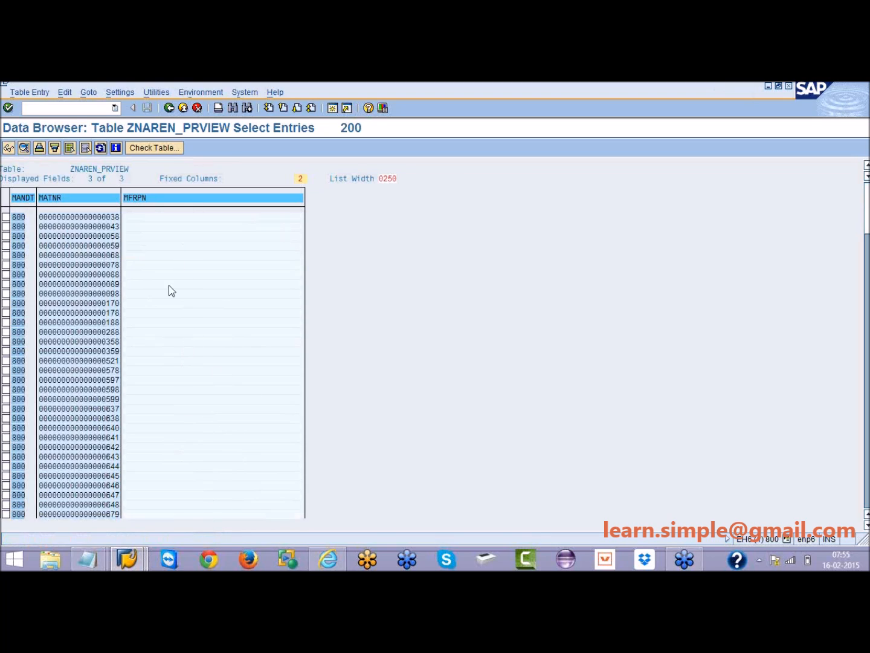
{"action": "left_click", "coordinate": [867, 447]}
{"action": "left_click", "coordinate": [868, 447]}
{"action": "left_click", "coordinate": [868, 448]}
{"action": "left_click", "coordinate": [867, 447]}
{"action": "left_click_drag", "start_coordinate": [868, 455], "coordinate": [867, 302]}
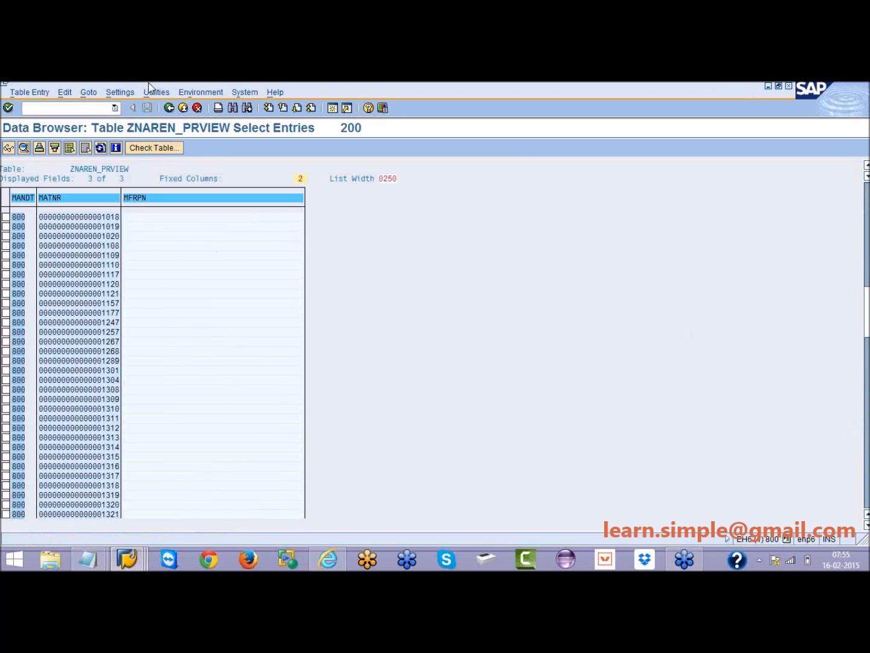
{"action": "left_click", "coordinate": [170, 109]}
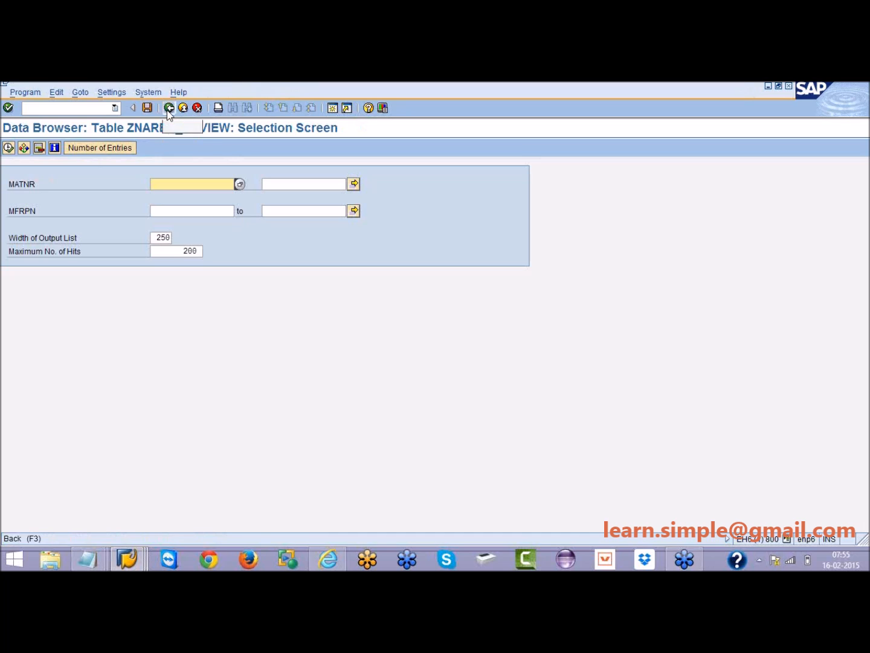
{"action": "left_click", "coordinate": [169, 108]}
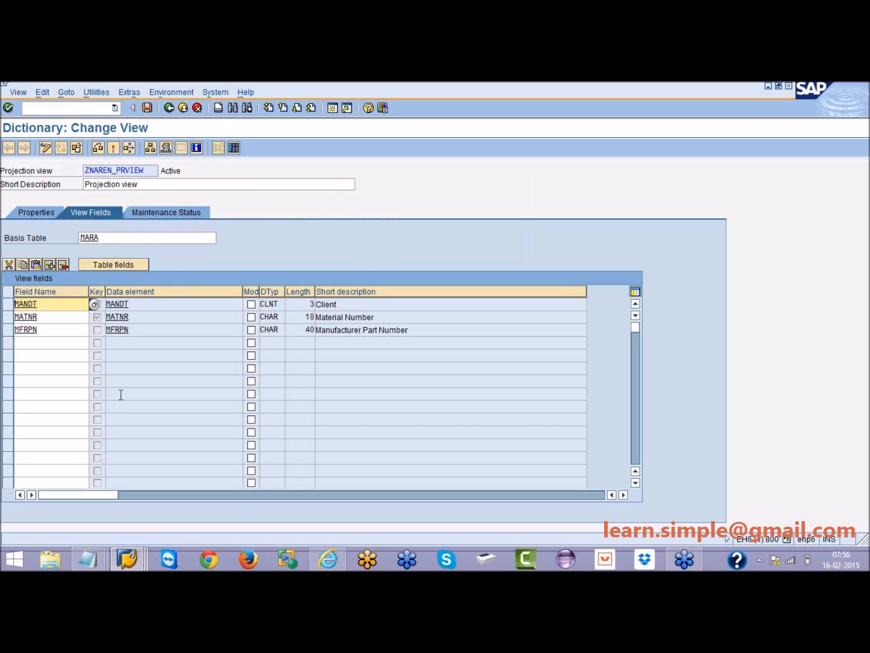
Switch to the Notepad notes and add "on - single Table" and "readonly/change acess" as lines under Projection view
{"action": "left_click", "coordinate": [85, 550]}
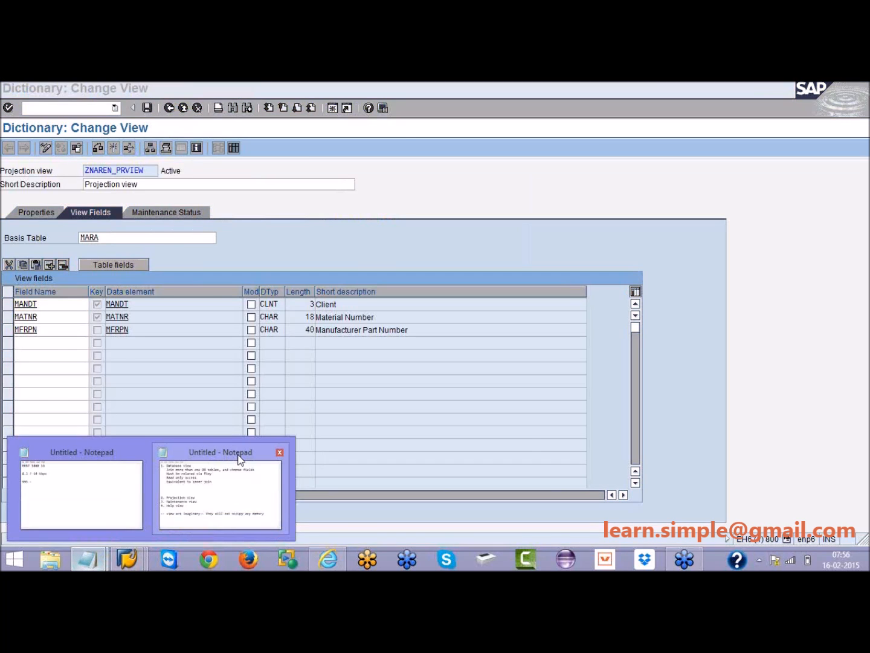
{"action": "left_click", "coordinate": [237, 459]}
{"action": "left_click_drag", "start_coordinate": [202, 263], "coordinate": [43, 267]}
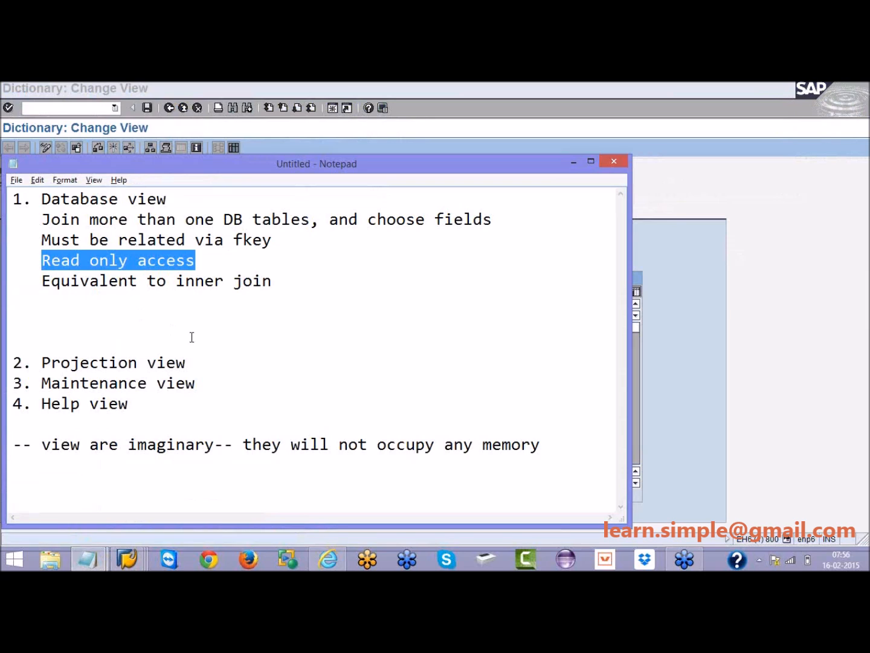
{"action": "left_click", "coordinate": [201, 365]}
{"action": "key", "text": "Return"}
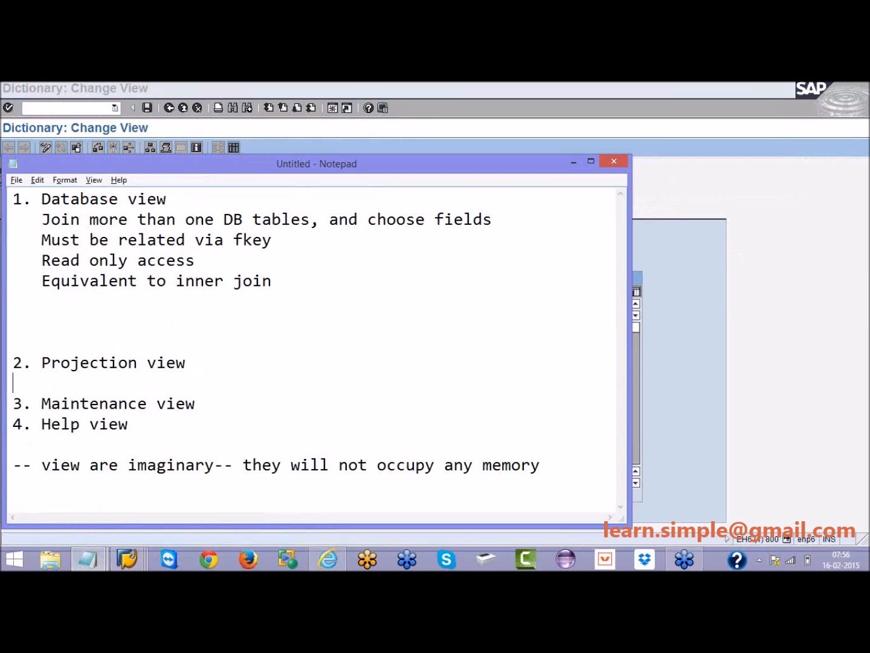
{"action": "key", "text": "Return"}
{"action": "key", "text": "Up"}
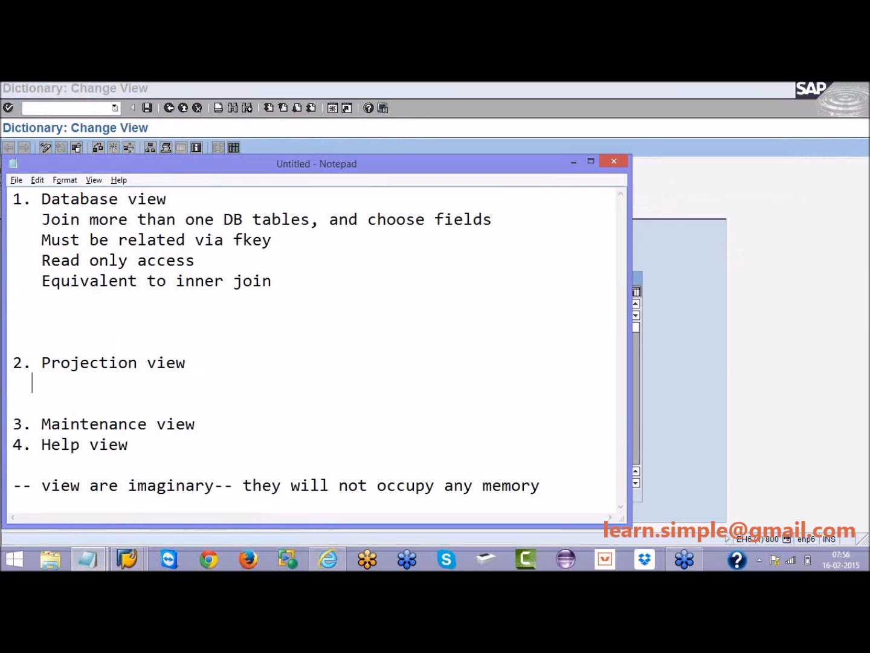
{"action": "type", "text": "on - single Ta"}
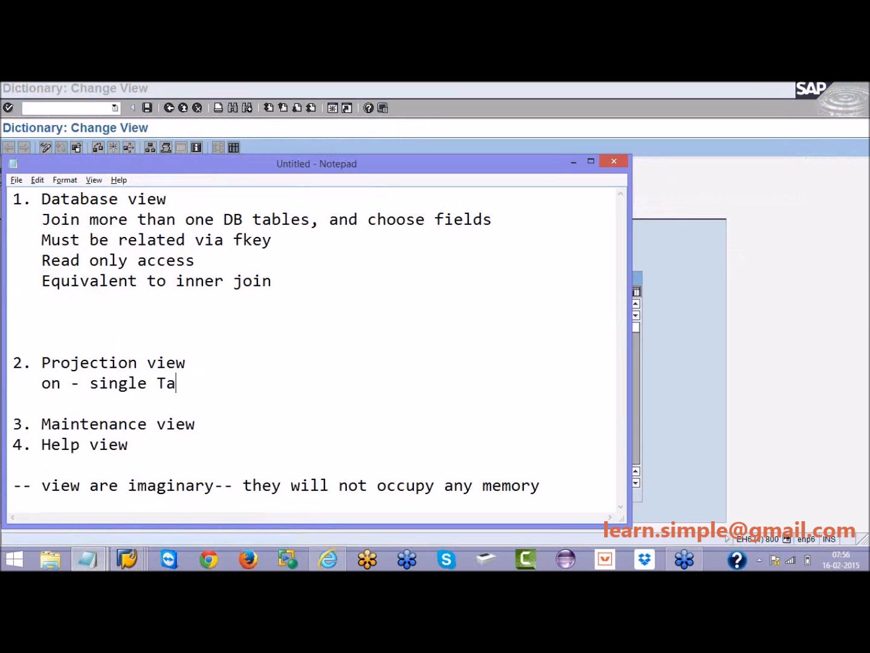
{"action": "type", "text": "ble"}
{"action": "key", "text": "Return"}
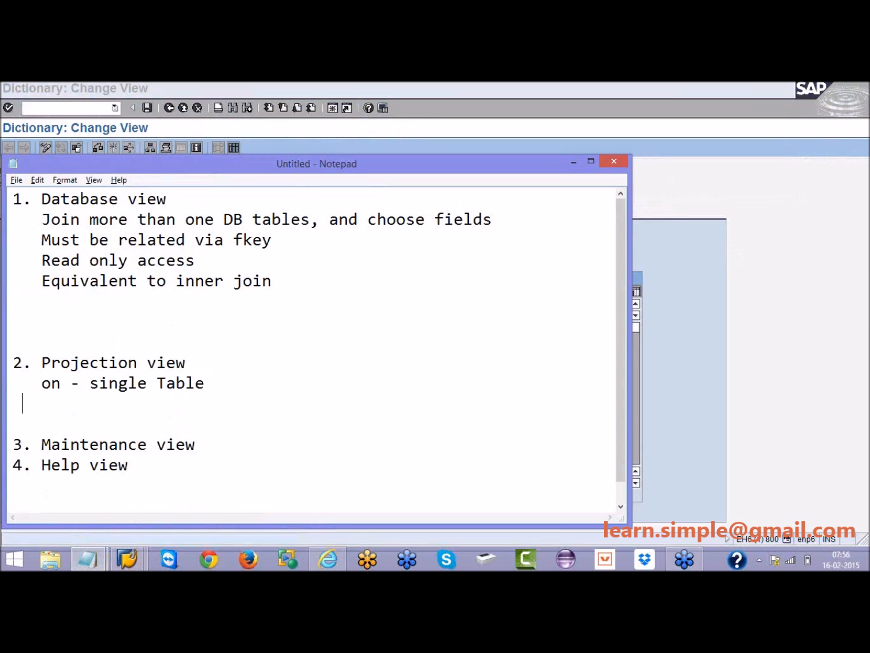
{"action": "type", "text": "readonly/chang"}
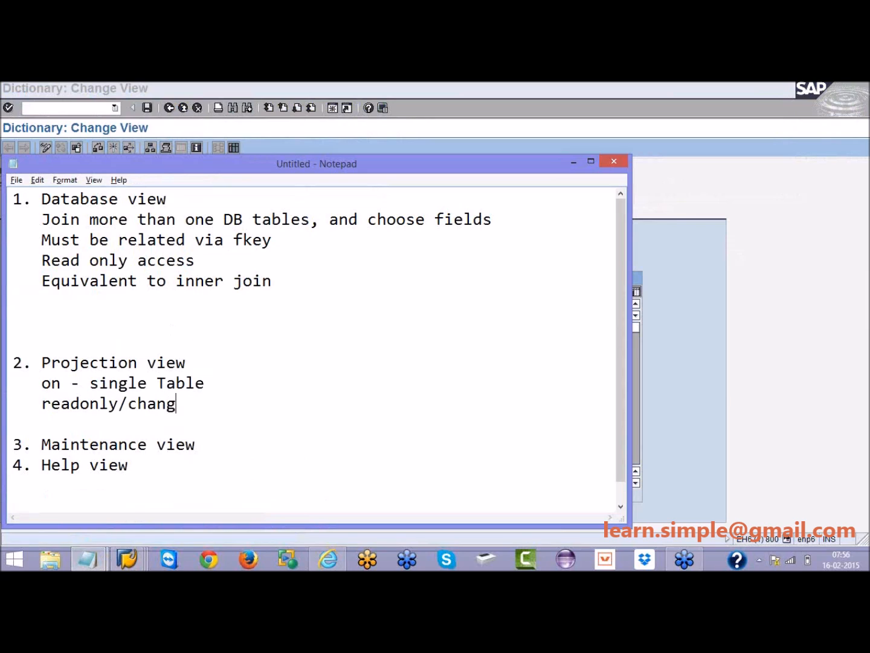
{"action": "type", "text": "e acess"}
Back in SAP, set the view's maintenance status to read and change with Display/Maintenance Allowed, and activate it again
{"action": "key", "text": "alt+Tab"}
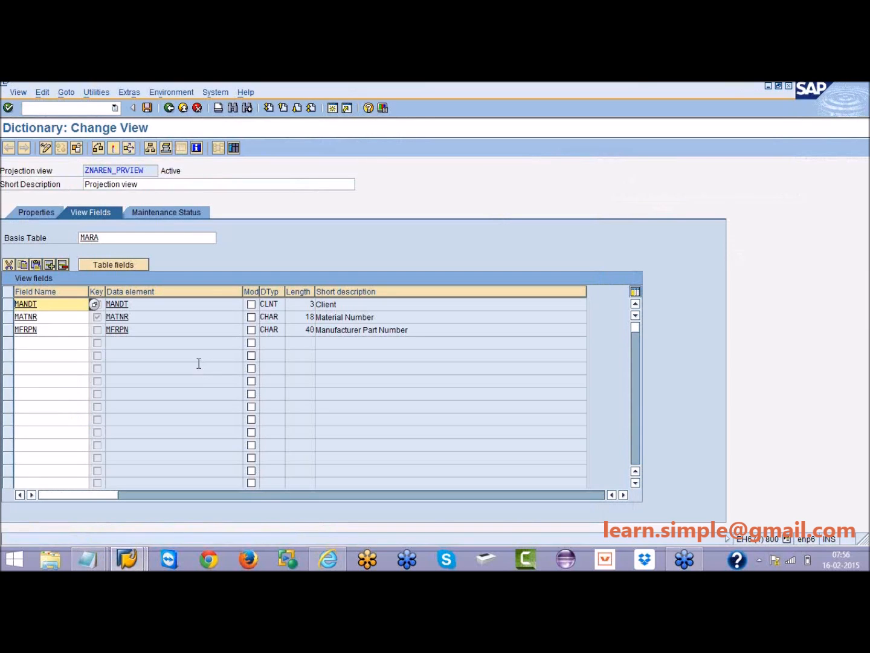
{"action": "left_click", "coordinate": [185, 216]}
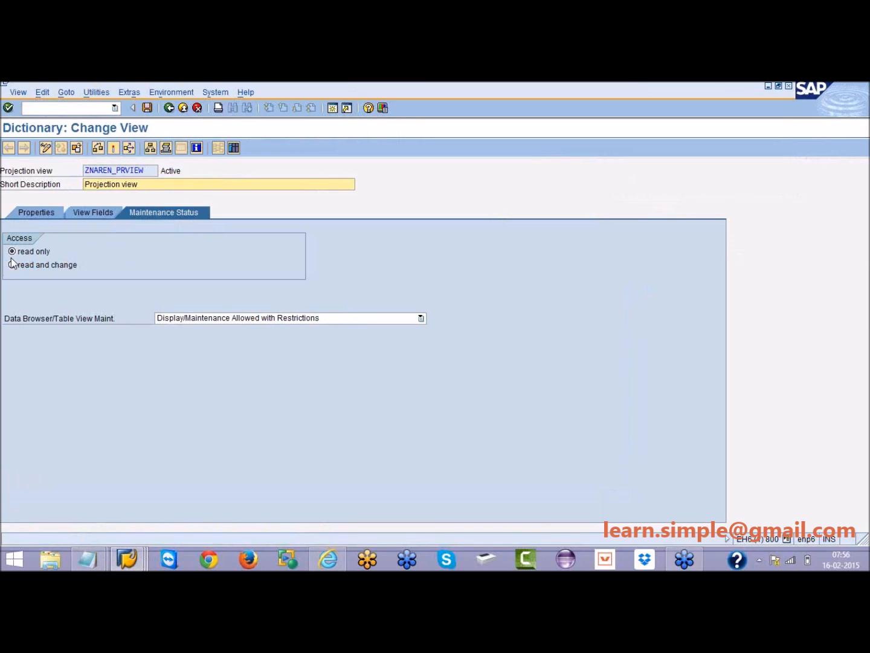
{"action": "left_click", "coordinate": [12, 267]}
{"action": "left_click", "coordinate": [187, 320]}
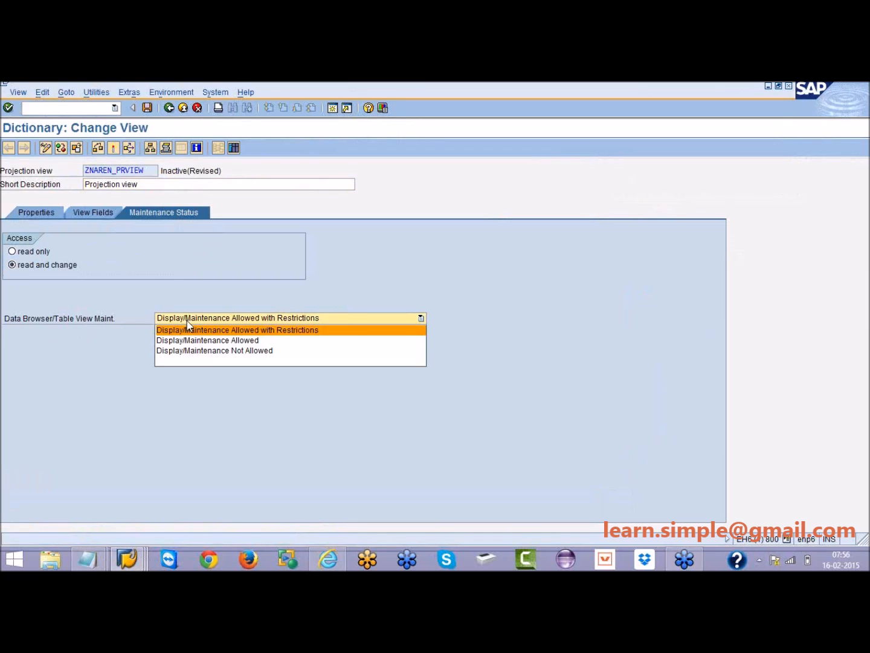
{"action": "left_click", "coordinate": [186, 340]}
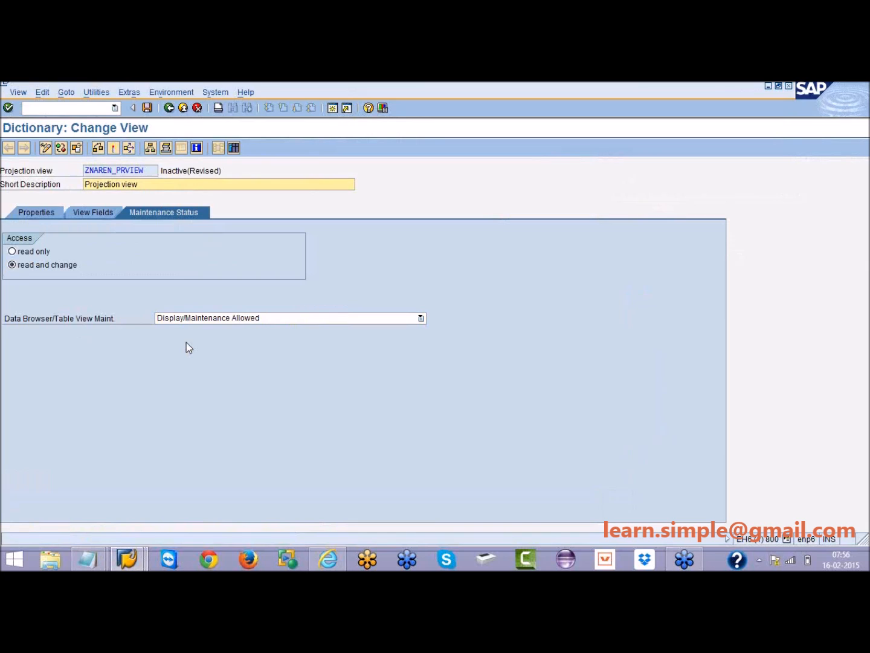
{"action": "left_click", "coordinate": [114, 148]}
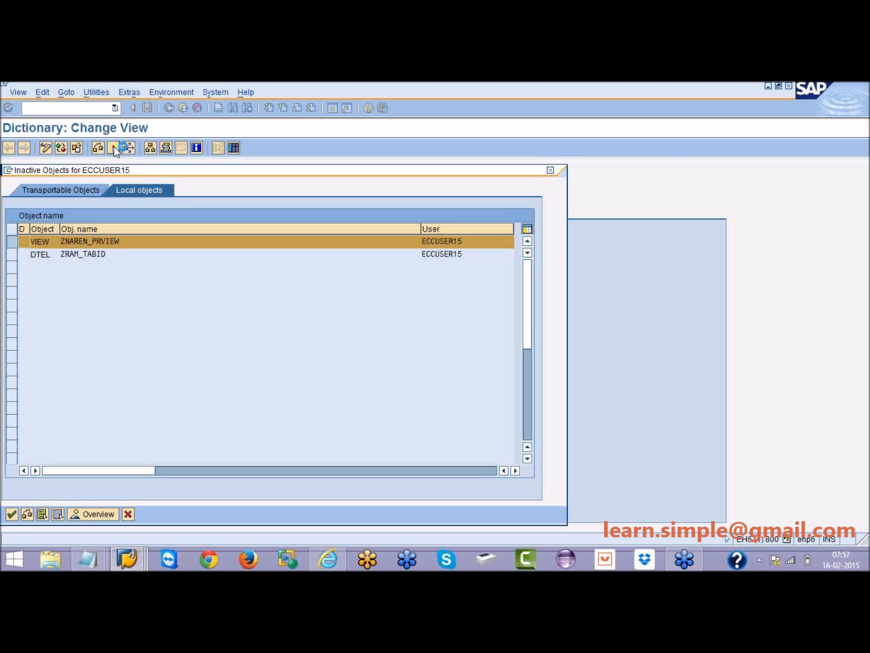
{"action": "key", "text": "Return"}
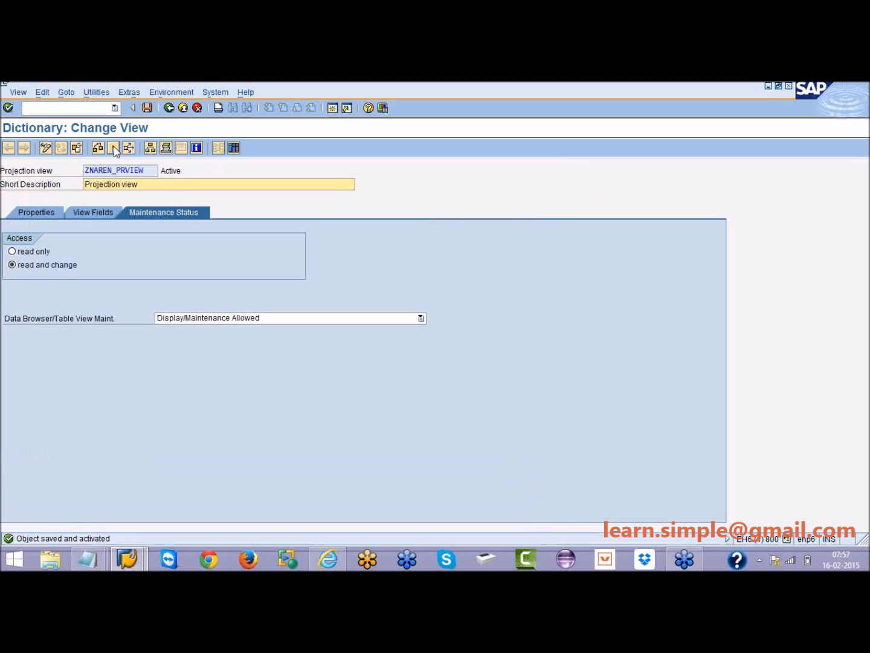
Review the MANDT and MATNR fields of ZNAREN_PRVIEW, and display the view's contents without selection criteria
{"action": "left_click", "coordinate": [95, 212]}
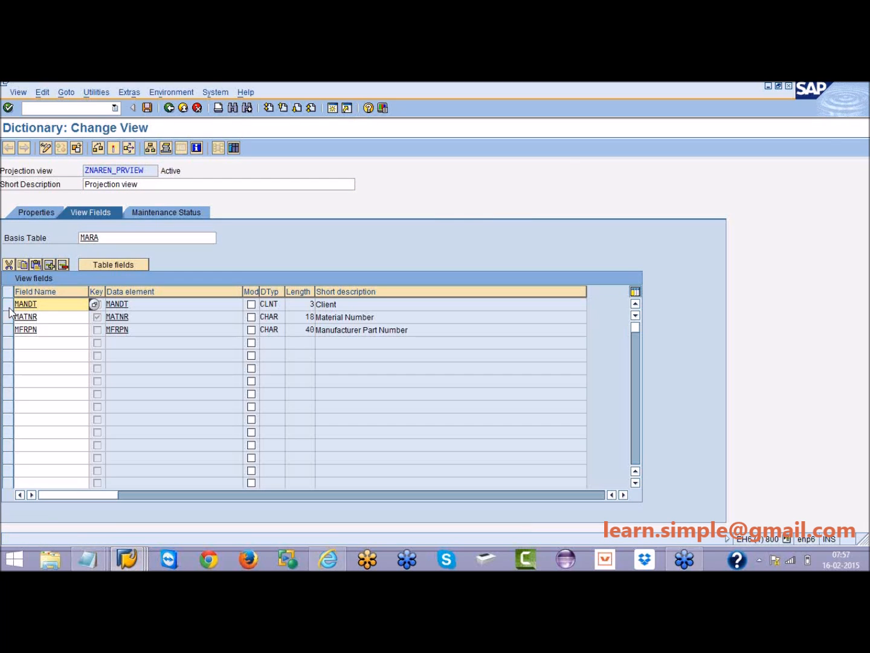
{"action": "left_click", "coordinate": [9, 305]}
{"action": "left_click", "coordinate": [8, 318]}
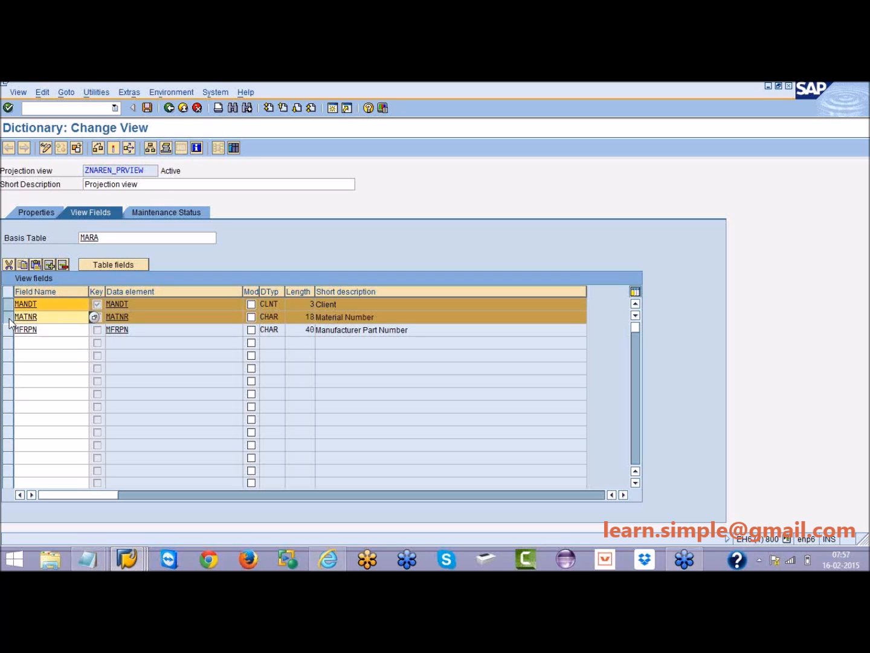
{"action": "left_click", "coordinate": [9, 319]}
{"action": "left_click", "coordinate": [8, 307]}
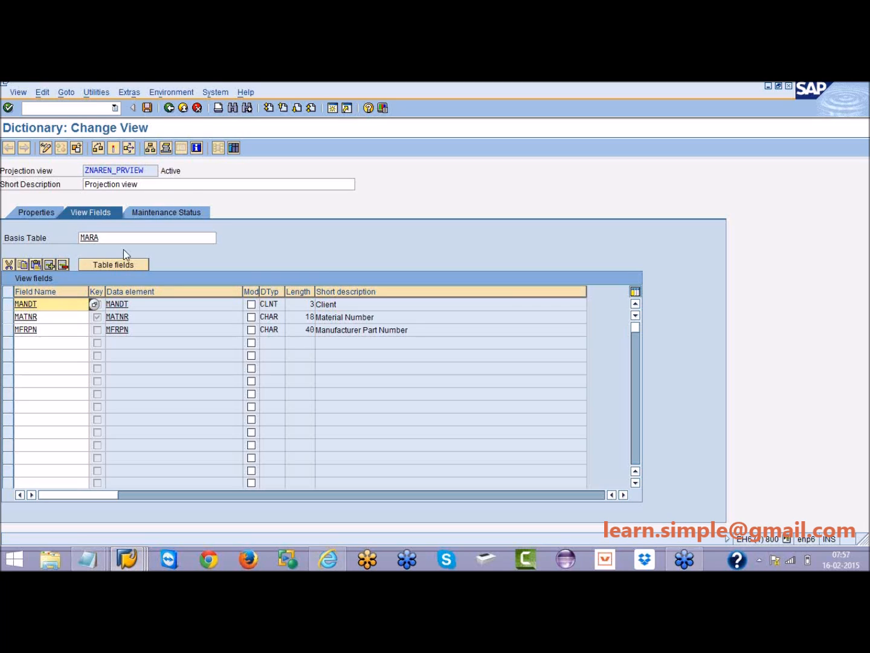
{"action": "left_click", "coordinate": [234, 148]}
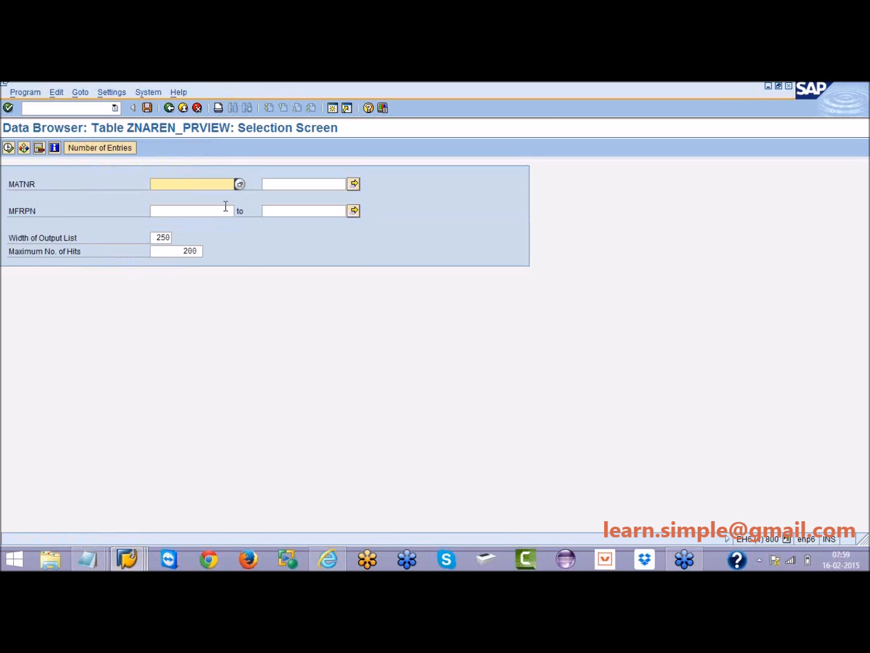
{"action": "left_click", "coordinate": [8, 149]}
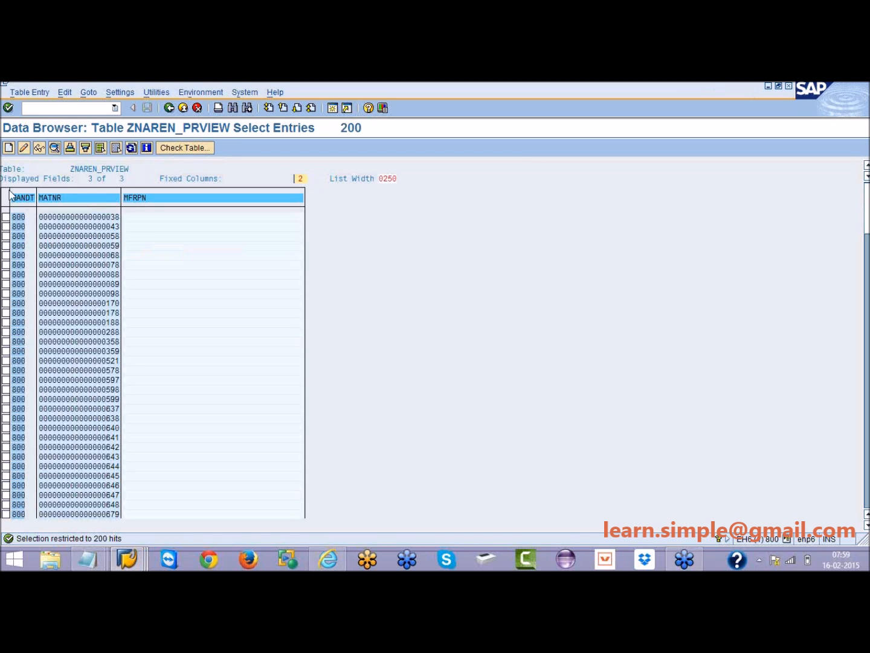
Change the entry for material 43, setting MFRPN to 1943, save it, and return to the entry list
{"action": "left_click", "coordinate": [128, 219]}
{"action": "left_click", "coordinate": [5, 226]}
{"action": "left_click", "coordinate": [22, 148]}
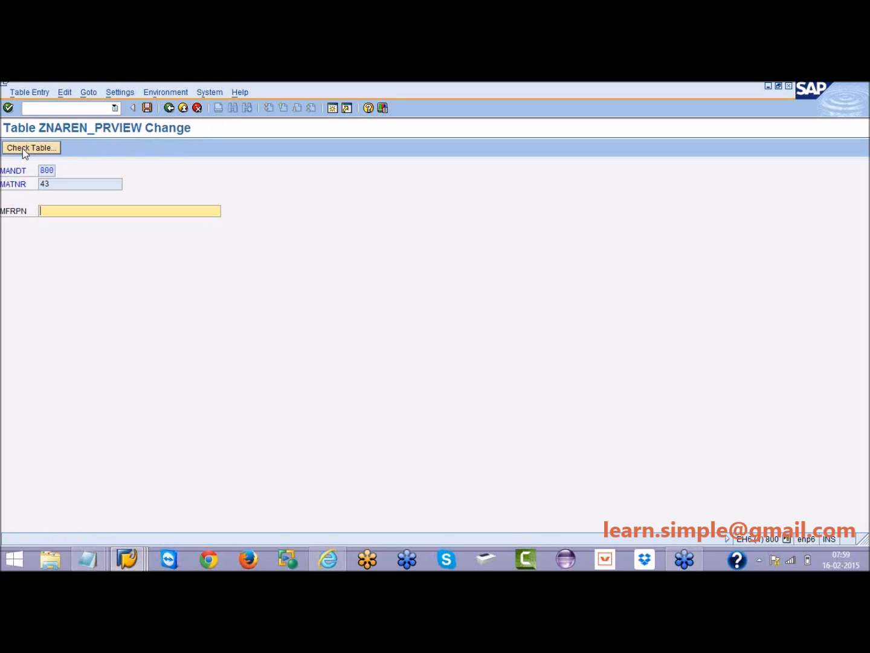
{"action": "type", "text": "1943"}
{"action": "left_click", "coordinate": [147, 109]}
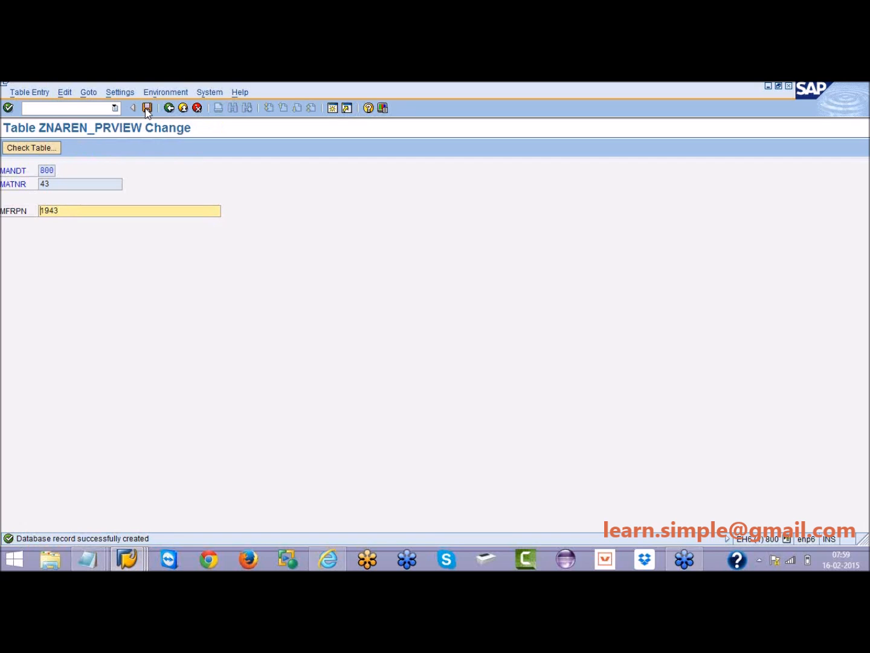
{"action": "left_click", "coordinate": [166, 110]}
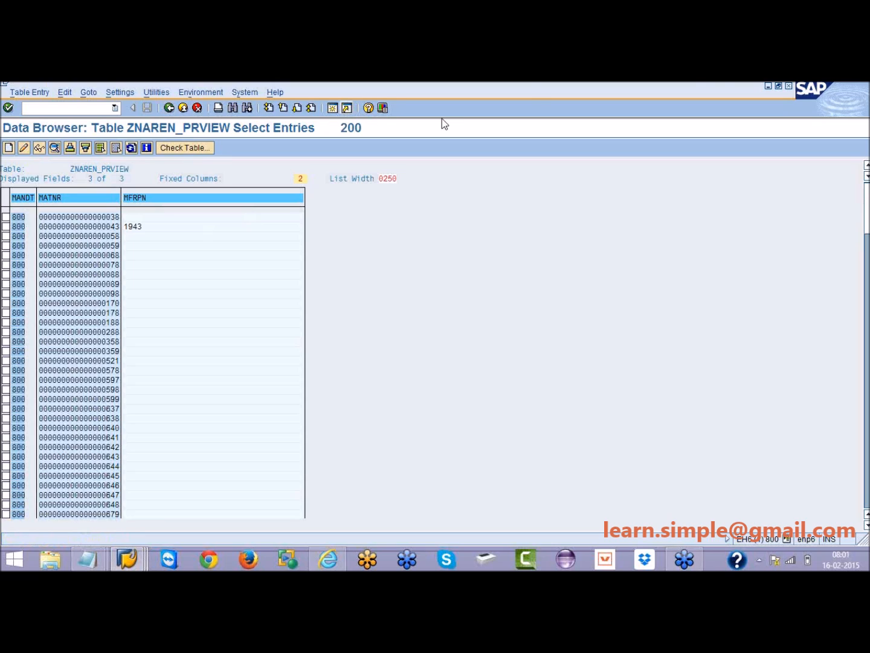
Leave the data browser and the view definition, and reopen the ABAP Dictionary with transaction se11
{"action": "left_click", "coordinate": [864, 109]}
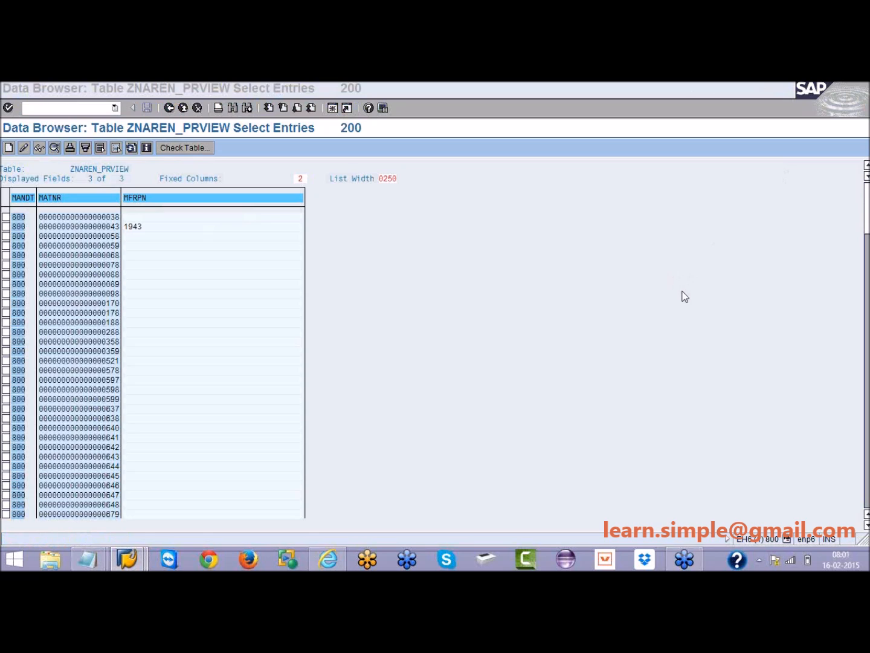
{"action": "left_click", "coordinate": [169, 107]}
{"action": "left_click", "coordinate": [170, 107]}
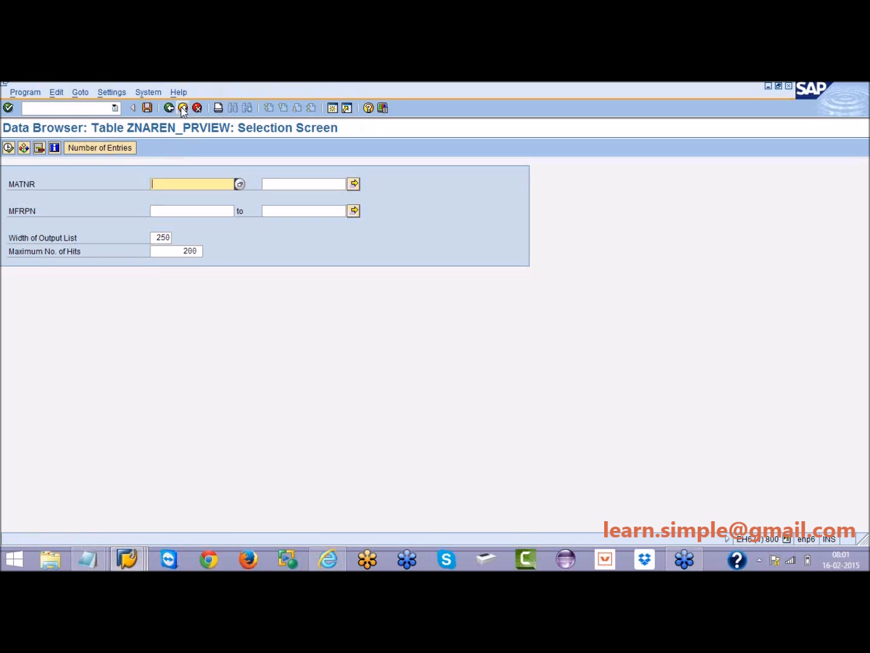
{"action": "left_click", "coordinate": [183, 109]}
{"action": "left_click", "coordinate": [183, 109]}
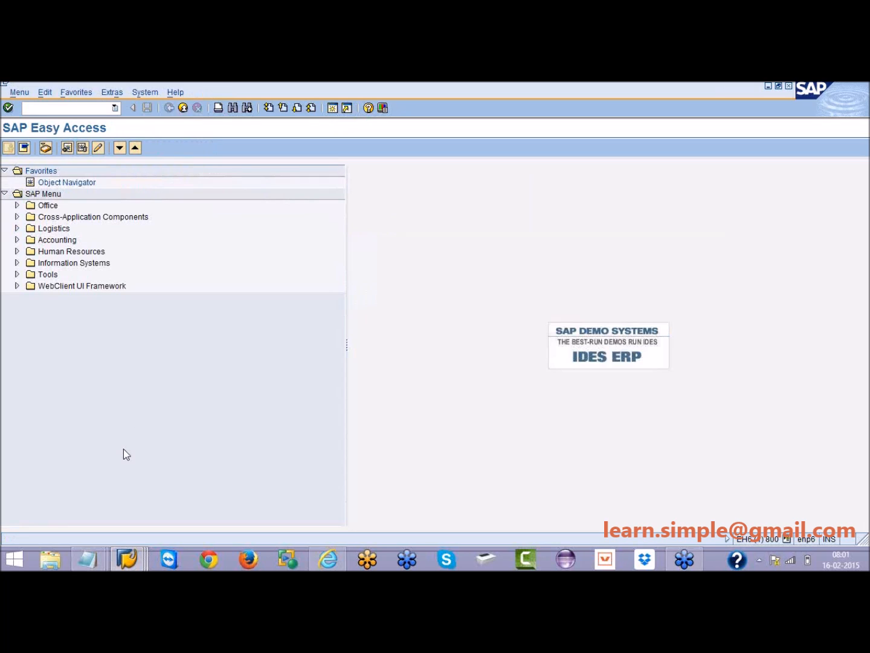
{"action": "type", "text": "se11"}
{"action": "key", "text": "Return"}
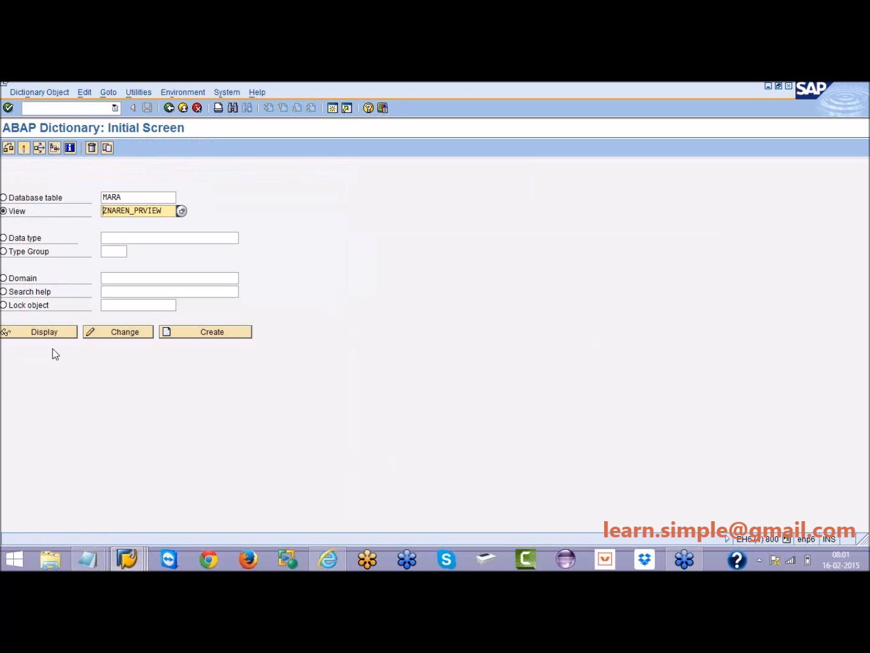
Create a maintenance view named ZNAREN_MTVIEW with the short description "Test Maint view"
{"action": "left_click", "coordinate": [136, 211]}
{"action": "key", "text": "Delete"}
{"action": "key", "text": "Delete"}
{"action": "type", "text": "mt"}
{"action": "left_click", "coordinate": [223, 334]}
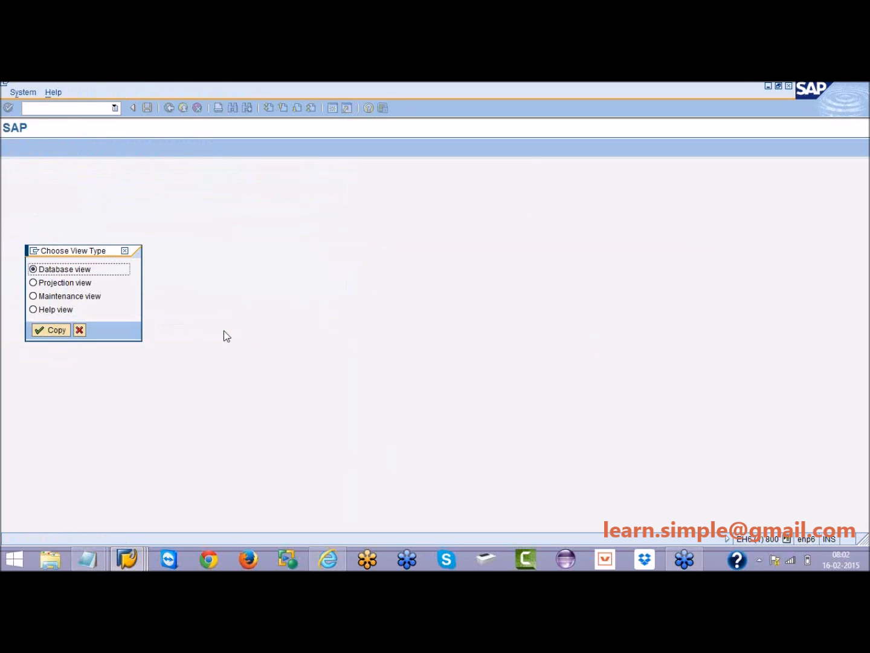
{"action": "left_click", "coordinate": [67, 296]}
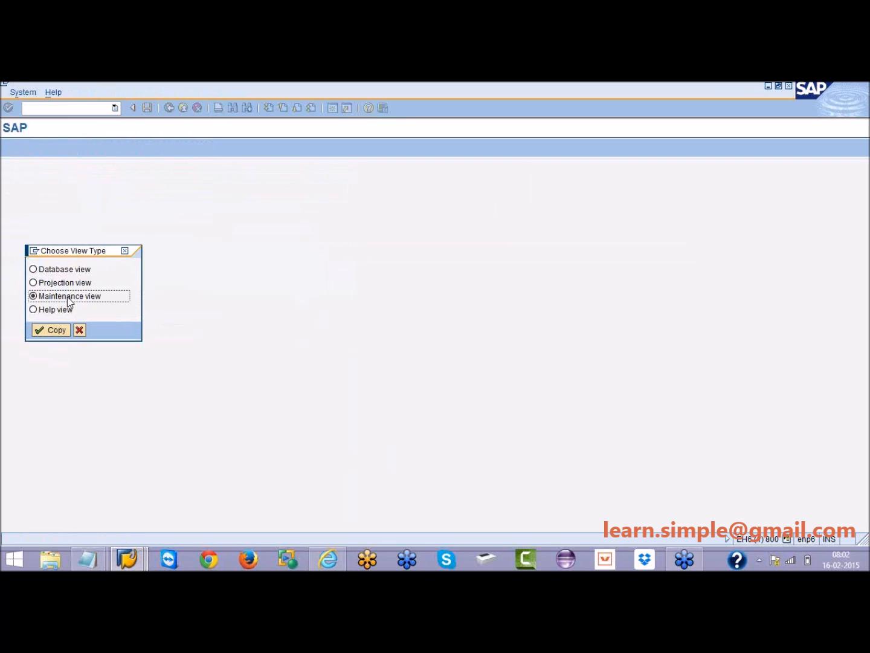
{"action": "left_click", "coordinate": [49, 332]}
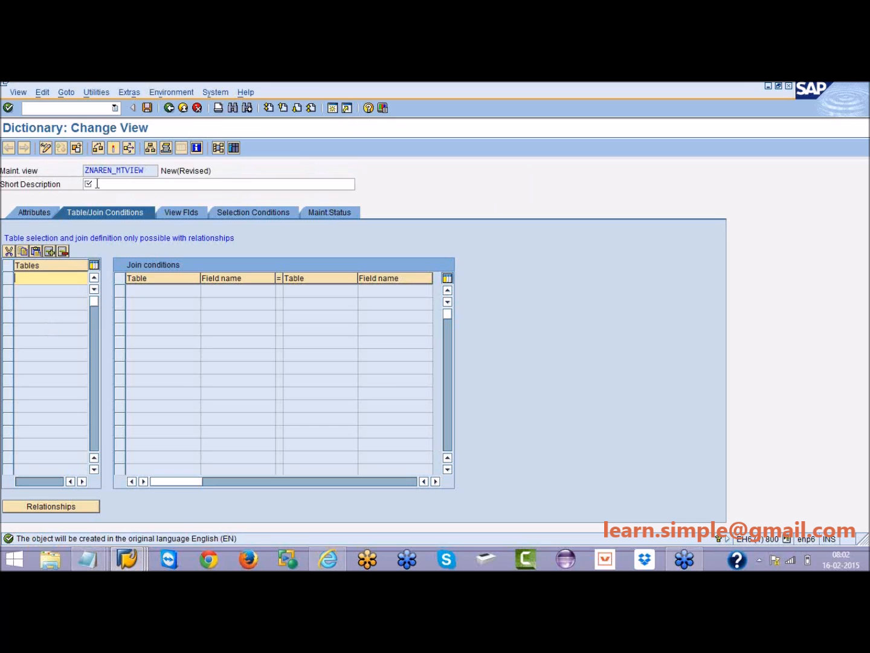
{"action": "left_click", "coordinate": [97, 184]}
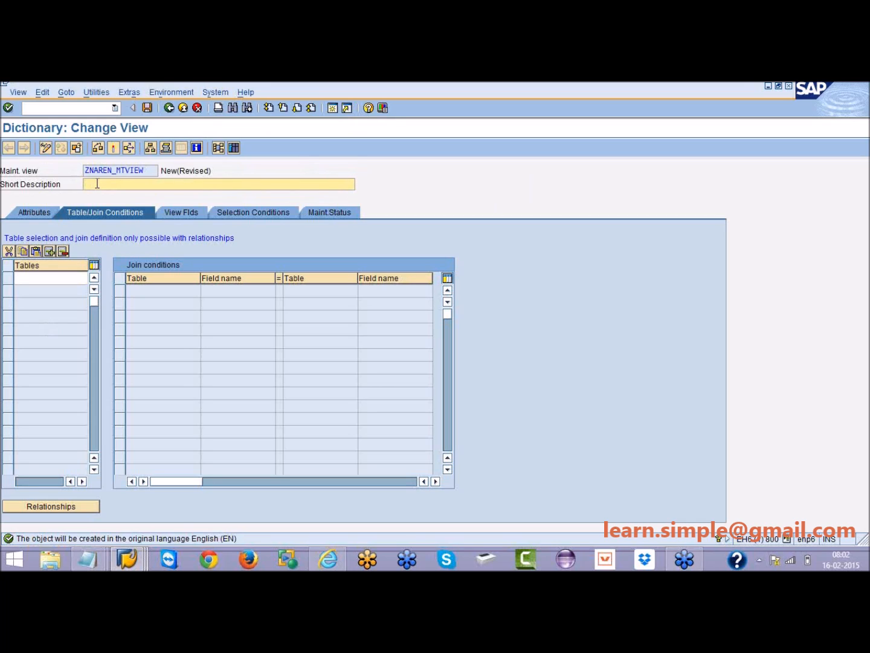
{"action": "type", "text": "Test Maint view"}
Enter ZNAREN_STUDENT as the base table and copy its relationship to ZNAREN_EMPLOY into the join conditions
{"action": "left_click", "coordinate": [35, 279]}
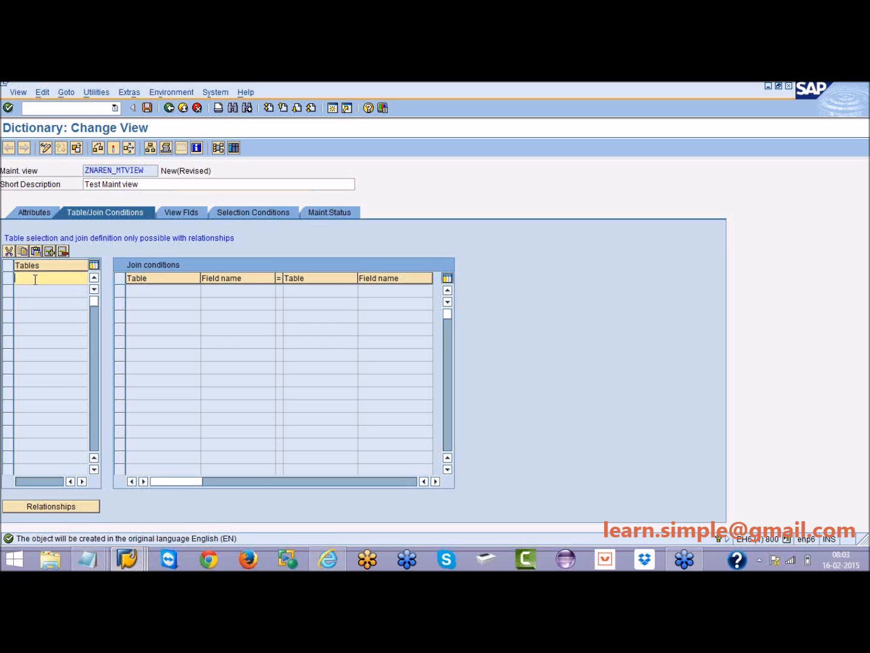
{"action": "left_click", "coordinate": [35, 279]}
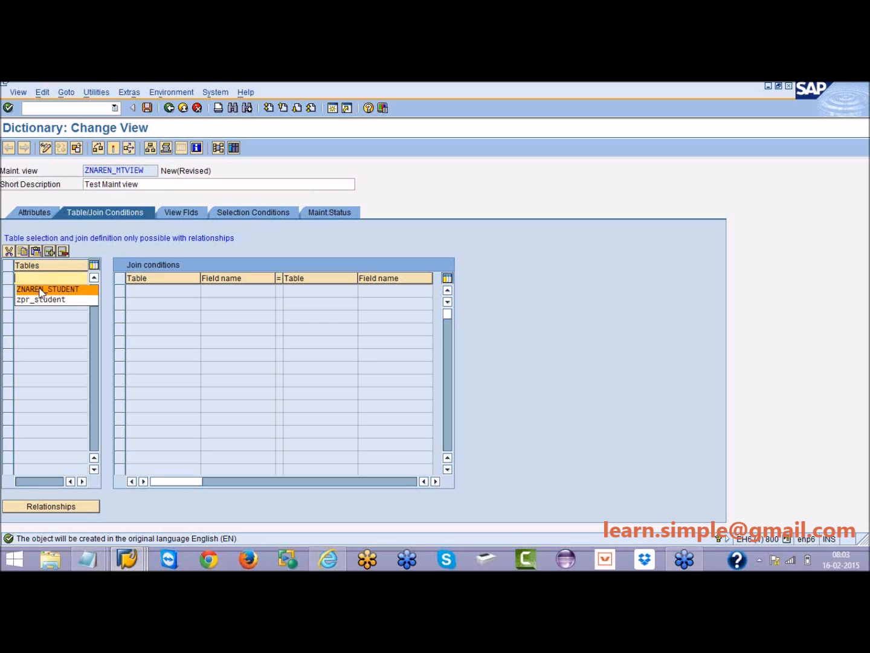
{"action": "left_click", "coordinate": [41, 289]}
{"action": "left_click", "coordinate": [63, 506]}
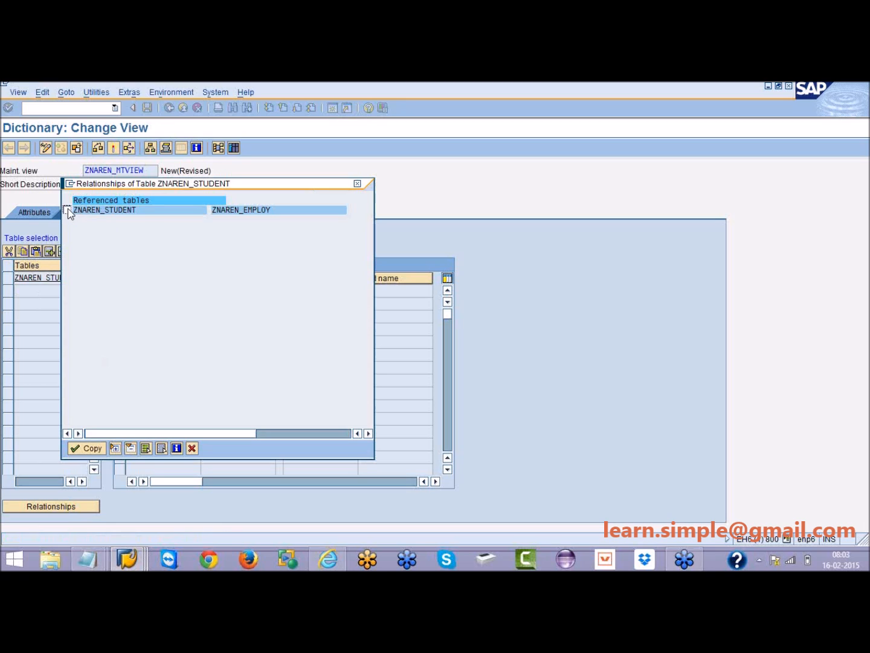
{"action": "left_click", "coordinate": [80, 445]}
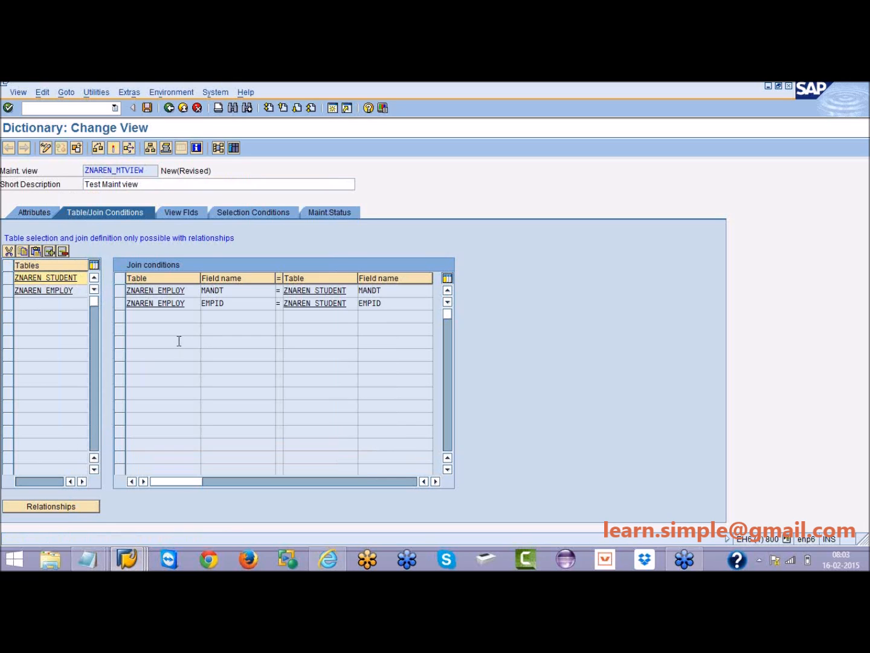
Add the field STUNAME from table ZNAREN_STUDENT to the view fields
{"action": "left_click", "coordinate": [191, 213]}
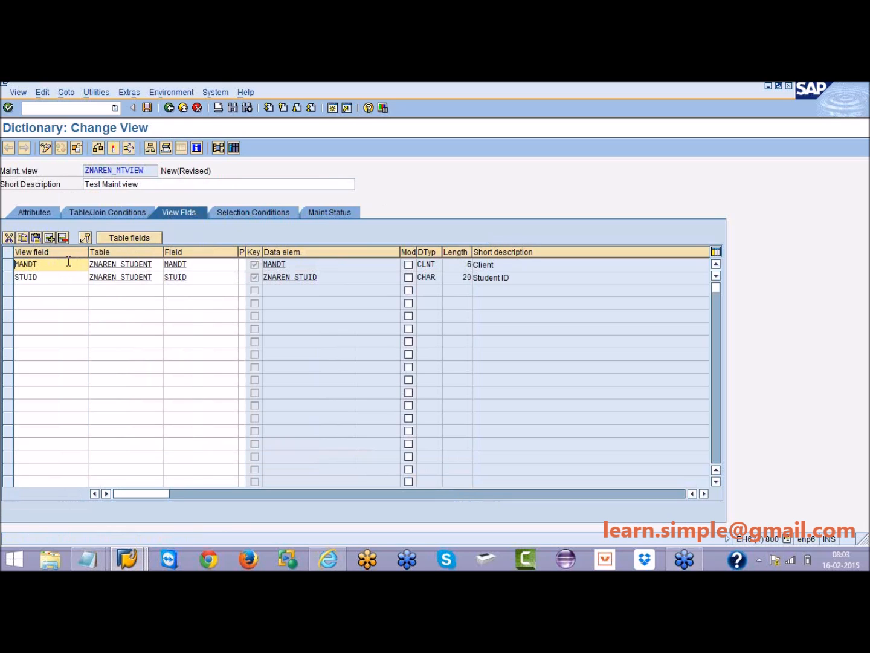
{"action": "left_click", "coordinate": [57, 276]}
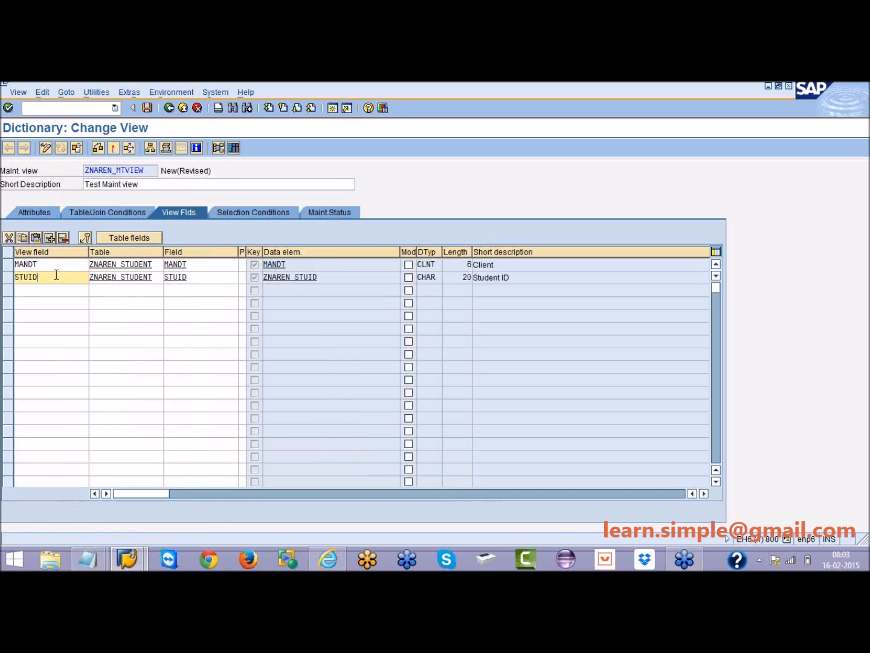
{"action": "left_click", "coordinate": [117, 238]}
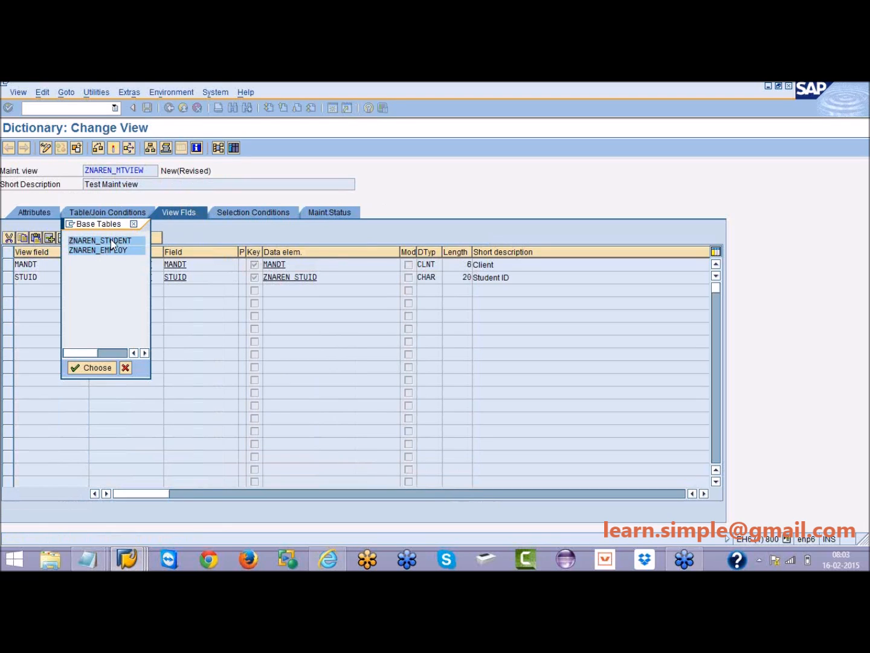
{"action": "double_click", "coordinate": [112, 242]}
{"action": "left_click", "coordinate": [68, 269]}
{"action": "left_click", "coordinate": [78, 488]}
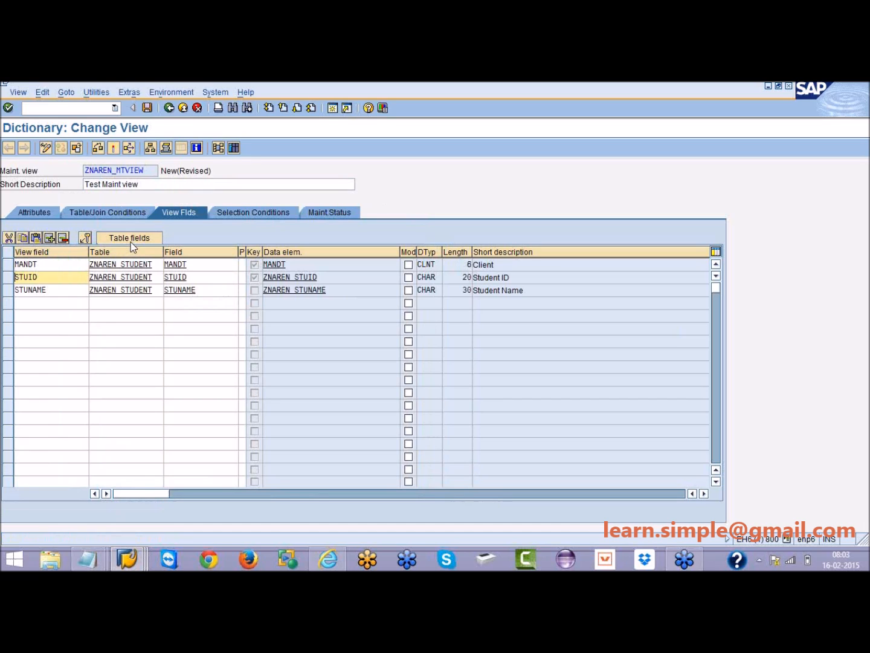
Add the fields EMPID, EMPNAME and EMPADD from table ZNAREN_EMPLOY to the view fields
{"action": "left_click", "coordinate": [130, 239]}
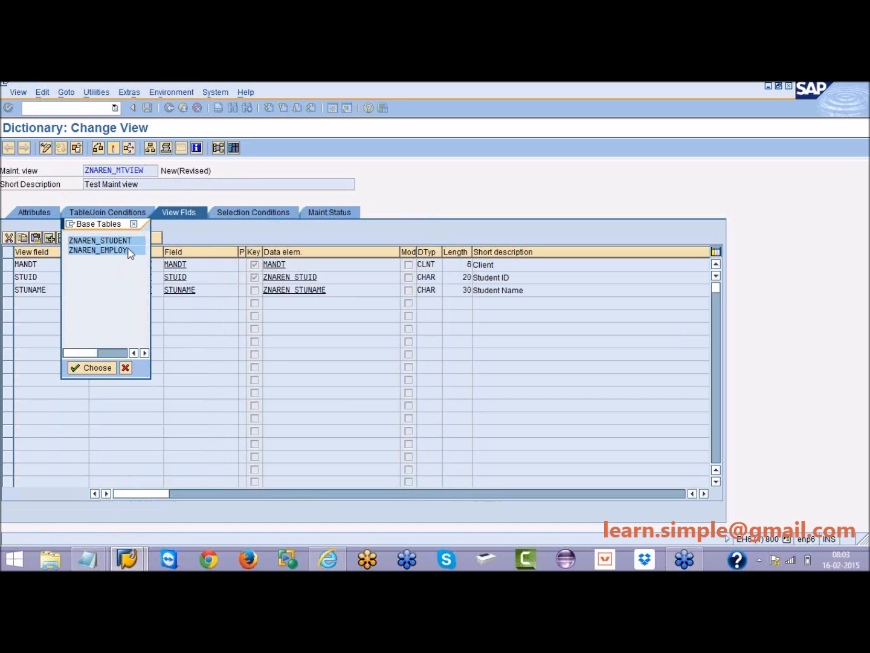
{"action": "double_click", "coordinate": [127, 250]}
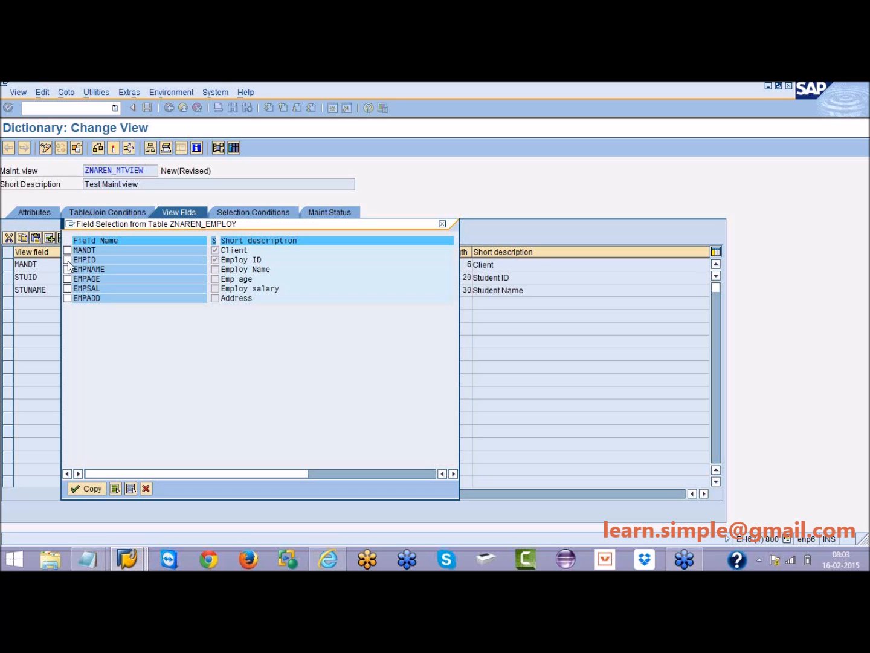
{"action": "left_click", "coordinate": [68, 259]}
{"action": "left_click", "coordinate": [68, 269]}
{"action": "key", "text": "Return"}
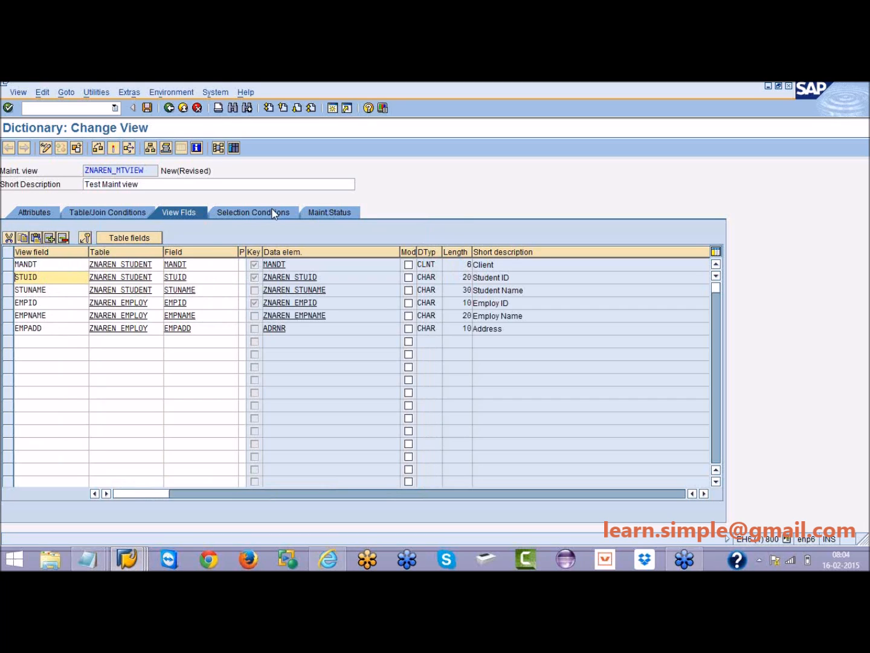
Check the maintenance status and join conditions of ZNAREN_MTVIEW, and start activating the view
{"action": "left_click", "coordinate": [321, 213]}
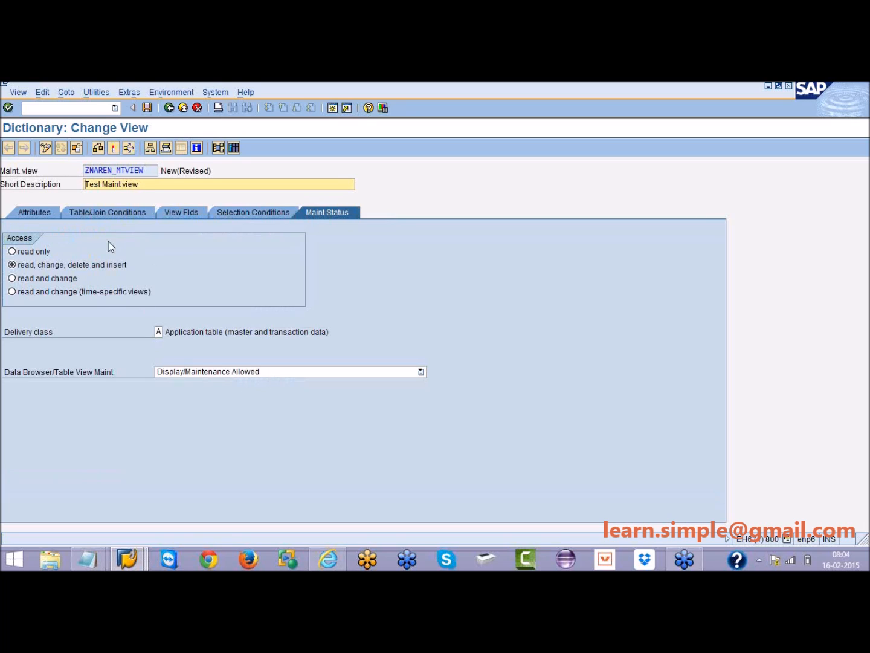
{"action": "left_click", "coordinate": [84, 214]}
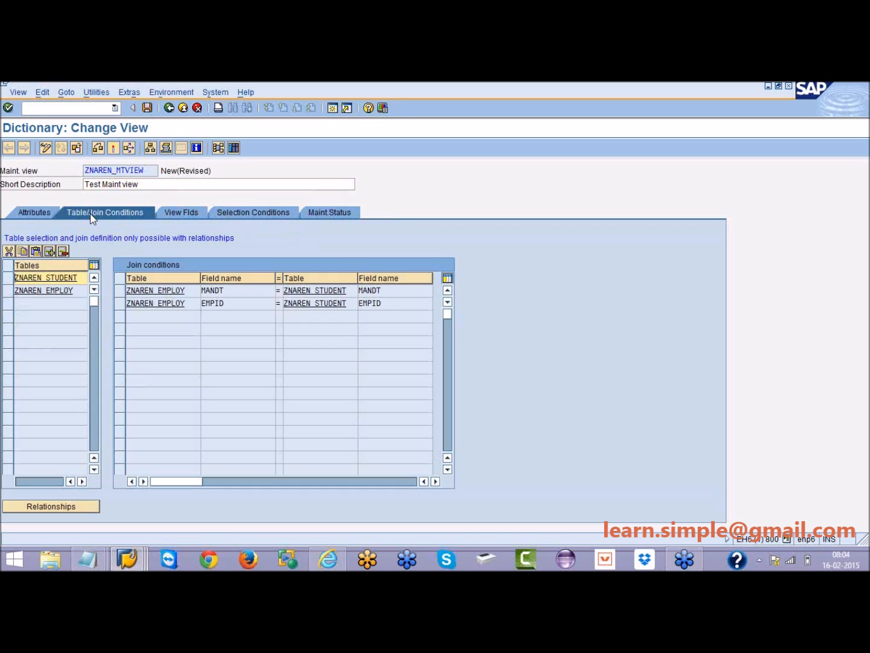
{"action": "left_click", "coordinate": [115, 148]}
{"action": "left_click", "coordinate": [112, 357]}
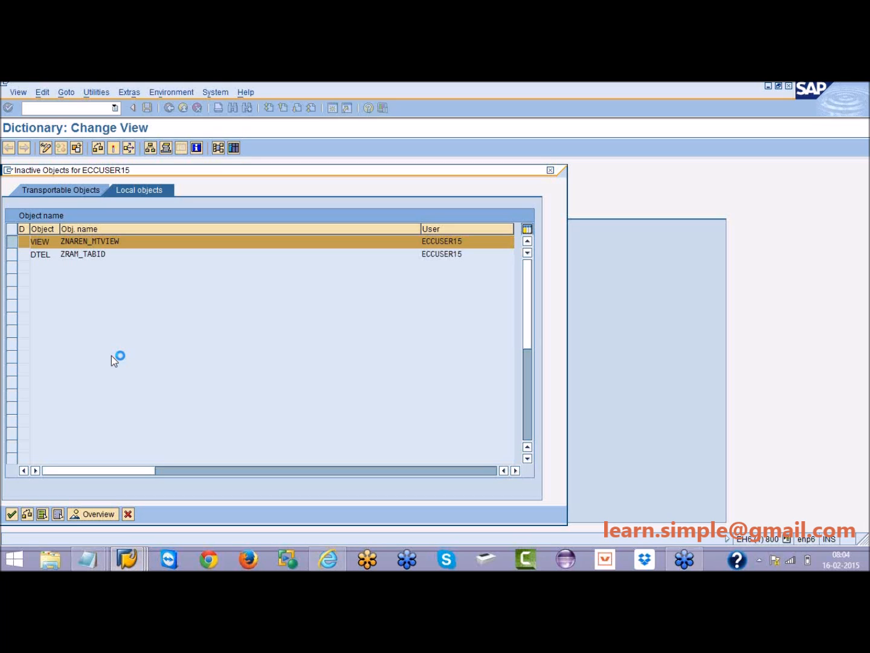
Switch to the Notepad notes and insert blank lines under "3. Maintenance view", indenting the first one
{"action": "mouse_move", "coordinate": [94, 558]}
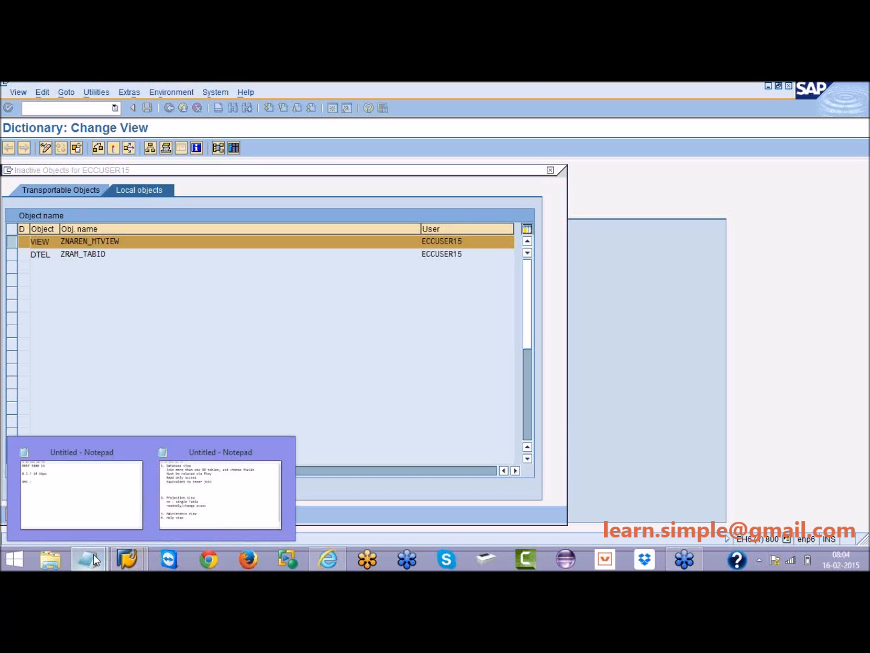
{"action": "left_click", "coordinate": [235, 469]}
{"action": "left_click", "coordinate": [215, 441]}
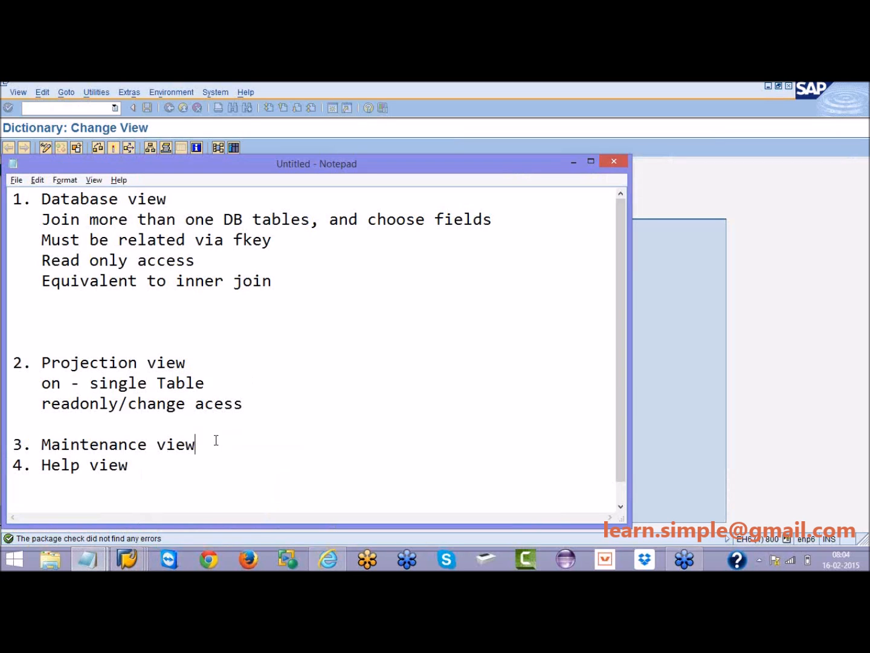
{"action": "key", "text": "Return"}
{"action": "key", "text": "Return"}
{"action": "key", "text": "Up"}
{"action": "key", "text": "Tab"}
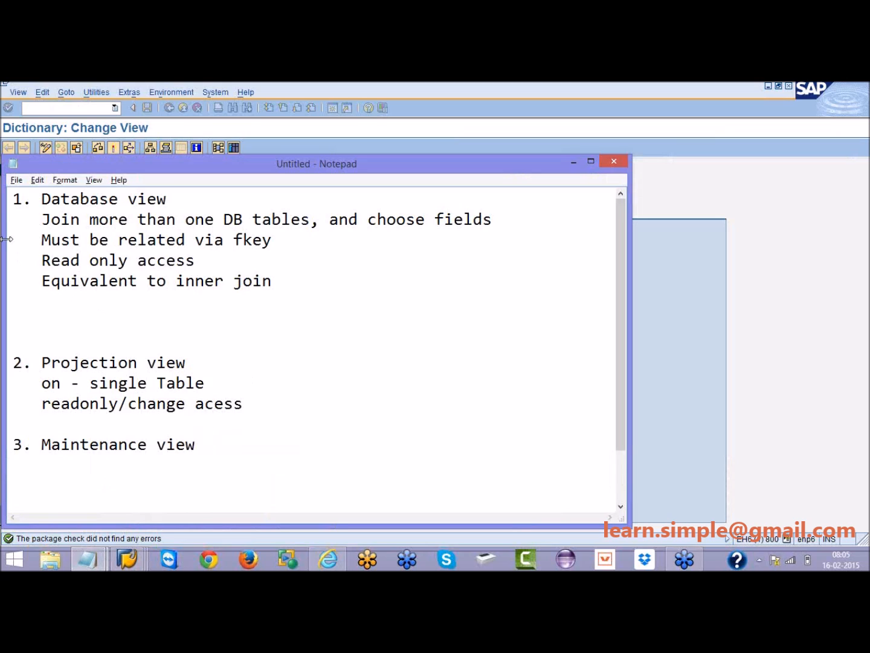
Copy the line "Join more than one DB tables, and choose fields" from the Database view notes to below "3. Maintenance view"
{"action": "left_click_drag", "start_coordinate": [14, 219], "coordinate": [497, 218]}
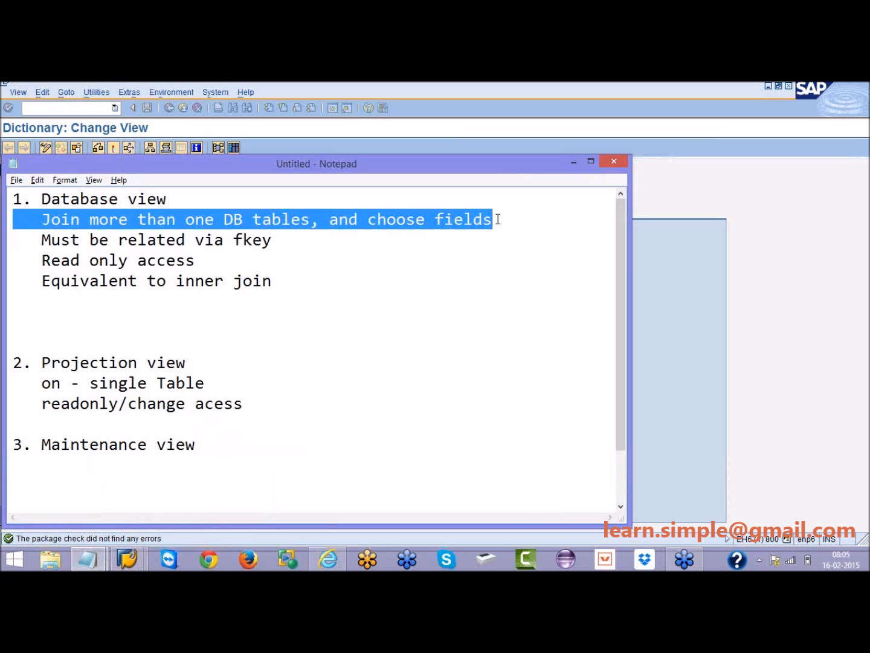
{"action": "key", "text": "Down"}
{"action": "key", "text": "Down"}
{"action": "key", "text": "Down"}
{"action": "key", "text": "Down"}
{"action": "key", "text": "Down"}
{"action": "key", "text": "Down"}
{"action": "key", "text": "Down"}
{"action": "key", "text": "Down"}
{"action": "key", "text": "Down"}
{"action": "key", "text": "Down"}
{"action": "key", "text": "Down"}
{"action": "key", "text": "Down"}
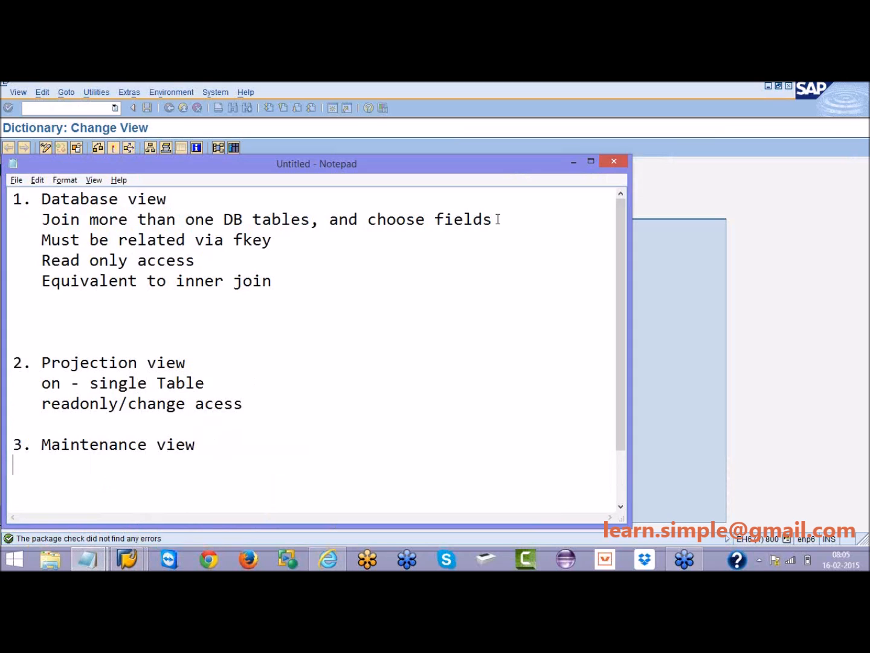
{"action": "key", "text": "ctrl+v"}
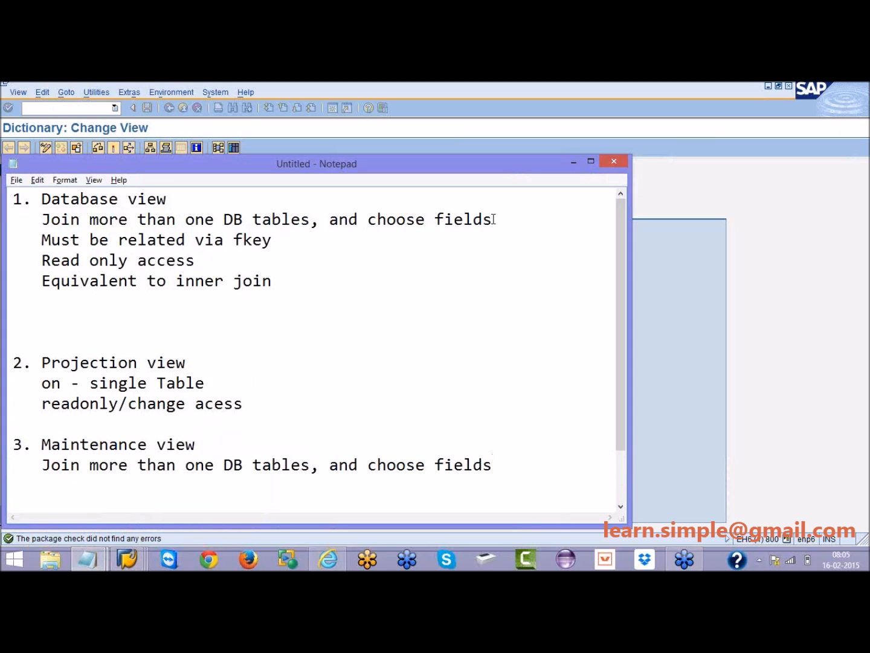
Copy "Must be related via fkey" onto a new line of the Maintenance view notes and align its indentation with the line above
{"action": "left_click_drag", "start_coordinate": [308, 236], "coordinate": [7, 242]}
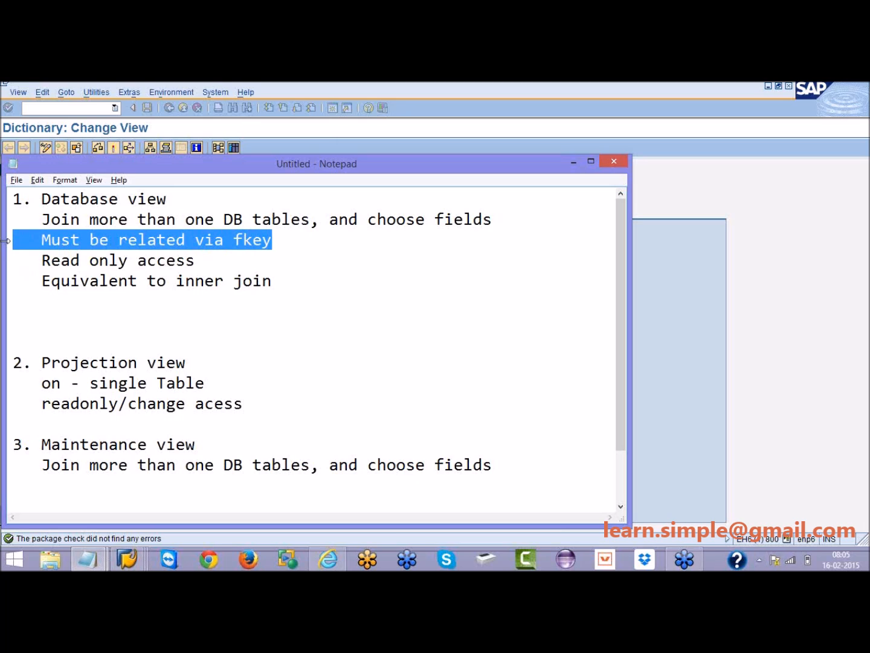
{"action": "left_click", "coordinate": [503, 462]}
{"action": "key", "text": "Return"}
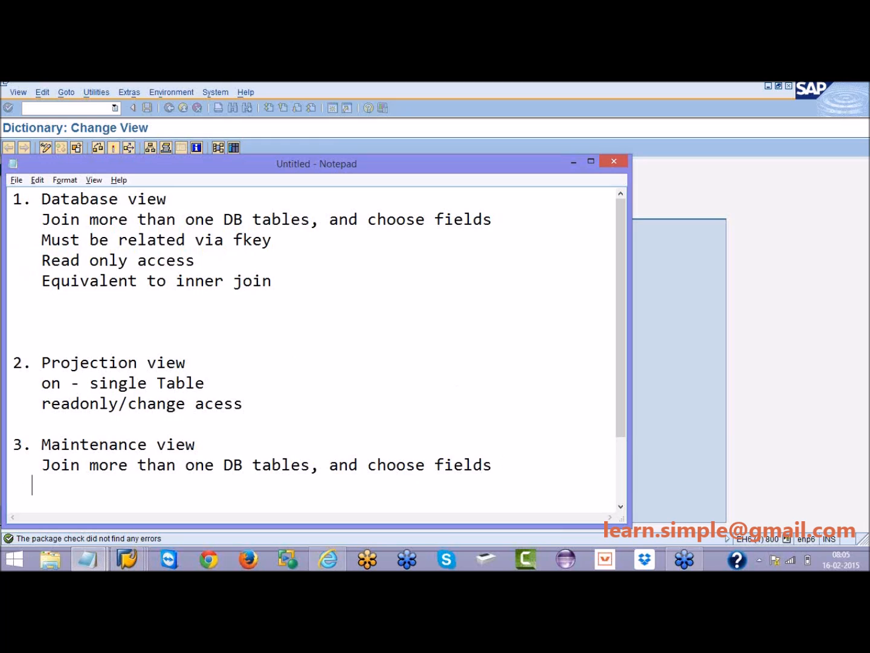
{"action": "key", "text": "ctrl+v"}
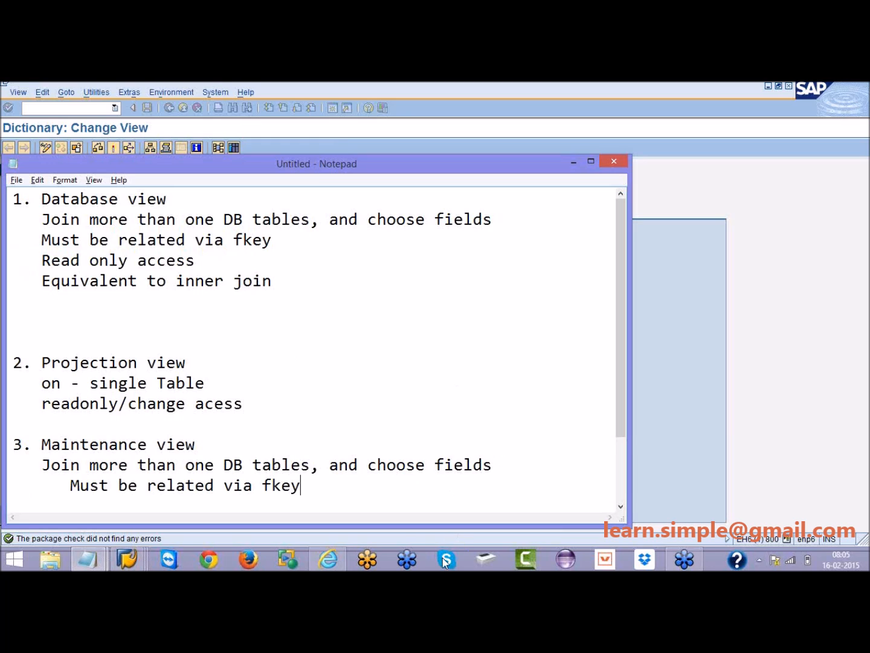
{"action": "left_click", "coordinate": [71, 485]}
{"action": "key", "text": "BackSpace"}
{"action": "key", "text": "BackSpace"}
{"action": "key", "text": "BackSpace"}
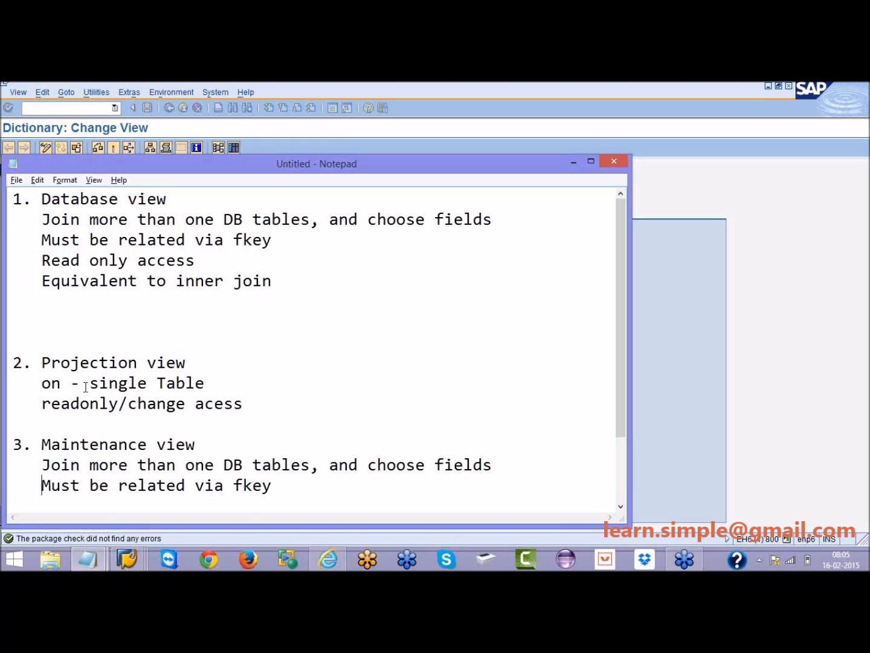
Copy "Read only access" from the Database view notes onto a new line at the end of the Maintenance view notes
{"action": "left_click", "coordinate": [197, 261]}
{"action": "left_click_drag", "start_coordinate": [196, 261], "coordinate": [42, 260]}
{"action": "key", "text": "ctrl+c"}
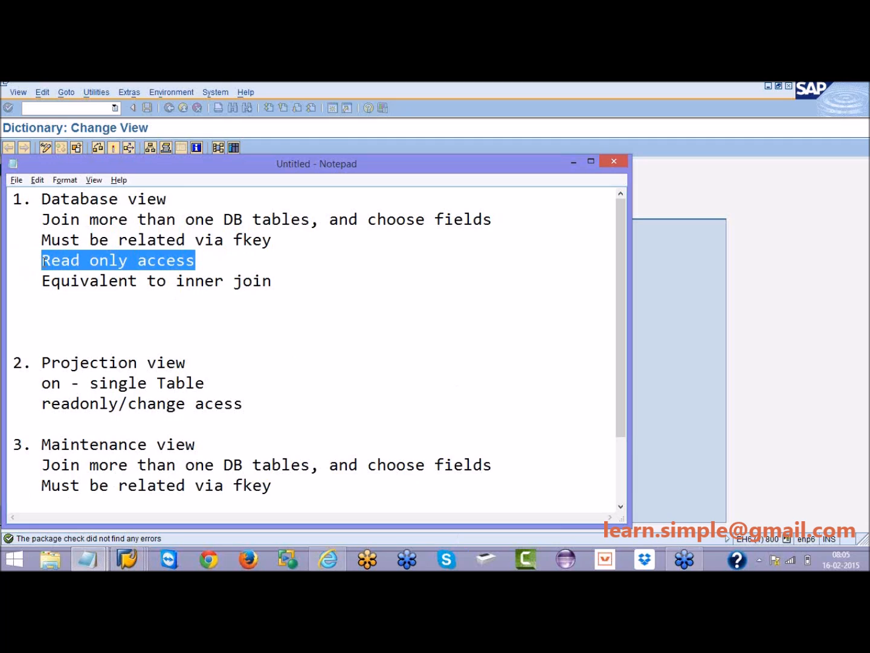
{"action": "left_click", "coordinate": [283, 491]}
{"action": "key", "text": "Return"}
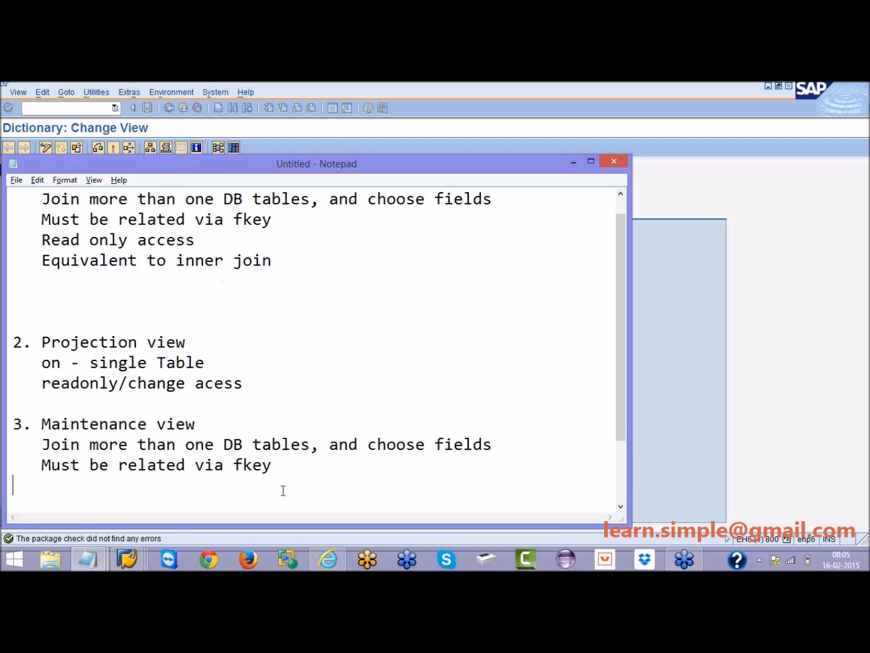
{"action": "key", "text": "ctrl+v"}
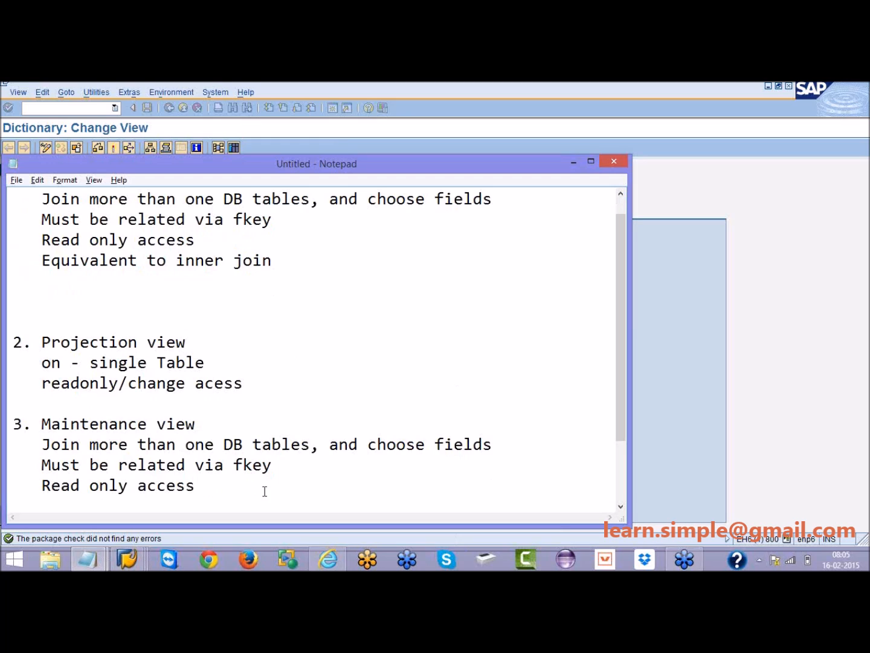
Insert ",change, insert,delete" after "Read" in the access line of the Maintenance view notes
{"action": "left_click", "coordinate": [82, 483]}
{"action": "type", "text": ",chan"}
{"action": "type", "text": "ge, in"}
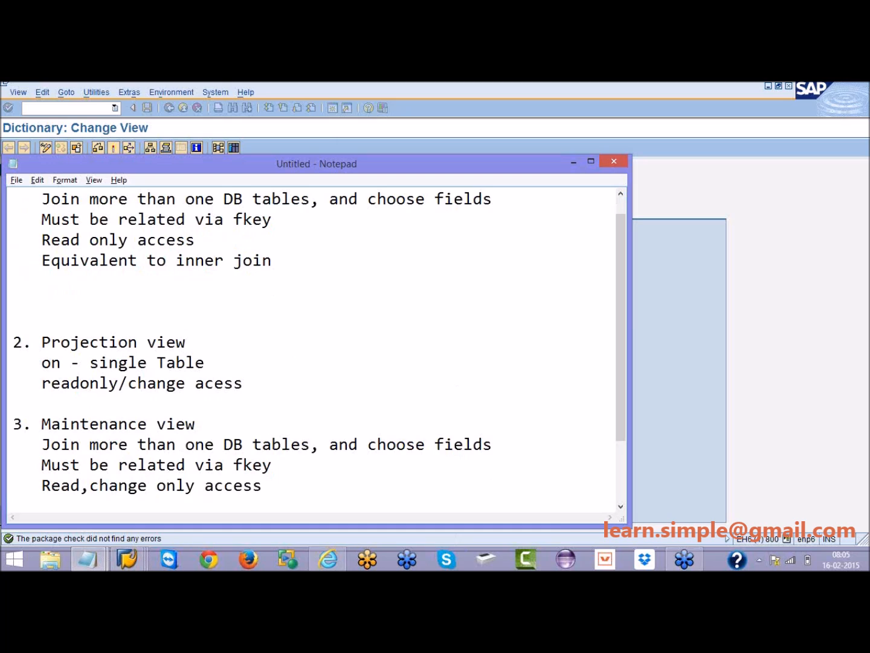
{"action": "type", "text": "sert,de"}
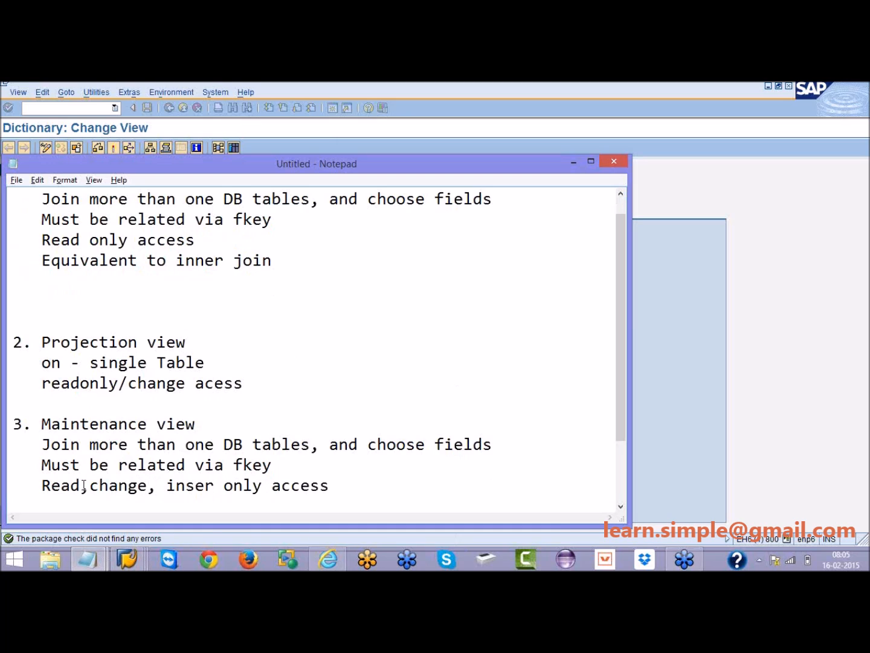
{"action": "type", "text": "lete"}
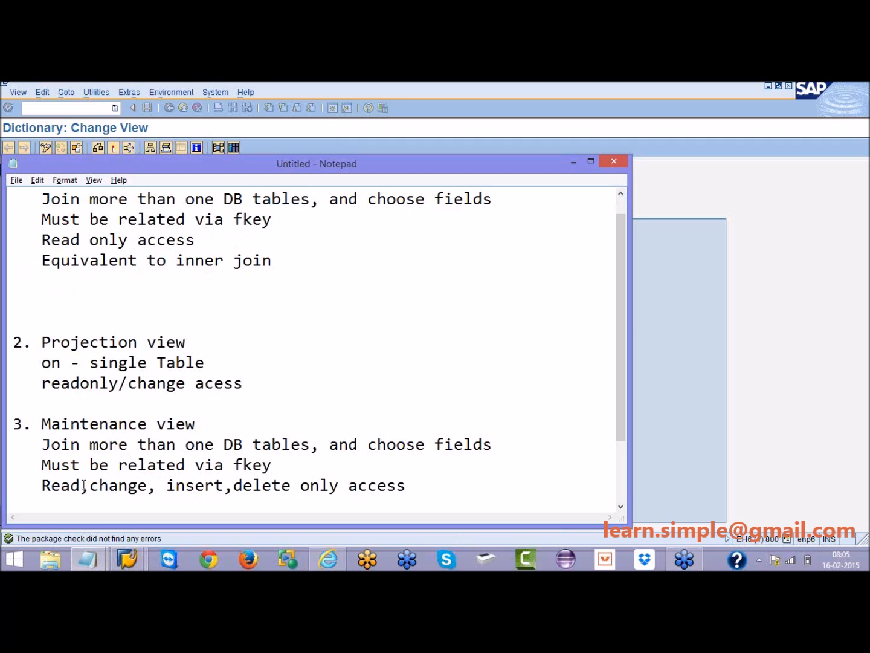
Switch to SAP, finish activating ZNAREN_MTVIEW without displaying the activation log, and try to display the view's contents
{"action": "key", "text": "alt+Tab"}
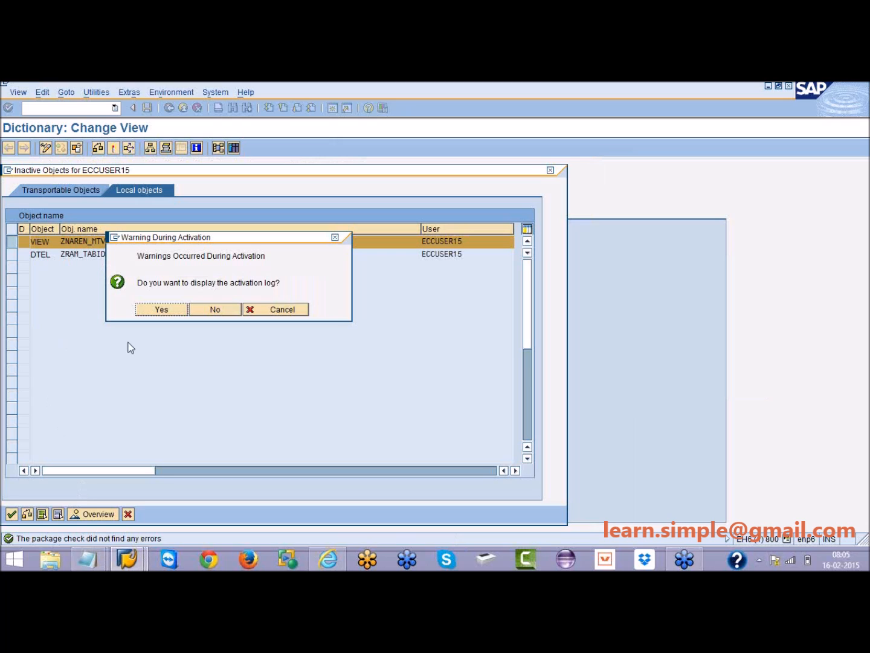
{"action": "left_click", "coordinate": [208, 310]}
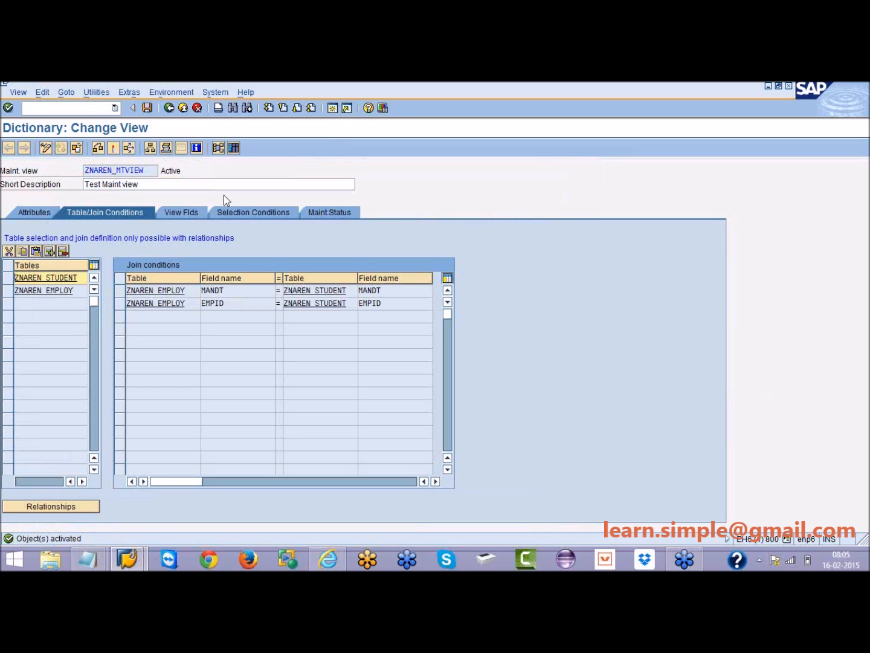
{"action": "left_click", "coordinate": [233, 148]}
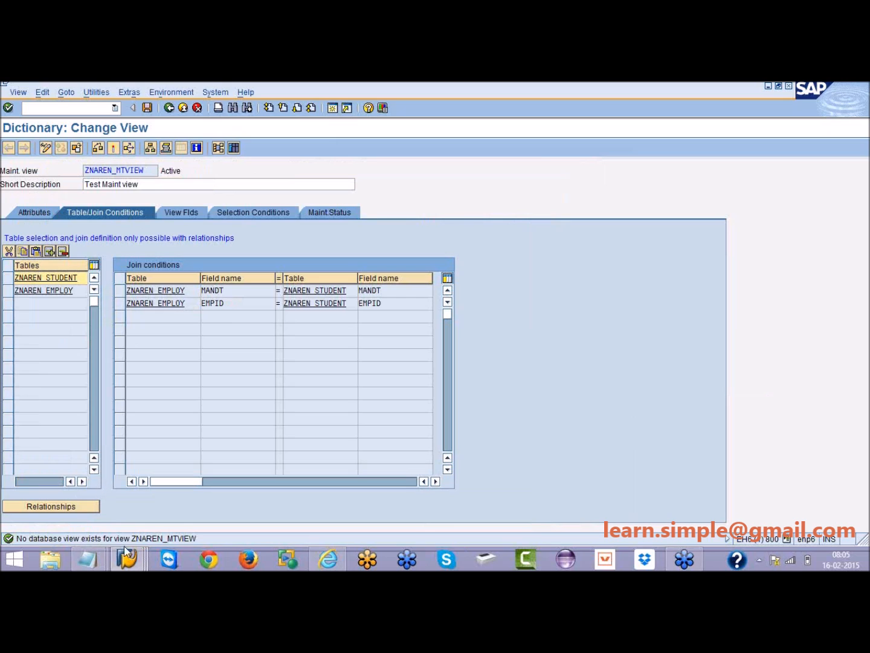
{"action": "left_click", "coordinate": [235, 150]}
Open the Table Maintenance Generator for ZNAREN_MTVIEW and set the authorization group to &NC&
{"action": "left_click", "coordinate": [103, 93]}
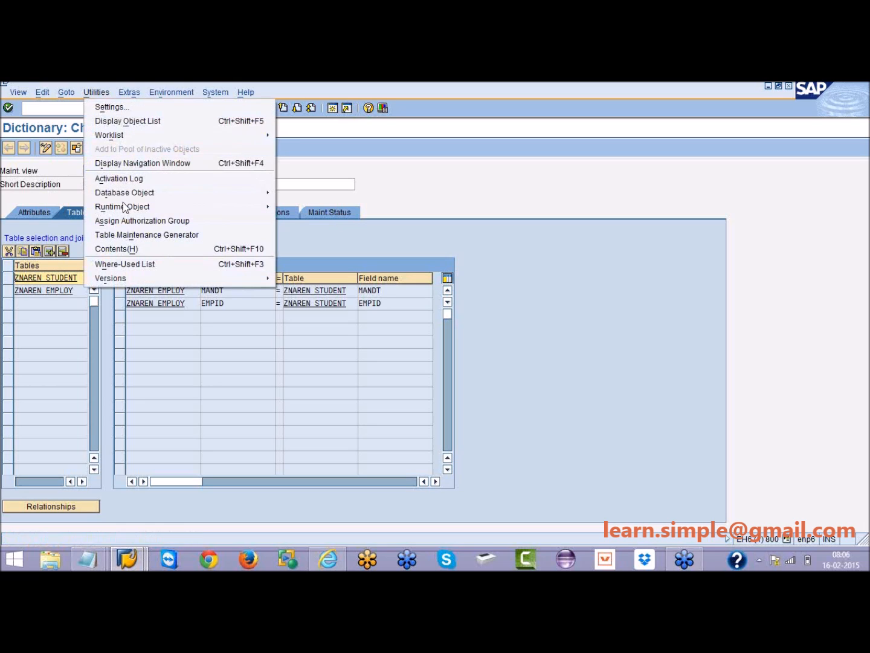
{"action": "left_click", "coordinate": [127, 236]}
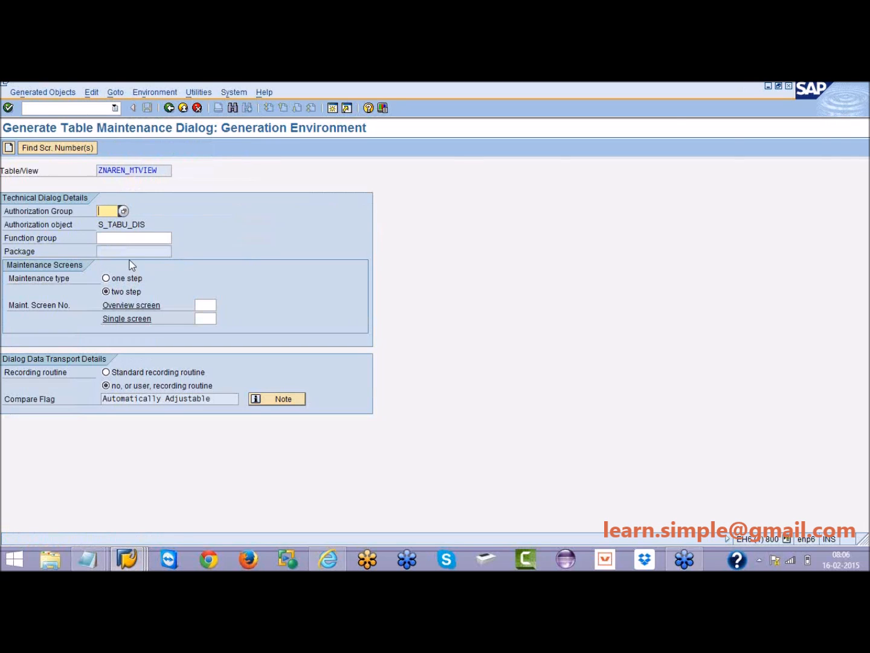
{"action": "key", "text": "BackSpace"}
{"action": "left_click", "coordinate": [113, 222]}
{"action": "left_click", "coordinate": [111, 236]}
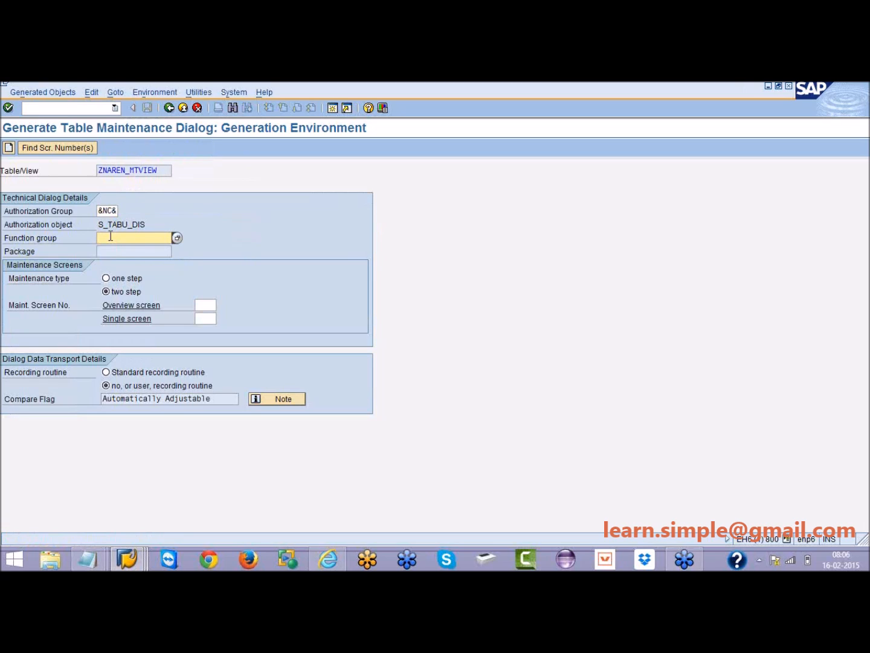
Set the function group to znaren_fungrp and the maintenance type to one step
{"action": "left_click", "coordinate": [111, 236]}
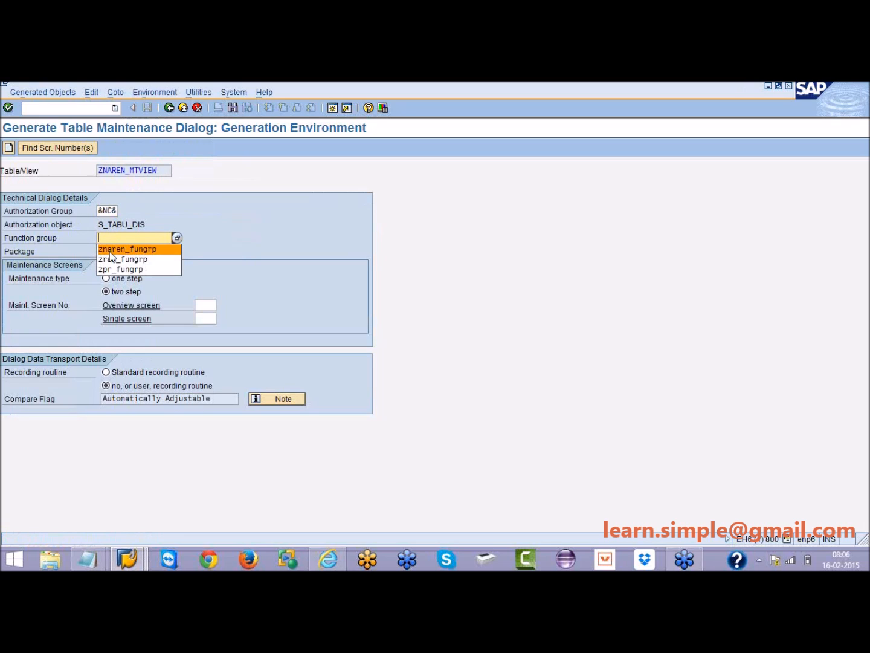
{"action": "left_click", "coordinate": [111, 248]}
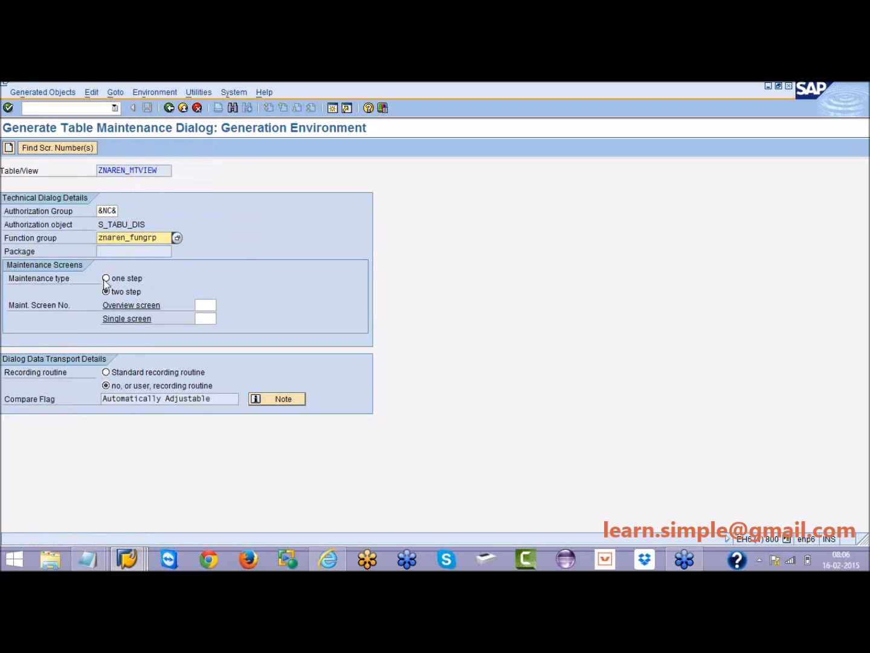
{"action": "left_click", "coordinate": [106, 279]}
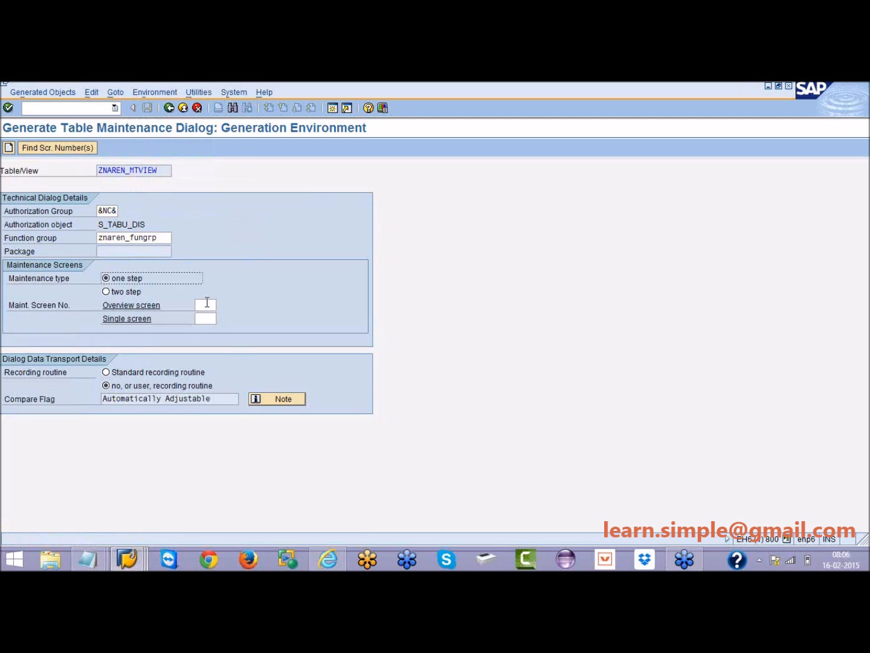
Have the system propose the maintenance screen number for the overview screen
{"action": "left_click", "coordinate": [205, 304]}
{"action": "left_click", "coordinate": [53, 148]}
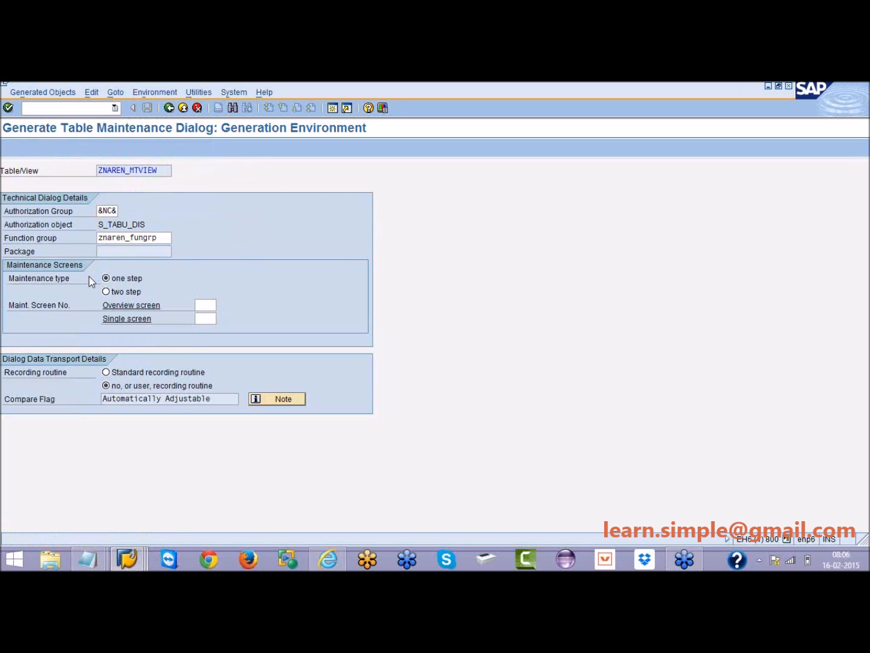
{"action": "left_click", "coordinate": [51, 263]}
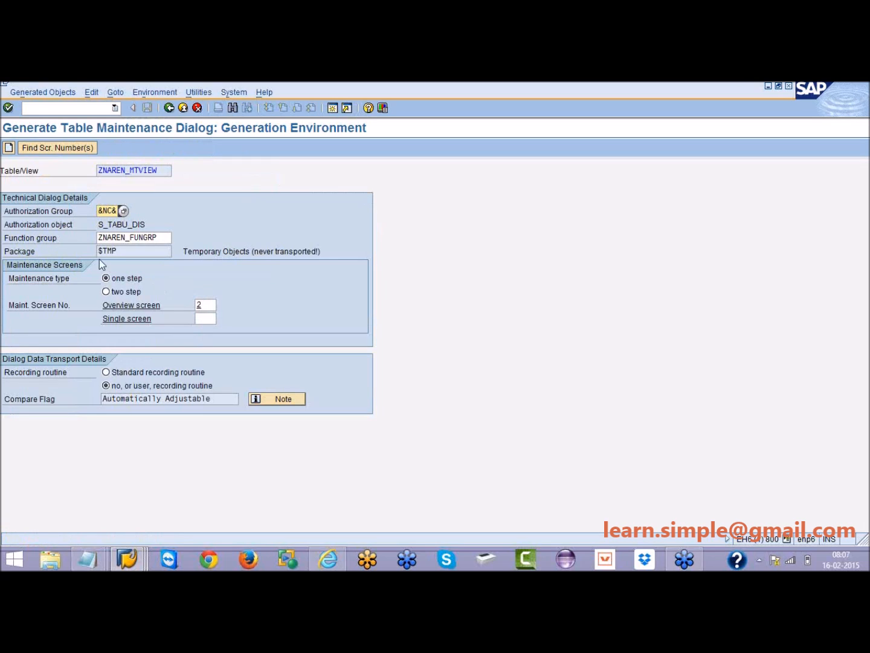
Generate the table maintenance dialog for ZNAREN_MTVIEW, saving its object directory entries in package $TMP
{"action": "left_click", "coordinate": [5, 150]}
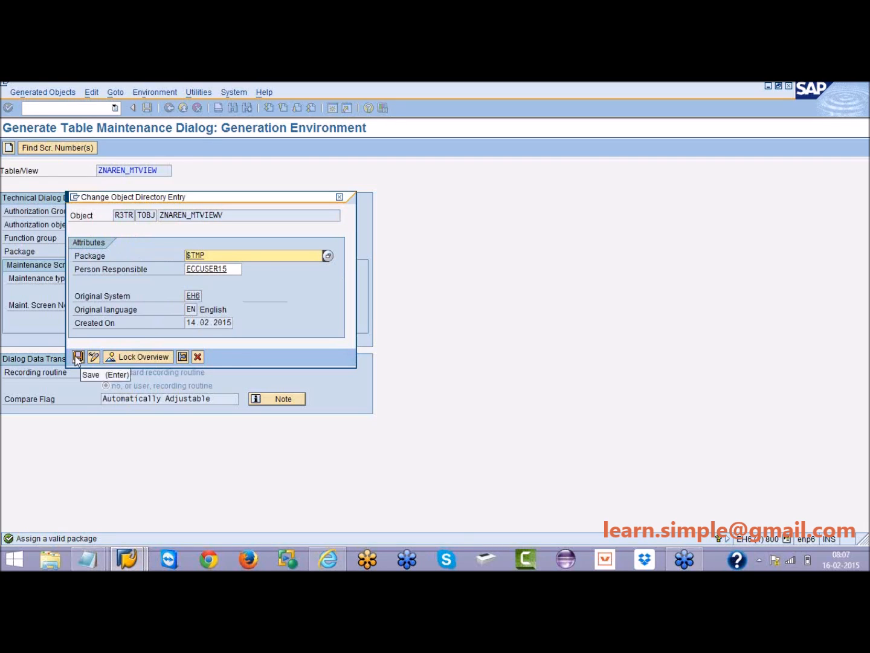
{"action": "left_click", "coordinate": [78, 357]}
{"action": "left_click", "coordinate": [78, 357]}
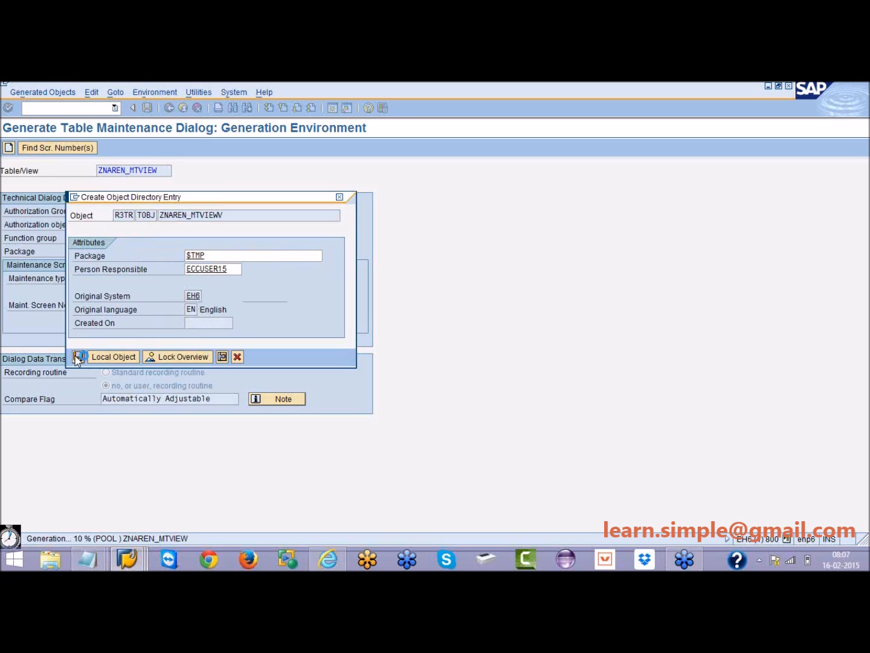
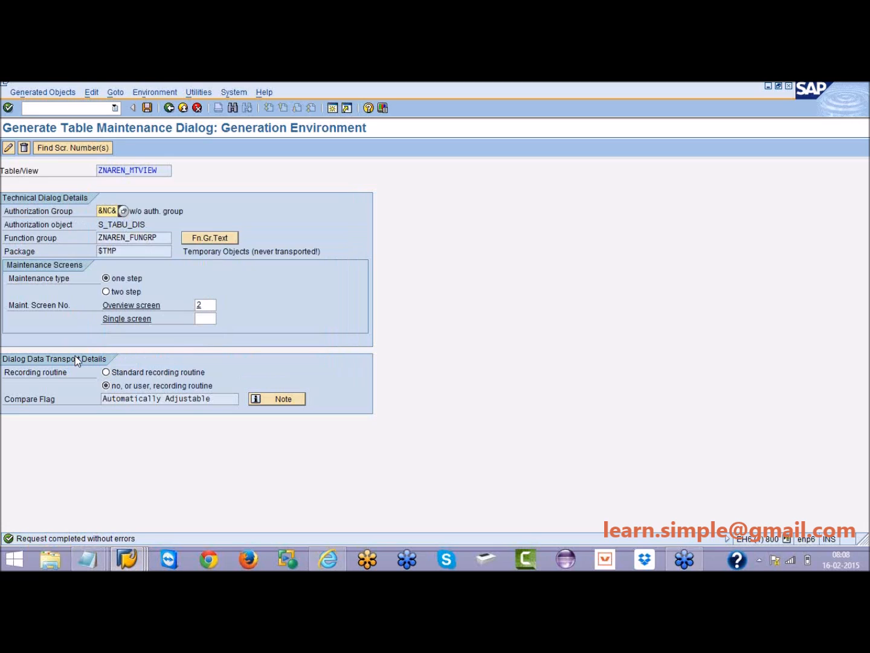
Copy the view name ZNAREN_MTVIEW, exit the Dictionary to the SAP start screen, and start transaction SM30
{"action": "left_click_drag", "start_coordinate": [159, 169], "coordinate": [100, 177]}
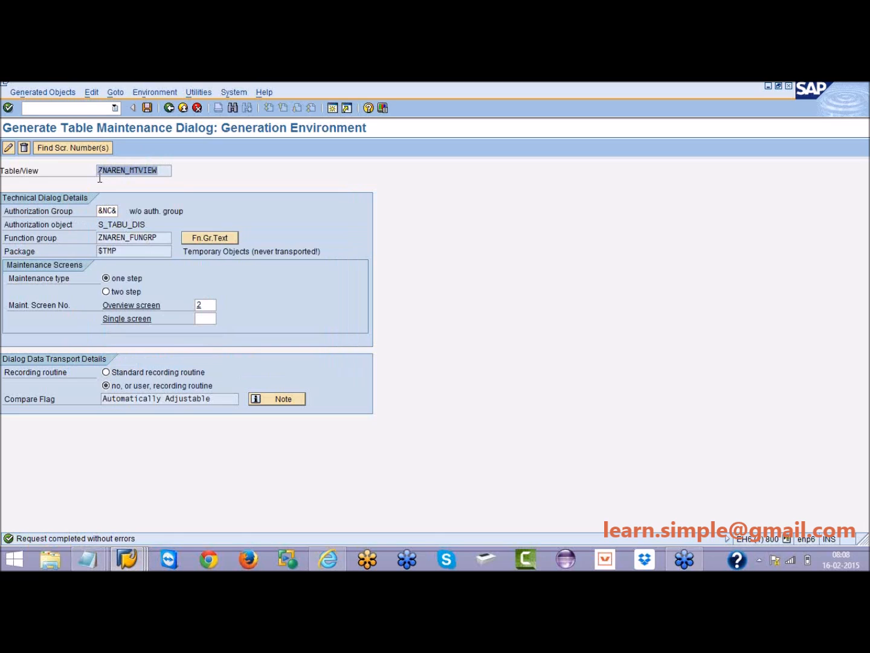
{"action": "key", "text": "ctrl+c"}
{"action": "left_click", "coordinate": [183, 110]}
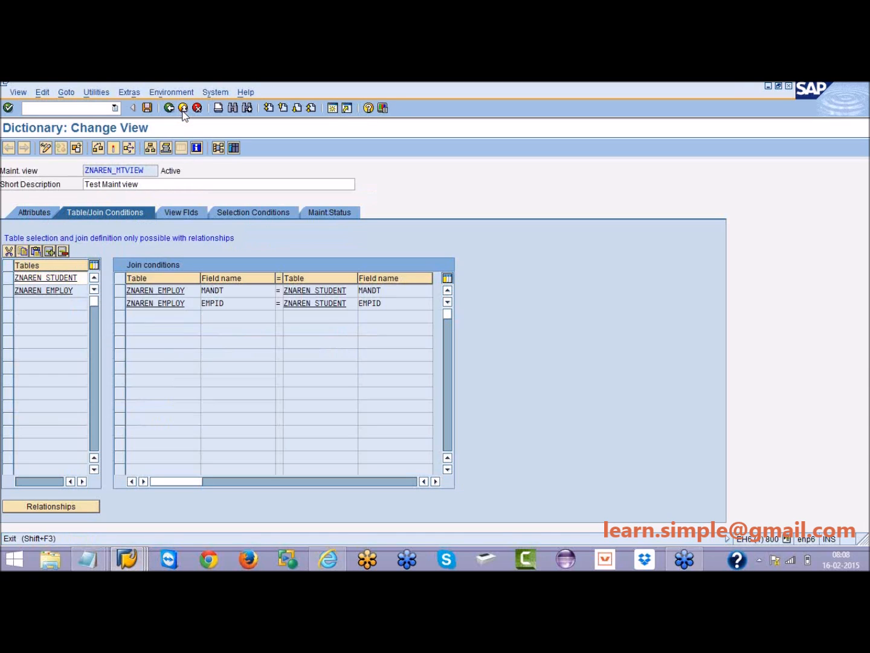
{"action": "left_click", "coordinate": [183, 110]}
{"action": "type", "text": "sm30"}
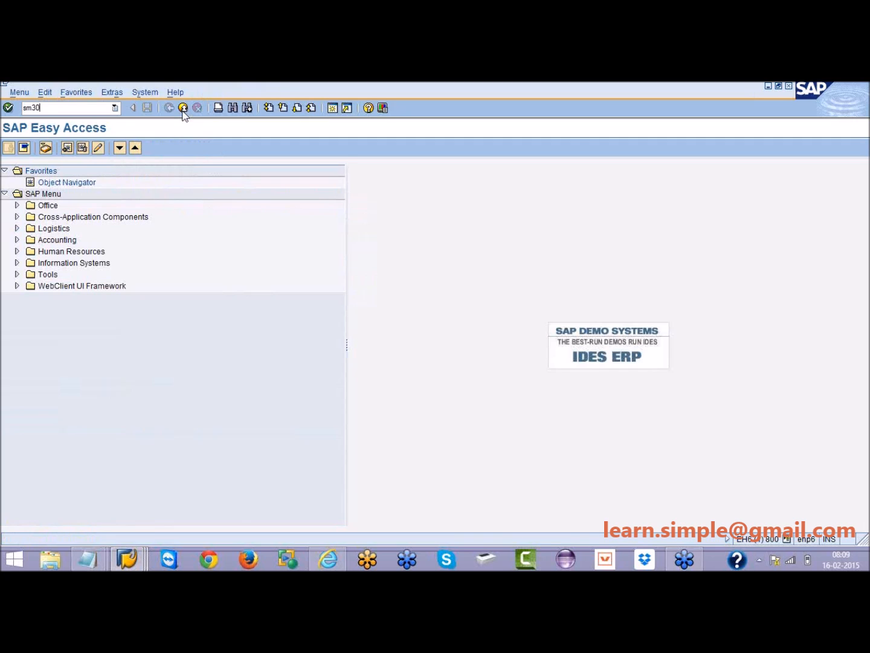
{"action": "key", "text": "Return"}
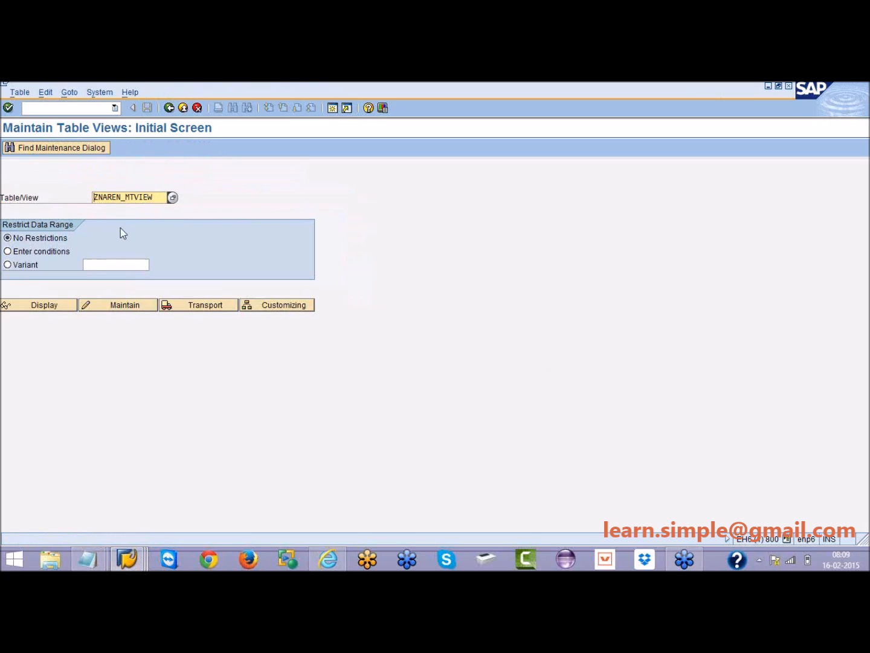
Open ZNAREN_MTVIEW for maintenance with no data restrictions and look through the columns of its student and employee records
{"action": "left_click", "coordinate": [111, 307]}
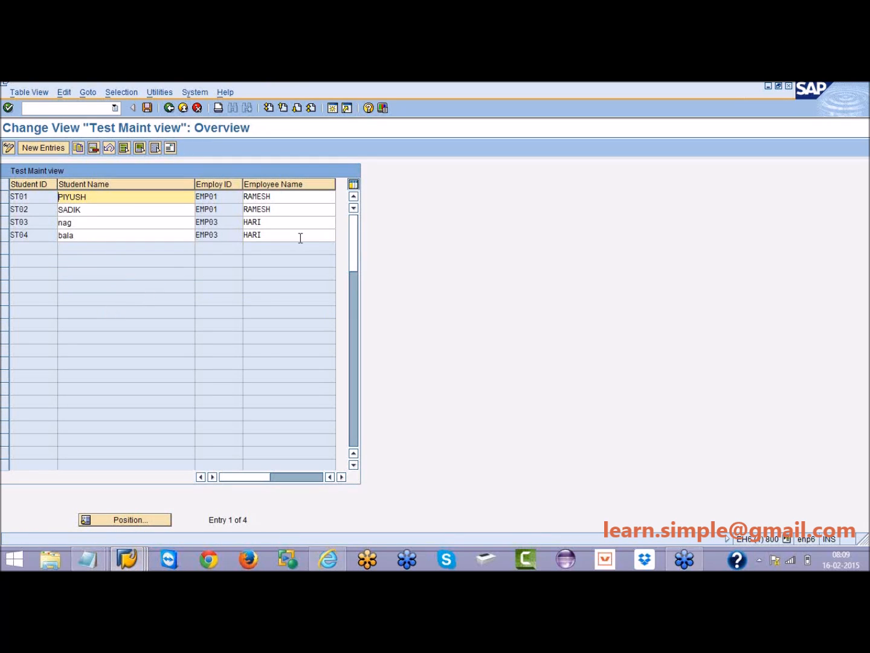
{"action": "left_click", "coordinate": [342, 477]}
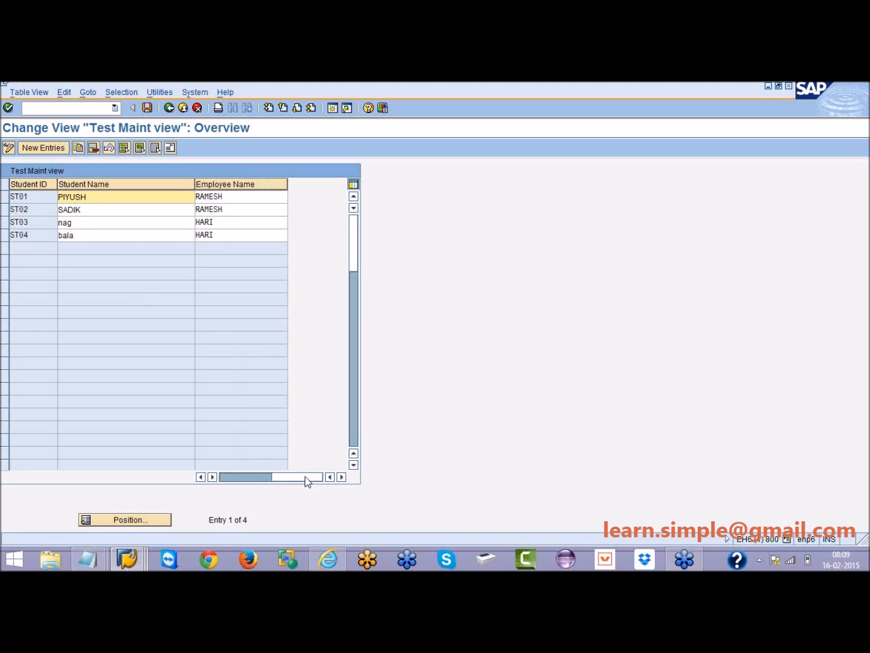
{"action": "left_click", "coordinate": [223, 477]}
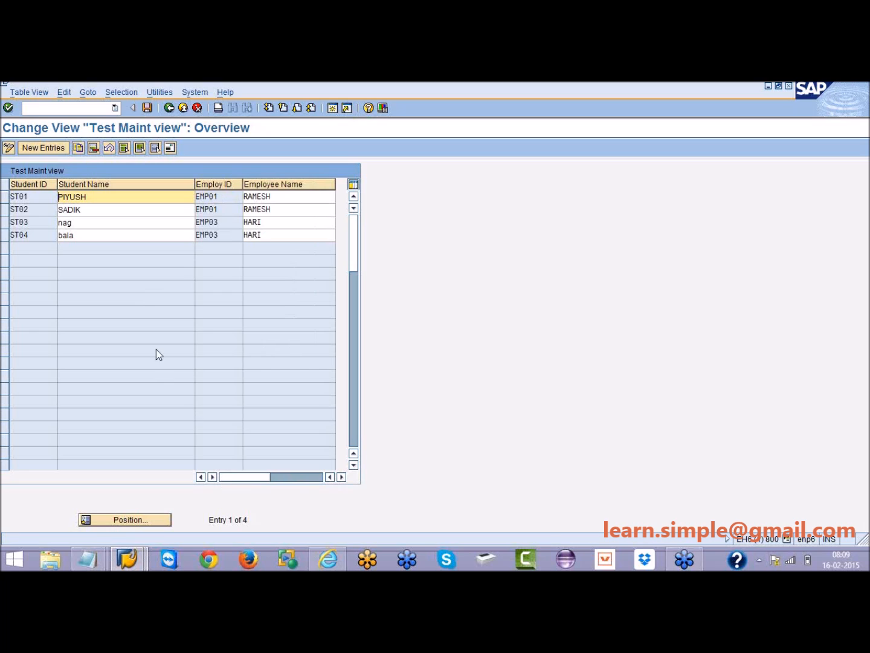
View the form for adding new entries, return to the view overview and select the ST02 record
{"action": "left_click", "coordinate": [51, 148]}
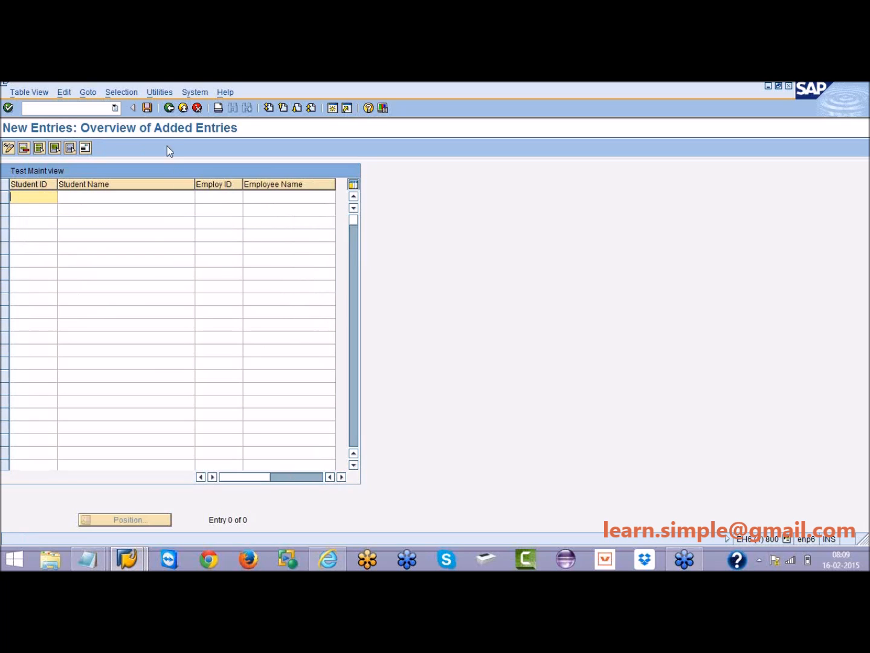
{"action": "left_click", "coordinate": [170, 109]}
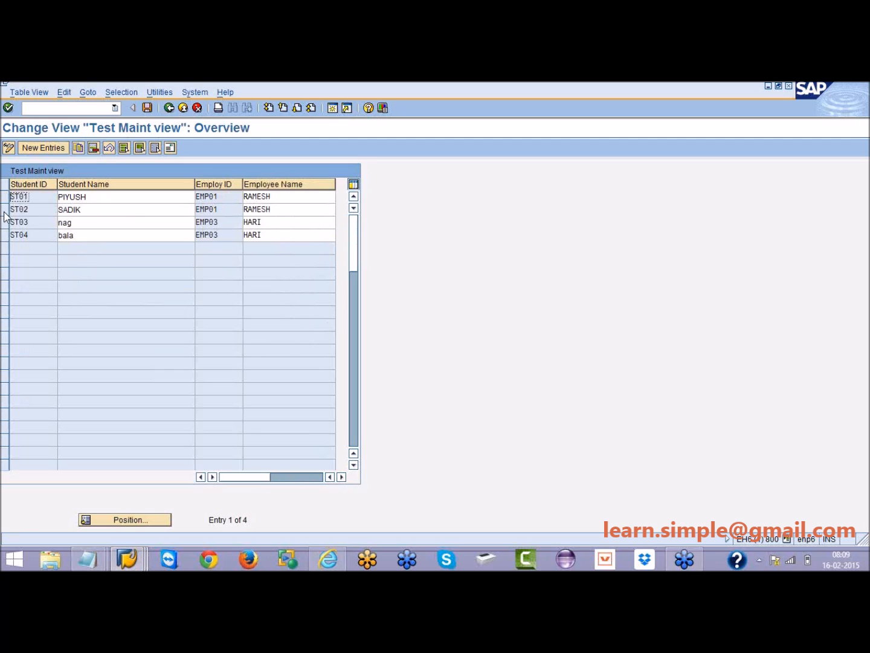
{"action": "left_click", "coordinate": [5, 209]}
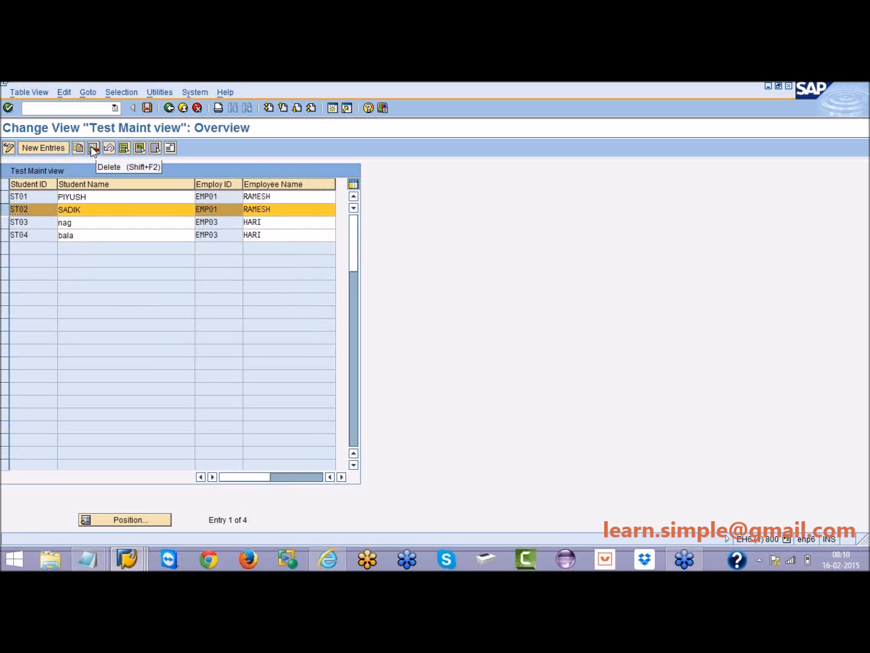
In the Notepad notes, remove the word "only" from the maintenance view's access line so it reads "Read,change, insert,delete access"
{"action": "left_click", "coordinate": [98, 549]}
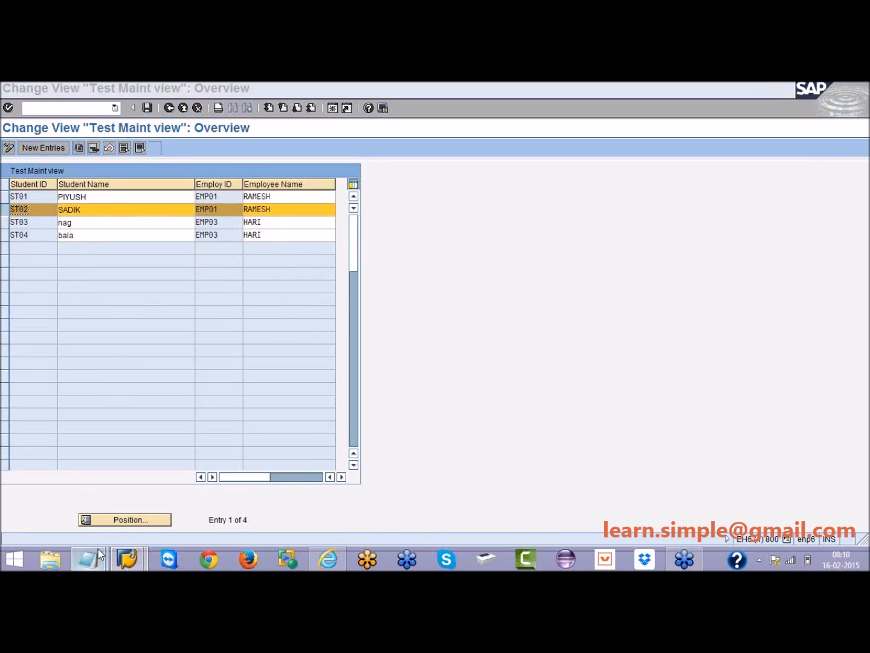
{"action": "left_click", "coordinate": [186, 486]}
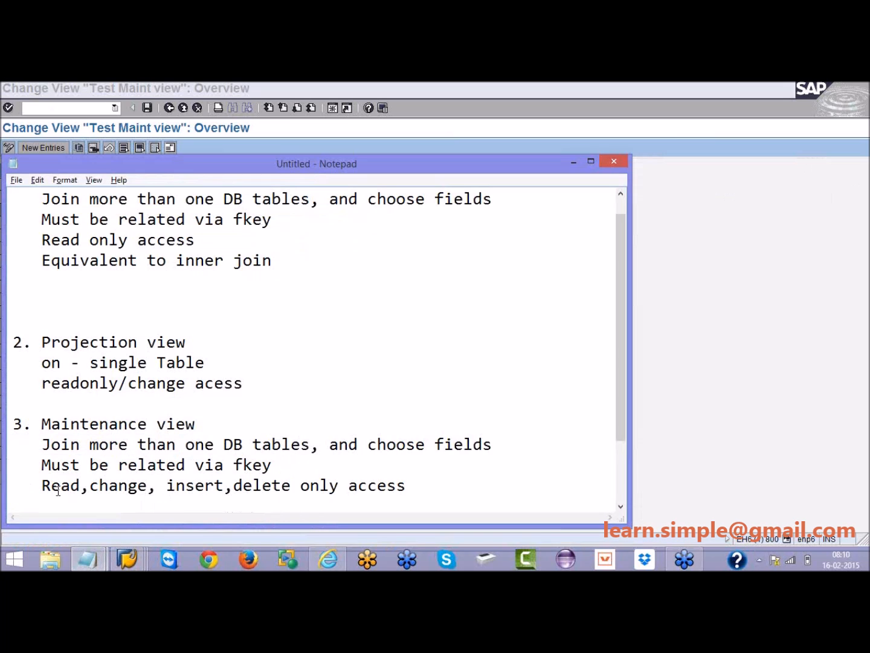
{"action": "left_click_drag", "start_coordinate": [40, 486], "coordinate": [322, 481]}
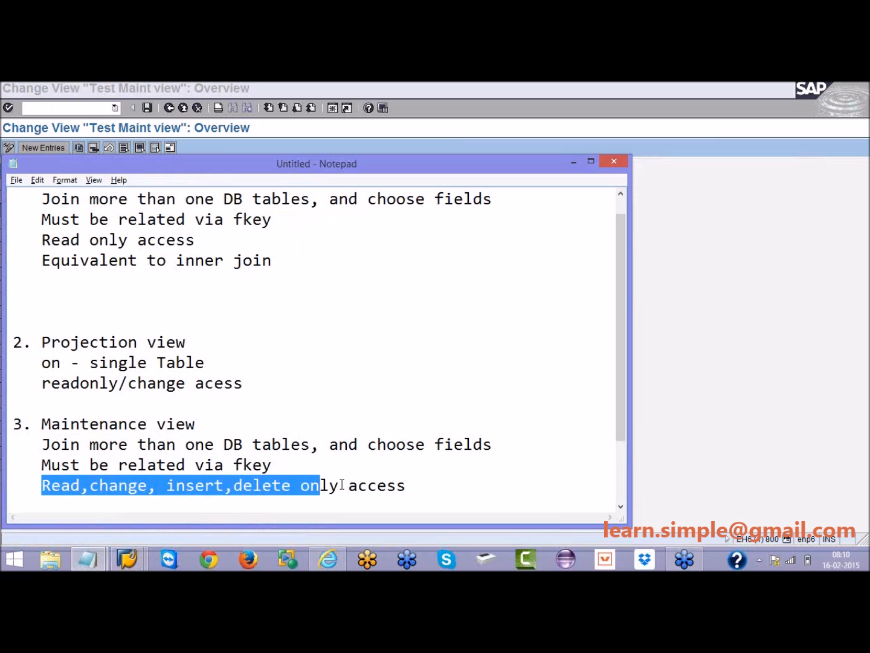
{"action": "left_click", "coordinate": [349, 486]}
{"action": "key", "text": "BackSpace"}
{"action": "key", "text": "BackSpace"}
{"action": "key", "text": "BackSpace"}
{"action": "key", "text": "BackSpace"}
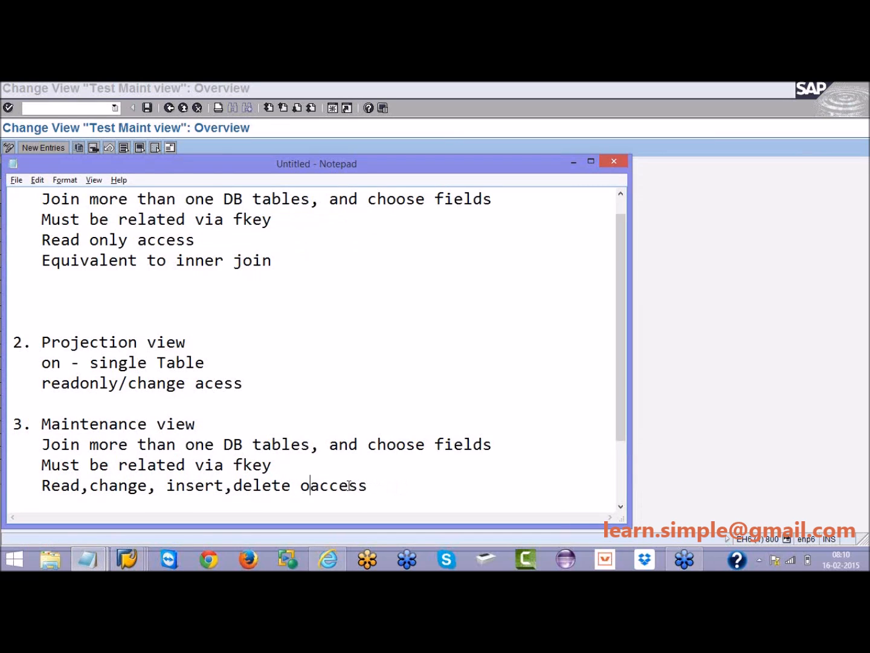
{"action": "key", "text": "BackSpace"}
{"action": "double_click", "coordinate": [574, 169]}
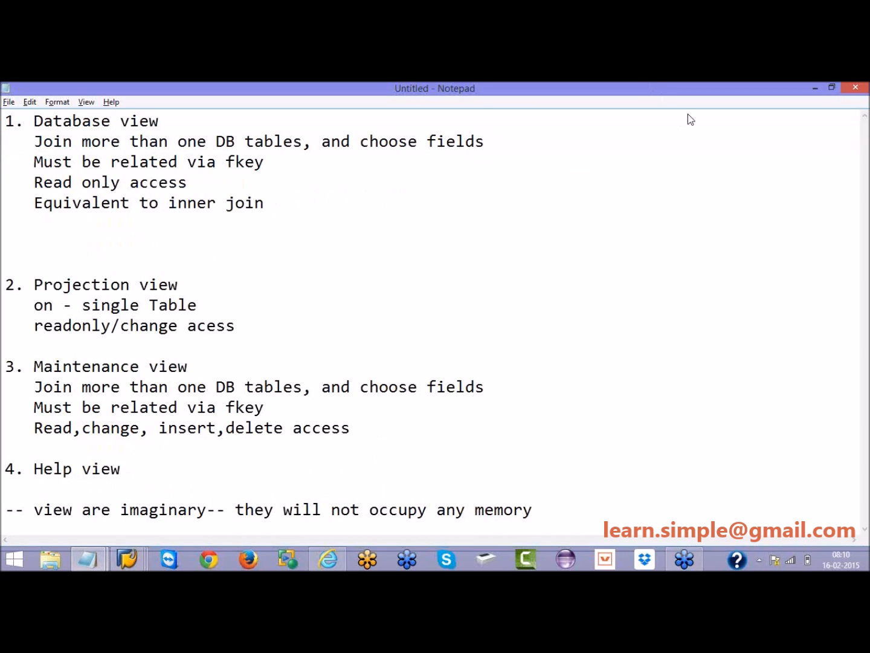
{"action": "left_click", "coordinate": [815, 88]}
Switch back to SAP, leave table view maintenance for the start screen without logging off, and start transaction SE11
{"action": "left_click", "coordinate": [169, 108]}
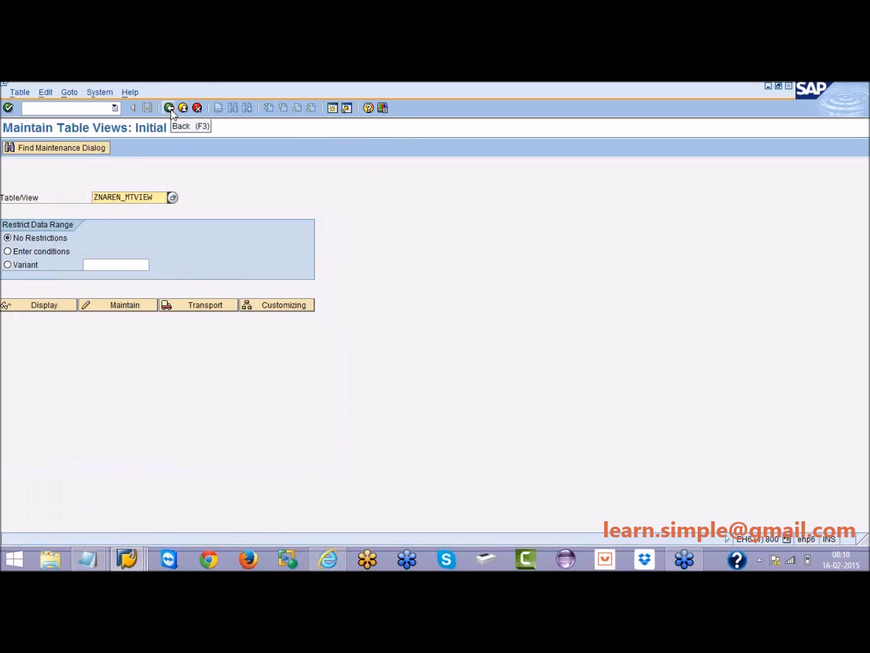
{"action": "left_click", "coordinate": [184, 108]}
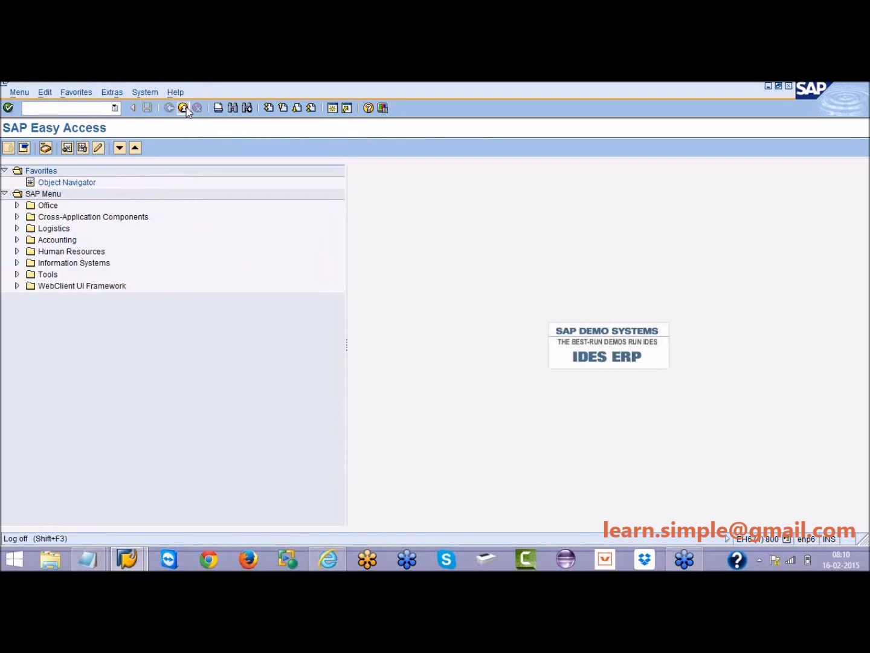
{"action": "left_click", "coordinate": [184, 108]}
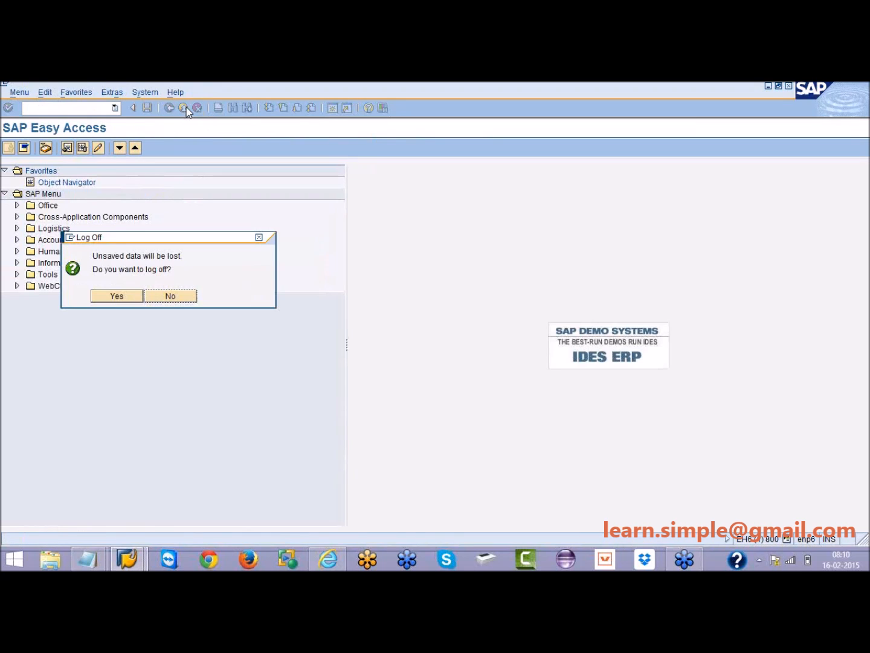
{"action": "left_click", "coordinate": [185, 297]}
{"action": "type", "text": "se11"}
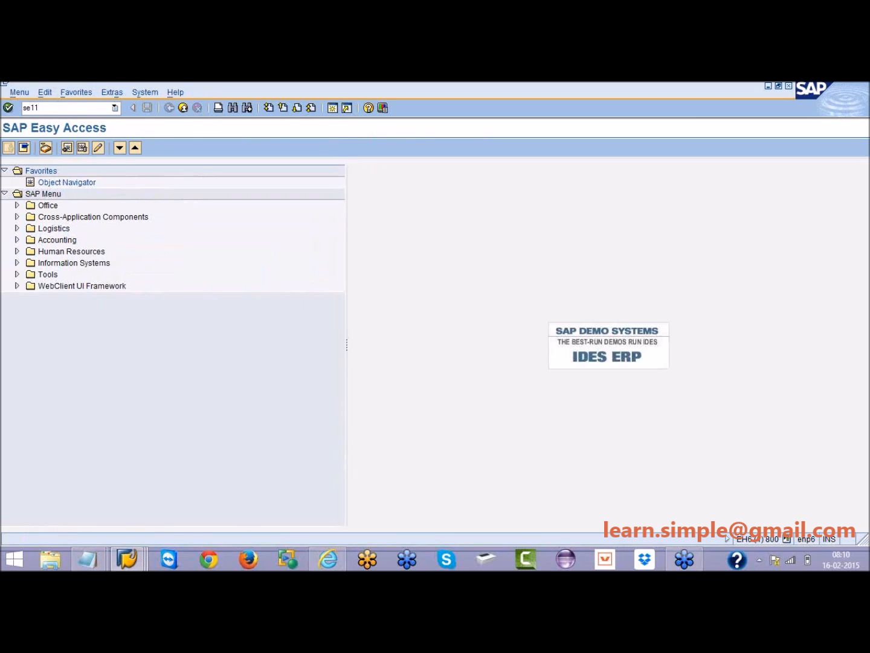
{"action": "key", "text": "Return"}
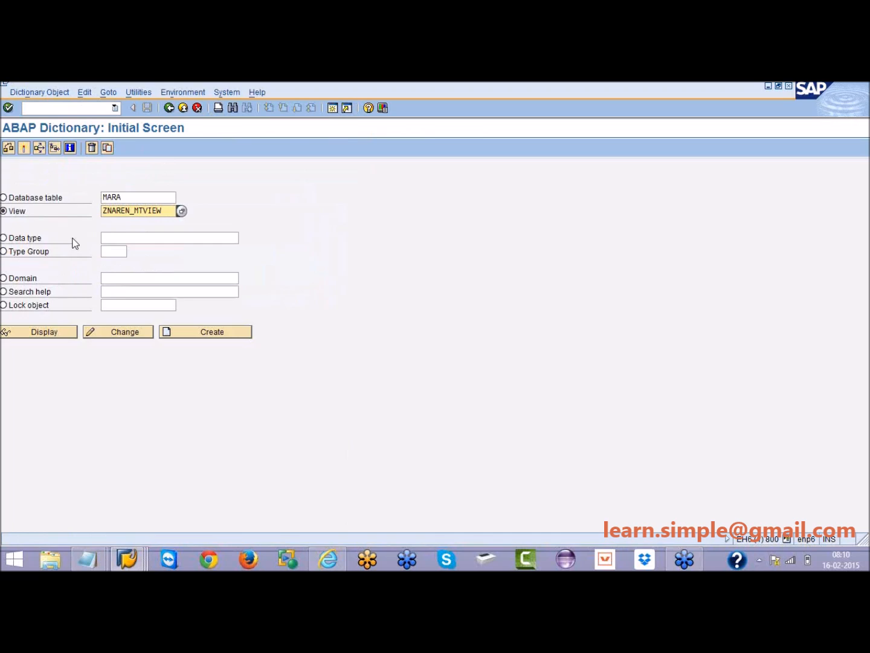
Create a view named ZNAREN_HLVIEW with the type Help view
{"action": "left_click", "coordinate": [142, 210]}
{"action": "key", "text": "BackSpace"}
{"action": "key", "text": "BackSpace"}
{"action": "type", "text": "h1"}
{"action": "left_click", "coordinate": [220, 330]}
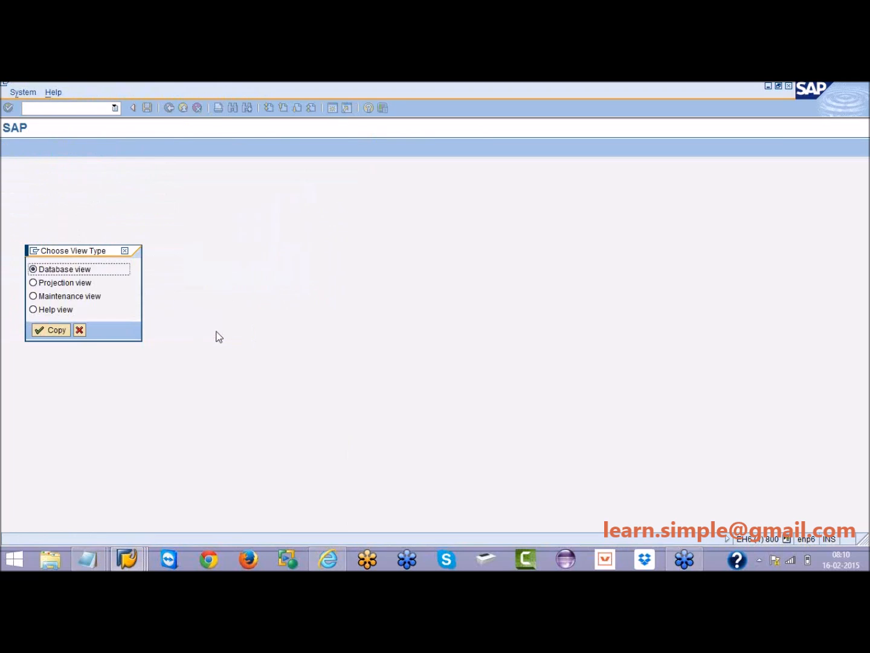
{"action": "left_click", "coordinate": [37, 310]}
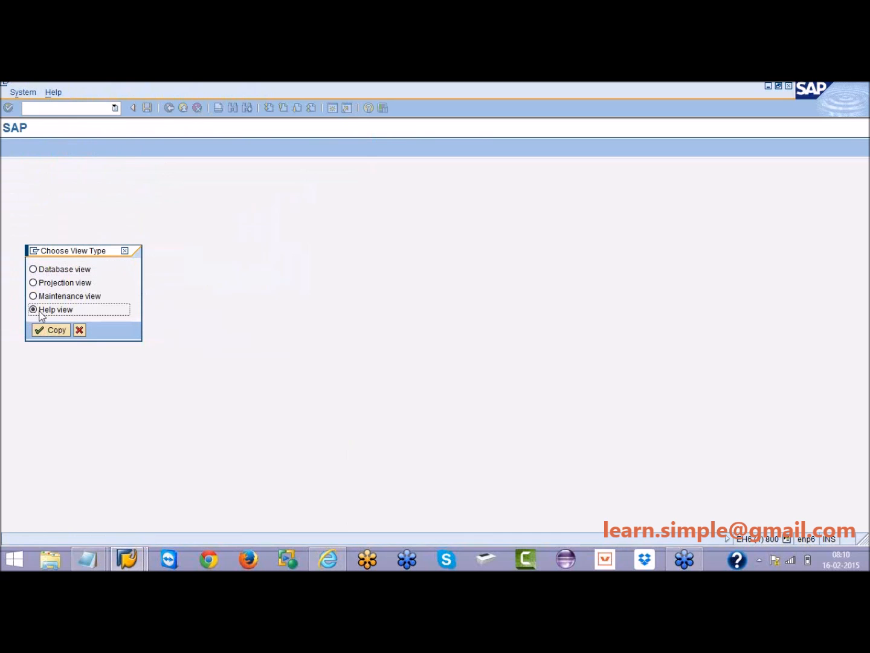
{"action": "left_click", "coordinate": [50, 330]}
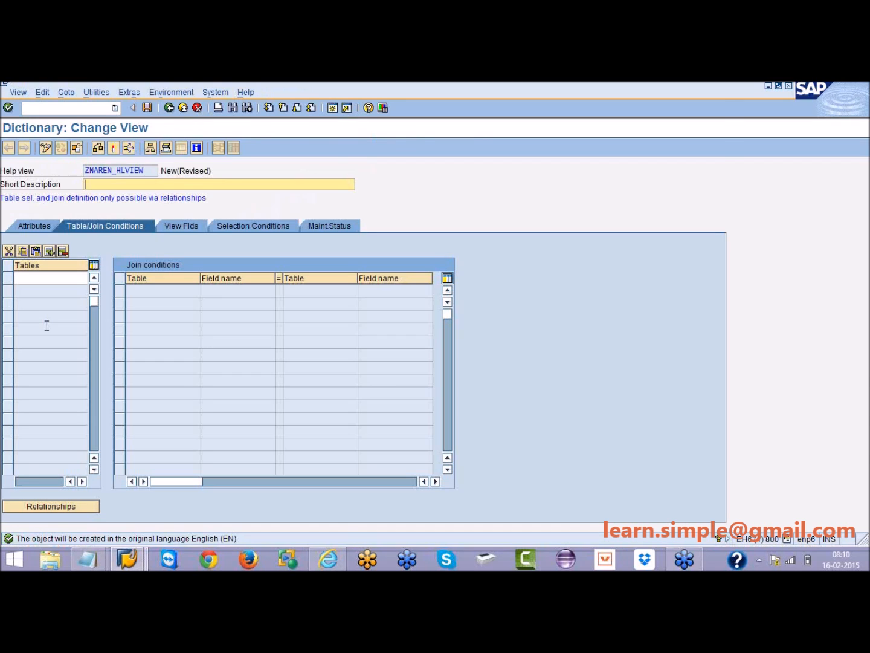
Enter "Help view" as the short description of the new view
{"action": "left_click", "coordinate": [3, 171]}
{"action": "left_click", "coordinate": [94, 184]}
{"action": "type", "text": "Help view"}
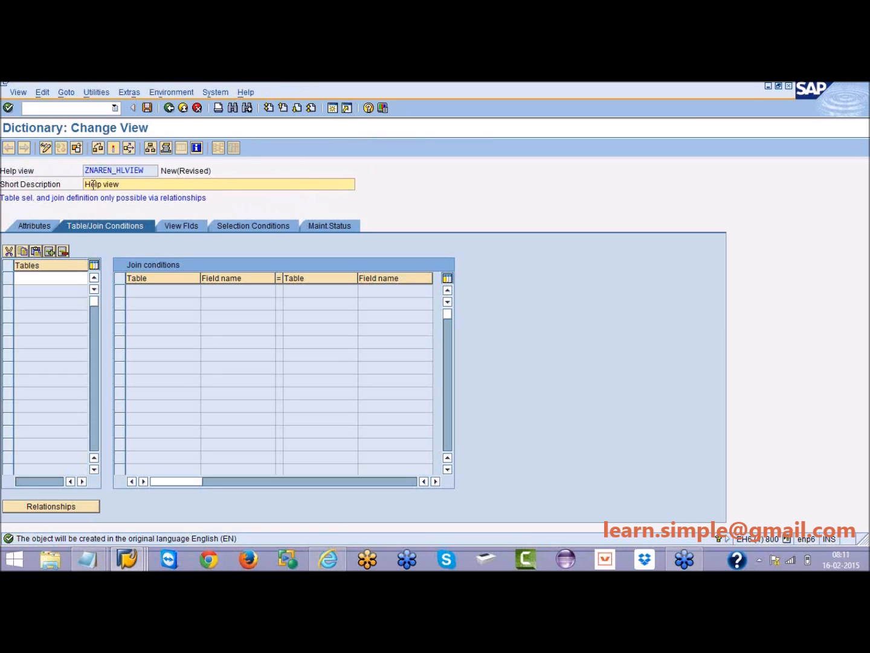
Enter ZNAREN_STUDENT as the base table and copy in its relationship to ZNAREN_EMPLOY as the join condition
{"action": "left_click", "coordinate": [48, 279]}
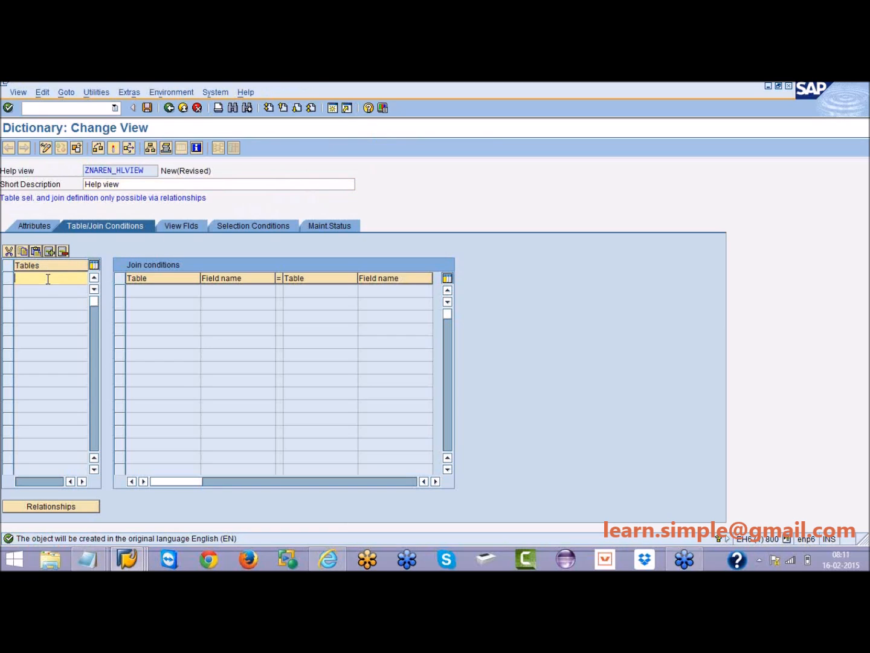
{"action": "left_click", "coordinate": [47, 278]}
{"action": "left_click", "coordinate": [59, 290]}
{"action": "left_click", "coordinate": [61, 508]}
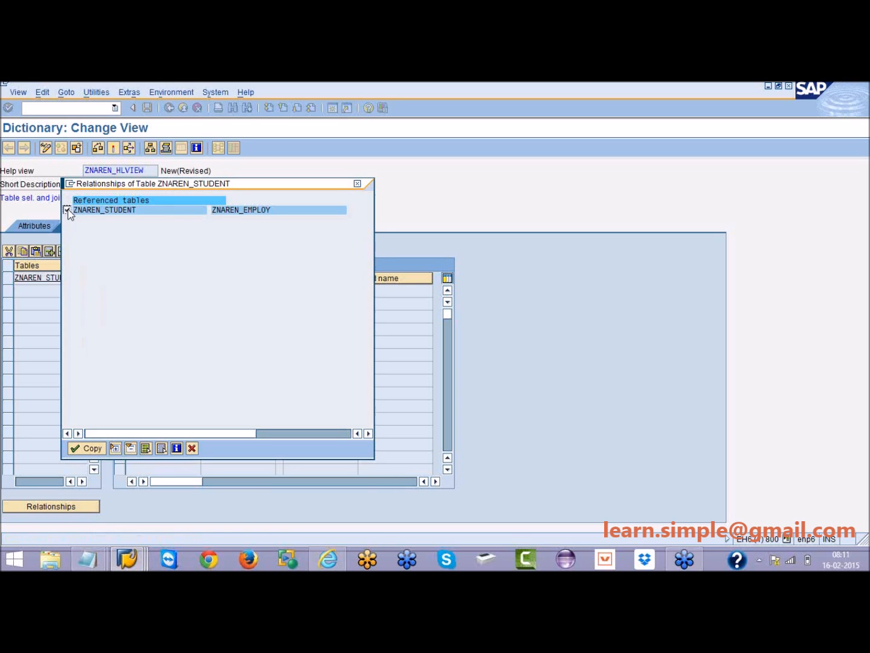
{"action": "left_click", "coordinate": [87, 448]}
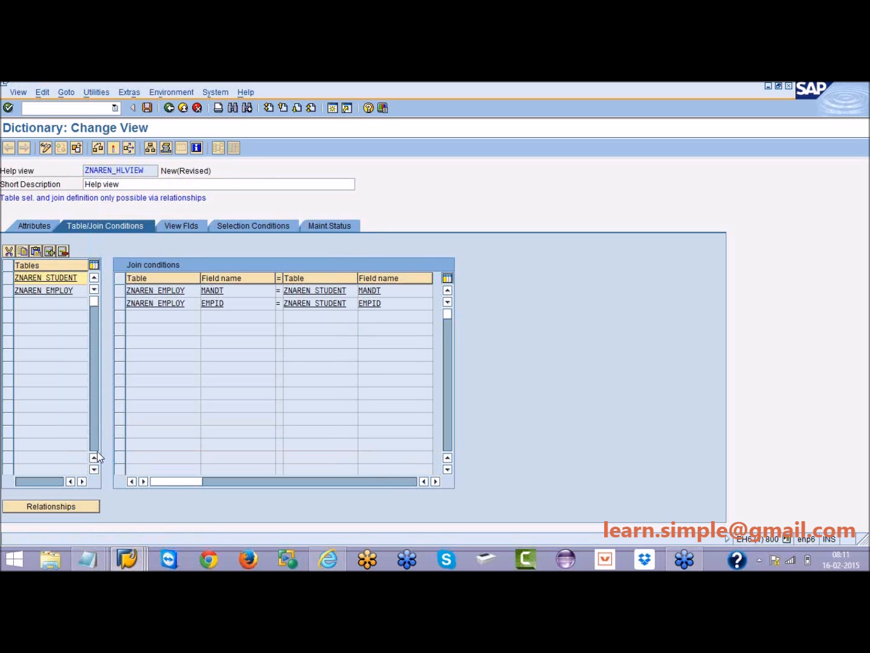
Add the STUNAME field from table ZNAREN_STUDENT to the view fields
{"action": "left_click", "coordinate": [186, 229]}
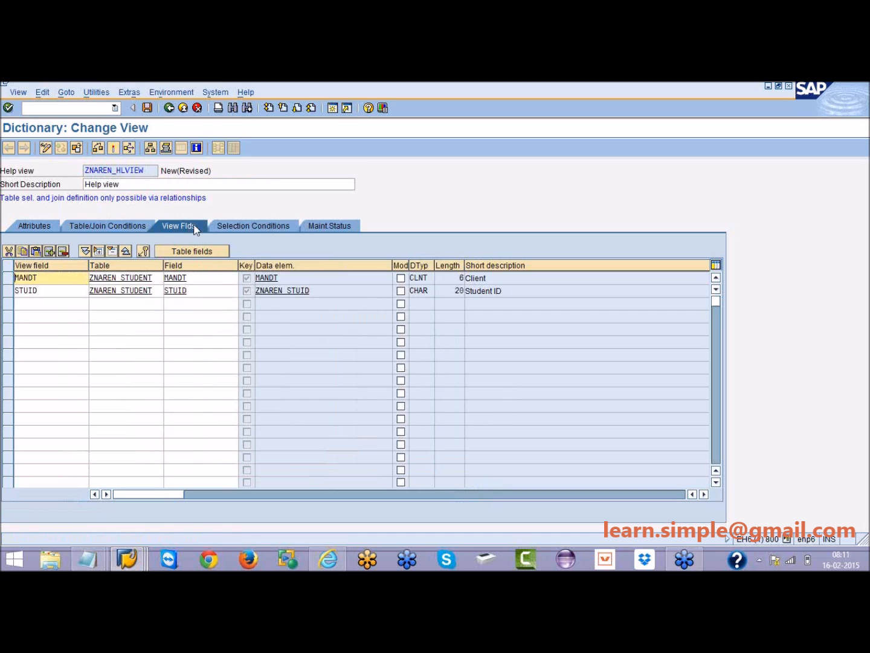
{"action": "left_click", "coordinate": [178, 253]}
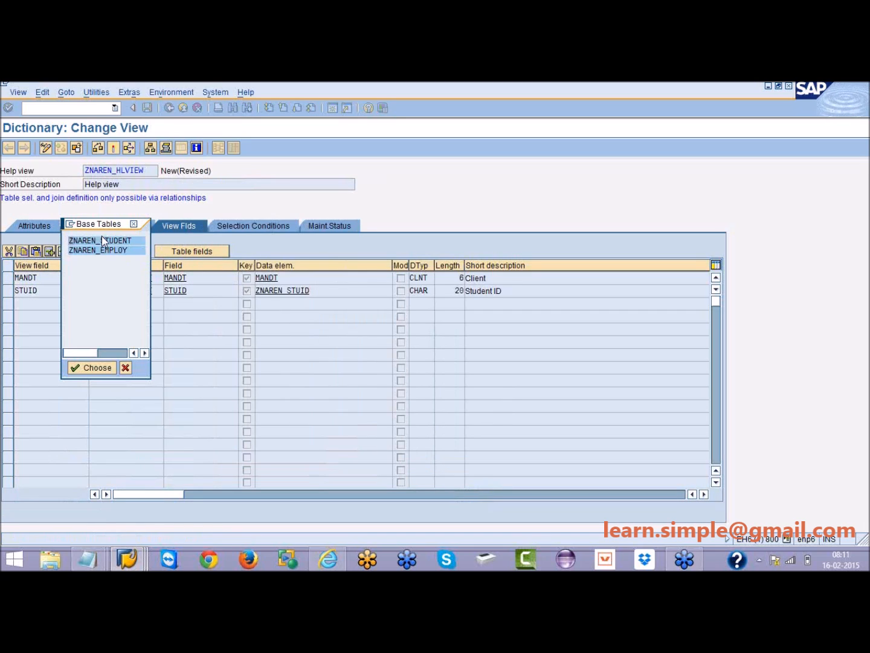
{"action": "double_click", "coordinate": [107, 242]}
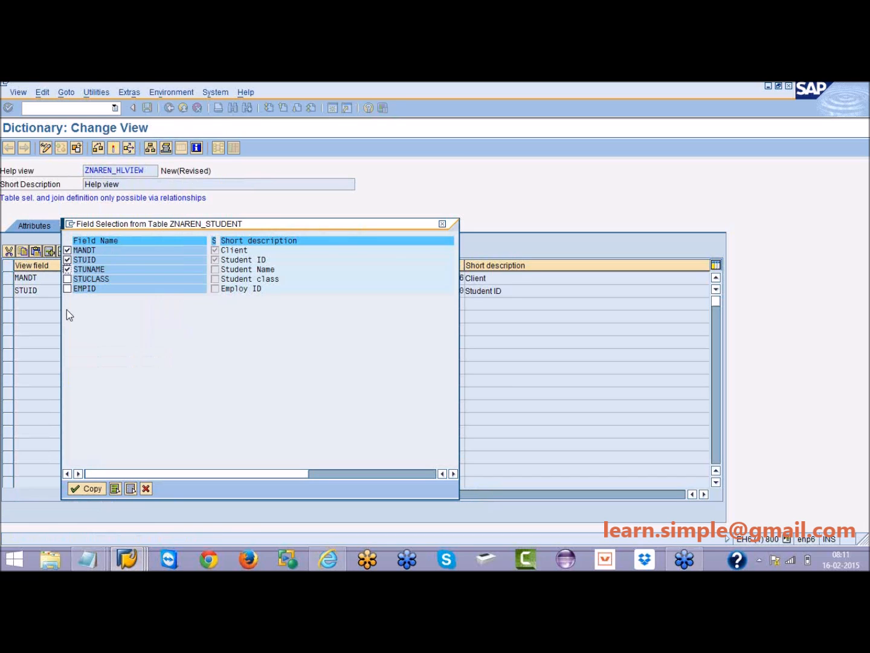
{"action": "left_click", "coordinate": [89, 487]}
Add the EMPID and EMPNAME fields from table ZNAREN_EMPLOY to the view fields
{"action": "left_click", "coordinate": [193, 251]}
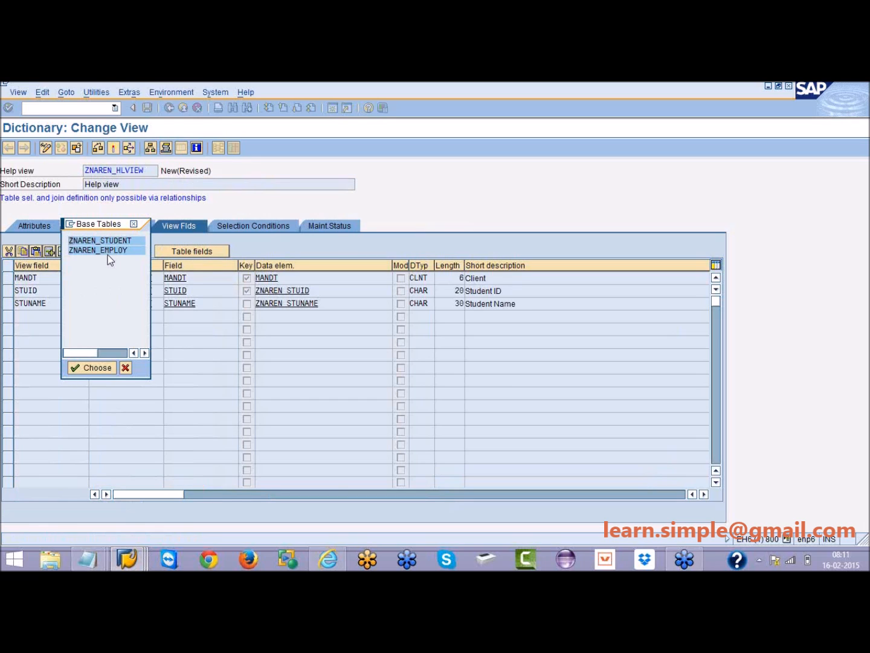
{"action": "double_click", "coordinate": [111, 250]}
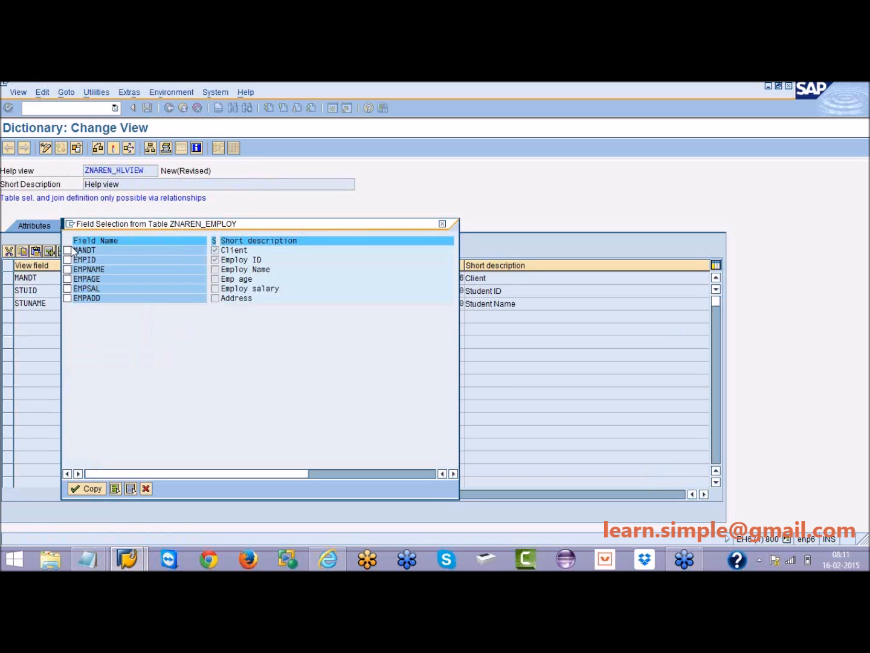
{"action": "left_click", "coordinate": [67, 270]}
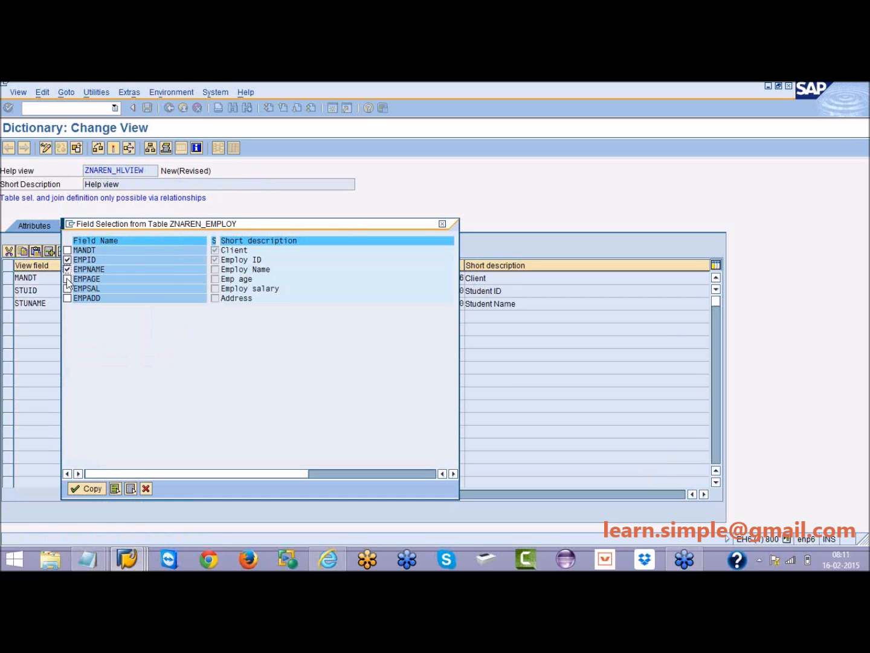
{"action": "left_click", "coordinate": [67, 258]}
{"action": "key", "text": "Return"}
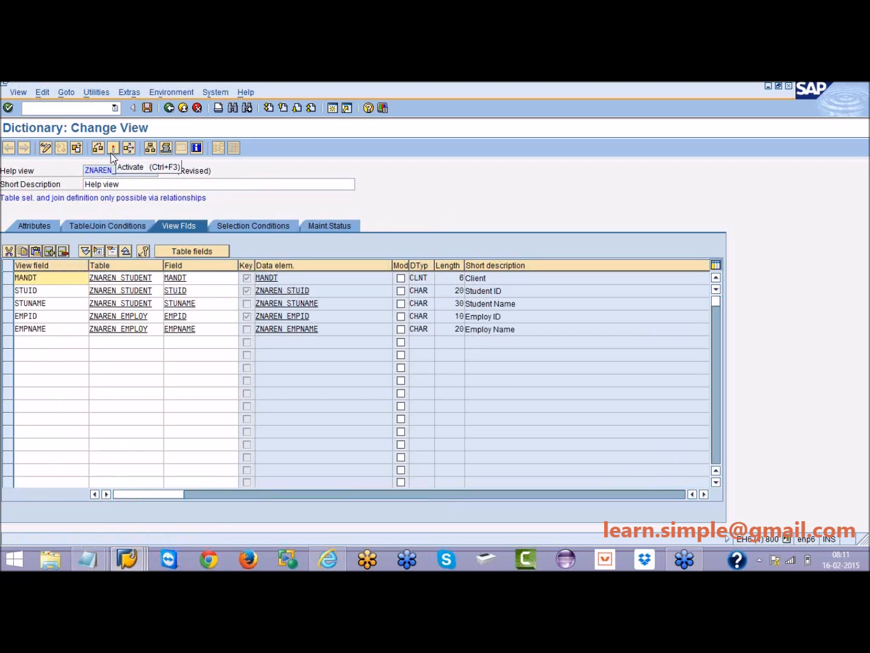
Check the help view's maintenance status, then activate ZNAREN_HLVIEW as a local object in package $TMP
{"action": "left_click", "coordinate": [344, 226]}
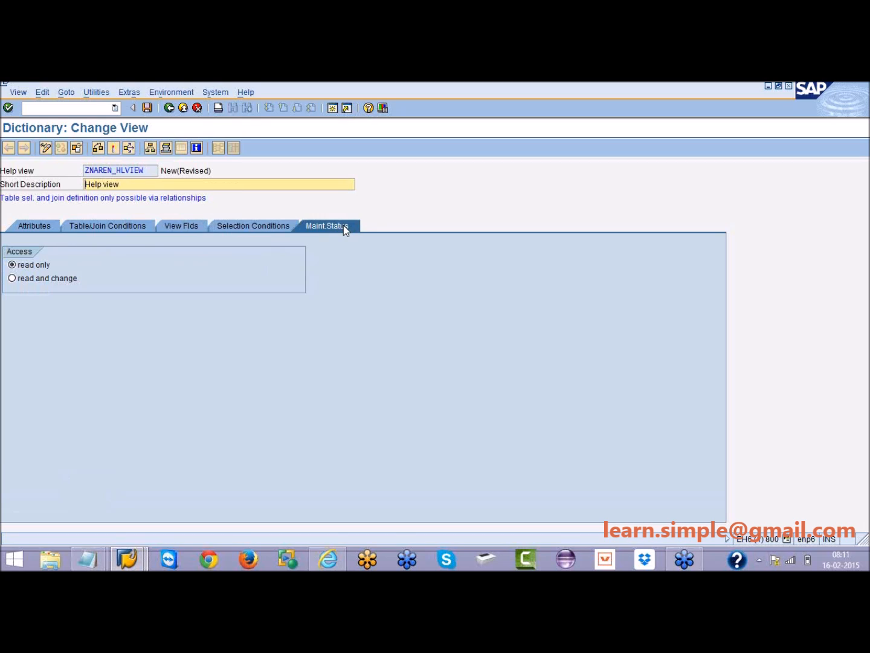
{"action": "left_click", "coordinate": [113, 150]}
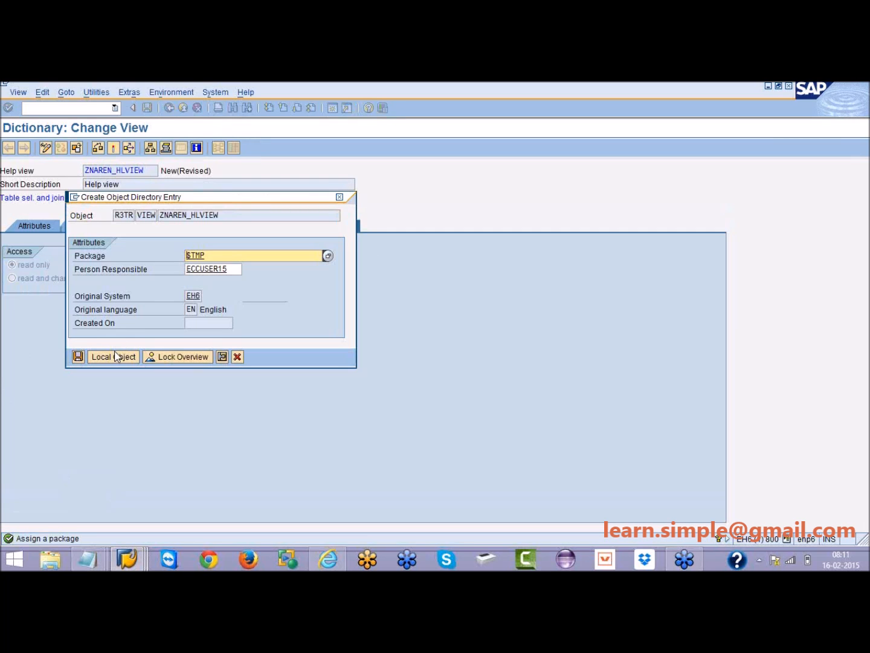
{"action": "left_click", "coordinate": [118, 356]}
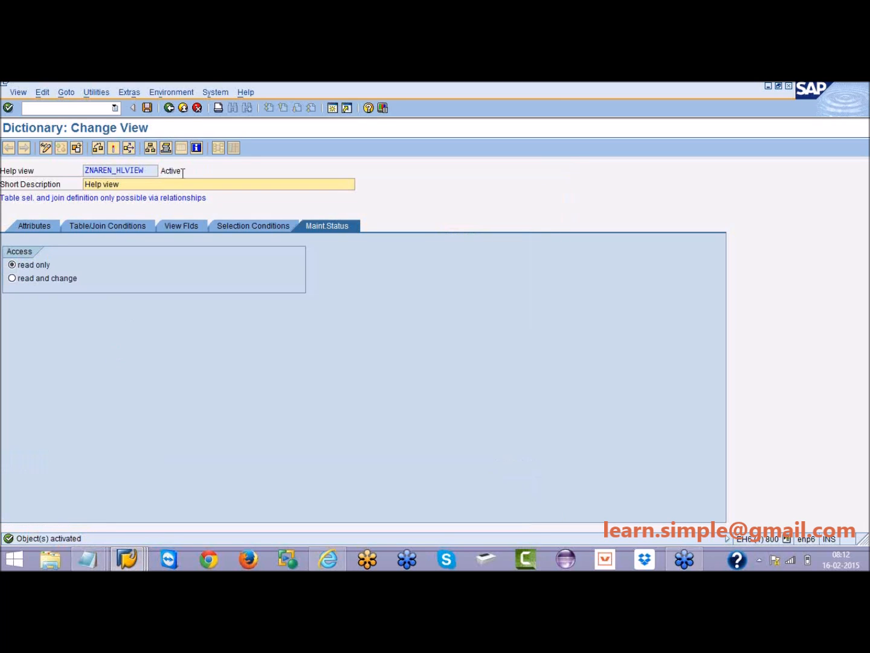
Return to the Dictionary initial screen and open ZNAREN_HLVIEW in display mode to review its view fields and available functions
{"action": "left_click", "coordinate": [170, 109]}
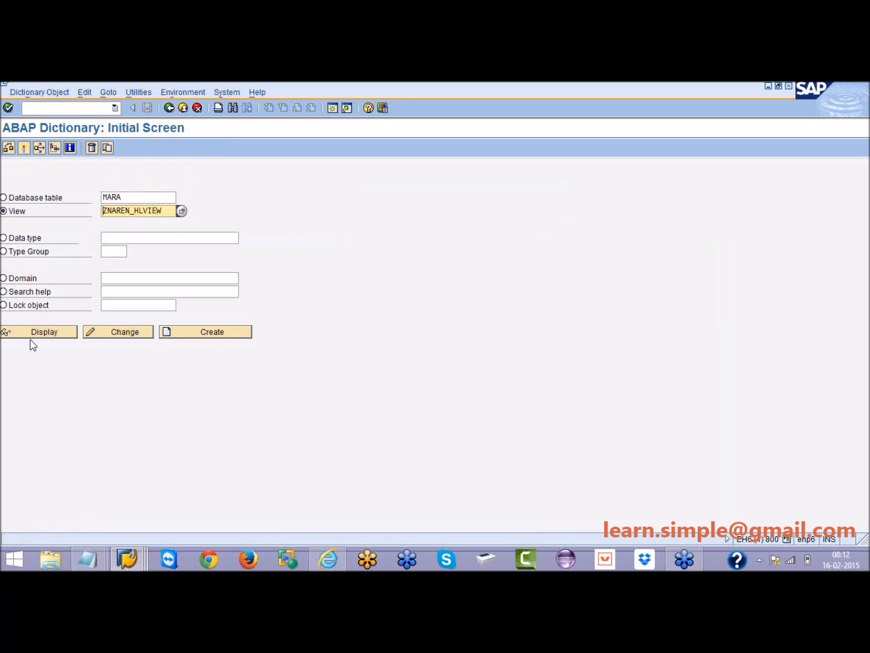
{"action": "left_click", "coordinate": [38, 336]}
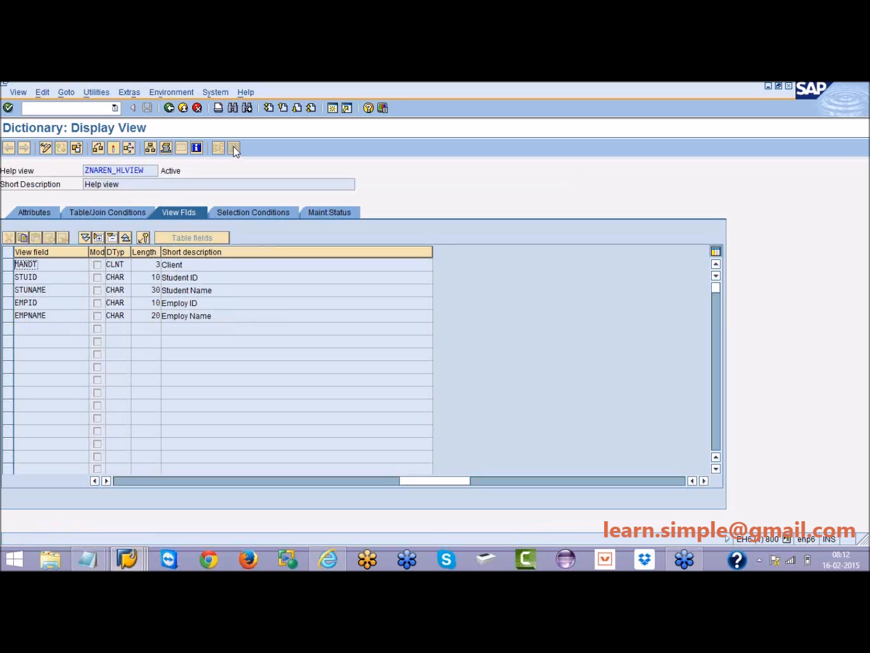
{"action": "left_click", "coordinate": [171, 109]}
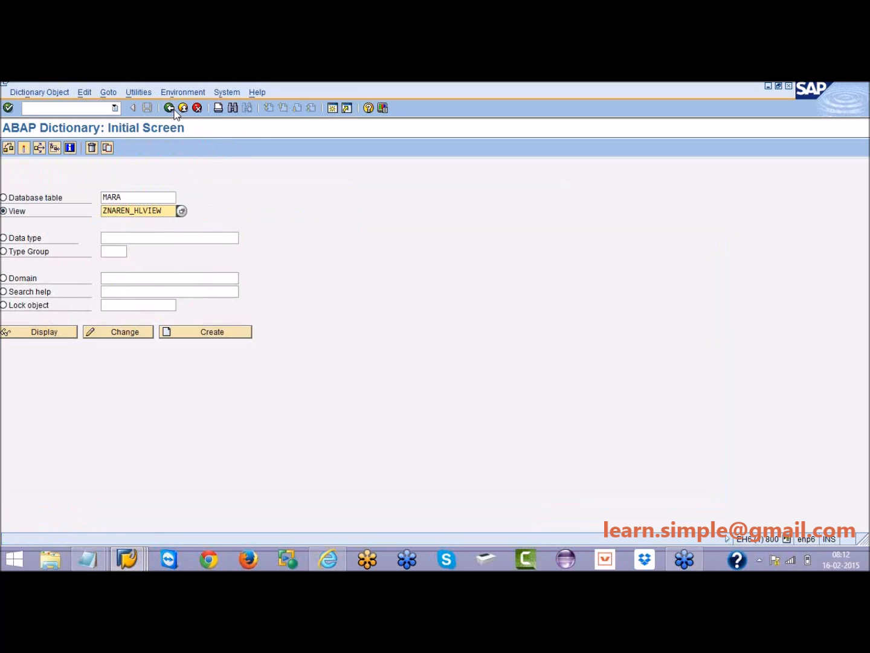
{"action": "left_click", "coordinate": [4, 290]}
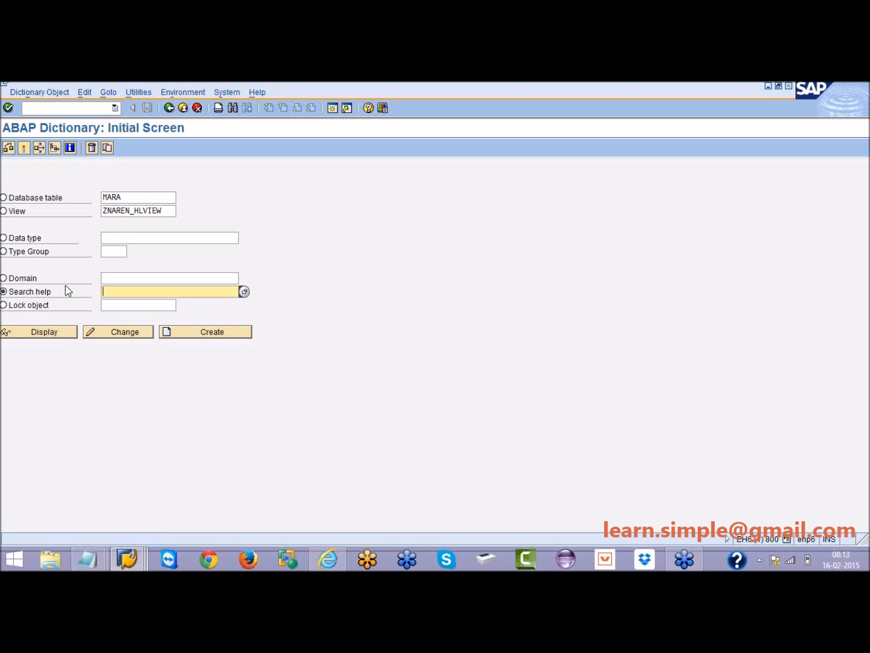
{"action": "left_click", "coordinate": [4, 212]}
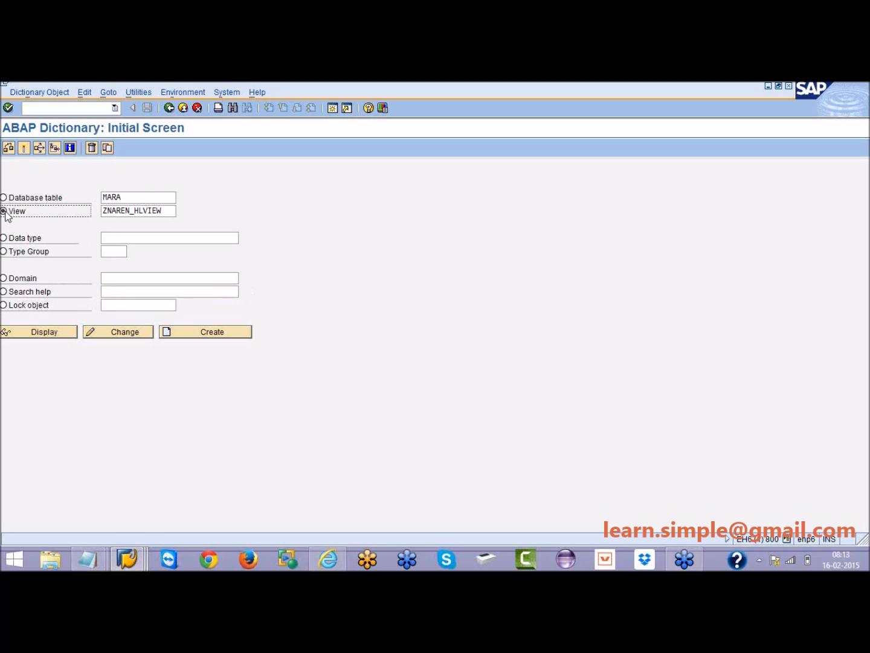
Clear the view name ZNAREN_HLVIEW and the table name MARA from the Dictionary initial screen
{"action": "key", "text": "Delete"}
{"action": "key", "text": "Delete"}
{"action": "key", "text": "Delete"}
{"action": "key", "text": "Delete"}
{"action": "key", "text": "Delete"}
{"action": "key", "text": "Delete"}
{"action": "key", "text": "Delete"}
{"action": "key", "text": "Delete"}
{"action": "key", "text": "Delete"}
{"action": "key", "text": "Delete"}
{"action": "key", "text": "Delete"}
{"action": "key", "text": "Delete"}
{"action": "key", "text": "Delete"}
{"action": "key", "text": "Up"}
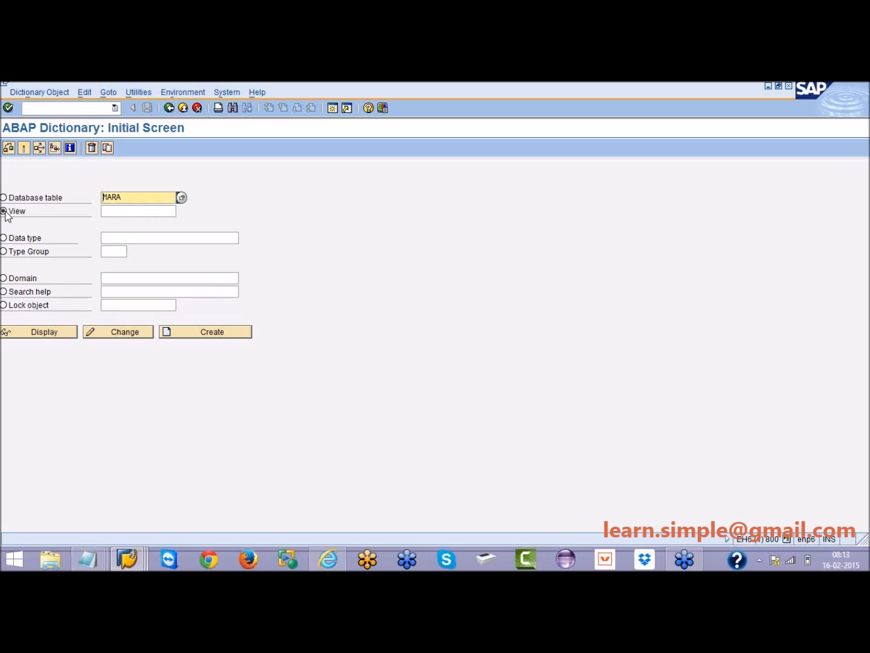
{"action": "key", "text": "Delete"}
{"action": "key", "text": "Delete"}
{"action": "key", "text": "Delete"}
{"action": "key", "text": "Delete"}
Switch to Notepad to review the notes on the view types, and return to SAP
{"action": "mouse_move", "coordinate": [90, 565]}
{"action": "left_click", "coordinate": [193, 510]}
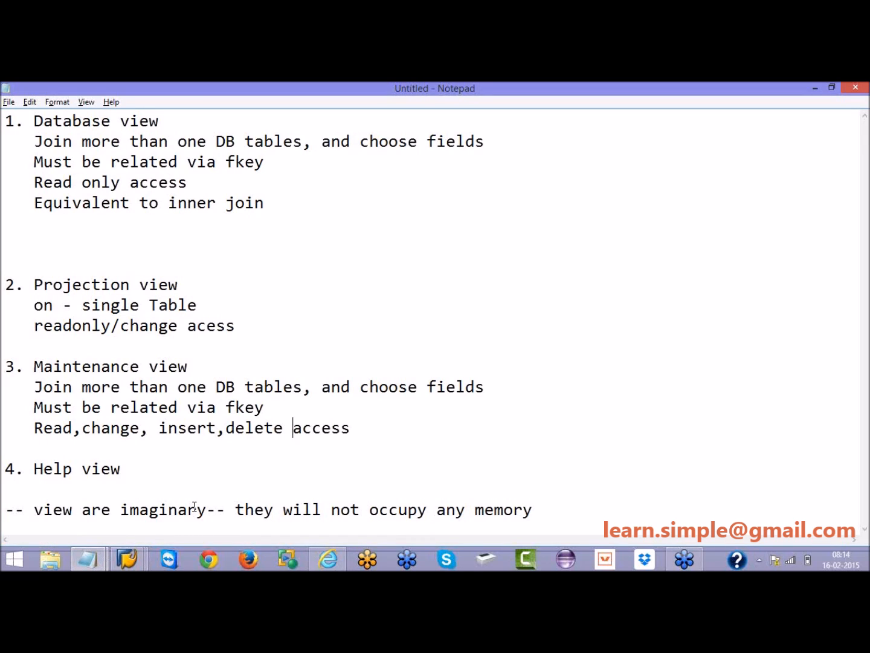
{"action": "key", "text": "alt+Tab"}
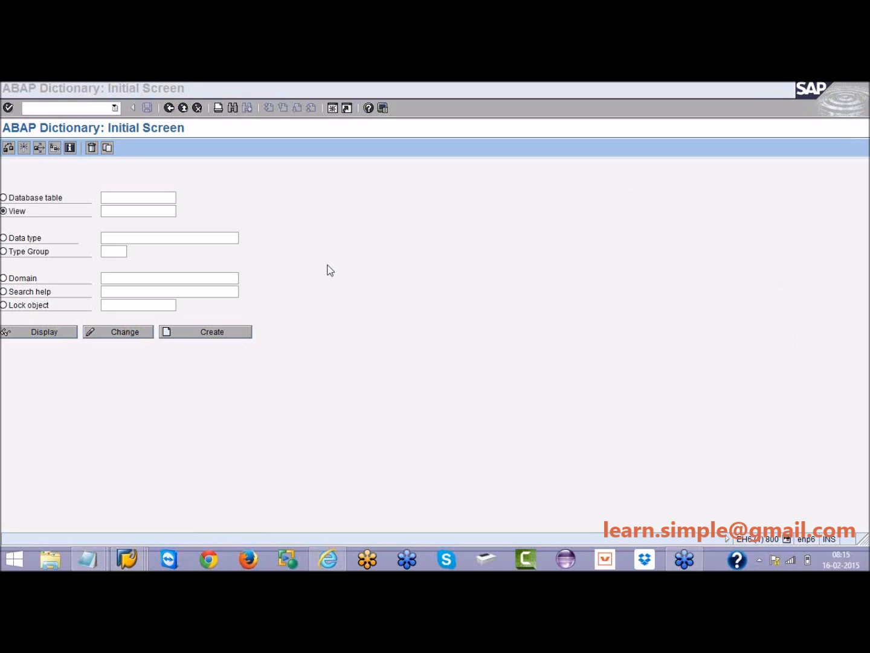
Display the field structure of database table ZNAREN_STUDENT, and return to SAP Easy Access
{"action": "left_click", "coordinate": [33, 205]}
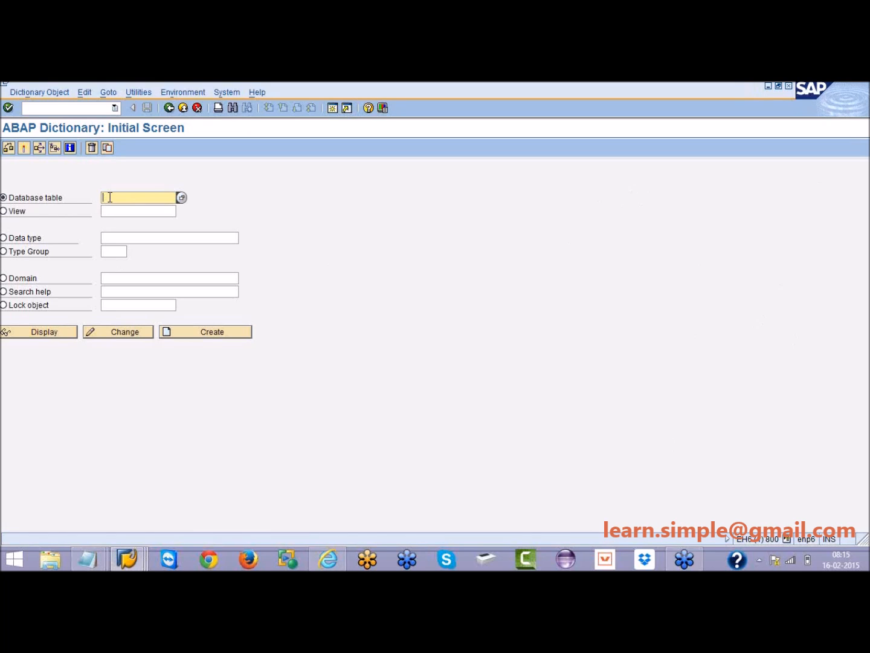
{"action": "left_click", "coordinate": [110, 197]}
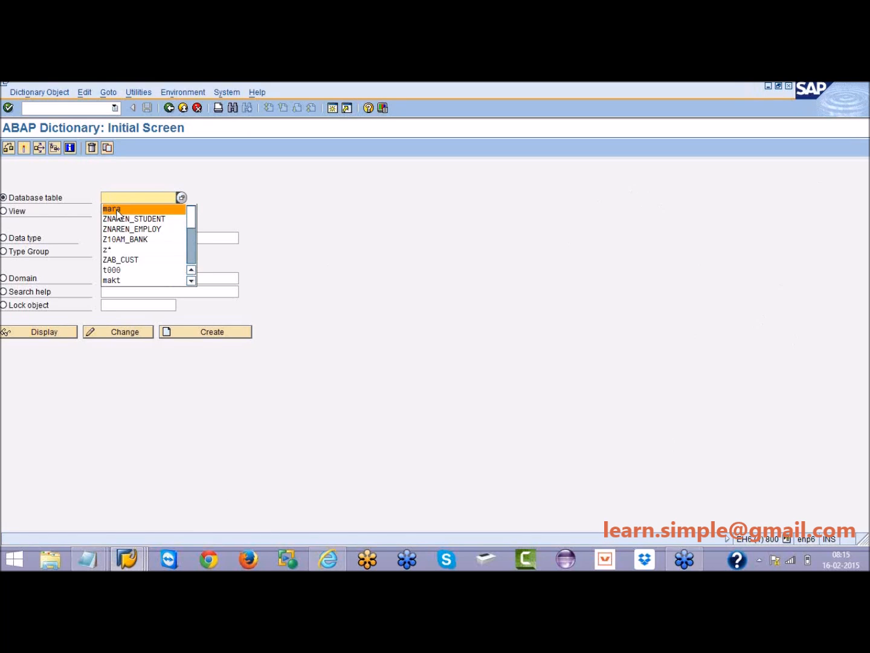
{"action": "left_click", "coordinate": [118, 218]}
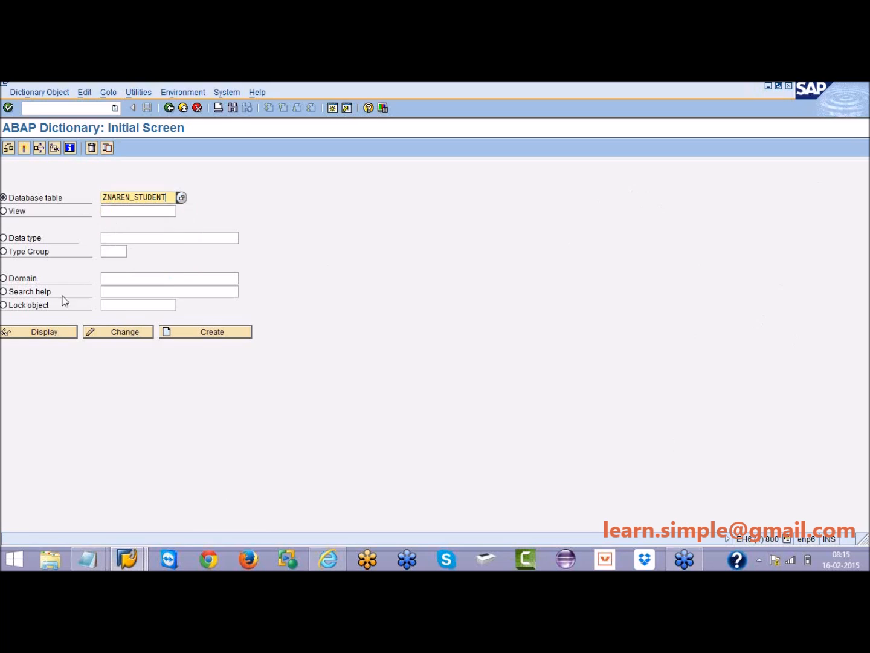
{"action": "left_click", "coordinate": [48, 332]}
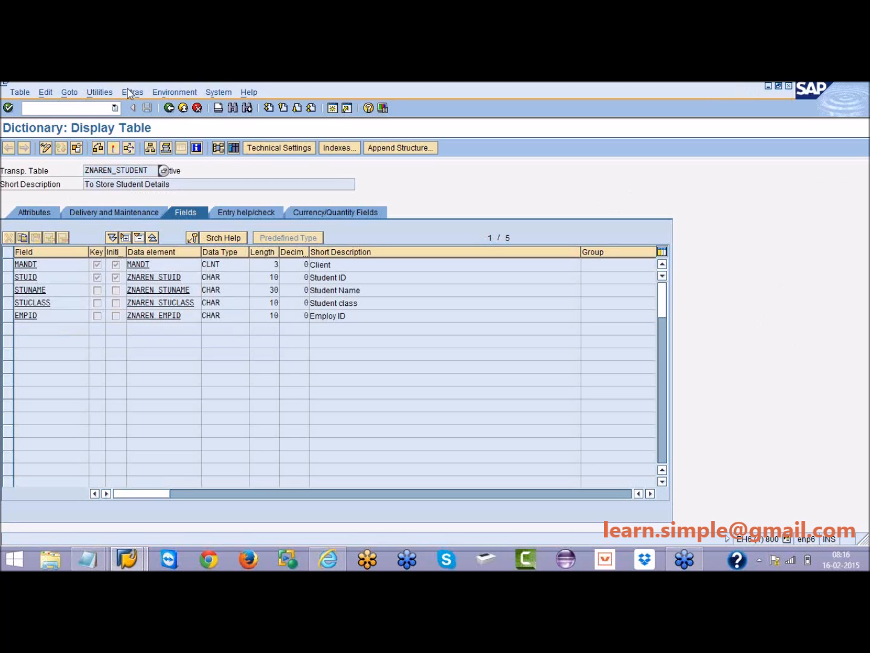
{"action": "left_click", "coordinate": [168, 110]}
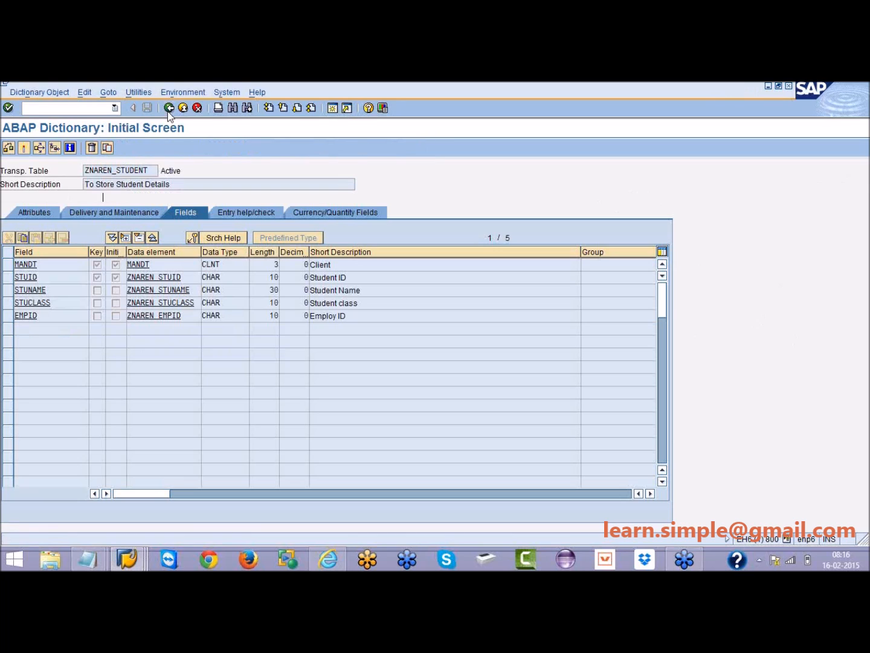
{"action": "left_click", "coordinate": [167, 110]}
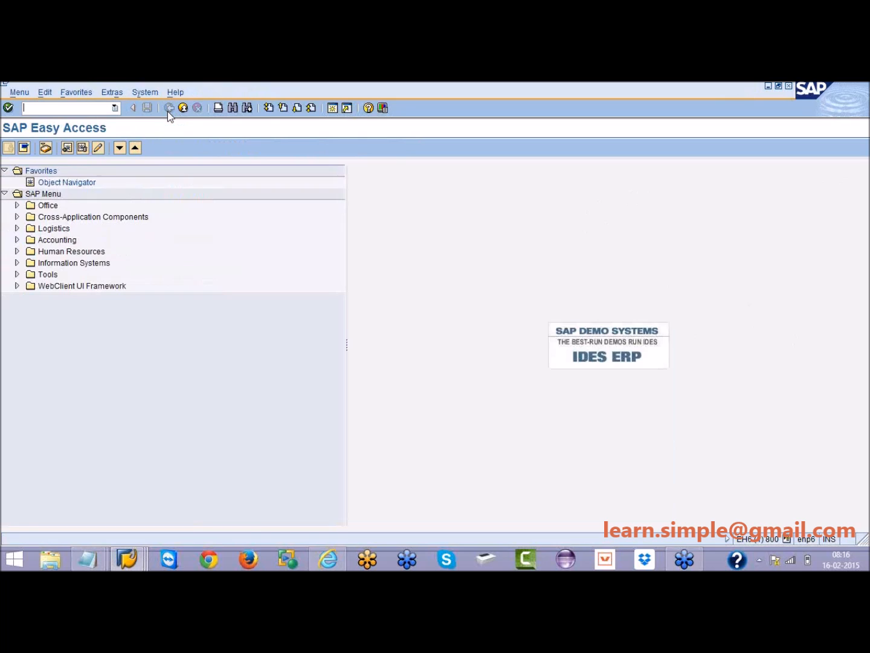
Run transaction SM30, open table ZNAREN_STUDENT for maintenance to review its entries, and go back
{"action": "type", "text": "sm30"}
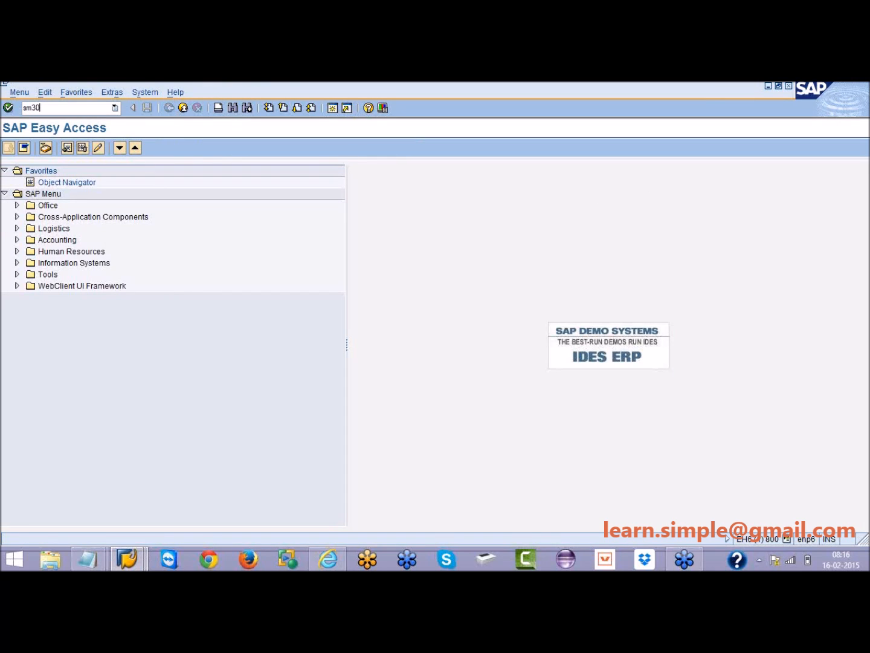
{"action": "key", "text": "Return"}
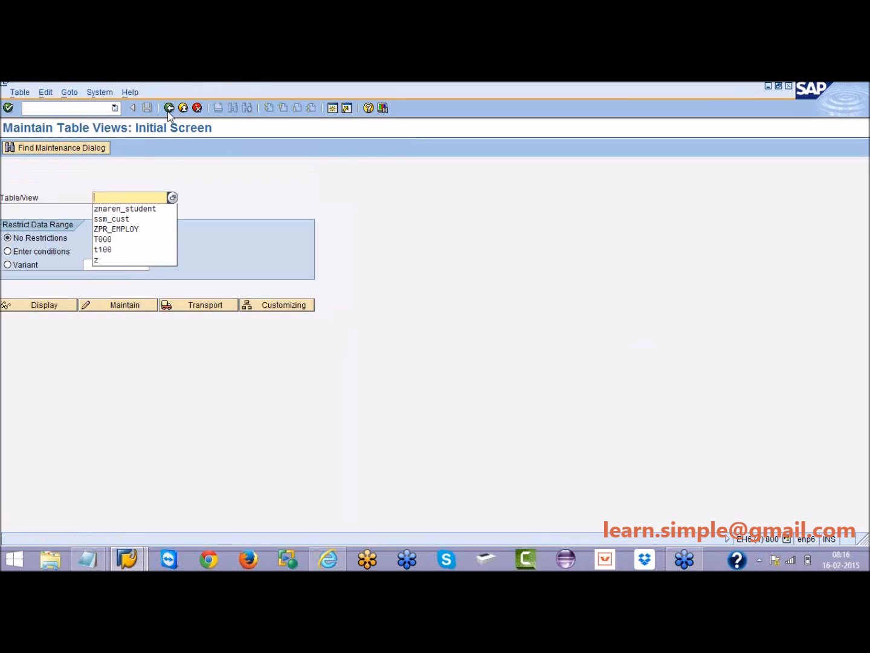
{"action": "left_click", "coordinate": [112, 209]}
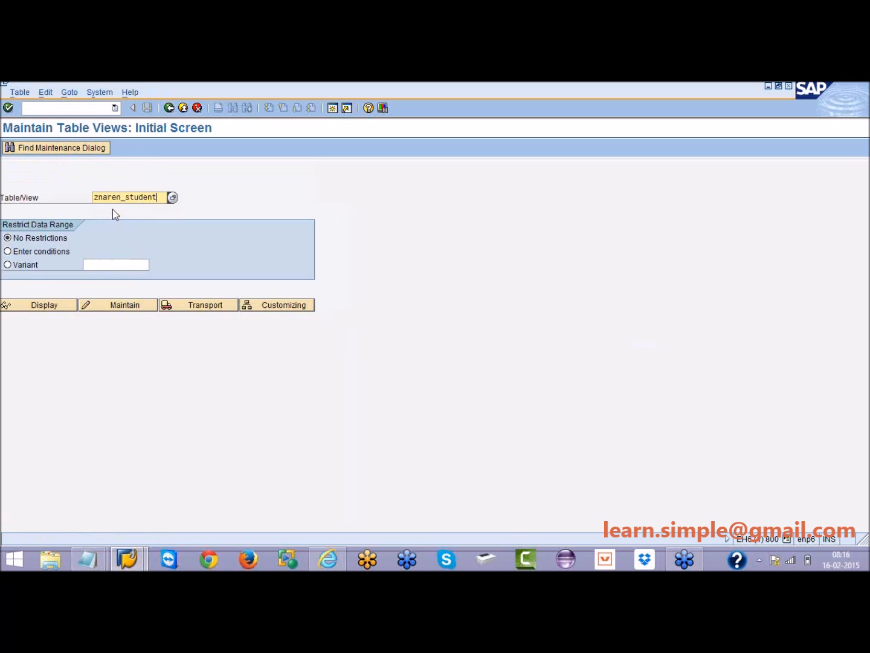
{"action": "left_click", "coordinate": [122, 309]}
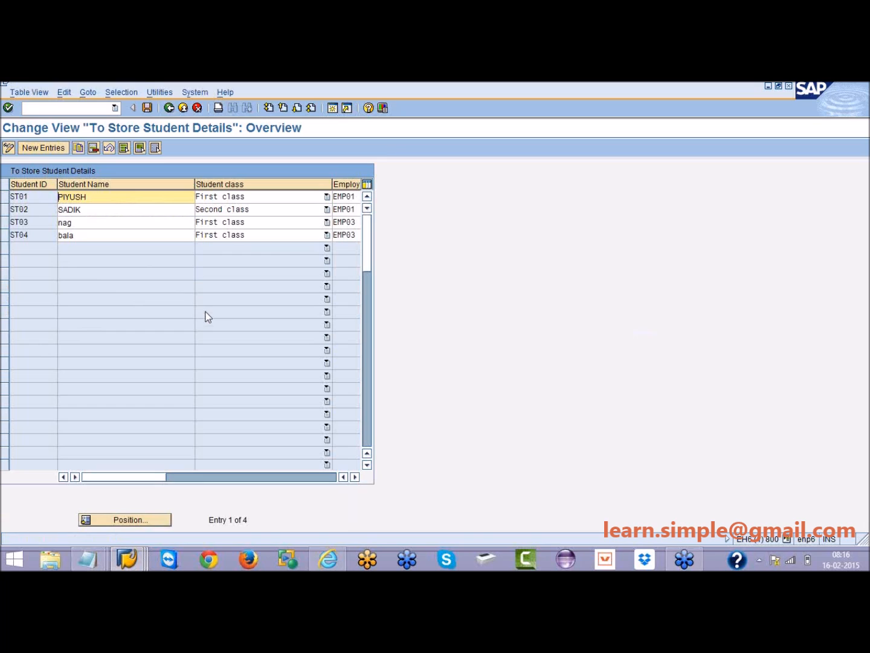
{"action": "left_click", "coordinate": [166, 111]}
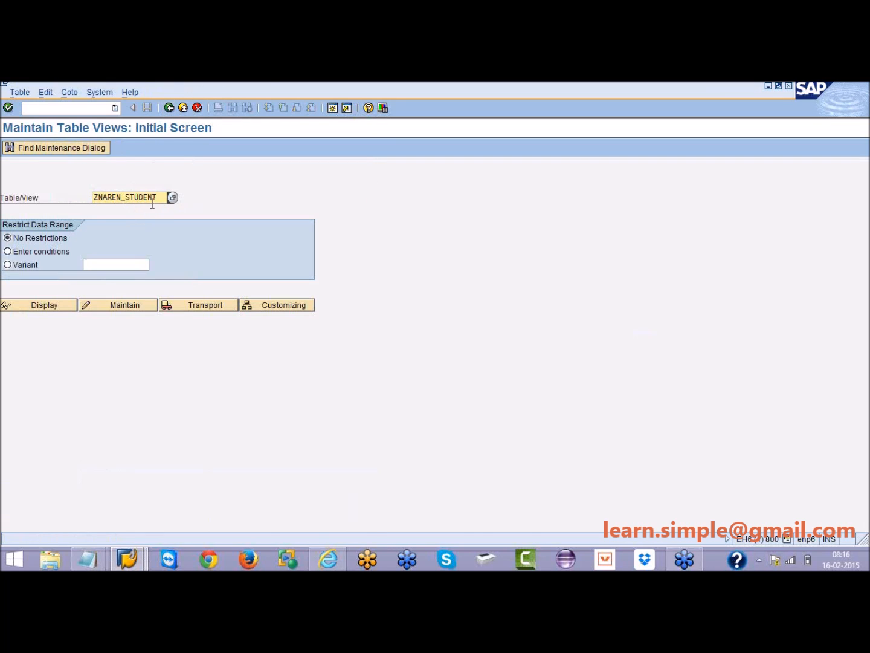
Enter sm30 as the command, re-enter znaren_student as the table to maintain, and exit the screen
{"action": "left_click", "coordinate": [115, 109]}
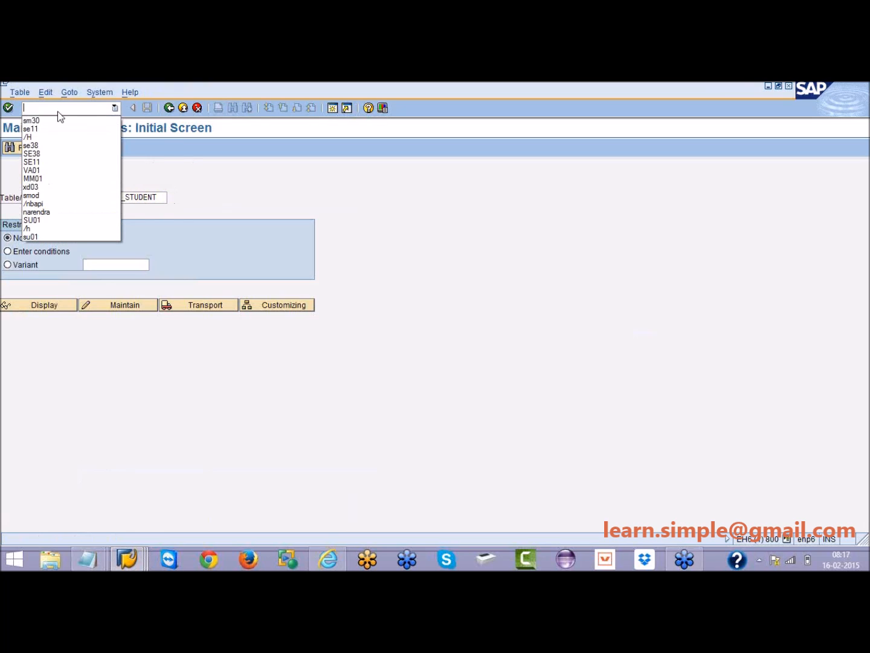
{"action": "left_click", "coordinate": [38, 119]}
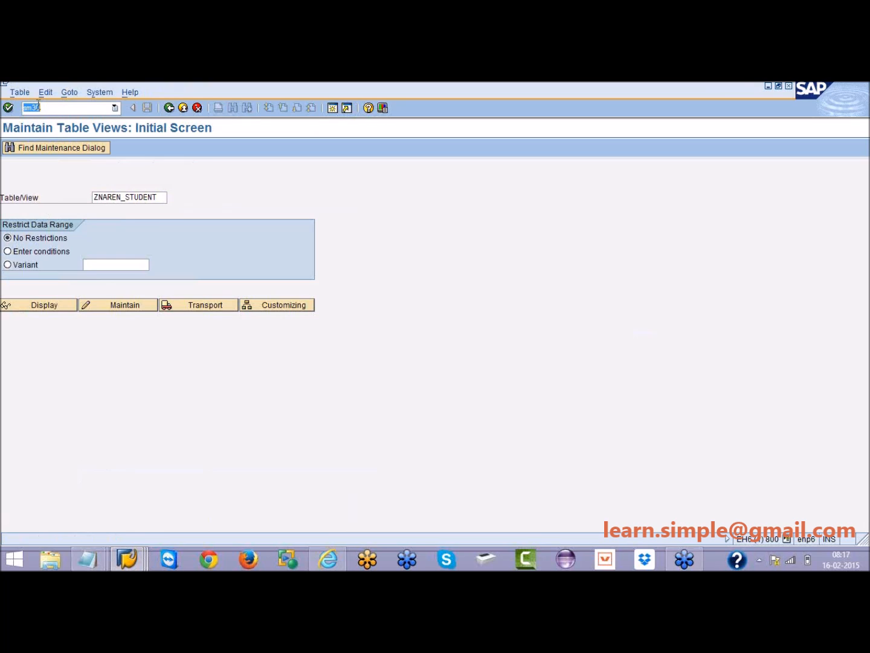
{"action": "left_click", "coordinate": [46, 107]}
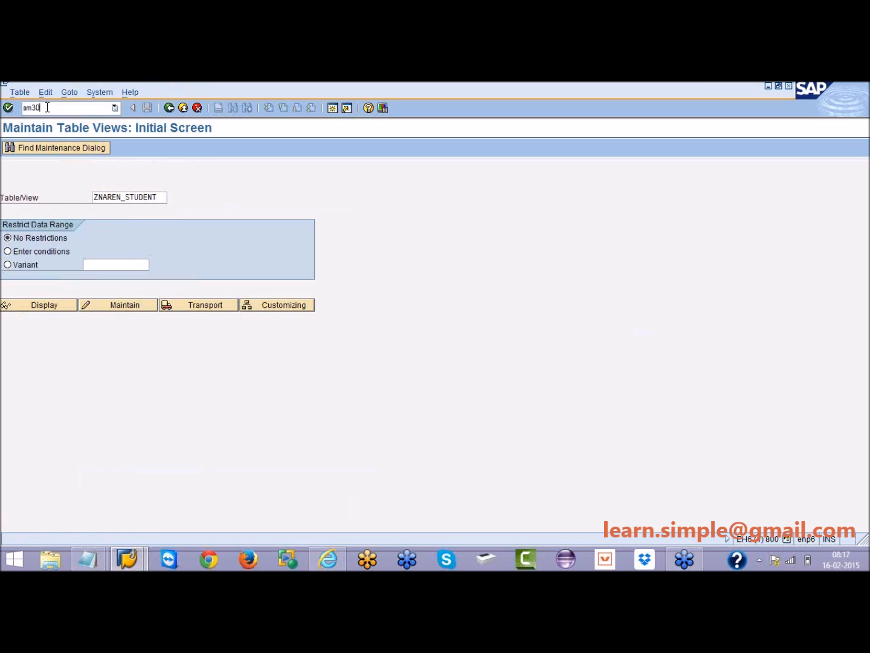
{"action": "left_click", "coordinate": [161, 199]}
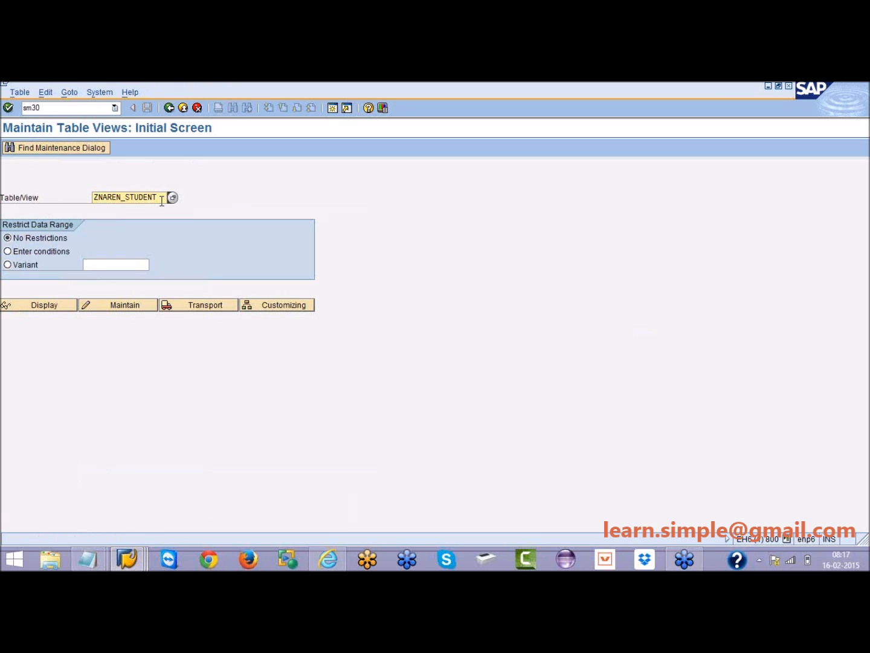
{"action": "key", "text": "BackSpace"}
{"action": "key", "text": "BackSpace"}
{"action": "key", "text": "BackSpace"}
{"action": "key", "text": "BackSpace"}
{"action": "key", "text": "BackSpace"}
{"action": "key", "text": "BackSpace"}
{"action": "key", "text": "BackSpace"}
{"action": "key", "text": "BackSpace"}
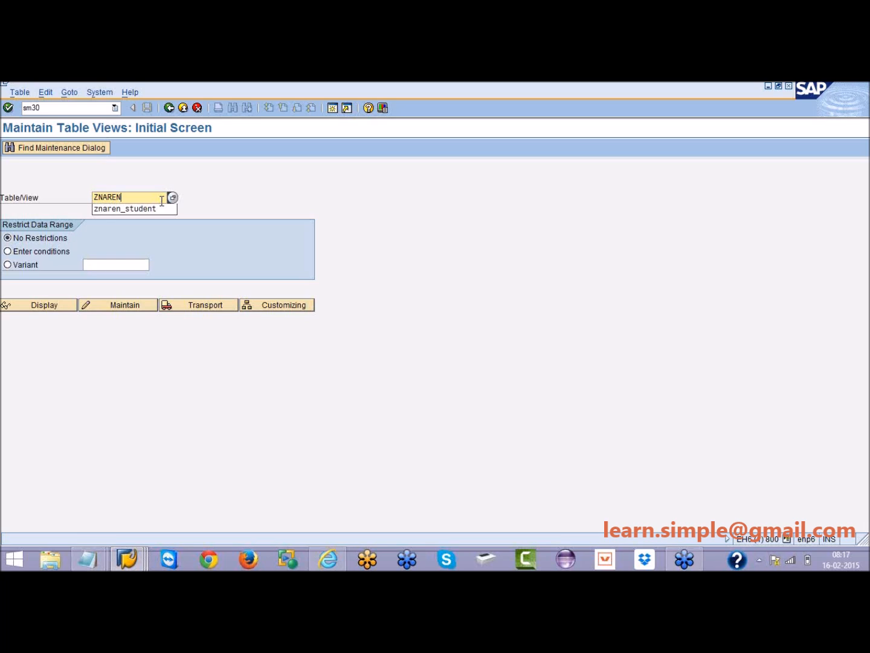
{"action": "left_click", "coordinate": [150, 213]}
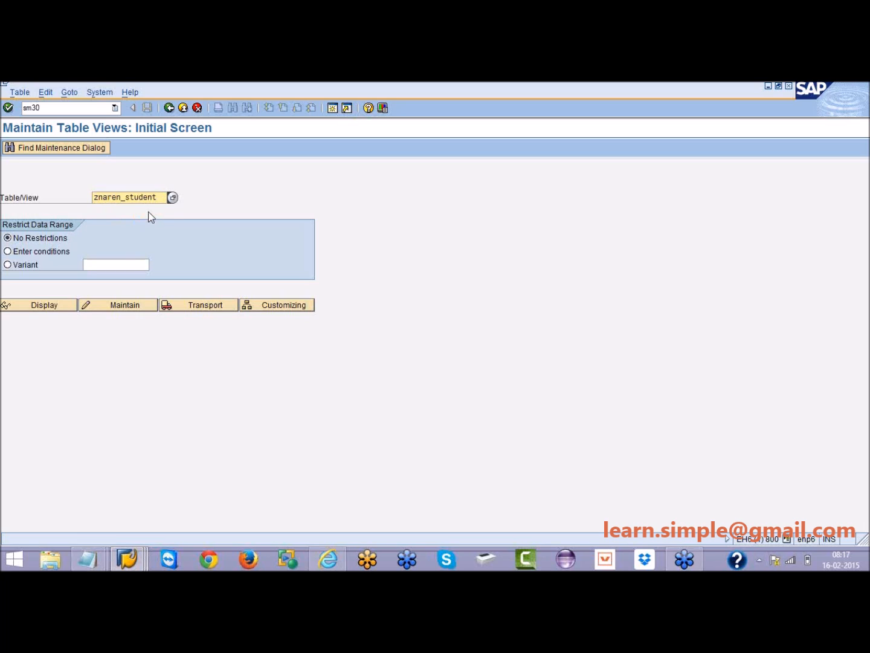
{"action": "left_click_drag", "start_coordinate": [159, 198], "coordinate": [144, 198]}
{"action": "double_click", "coordinate": [144, 197]}
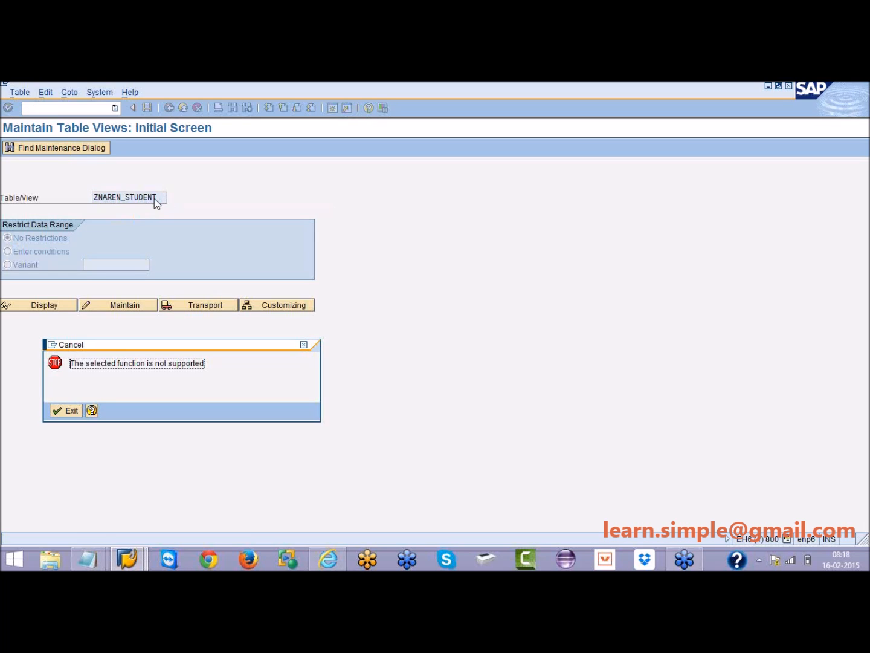
{"action": "key", "text": "Return"}
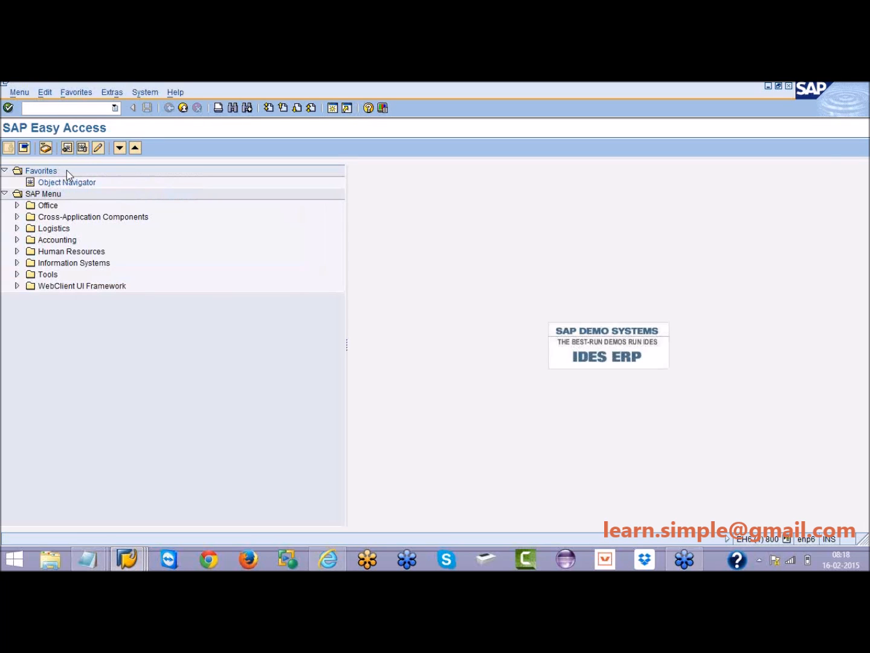
Reopen transaction SM30 to examine the table name entry on its initial screen, and exit to SAP Easy Access
{"action": "type", "text": "sm30"}
{"action": "key", "text": "Return"}
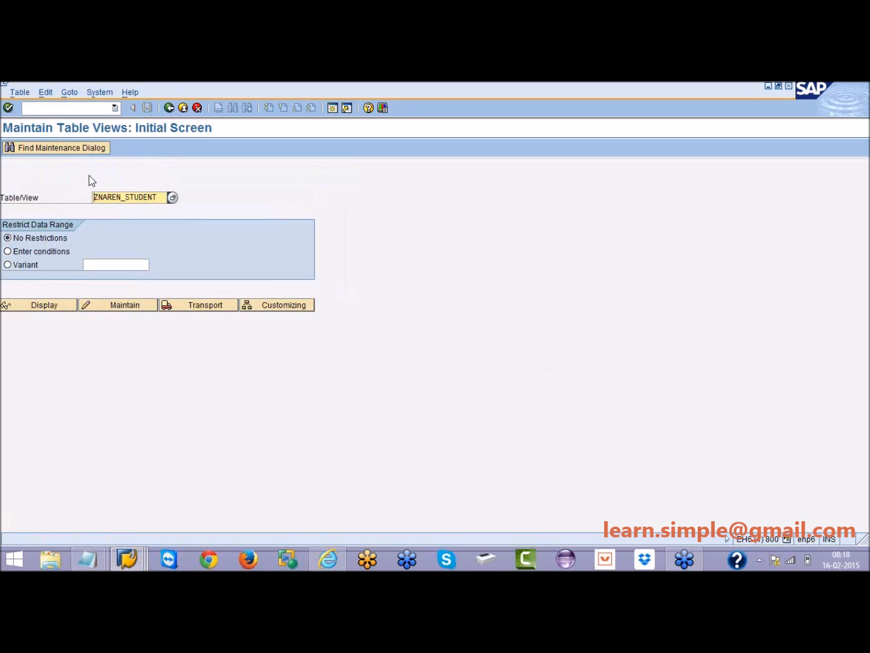
{"action": "left_click_drag", "start_coordinate": [155, 197], "coordinate": [94, 197]}
{"action": "left_click", "coordinate": [94, 194]}
{"action": "left_click", "coordinate": [185, 112]}
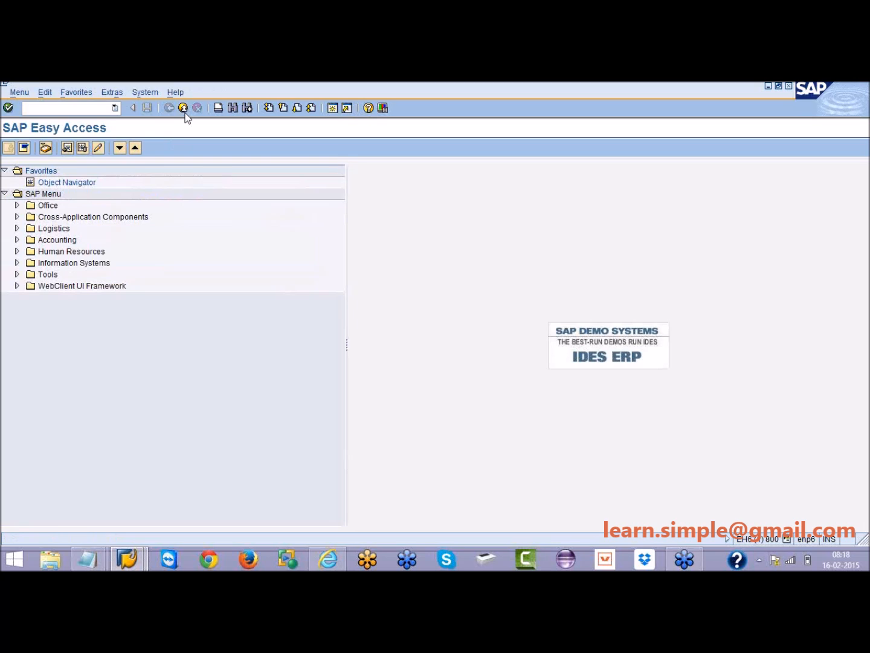
Run transaction SE93 and start creating the transaction code ZNAREN_TEST
{"action": "type", "text": "se93"}
{"action": "key", "text": "Return"}
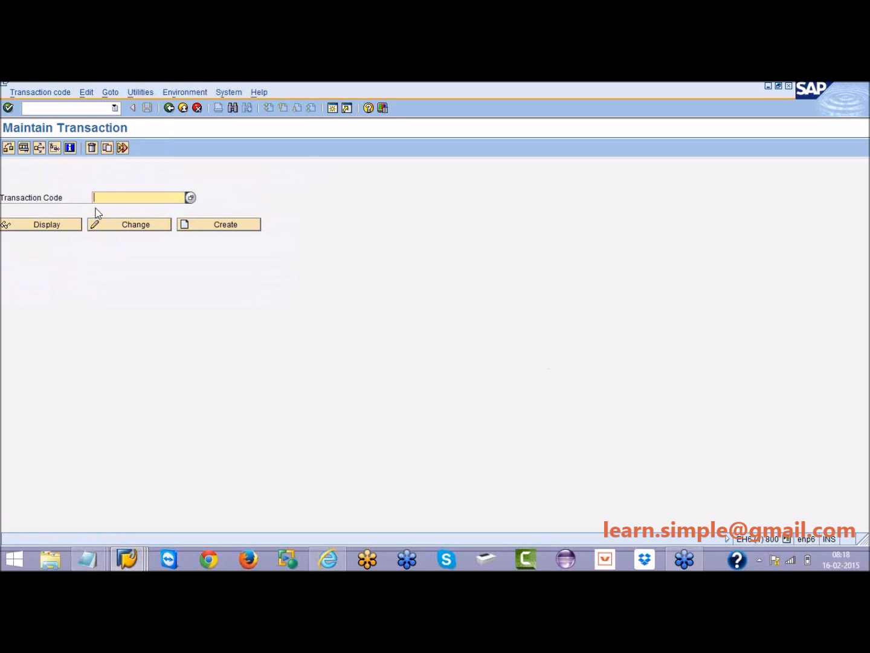
{"action": "type", "text": "z"}
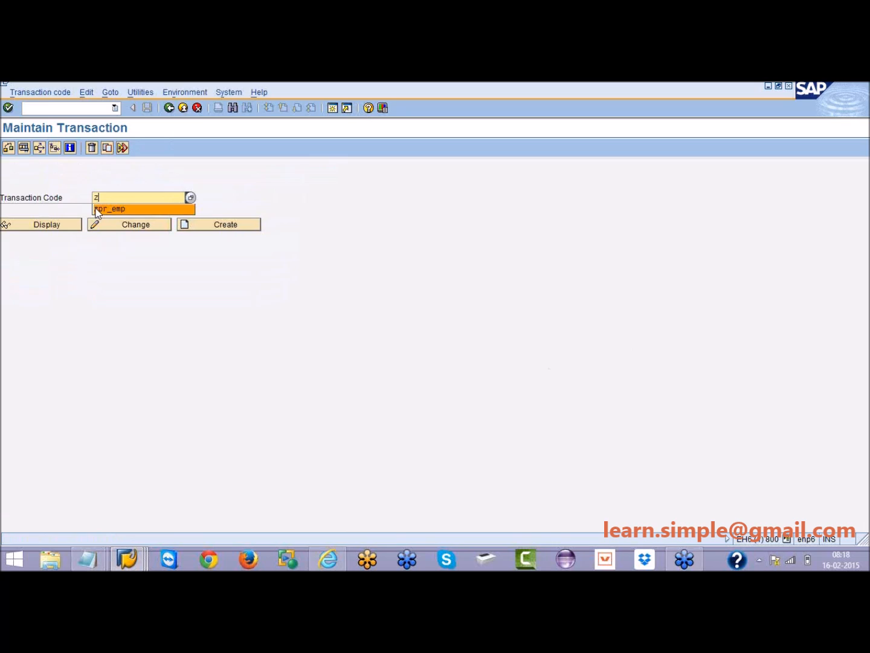
{"action": "type", "text": "naren_"}
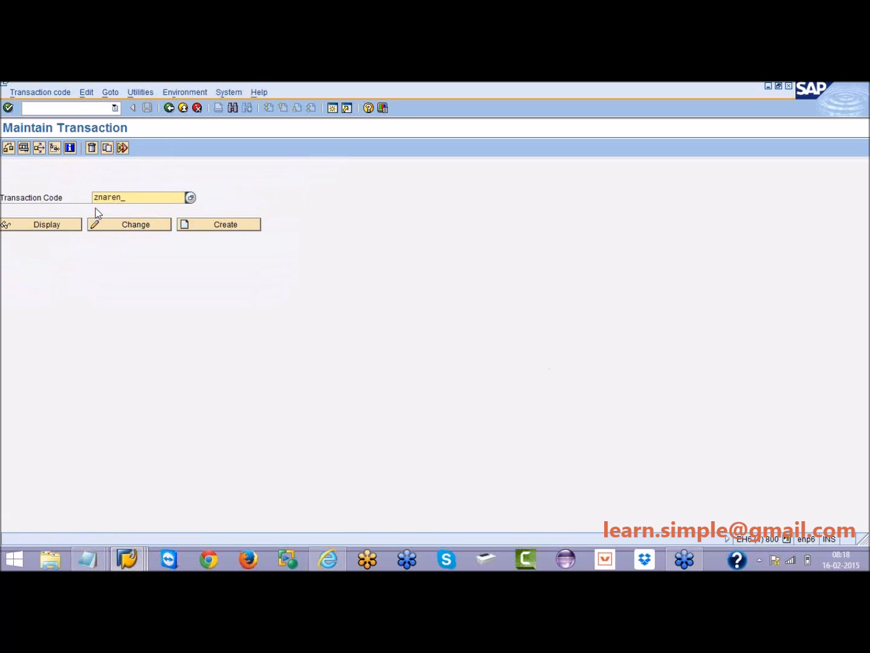
{"action": "type", "text": "test"}
{"action": "left_click", "coordinate": [210, 223]}
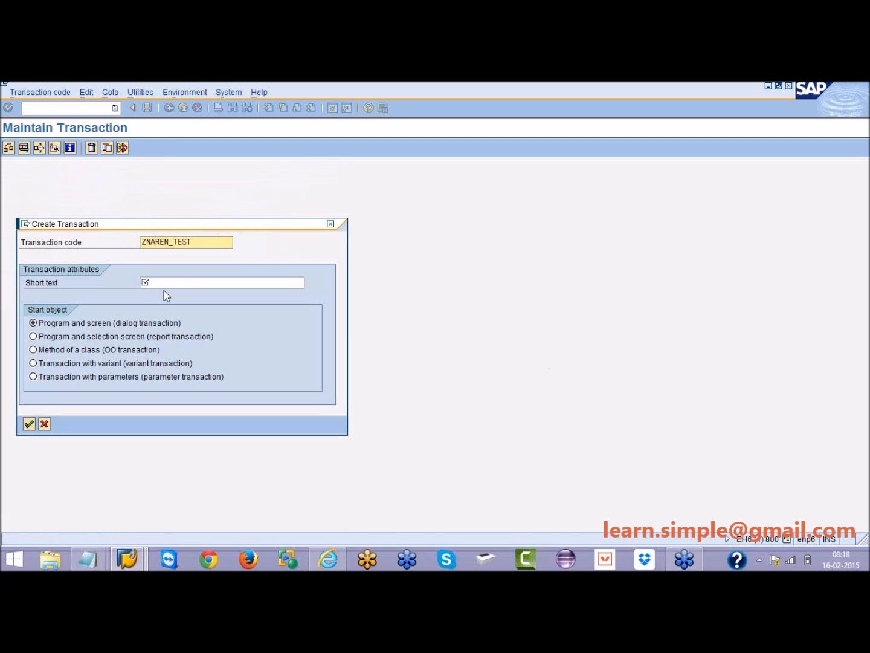
Give the new transaction the short text "my own transaction" and create it as a transaction with parameters
{"action": "left_click", "coordinate": [170, 284]}
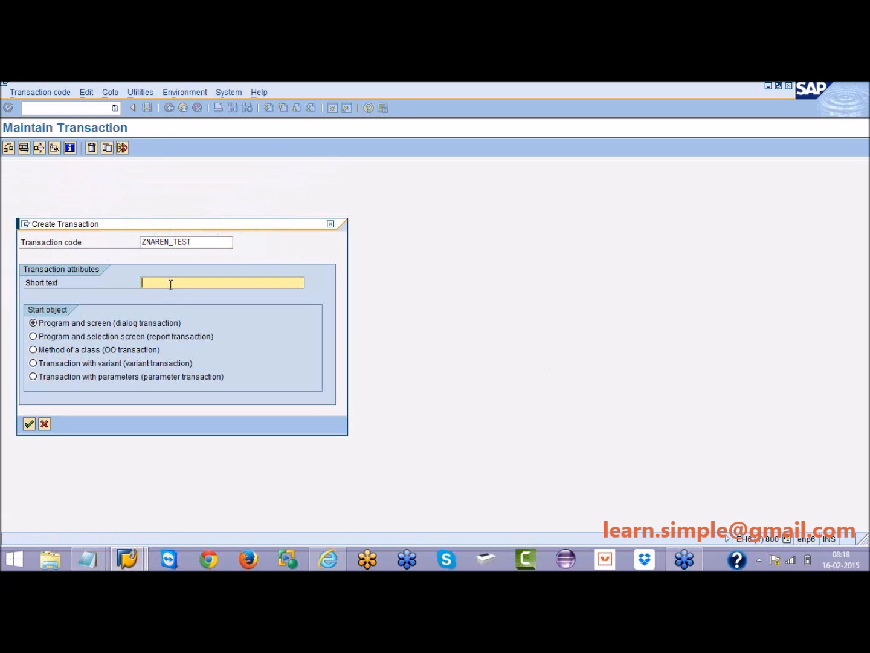
{"action": "type", "text": "my own transaction"}
{"action": "left_click", "coordinate": [33, 377]}
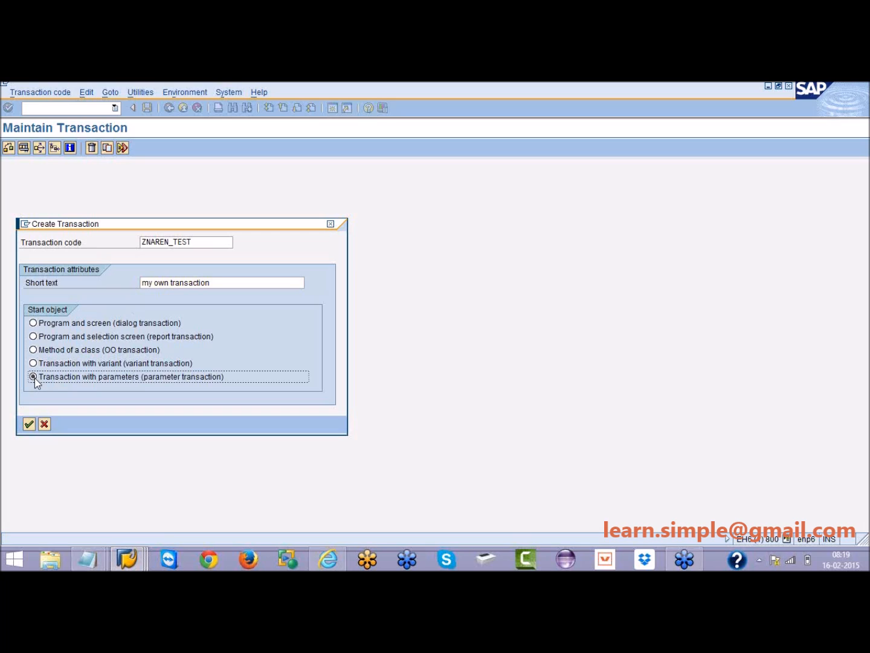
{"action": "left_click", "coordinate": [30, 423]}
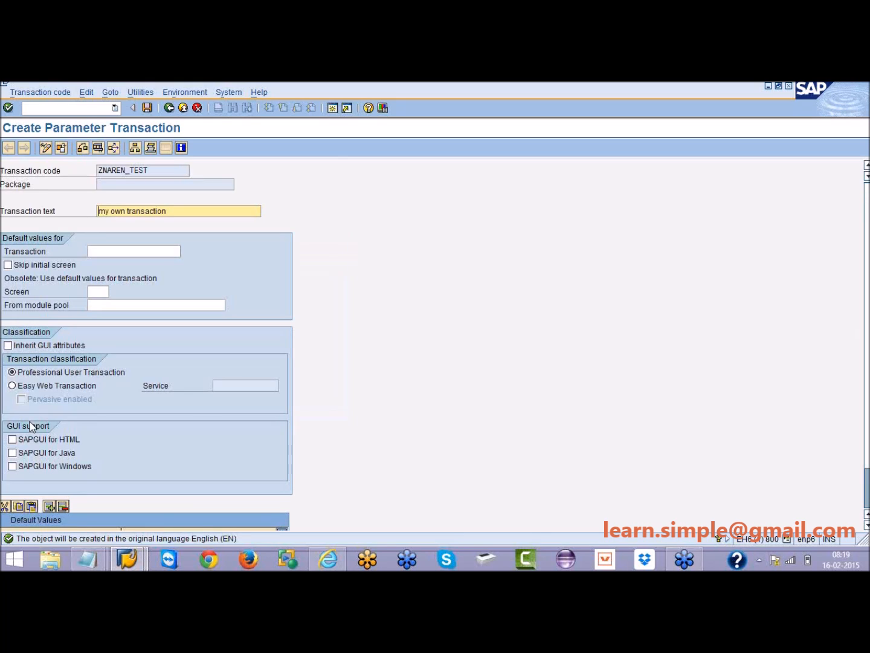
Set SM30 as the transaction for the default values and enable skipping its initial screen
{"action": "left_click", "coordinate": [111, 252]}
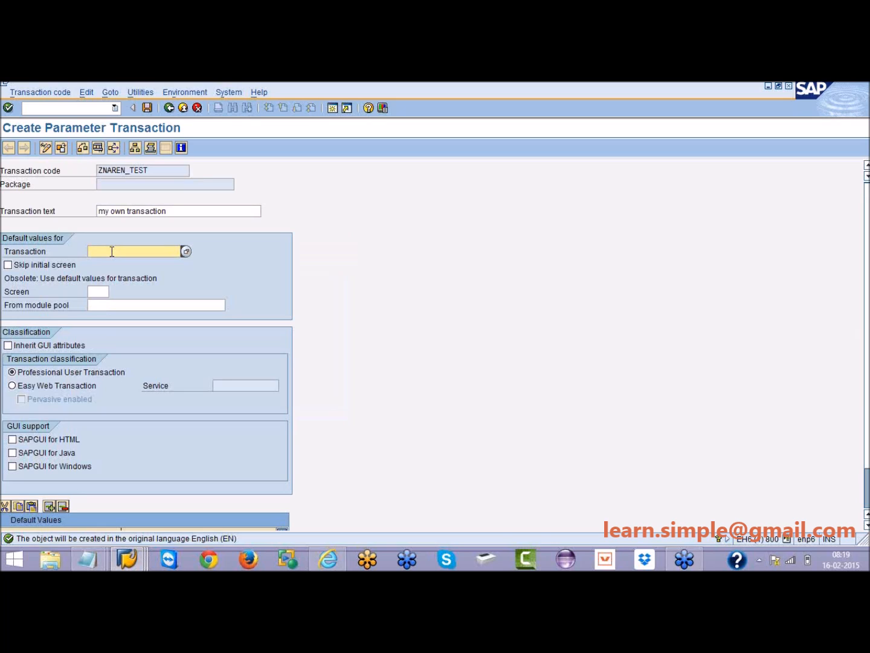
{"action": "type", "text": "SM30"}
{"action": "left_click", "coordinate": [9, 265]}
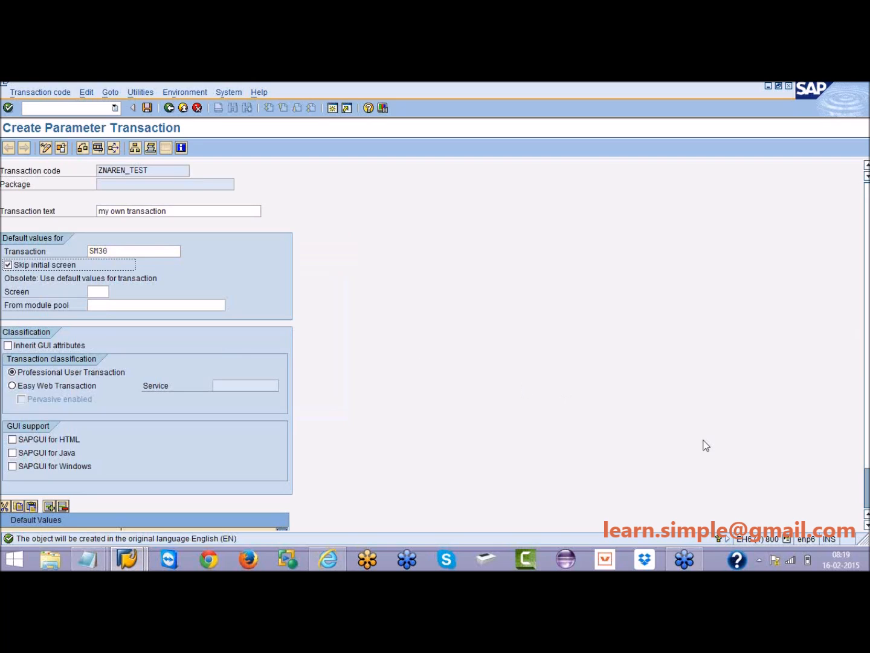
Check the field list for the default values, and save transaction ZNAREN_TEST as a local object
{"action": "left_click", "coordinate": [866, 527]}
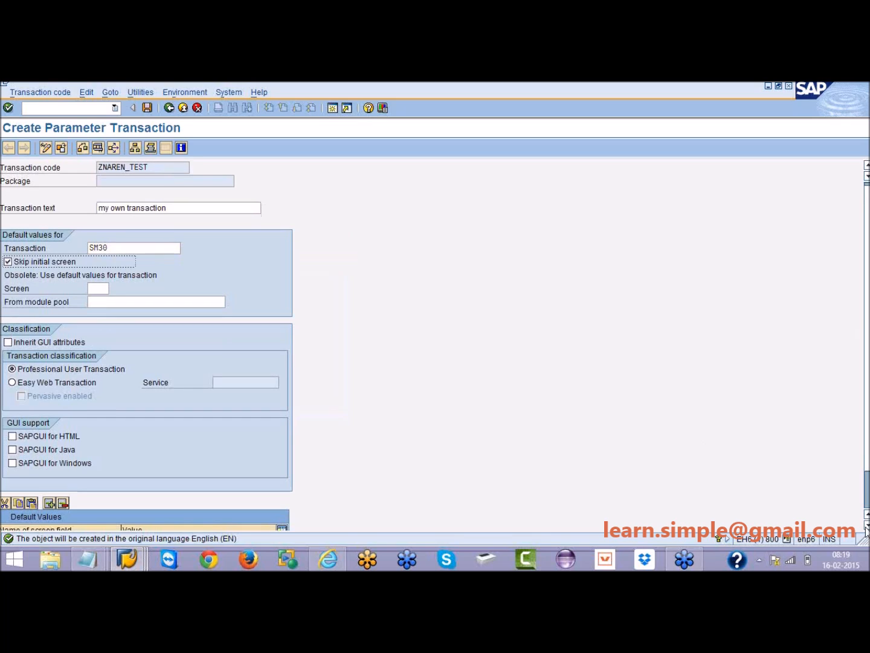
{"action": "left_click", "coordinate": [866, 528]}
{"action": "left_click", "coordinate": [866, 527]}
{"action": "left_click", "coordinate": [867, 528]}
{"action": "left_click", "coordinate": [866, 527]}
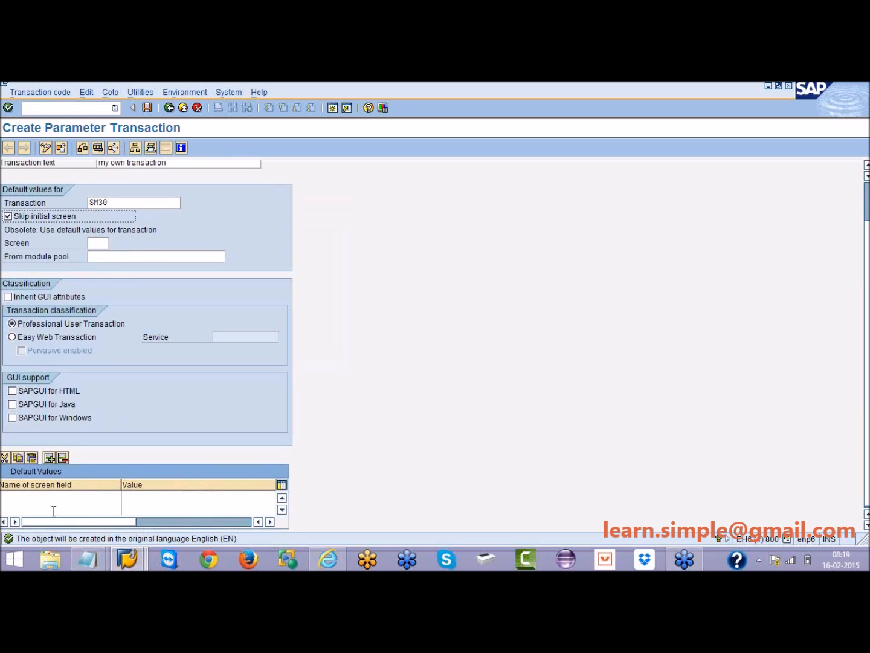
{"action": "left_click", "coordinate": [69, 496]}
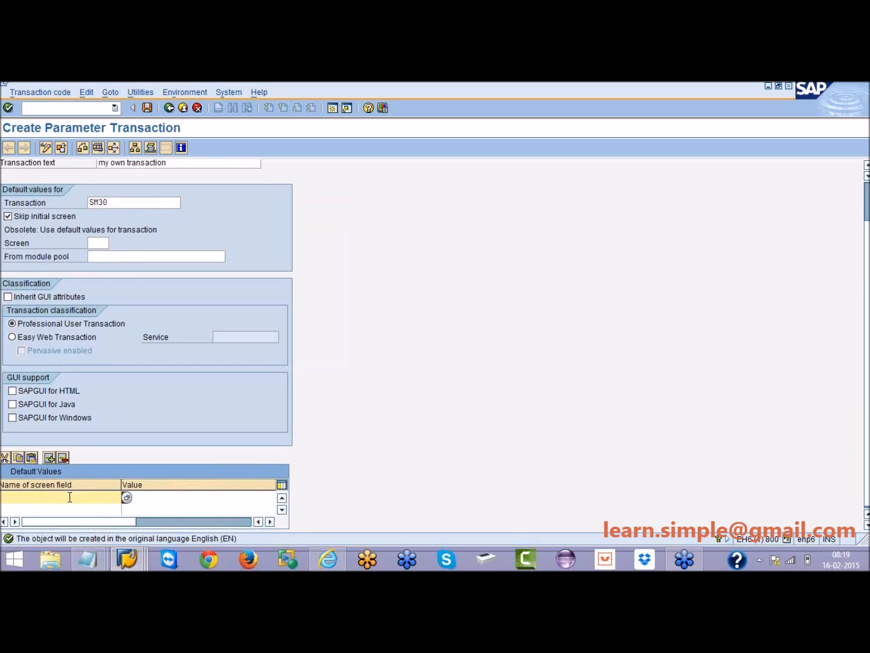
{"action": "left_click", "coordinate": [127, 498]}
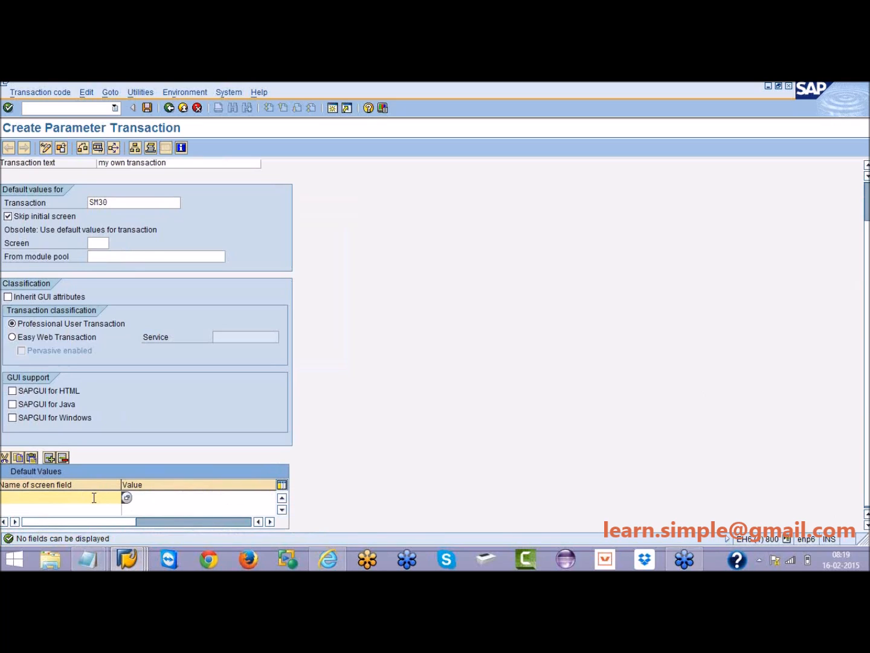
{"action": "left_click", "coordinate": [147, 107]}
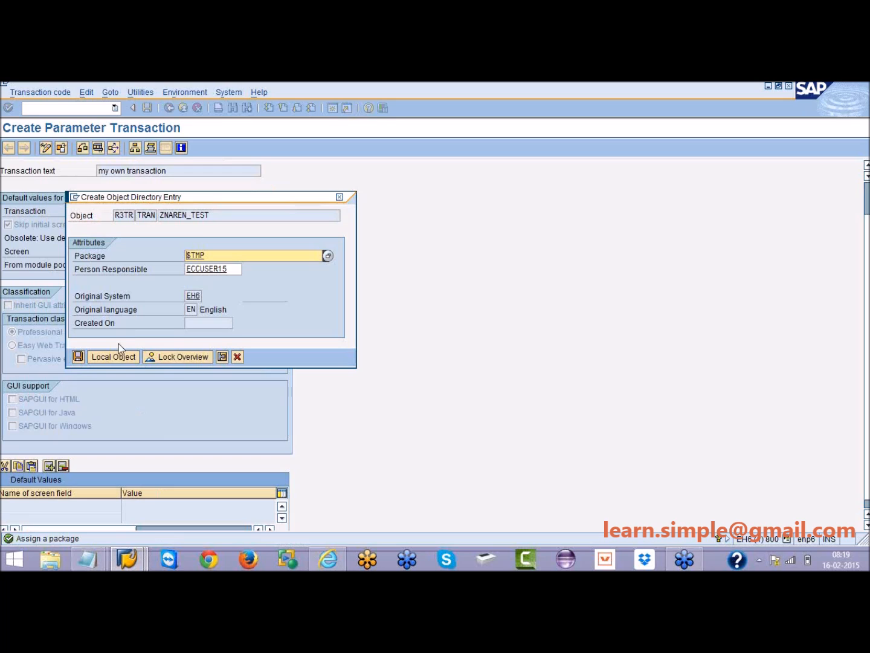
{"action": "left_click", "coordinate": [112, 356]}
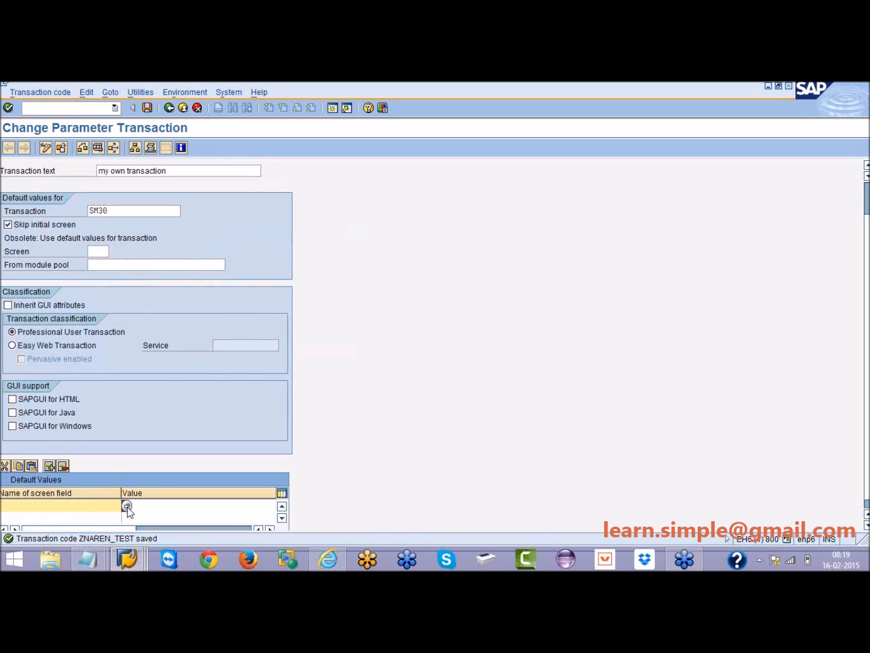
Add the screen field VIEWNAME to the default values with the value ZNAREN_STUDENT
{"action": "left_click", "coordinate": [126, 506]}
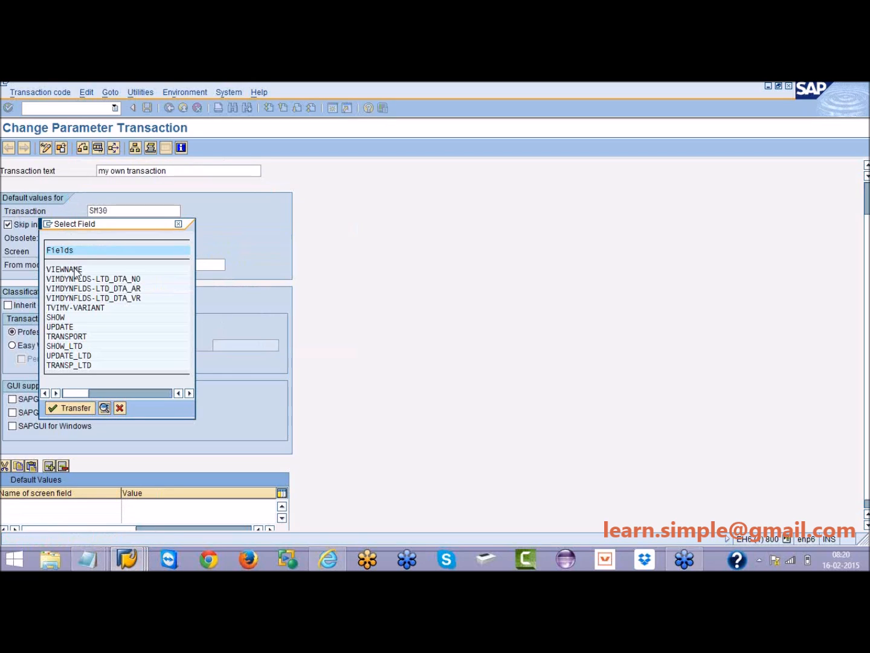
{"action": "double_click", "coordinate": [75, 269]}
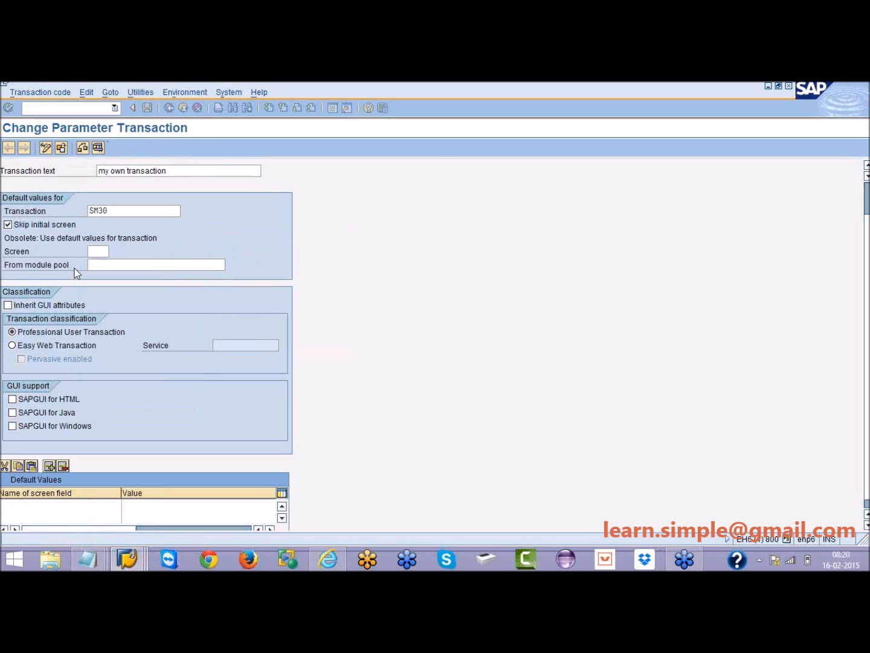
{"action": "left_click", "coordinate": [146, 509]}
{"action": "type", "text": "ZNAREN_STUDENT"}
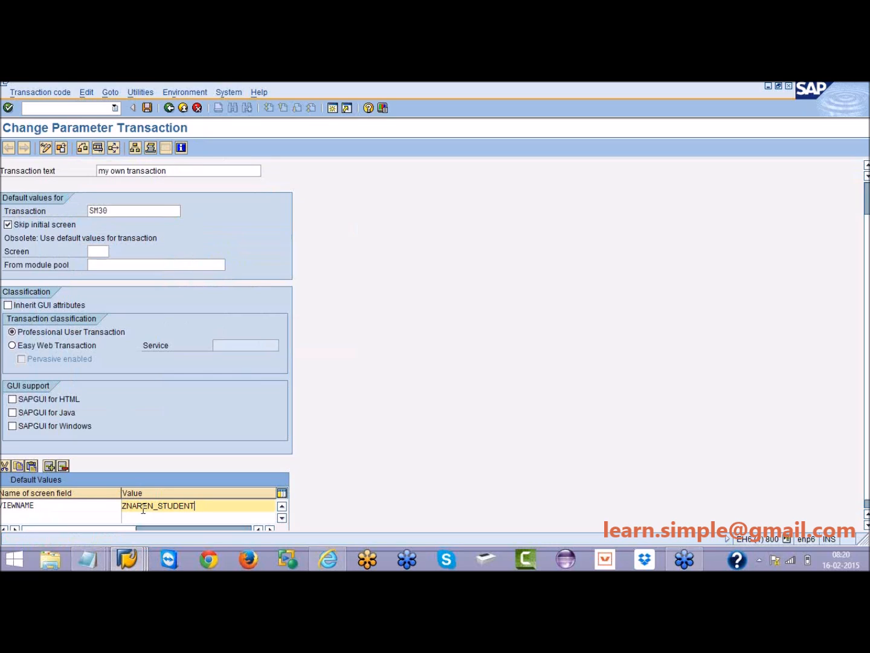
Add the screen field UPDATE with the default value X, and save and check the transaction for consistency
{"action": "left_click", "coordinate": [94, 516]}
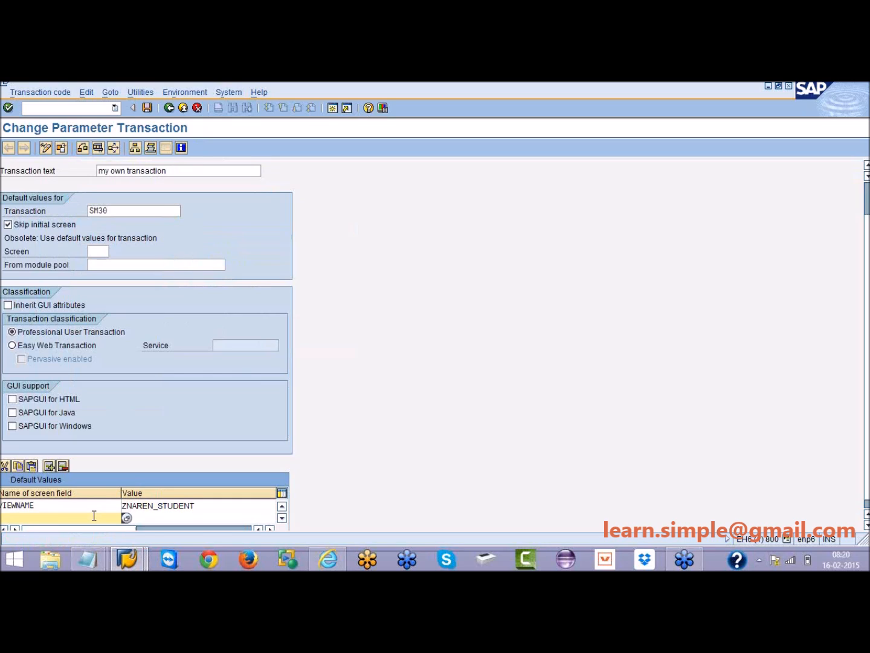
{"action": "left_click", "coordinate": [126, 519]}
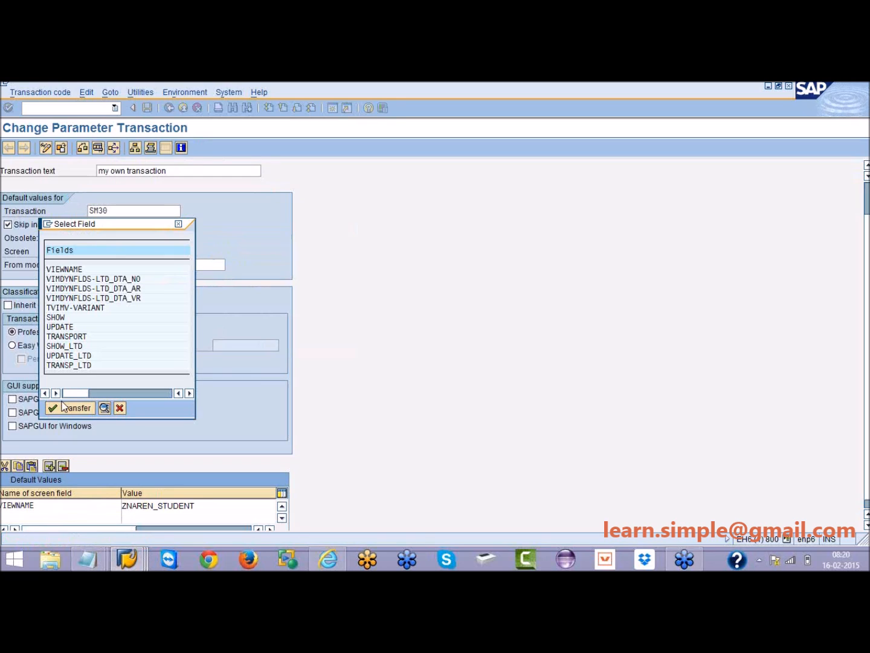
{"action": "double_click", "coordinate": [62, 327]}
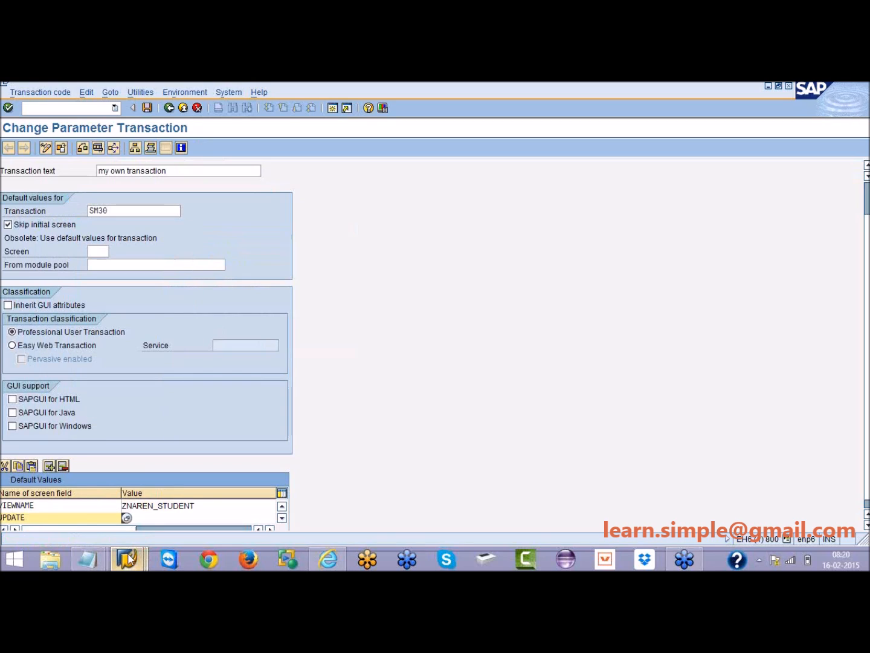
{"action": "left_click", "coordinate": [147, 518]}
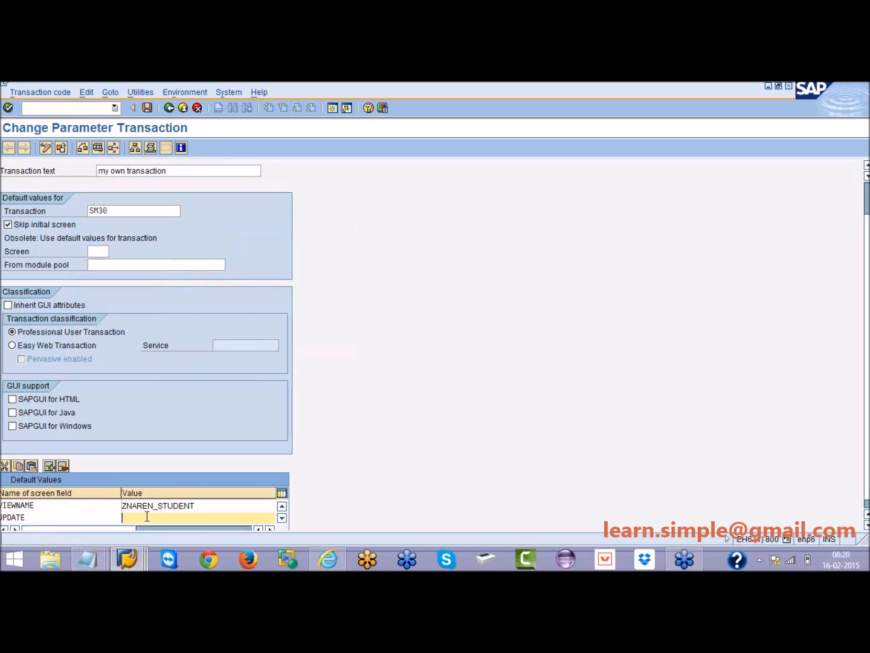
{"action": "type", "text": "X"}
{"action": "left_click", "coordinate": [147, 108]}
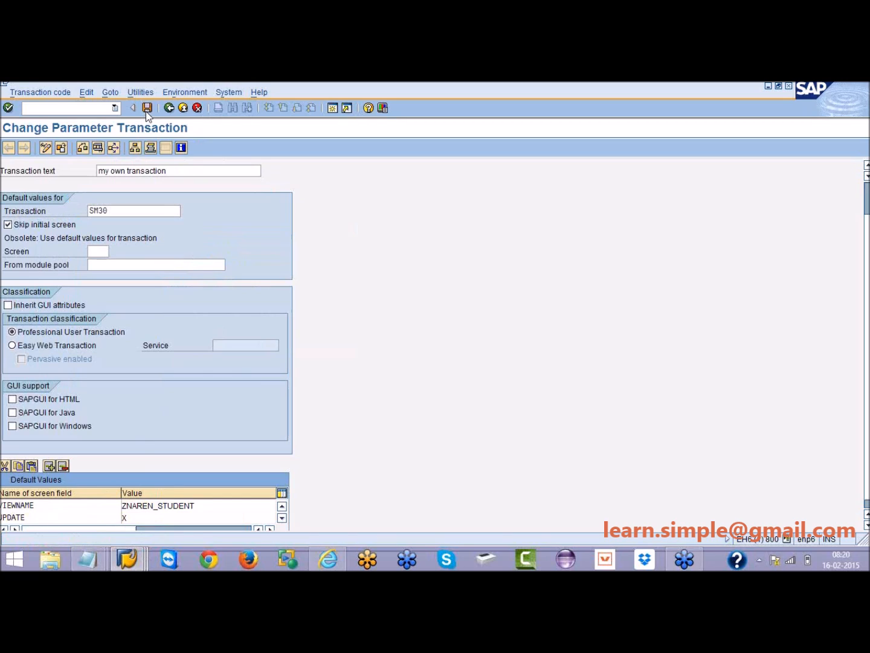
{"action": "left_click", "coordinate": [83, 151]}
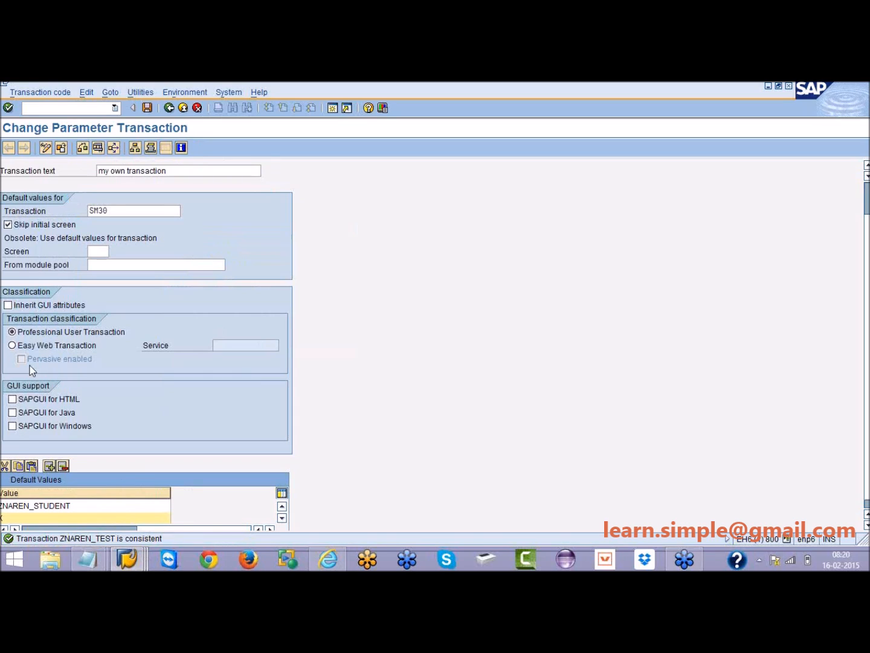
Enable GUI support for HTML, Java and Windows, and save the transaction
{"action": "left_click", "coordinate": [14, 400]}
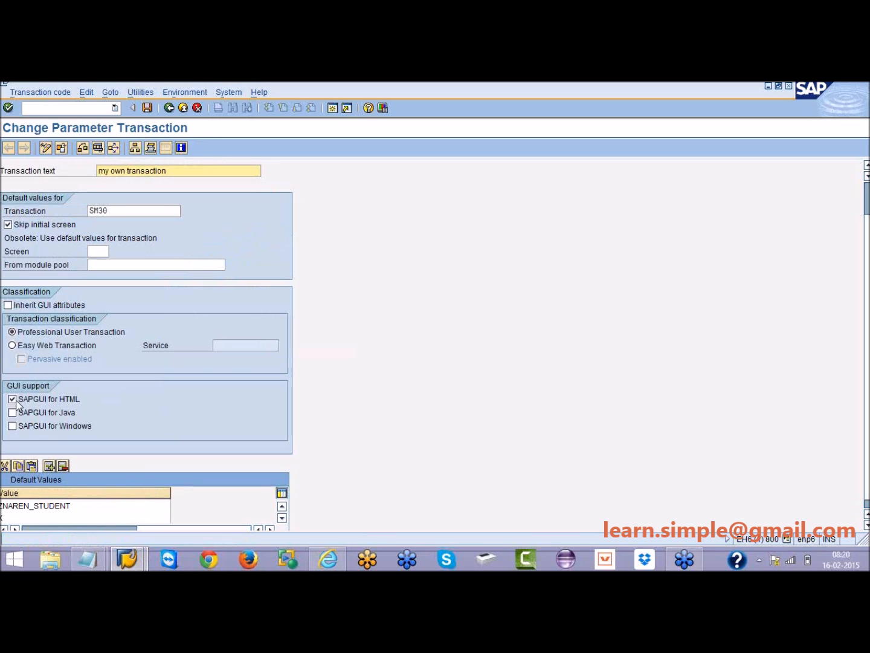
{"action": "left_click", "coordinate": [13, 413]}
{"action": "left_click", "coordinate": [12, 426]}
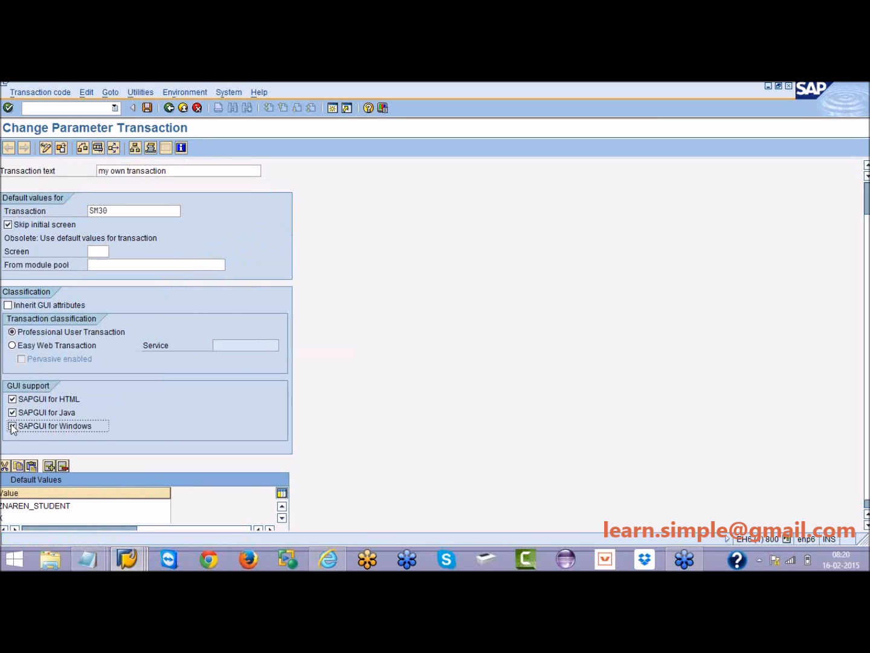
{"action": "left_click", "coordinate": [90, 400]}
{"action": "left_click", "coordinate": [90, 400]}
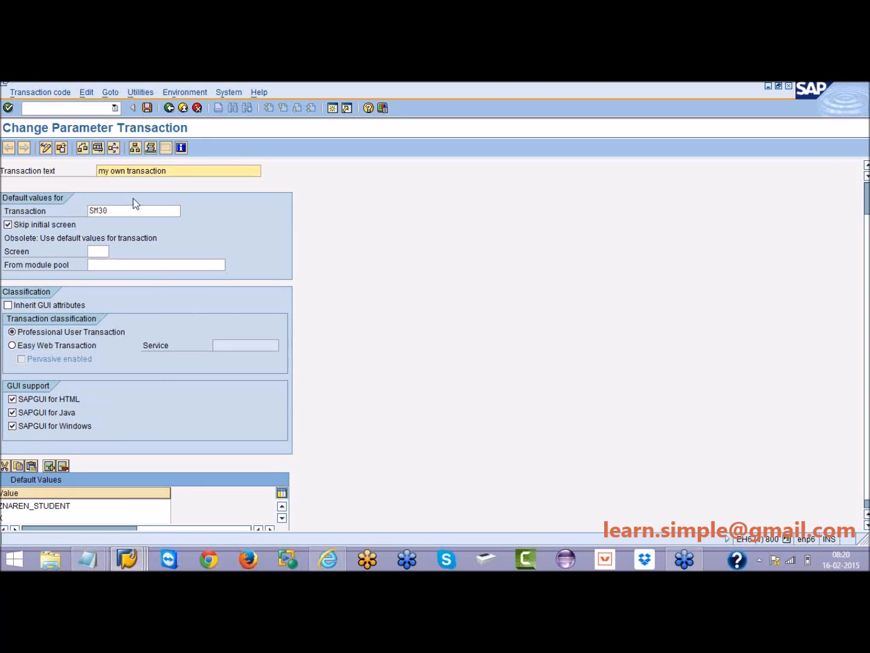
{"action": "left_click", "coordinate": [146, 108]}
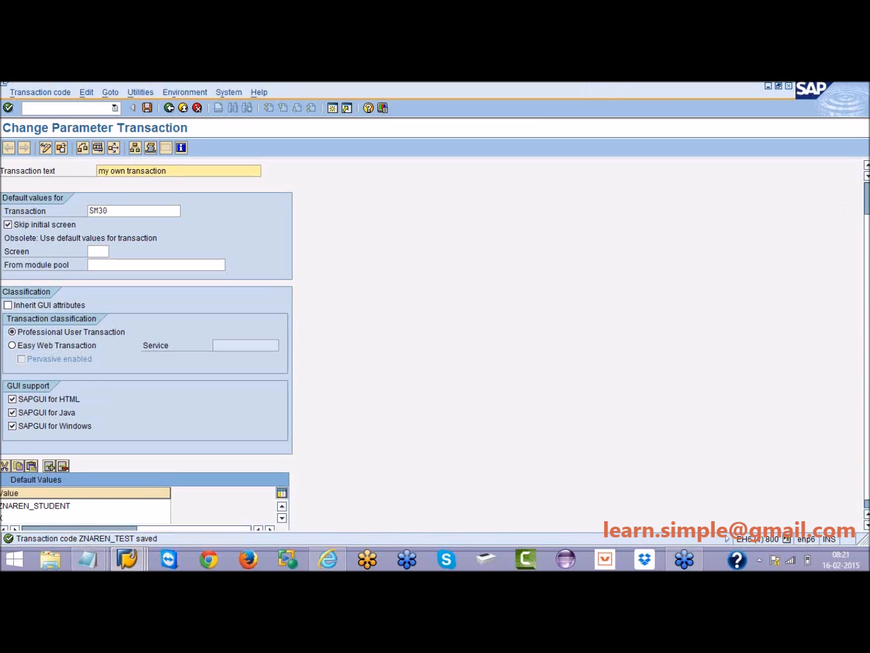
Copy the transaction code ZNAREN_TEST, return to SAP Easy Access and run it
{"action": "scroll", "coordinate": [866, 390], "scroll_direction": "up", "scroll_amount": 1}
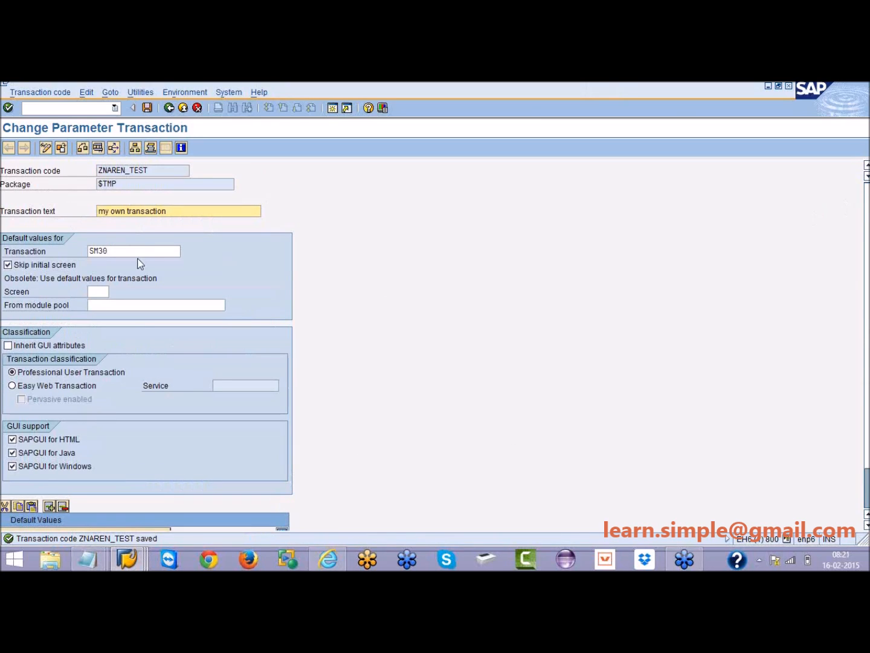
{"action": "left_click_drag", "start_coordinate": [155, 175], "coordinate": [84, 179]}
{"action": "key", "text": "ctrl+c"}
{"action": "left_click", "coordinate": [85, 179]}
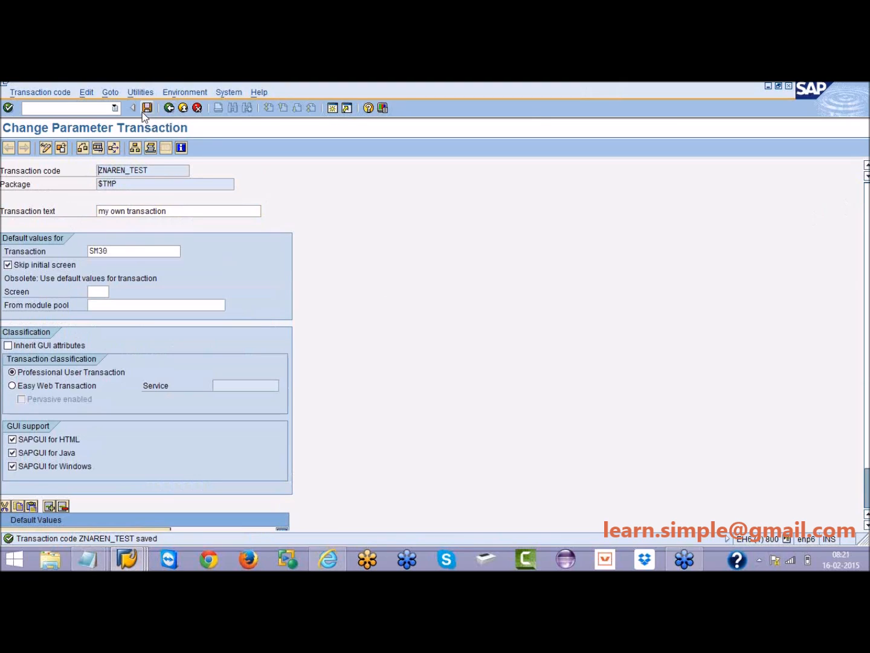
{"action": "left_click", "coordinate": [182, 110]}
{"action": "left_click", "coordinate": [182, 110]}
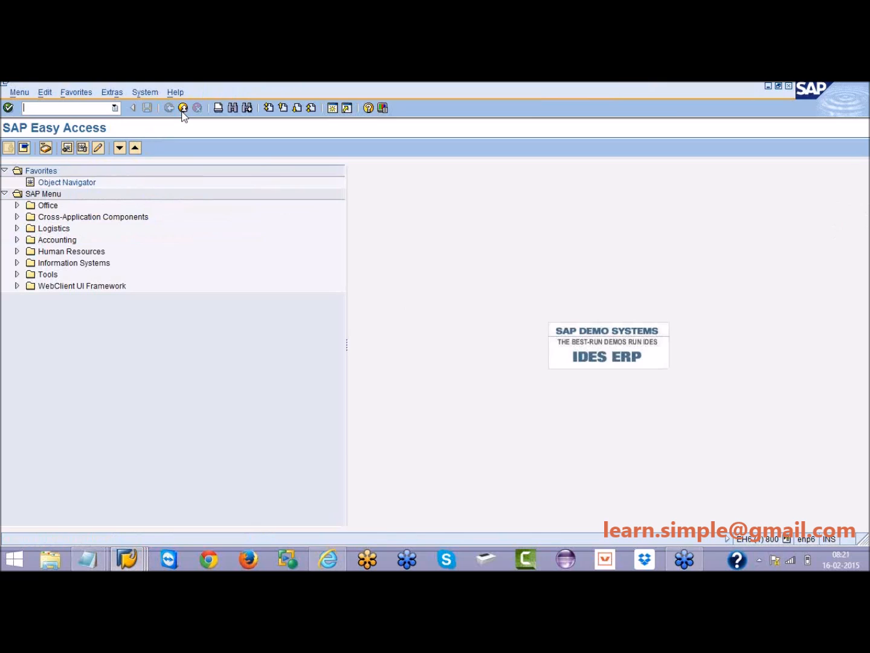
{"action": "key", "text": "ctrl+v"}
{"action": "key", "text": "Return"}
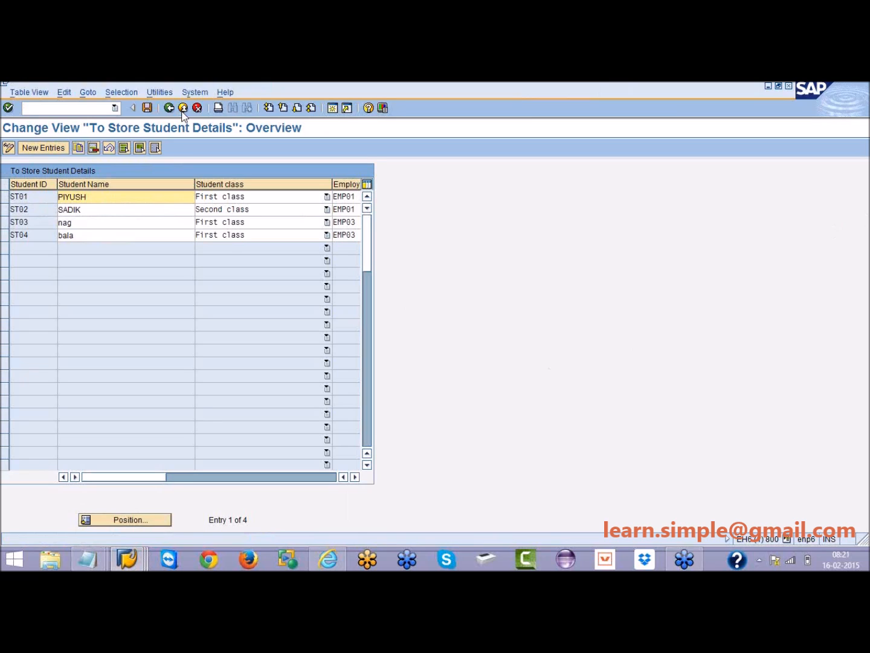
Leave the student details view and rerun ZNAREN_TEST twice from the transaction history to review its direct table maintenance
{"action": "left_click", "coordinate": [170, 109]}
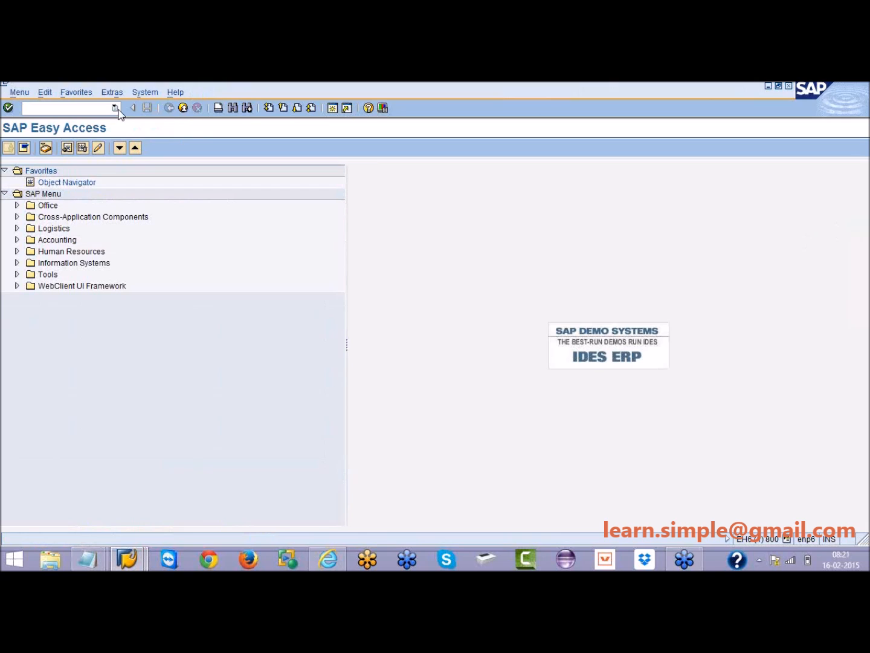
{"action": "left_click", "coordinate": [113, 110]}
{"action": "left_click", "coordinate": [77, 120]}
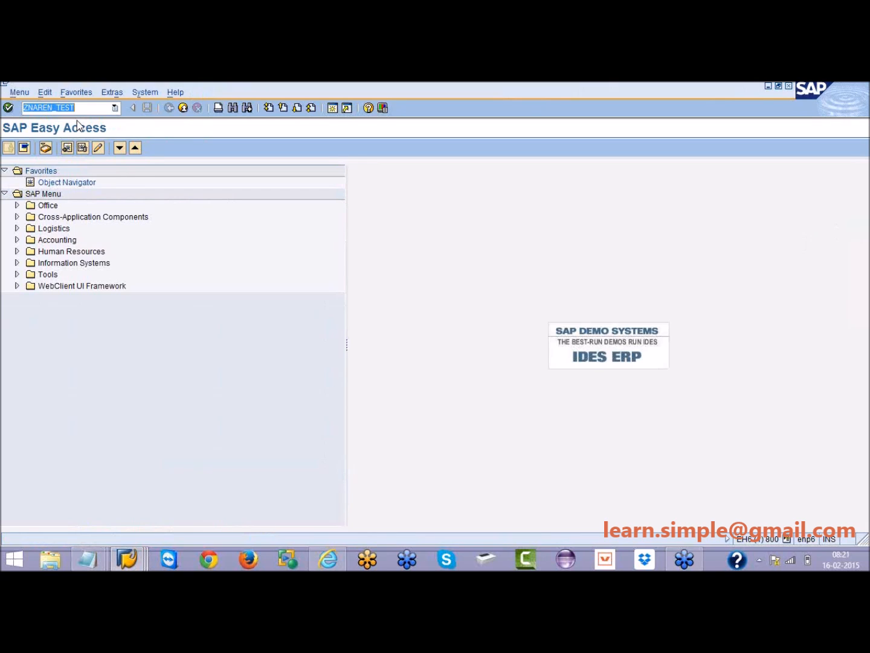
{"action": "key", "text": "Return"}
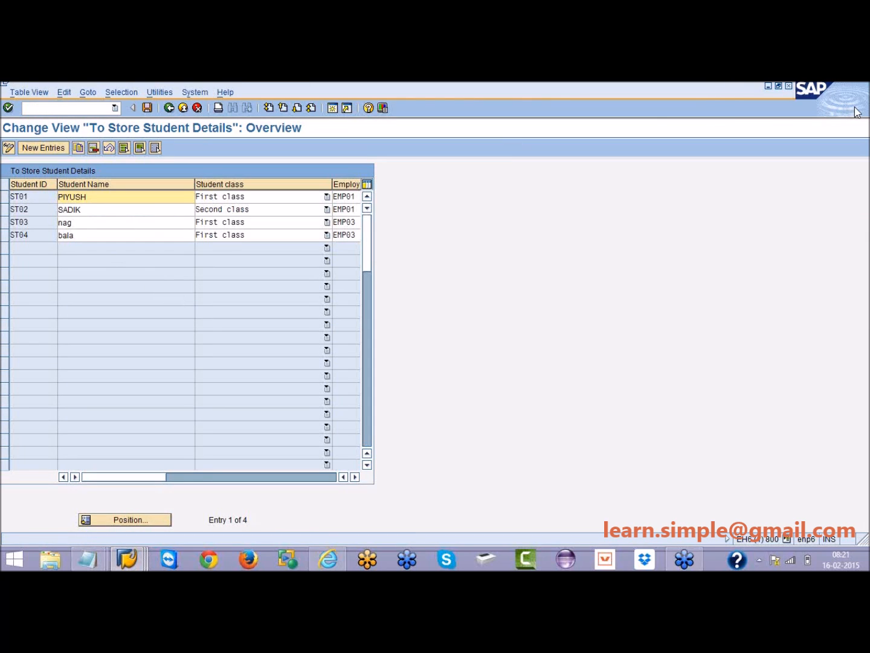
{"action": "key", "text": "ctrl+s"}
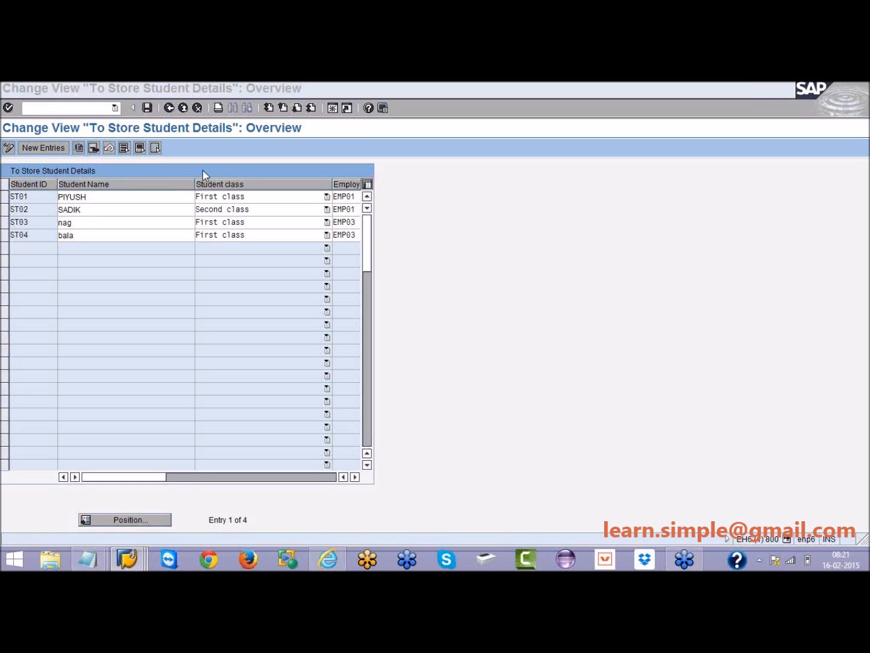
{"action": "left_click", "coordinate": [169, 109]}
{"action": "left_click", "coordinate": [115, 107]}
{"action": "left_click", "coordinate": [71, 120]}
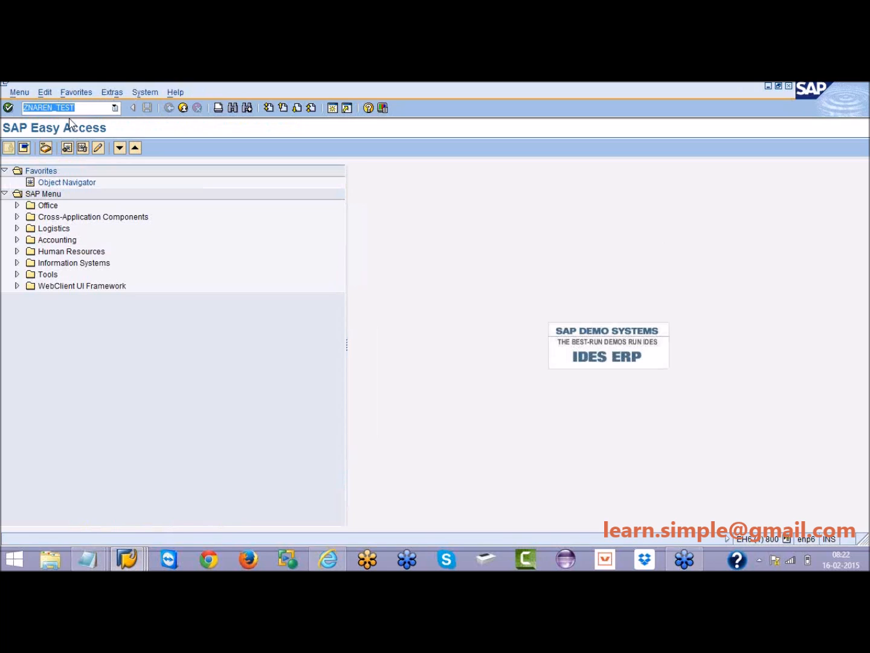
{"action": "key", "text": "Return"}
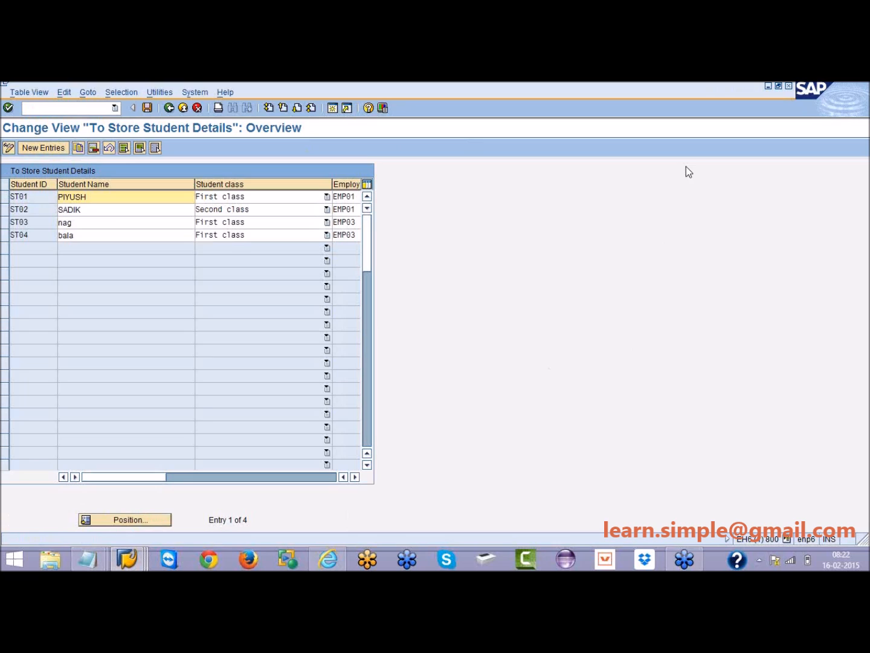
Select the Data type object on the ABAP Dictionary initial screen, and switch to a blank Notepad document
{"action": "key", "text": "F3"}
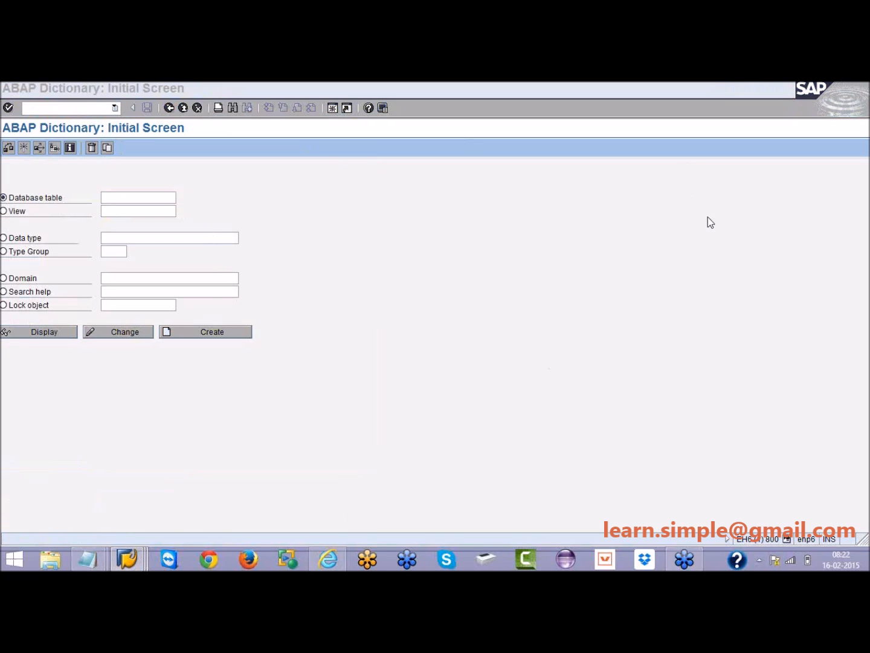
{"action": "left_click", "coordinate": [4, 239]}
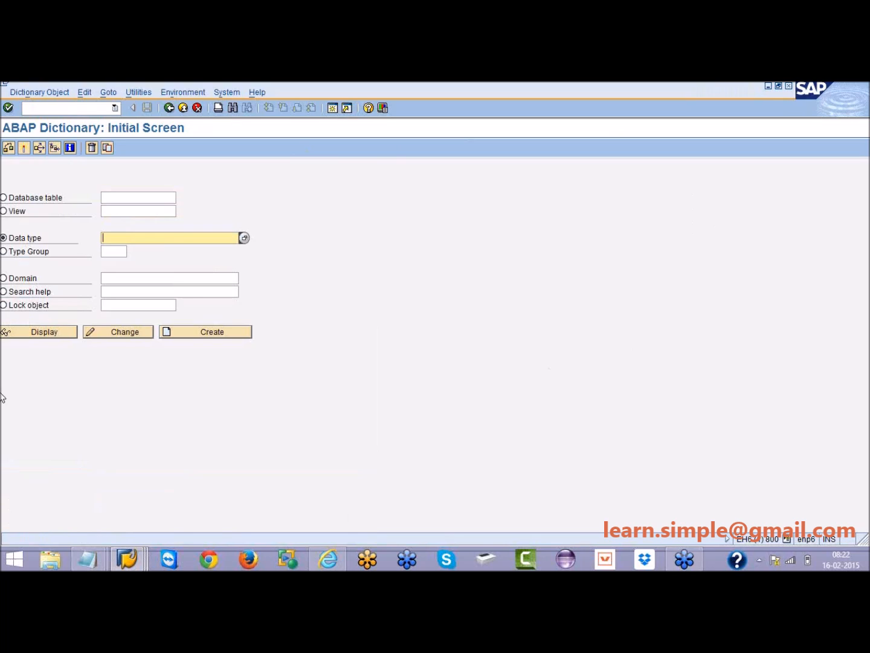
{"action": "key", "text": "super+r"}
{"action": "key", "text": "Return"}
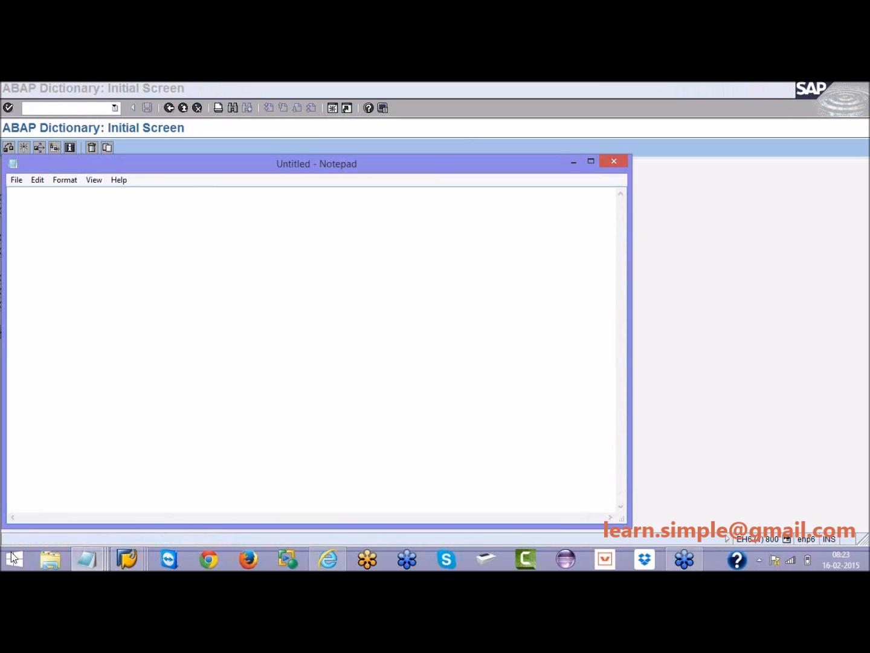
Write the two column headings PRE DEFINED and USER DEFINED on the first line of the note
{"action": "type", "text": "PRE DEFINED"}
{"action": "key", "text": "Tab"}
{"action": "key", "text": "Tab"}
{"action": "key", "text": "Tab"}
{"action": "type", "text": "USER DEFINED"}
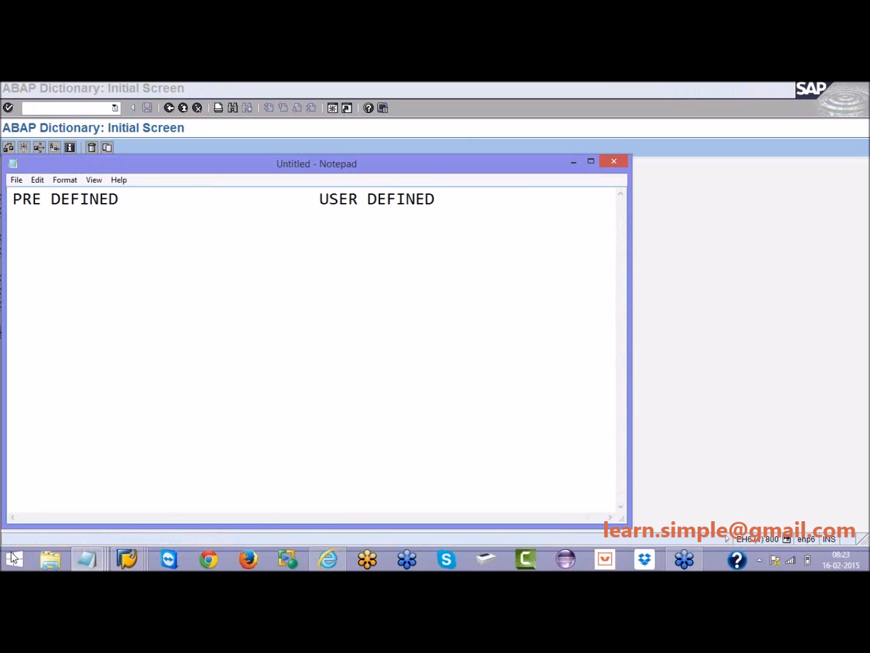
List C, I and N on separate lines under the PRE DEFINED heading
{"action": "key", "text": "Return"}
{"action": "type", "text": "C"}
{"action": "key", "text": "Return"}
{"action": "type", "text": "I"}
{"action": "key", "text": "Return"}
{"action": "type", "text": "N"}
Write "date elements" under the USER DEFINED heading, on the same line as C
{"action": "key", "text": "Tab"}
{"action": "key", "text": "Tab"}
{"action": "key", "text": "Tab"}
{"action": "key", "text": "Tab"}
{"action": "type", "text": "dta"}
{"action": "key", "text": "BackSpace"}
{"action": "key", "text": "BackSpace"}
{"action": "type", "text": "ate elements"}
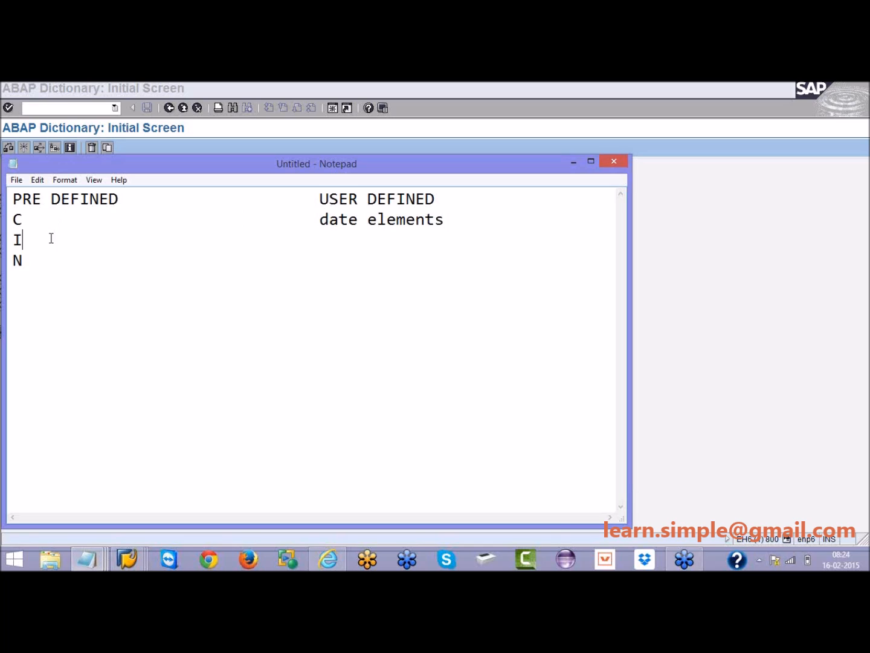
Add "Structure" beside I and "Table type" beside N in the USER DEFINED column
{"action": "key", "text": "Tab"}
{"action": "key", "text": "Tab"}
{"action": "key", "text": "Tab"}
{"action": "key", "text": "Tab"}
{"action": "type", "text": "Structure"}
{"action": "key", "text": "Tab"}
{"action": "key", "text": "Tab"}
{"action": "key", "text": "Tab"}
{"action": "key", "text": "Tab"}
{"action": "type", "text": "Table type"}
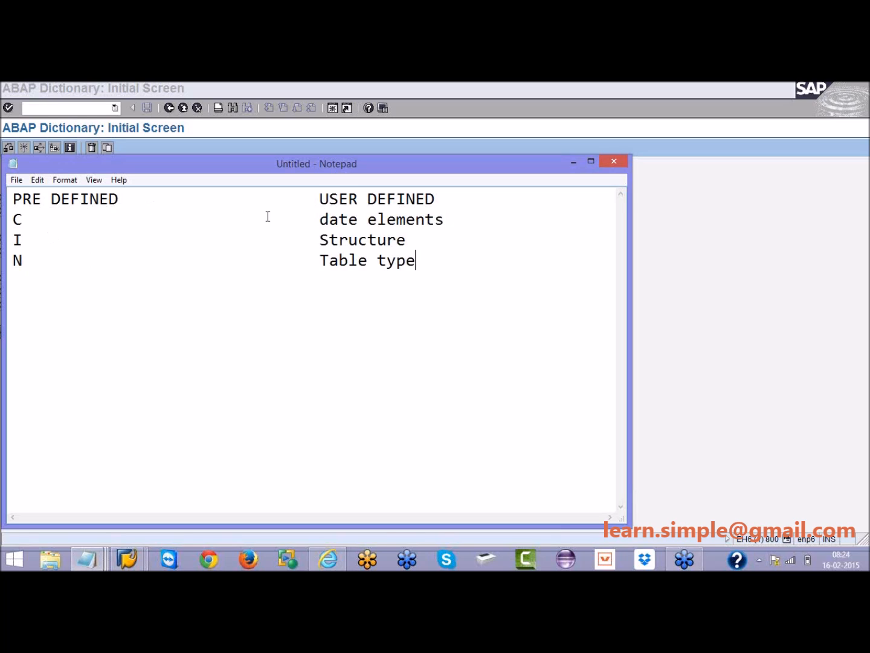
Return from Notepad to the SAP ABAP Dictionary and create data type ZNAREN_TEST01 as a data element
{"action": "left_click", "coordinate": [568, 166]}
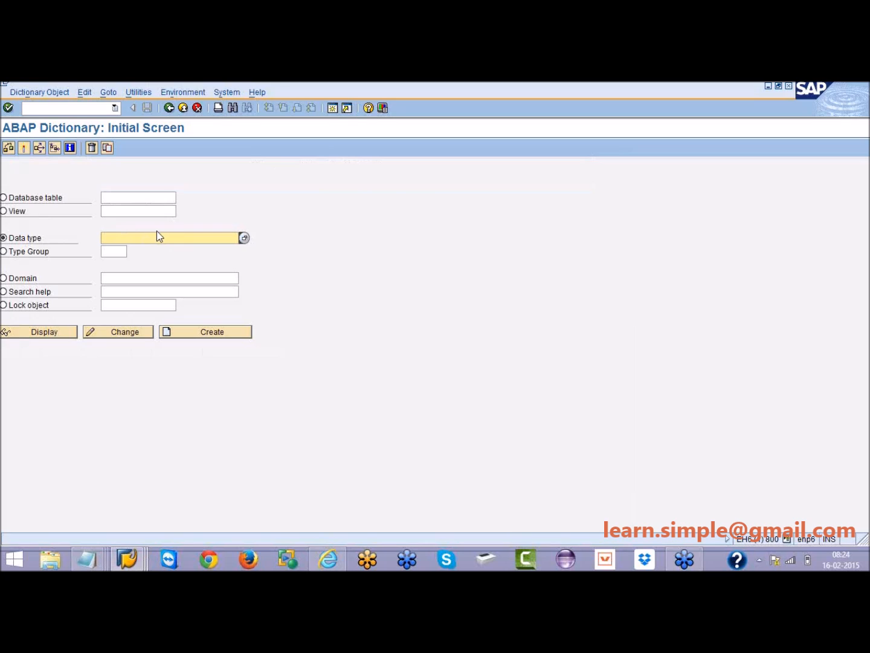
{"action": "type", "text": "znaren_test01"}
{"action": "left_click", "coordinate": [188, 331]}
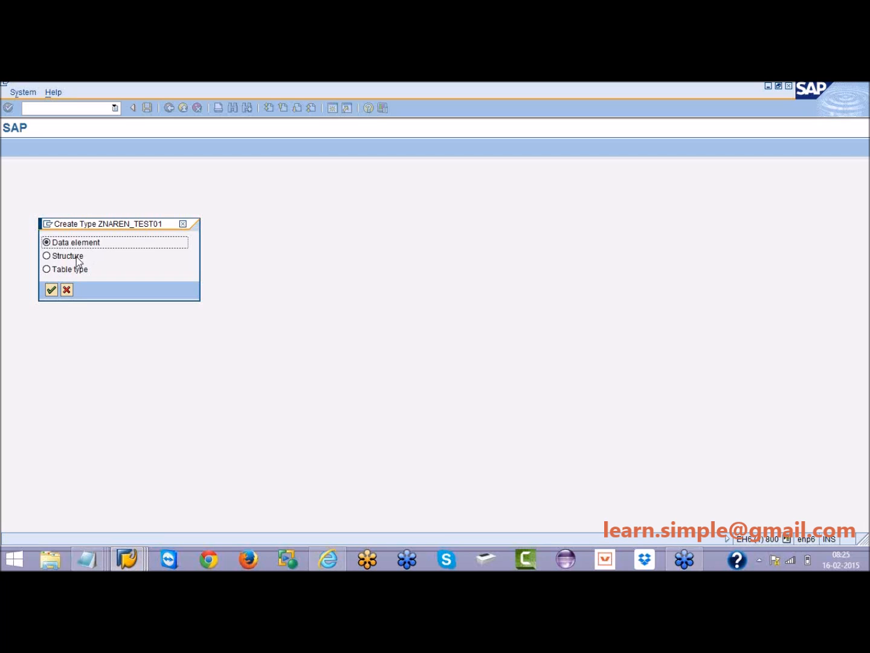
{"action": "left_click", "coordinate": [51, 290]}
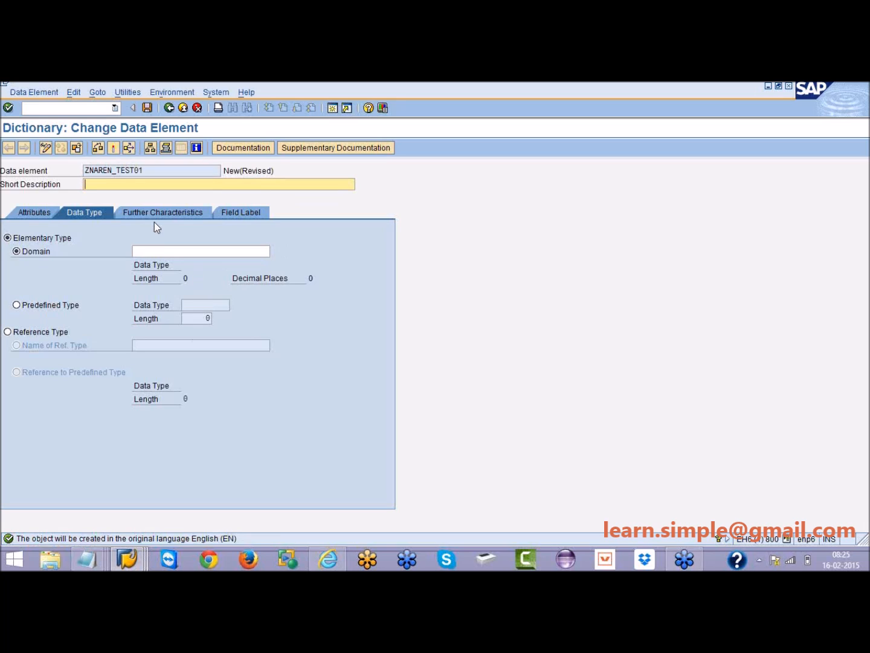
Describe the data element as "Test data element" and give it the predefined type CHAR with length 10
{"action": "type", "text": "Test data element"}
{"action": "left_click", "coordinate": [22, 305]}
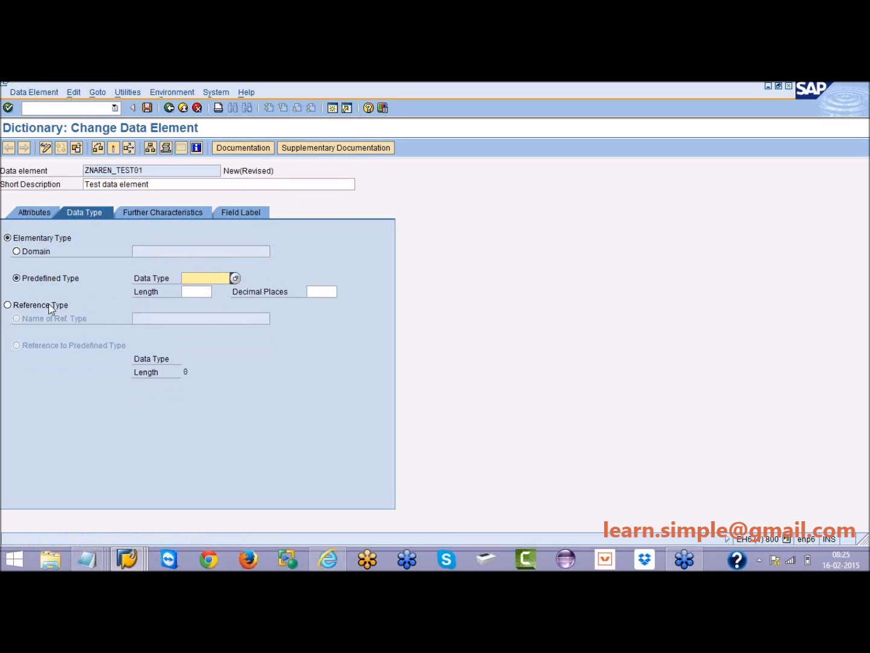
{"action": "left_click", "coordinate": [213, 279]}
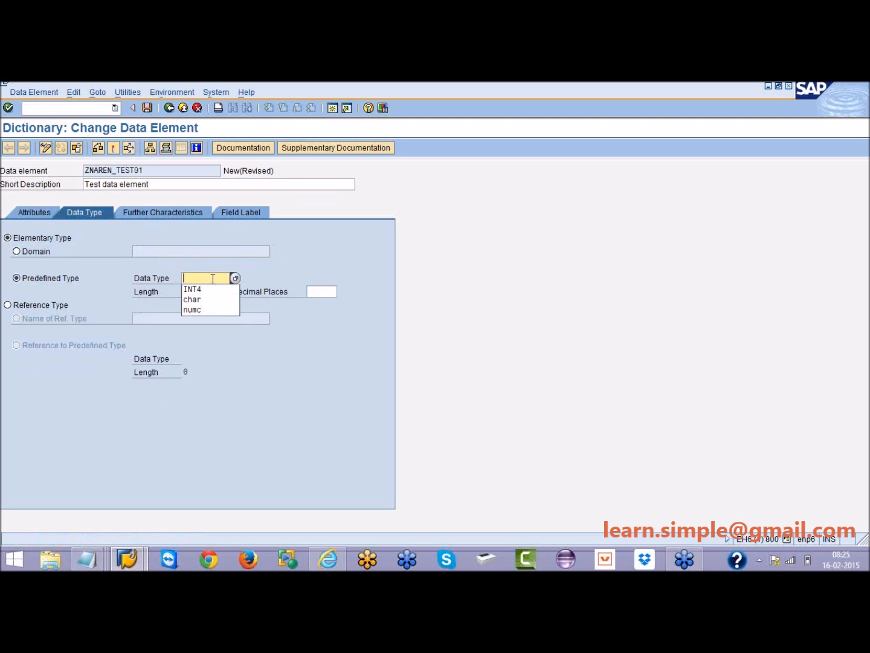
{"action": "left_click", "coordinate": [193, 299]}
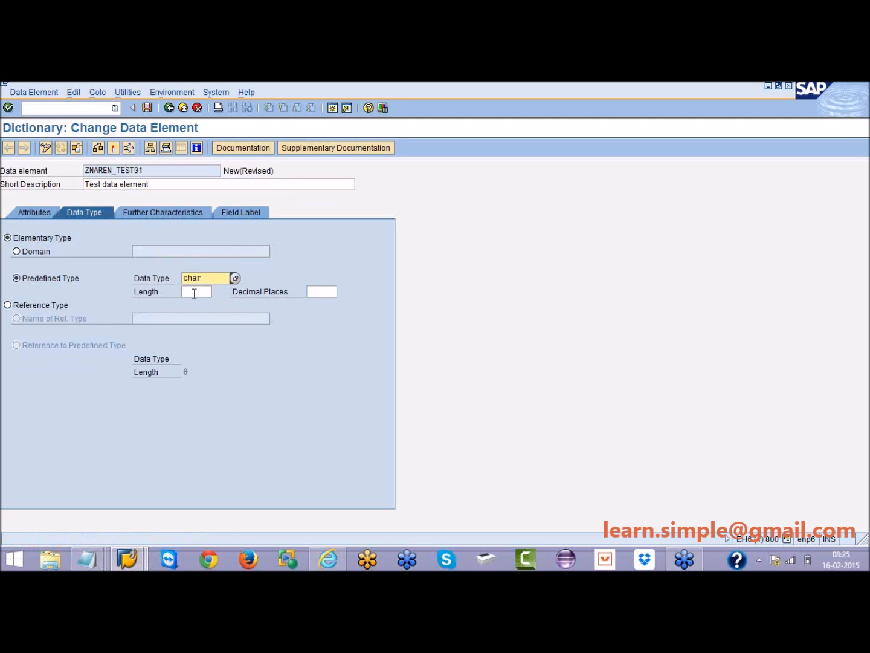
{"action": "type", "text": "1"}
{"action": "left_click", "coordinate": [194, 293]}
{"action": "type", "text": "10"}
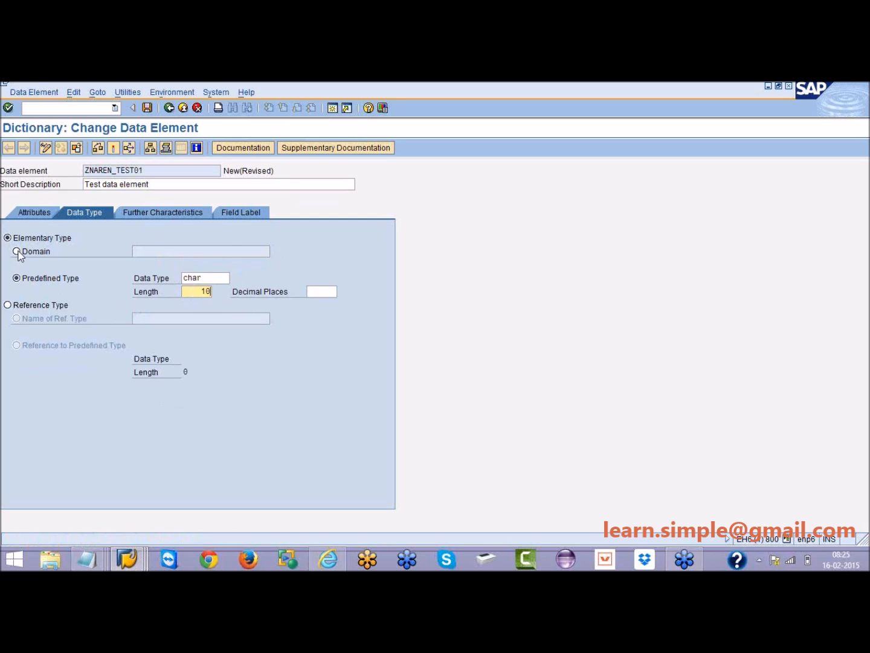
Activate data element ZNAREN_TEST01 as a local object, leaving its field labels empty
{"action": "left_click", "coordinate": [248, 212]}
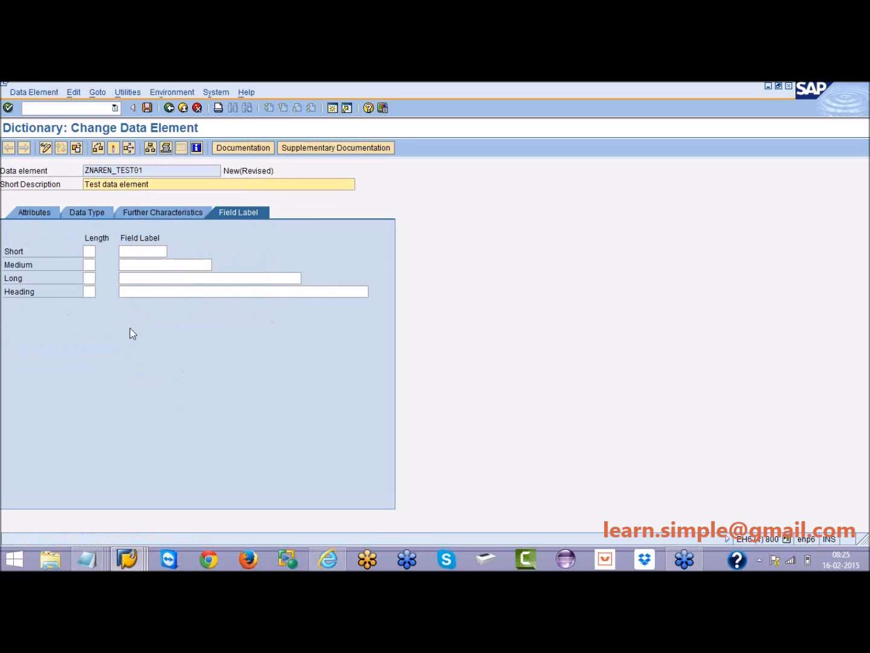
{"action": "left_click", "coordinate": [81, 213]}
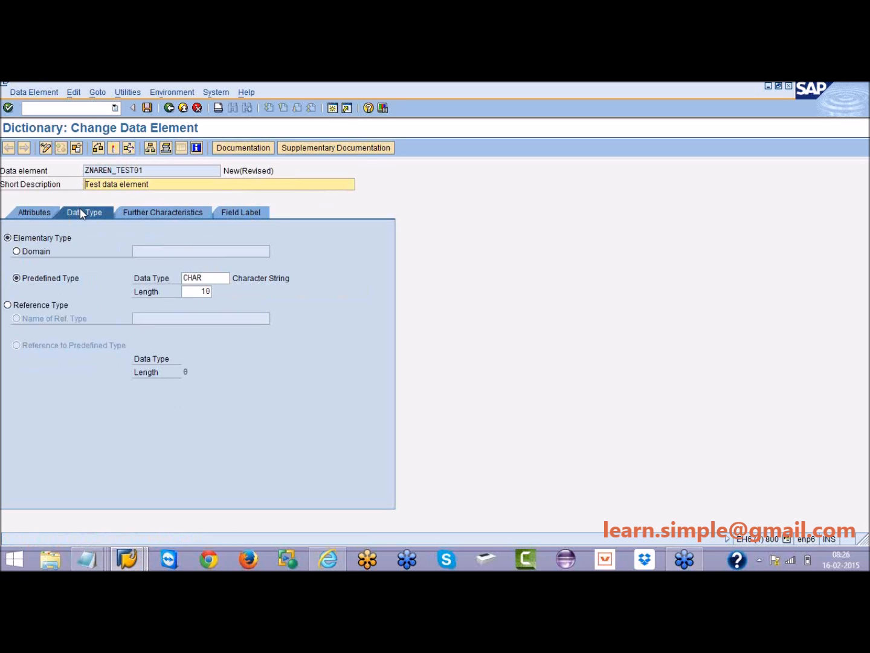
{"action": "left_click", "coordinate": [113, 148]}
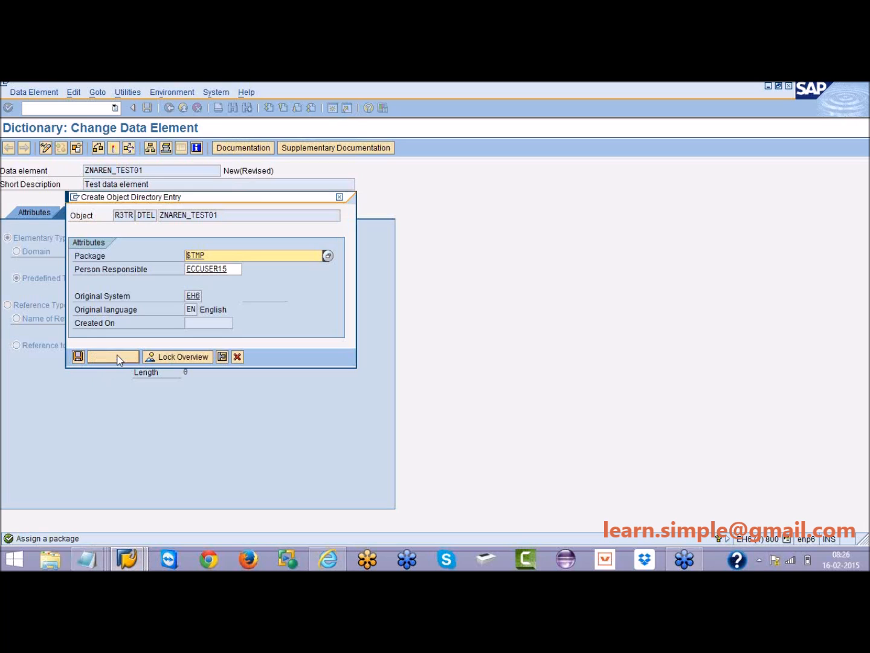
{"action": "left_click", "coordinate": [116, 357]}
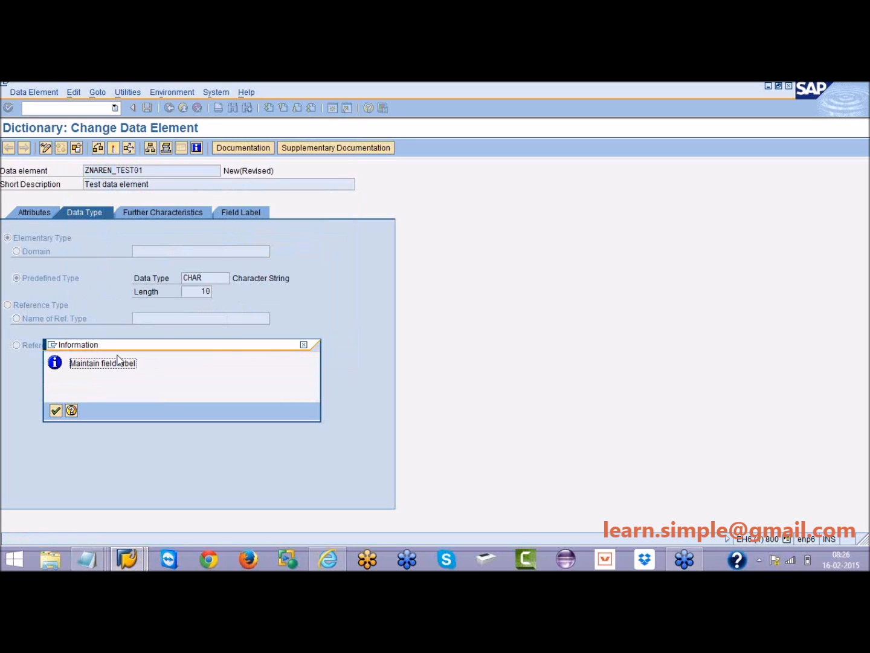
{"action": "key", "text": "Return"}
{"action": "key", "text": "Return"}
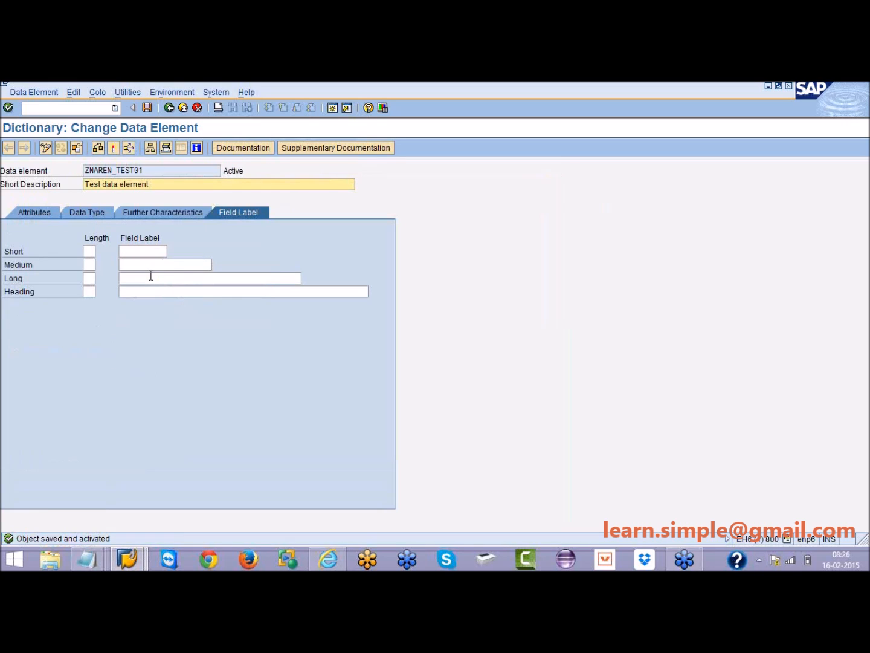
Review the predefined type, length and name of data element ZNAREN_TEST01 and activate it again
{"action": "left_click", "coordinate": [107, 212]}
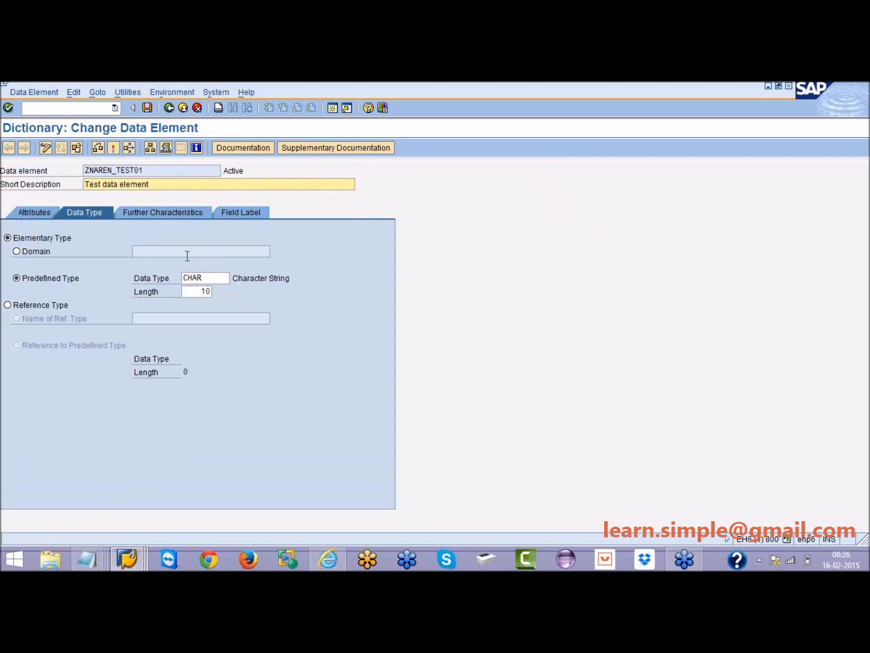
{"action": "left_click", "coordinate": [207, 278]}
{"action": "left_click", "coordinate": [189, 288]}
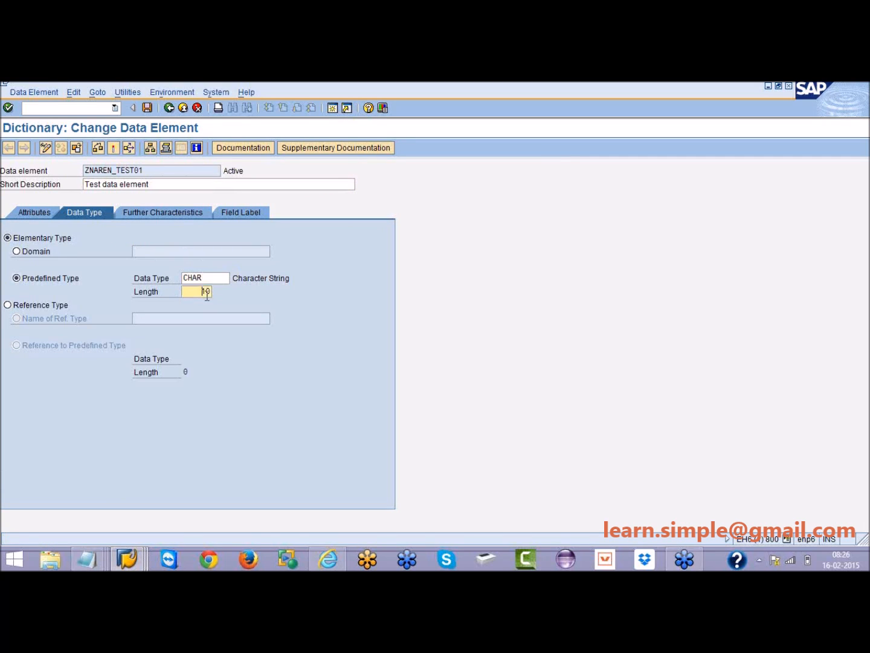
{"action": "left_click", "coordinate": [155, 170]}
{"action": "left_click_drag", "start_coordinate": [155, 170], "coordinate": [84, 180]}
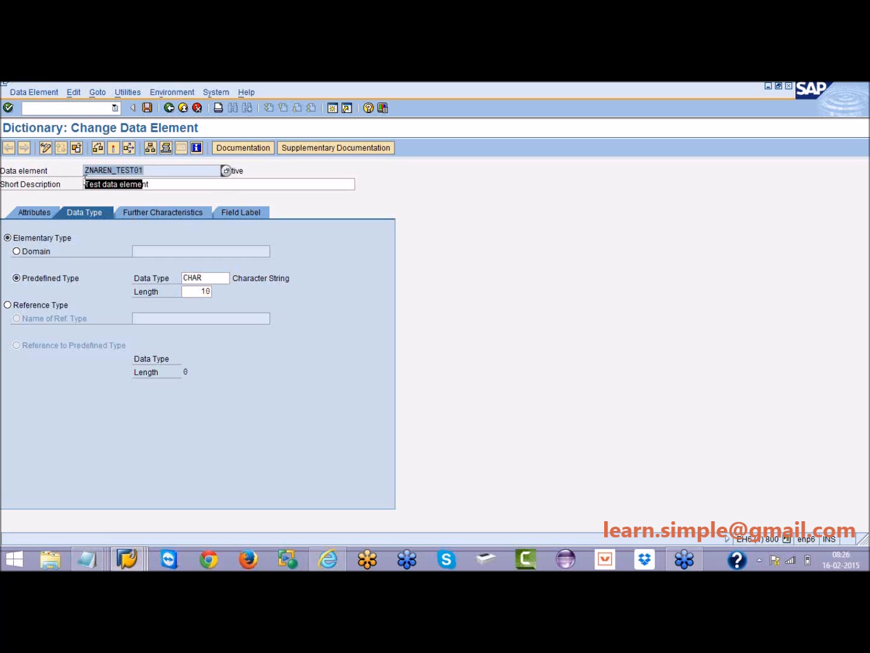
{"action": "key", "text": "ctrl+c"}
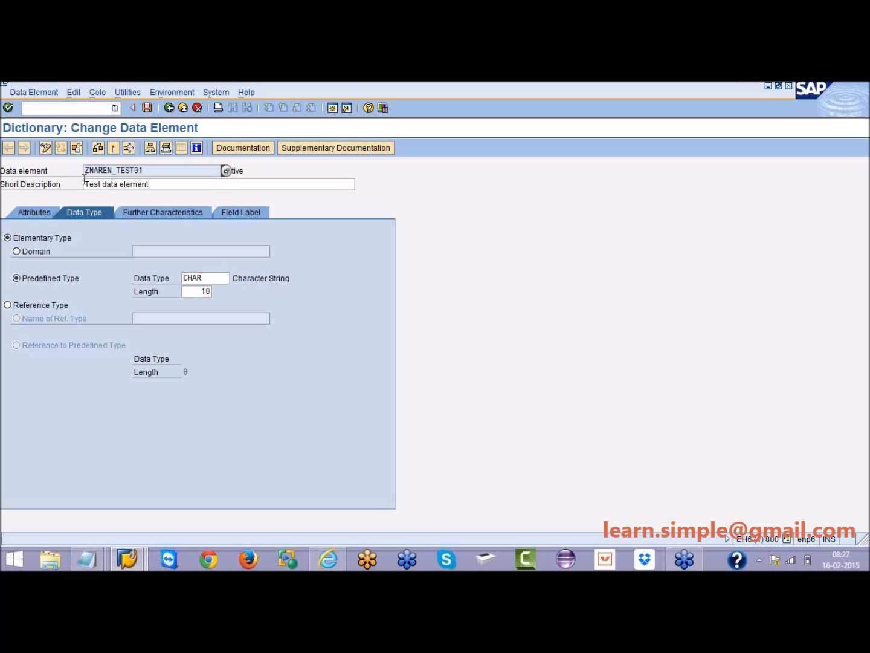
{"action": "left_click", "coordinate": [114, 149]}
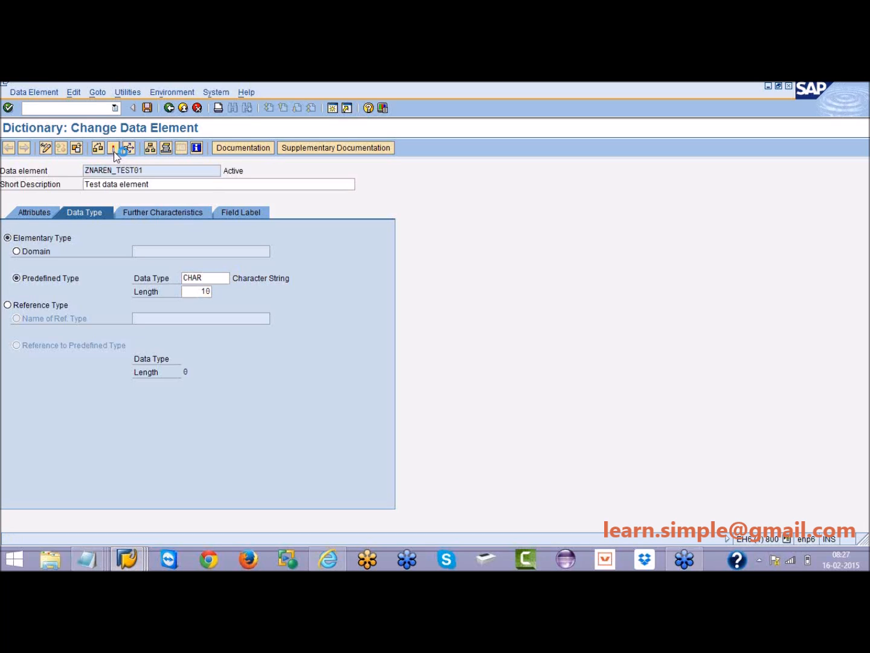
Go back to the dictionary's initial screen and create a domain named ZNAREN_TEST01
{"action": "left_click", "coordinate": [170, 108]}
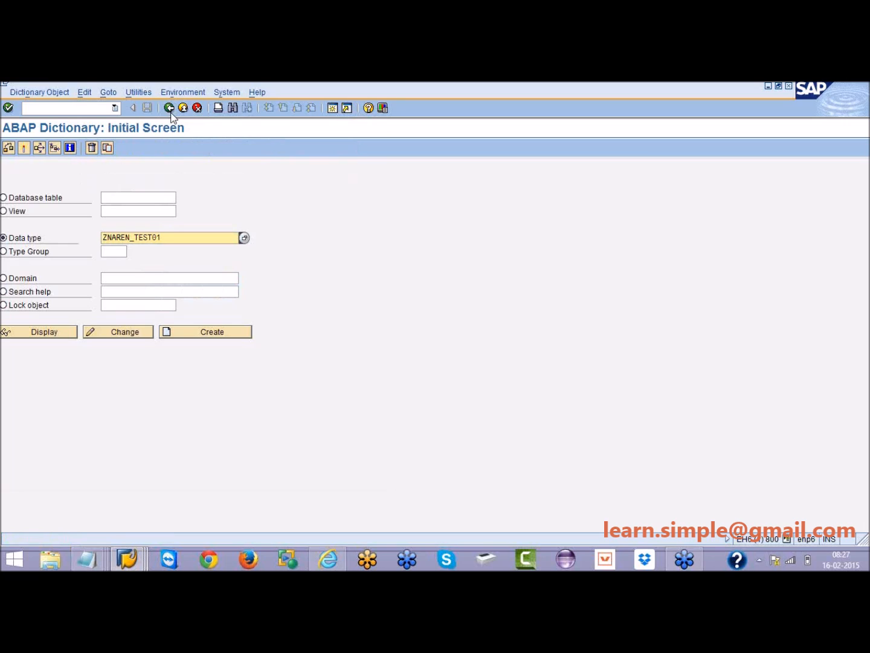
{"action": "left_click", "coordinate": [32, 280]}
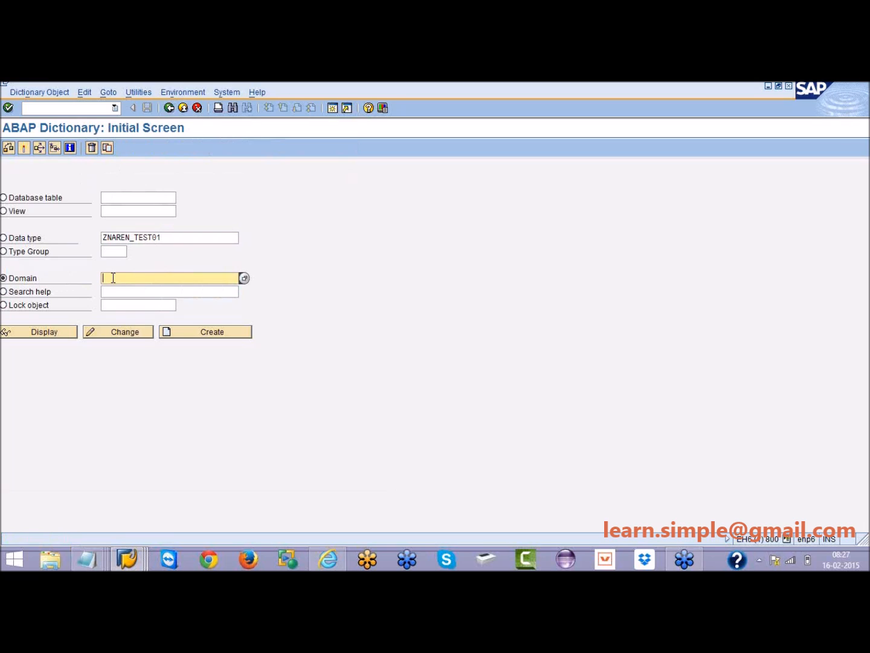
{"action": "type", "text": "z"}
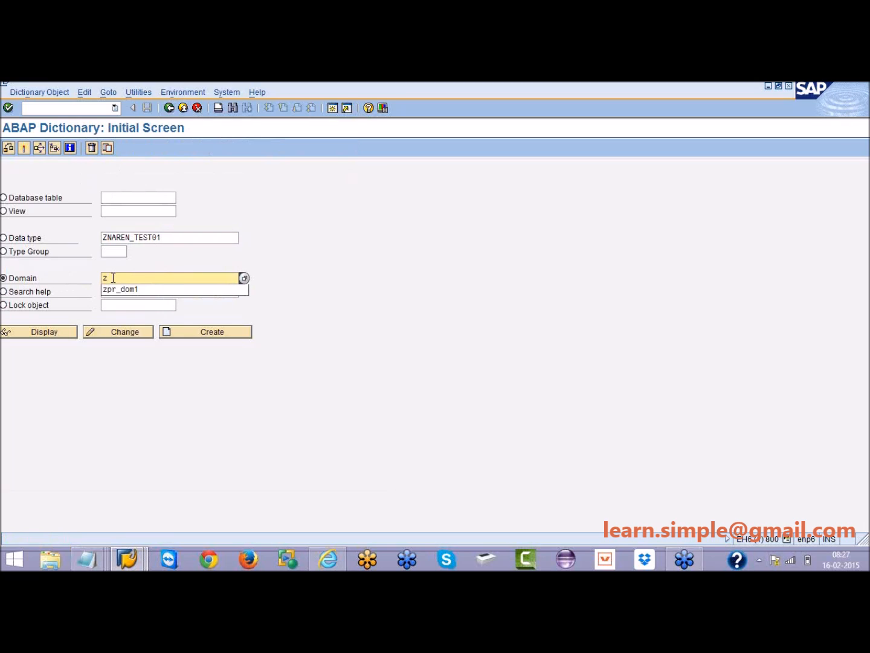
{"action": "type", "text": "naren_test"}
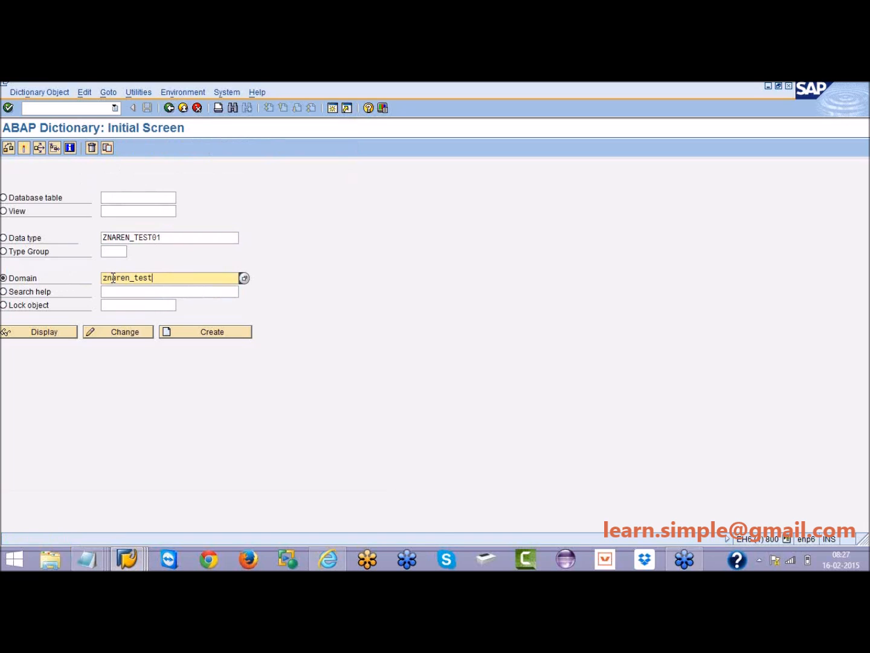
{"action": "type", "text": "01"}
{"action": "left_click", "coordinate": [183, 333]}
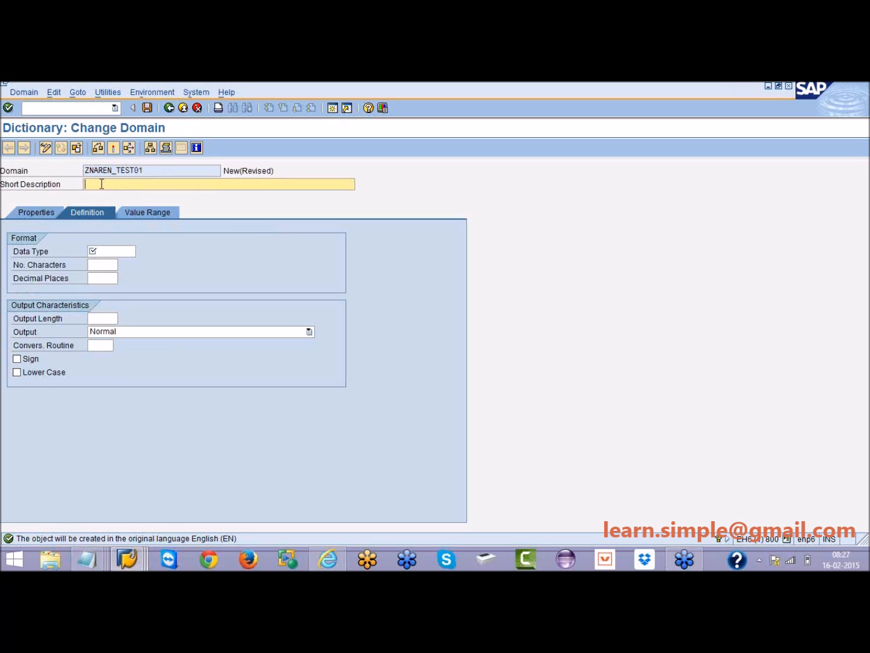
Describe the domain as "Test" and define its format as data type CHAR with 10 characters
{"action": "type", "text": "Test"}
{"action": "left_click", "coordinate": [118, 251]}
{"action": "left_click", "coordinate": [119, 251]}
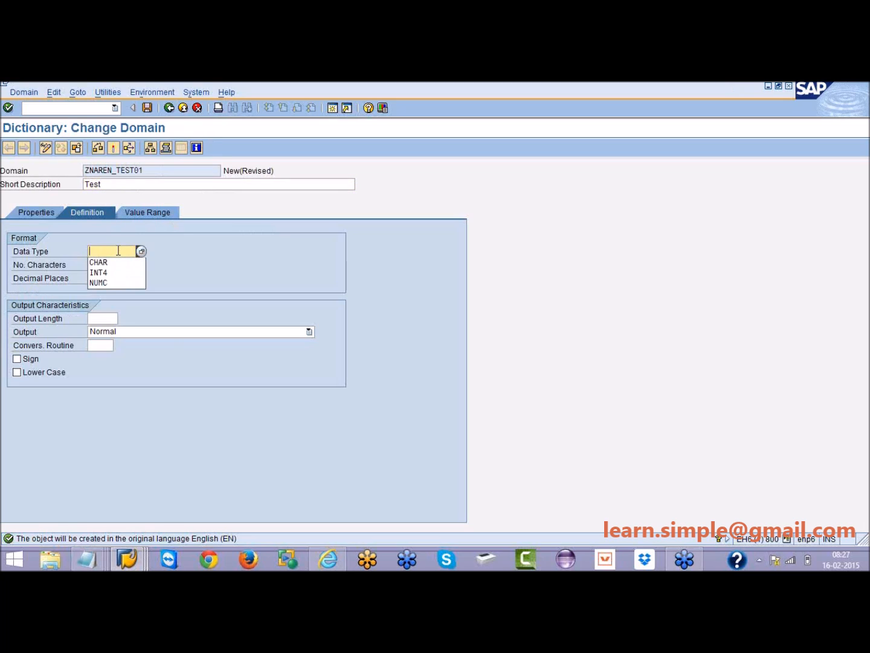
{"action": "key", "text": "Return"}
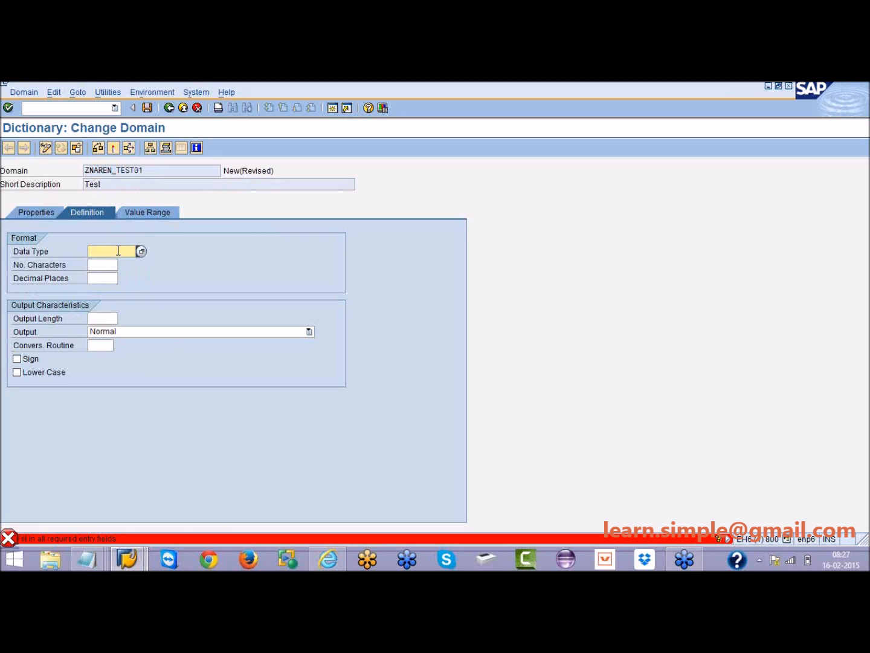
{"action": "type", "text": "char"}
{"action": "key", "text": "Tab"}
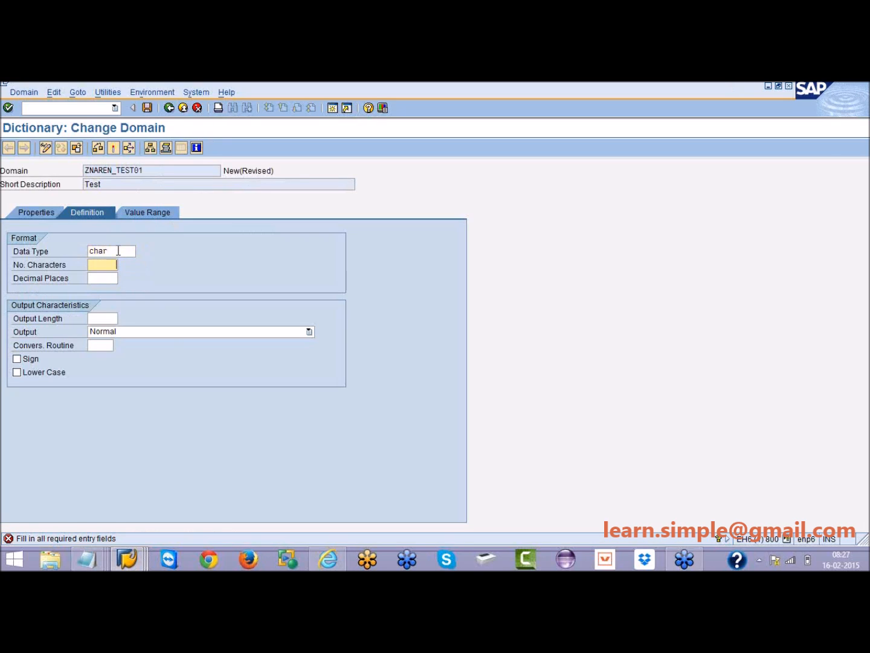
{"action": "type", "text": "10"}
Activate domain ZNAREN_TEST01 and assign it as a local object
{"action": "left_click", "coordinate": [112, 149]}
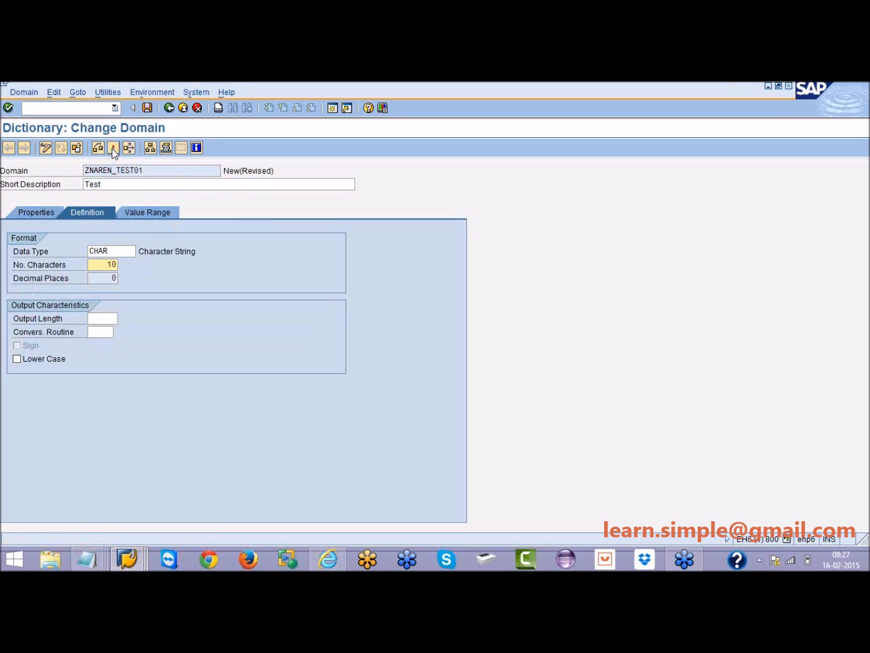
{"action": "left_click", "coordinate": [111, 148]}
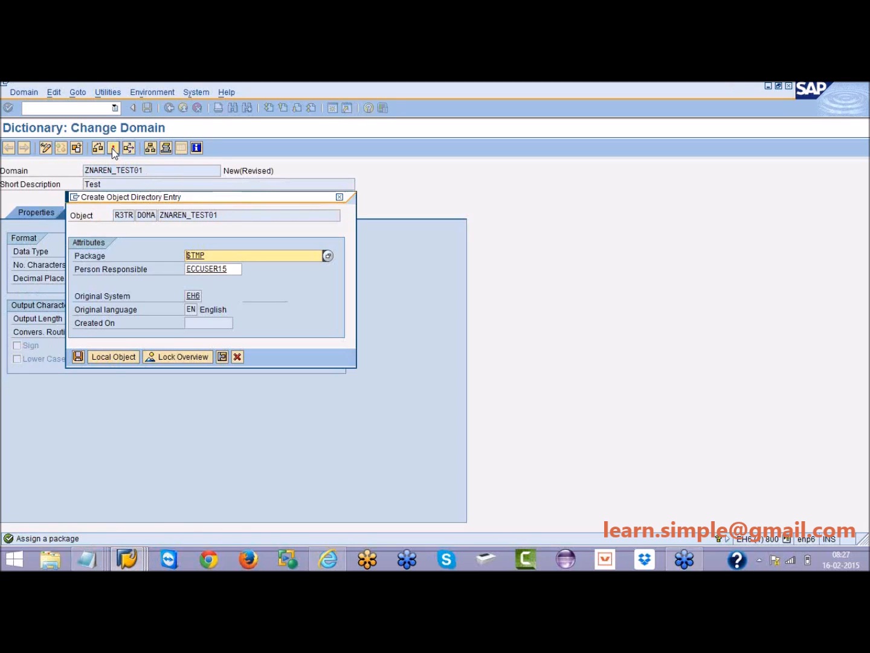
{"action": "left_click", "coordinate": [120, 362]}
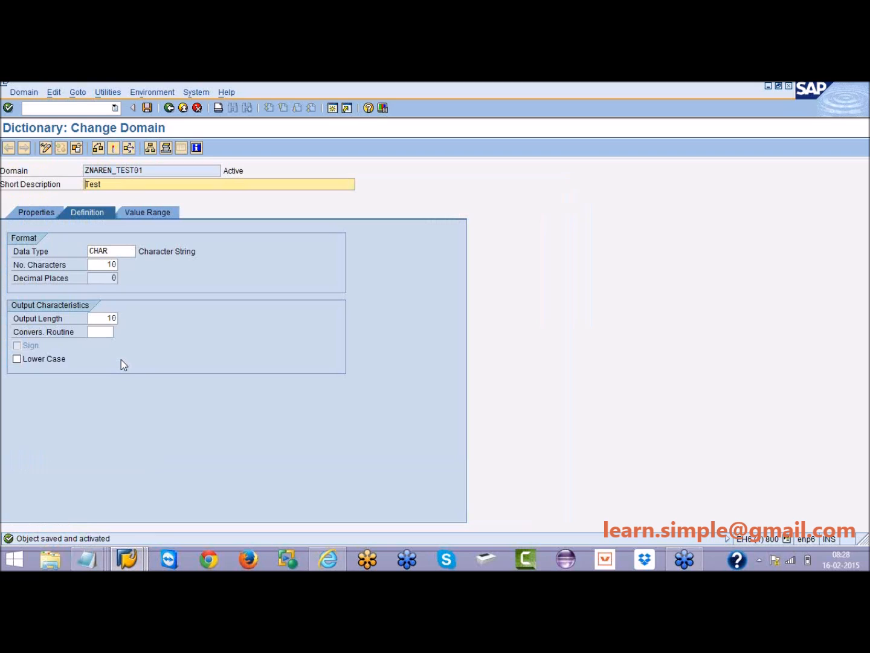
Copy the domain's name, return to the dictionary's initial screen and open data element ZNAREN_TEST01 for editing
{"action": "left_click_drag", "start_coordinate": [145, 171], "coordinate": [86, 172]}
{"action": "key", "text": "ctrl+c"}
{"action": "left_click", "coordinate": [93, 175]}
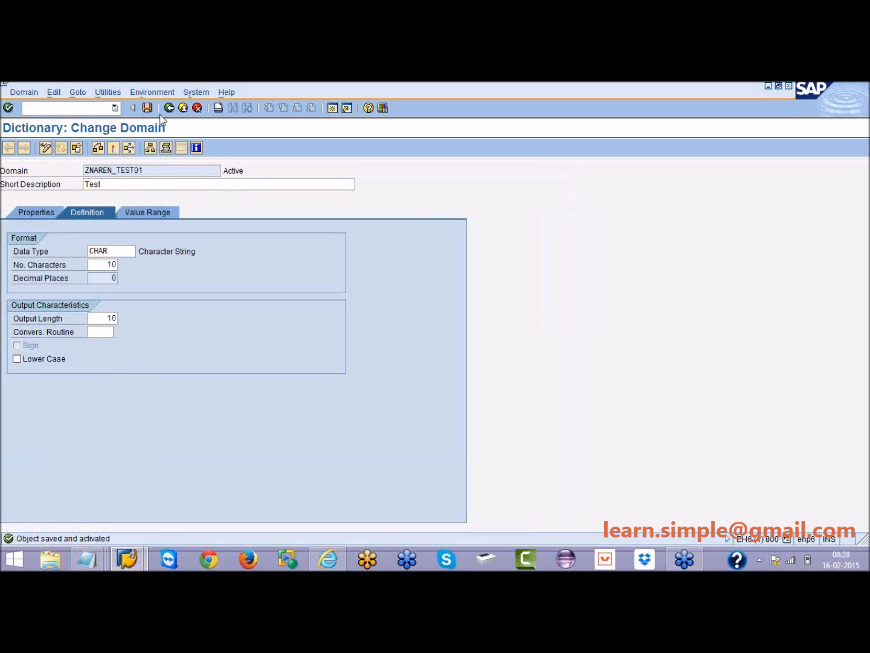
{"action": "left_click", "coordinate": [172, 111]}
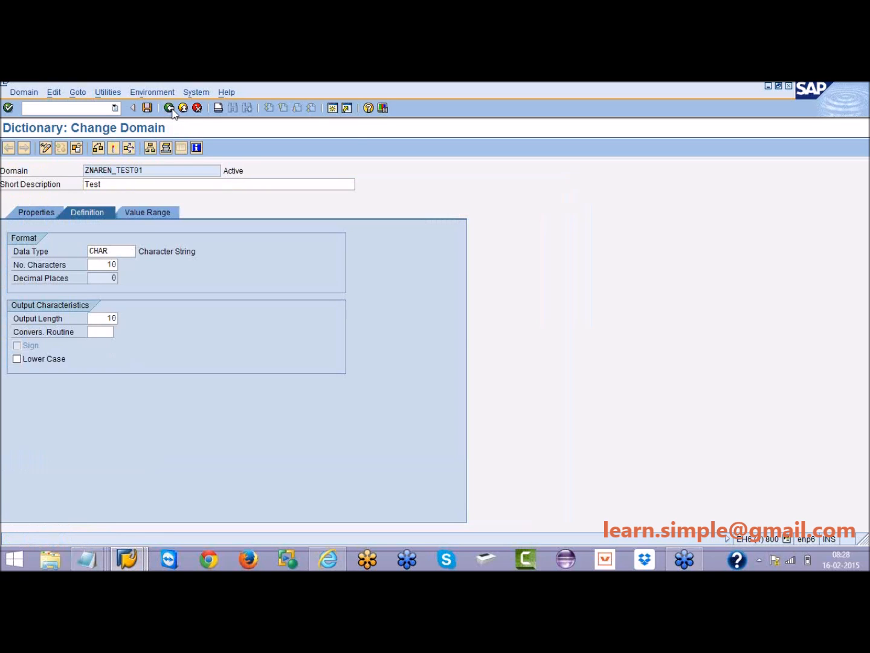
{"action": "left_click", "coordinate": [15, 238]}
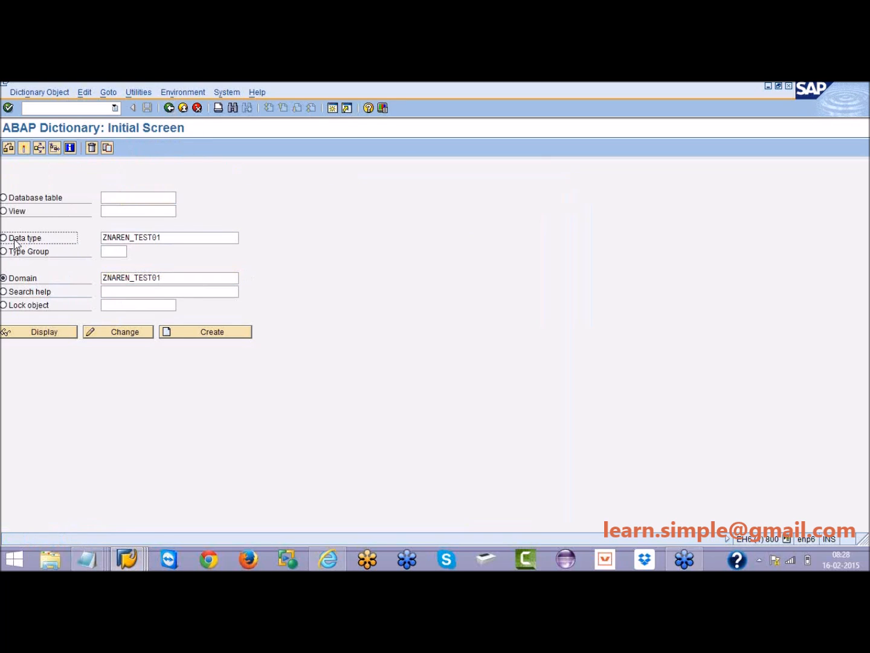
{"action": "left_click", "coordinate": [110, 334]}
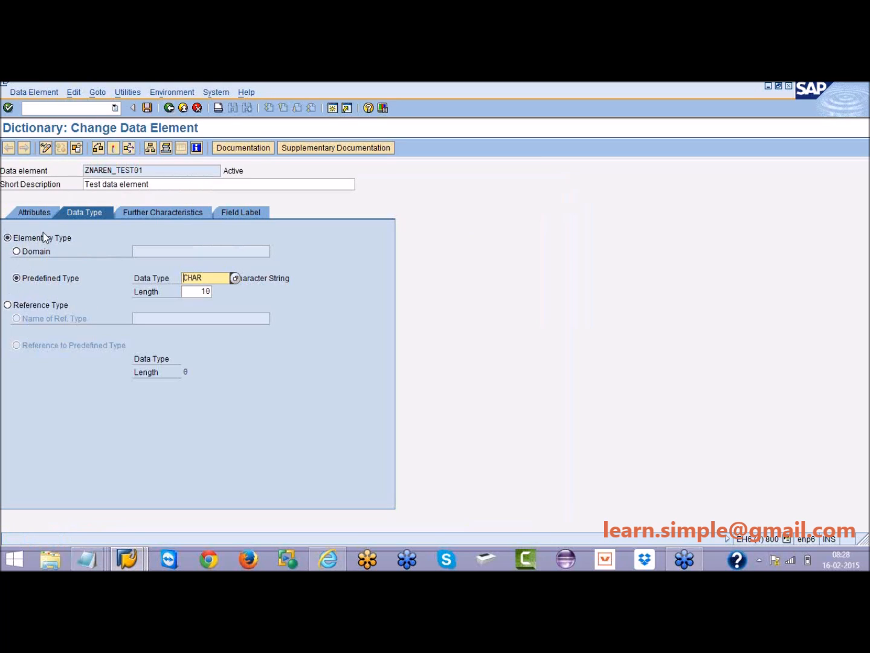
Base the data element on domain ZNAREN_TEST01 instead of a predefined type and activate it
{"action": "left_click", "coordinate": [30, 251]}
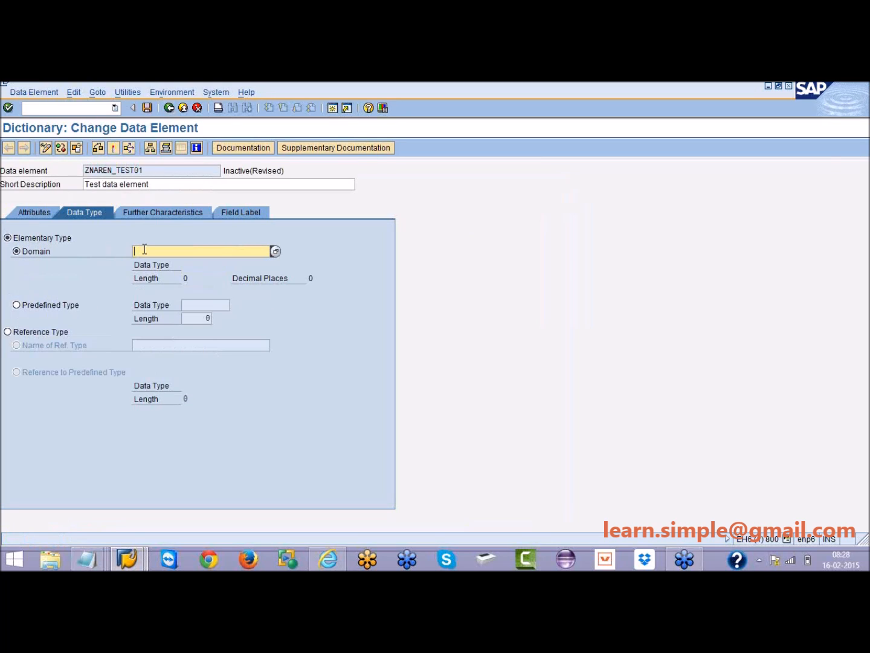
{"action": "key", "text": "ctrl+v"}
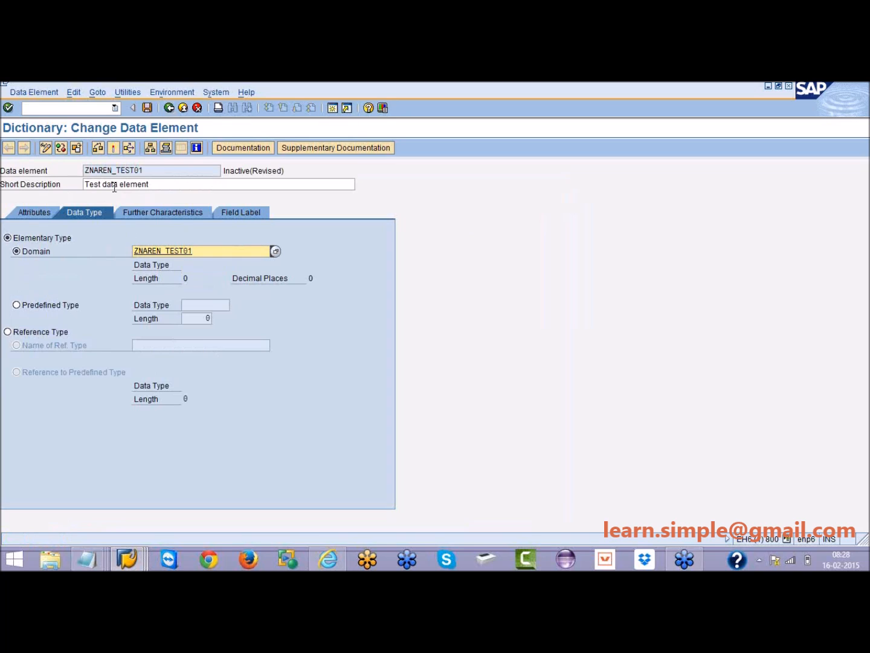
{"action": "left_click", "coordinate": [112, 149]}
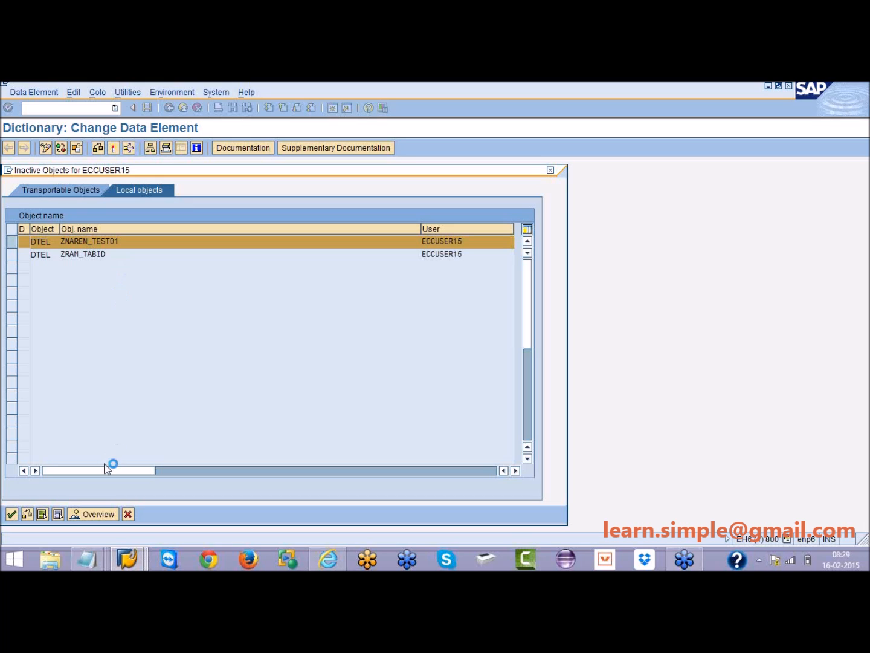
Switch to the Notepad notes on data types, highlight "Structure" among the user-defined types and minimize the notes
{"action": "mouse_move", "coordinate": [92, 557]}
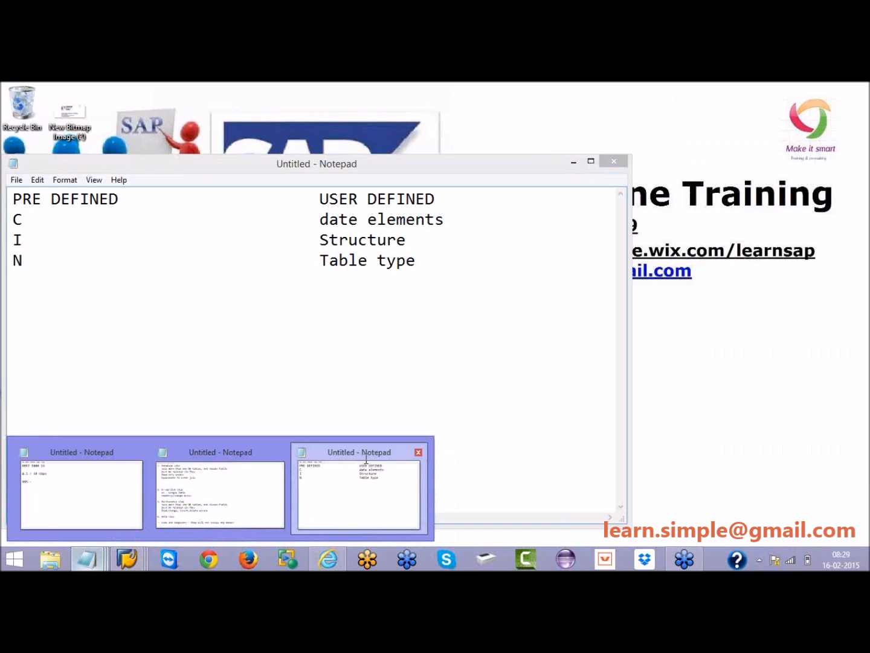
{"action": "left_click", "coordinate": [366, 459]}
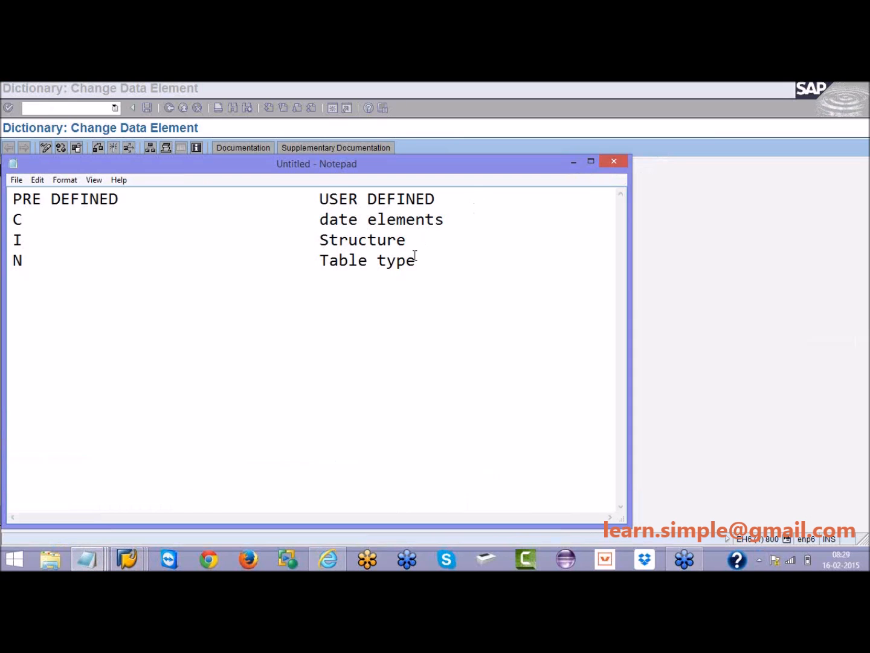
{"action": "left_click_drag", "start_coordinate": [407, 240], "coordinate": [321, 245]}
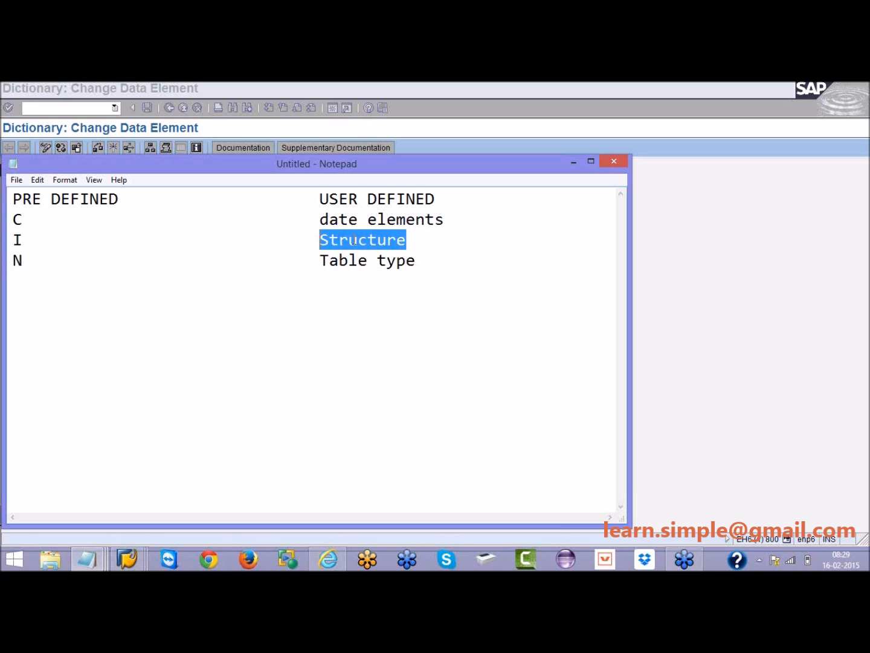
{"action": "left_click", "coordinate": [574, 164]}
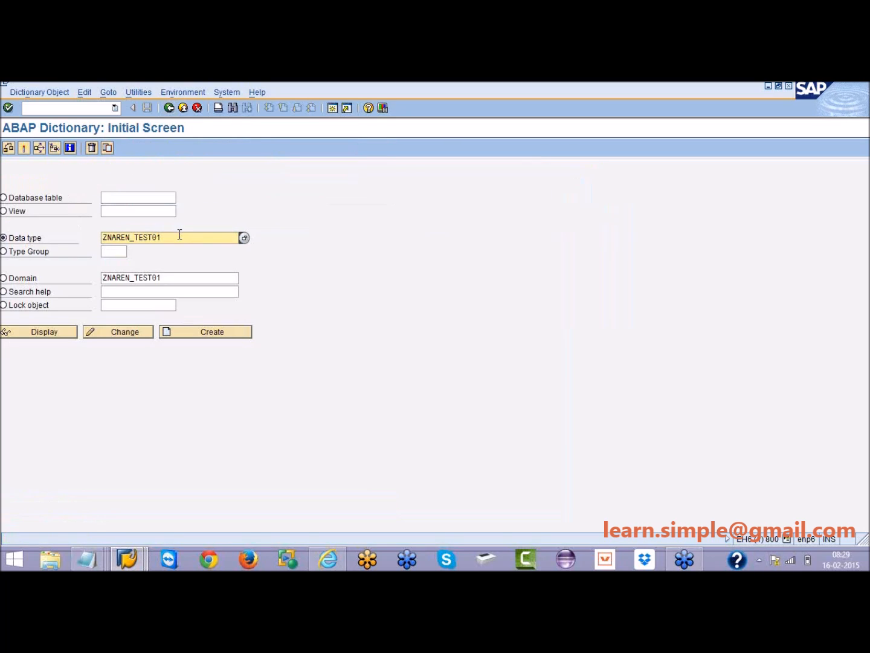
Change the data type name on the dictionary's initial screen to ZNAREN_TEST02
{"action": "key", "text": "BackSpace"}
{"action": "type", "text": "2"}
Display the fields of database table ZNAREN_STUDENT and return to the dictionary's initial screen
{"action": "left_click", "coordinate": [55, 201]}
{"action": "left_click", "coordinate": [125, 199]}
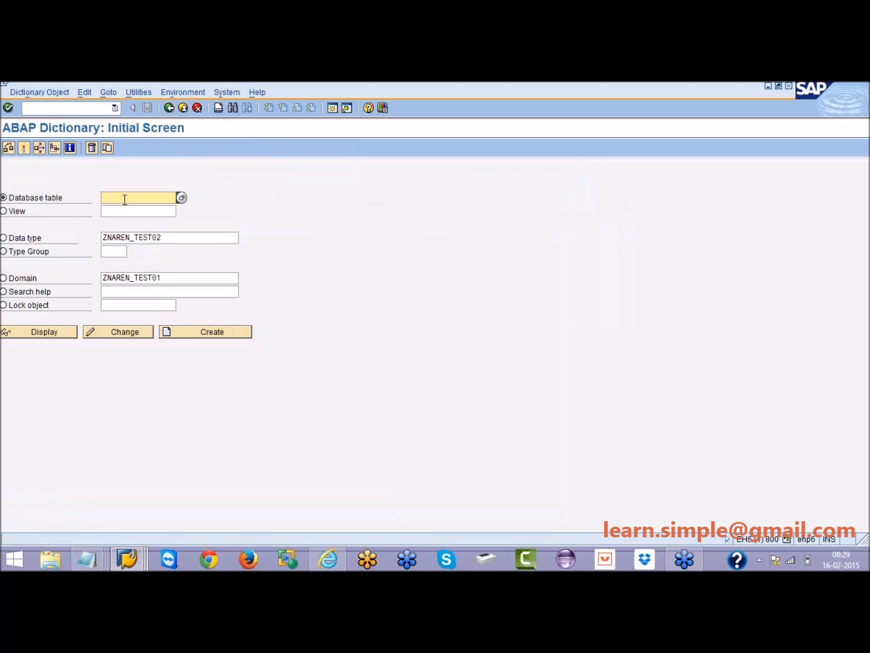
{"action": "left_click", "coordinate": [125, 201]}
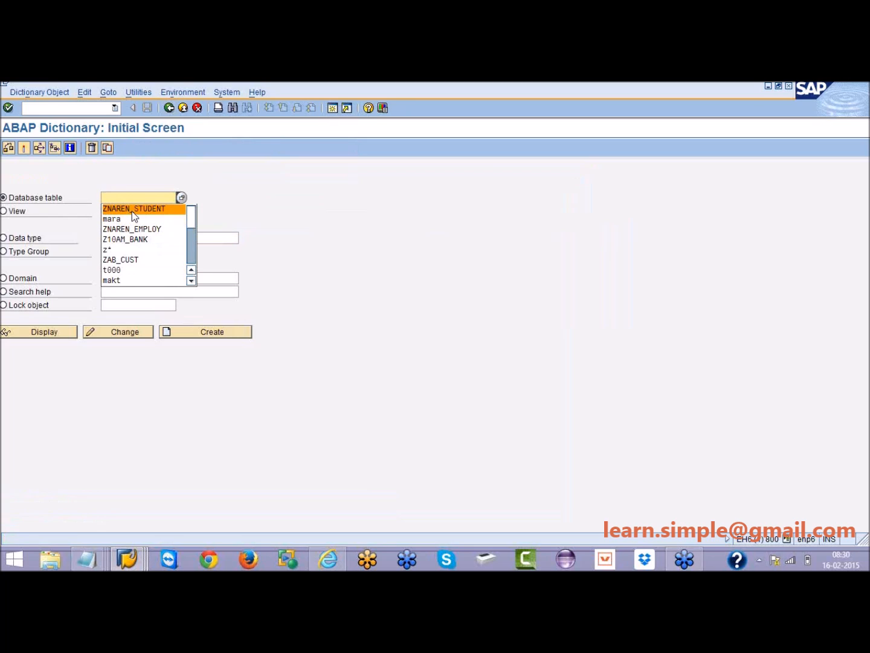
{"action": "left_click", "coordinate": [132, 210]}
{"action": "left_click", "coordinate": [50, 336]}
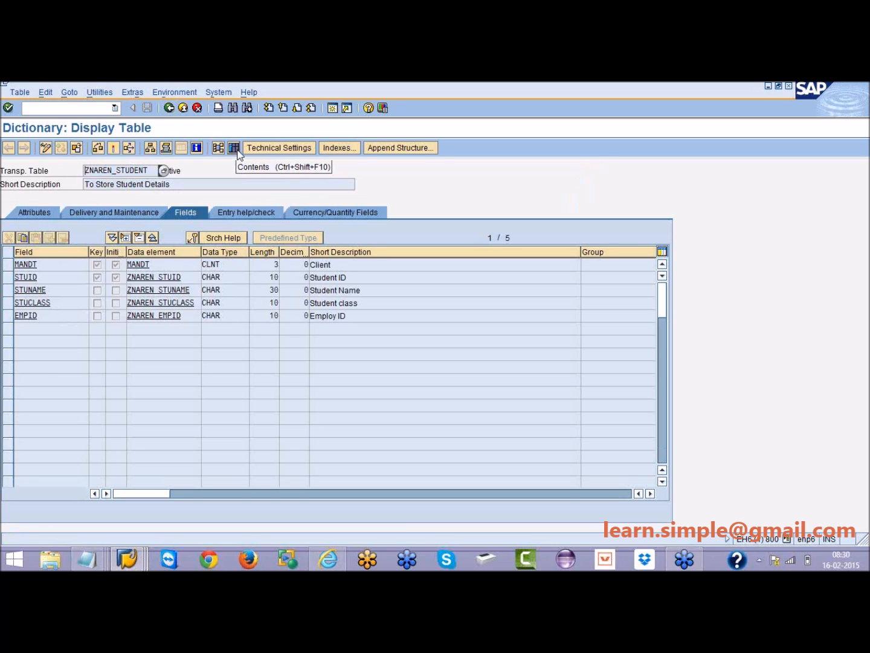
{"action": "left_click", "coordinate": [168, 108]}
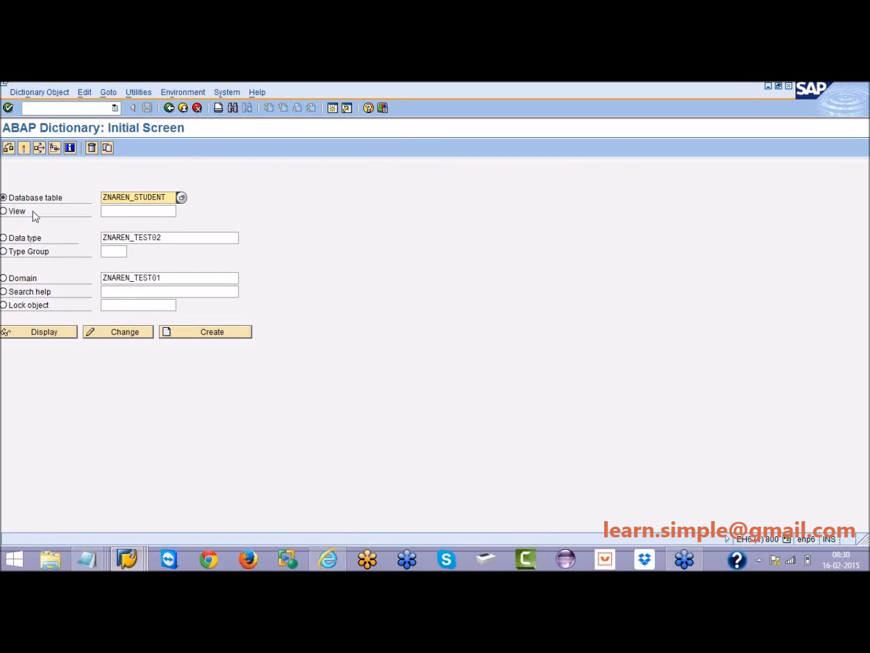
Create data type ZNAREN_TEST02 as a structure with the short description "Test"
{"action": "left_click", "coordinate": [22, 243]}
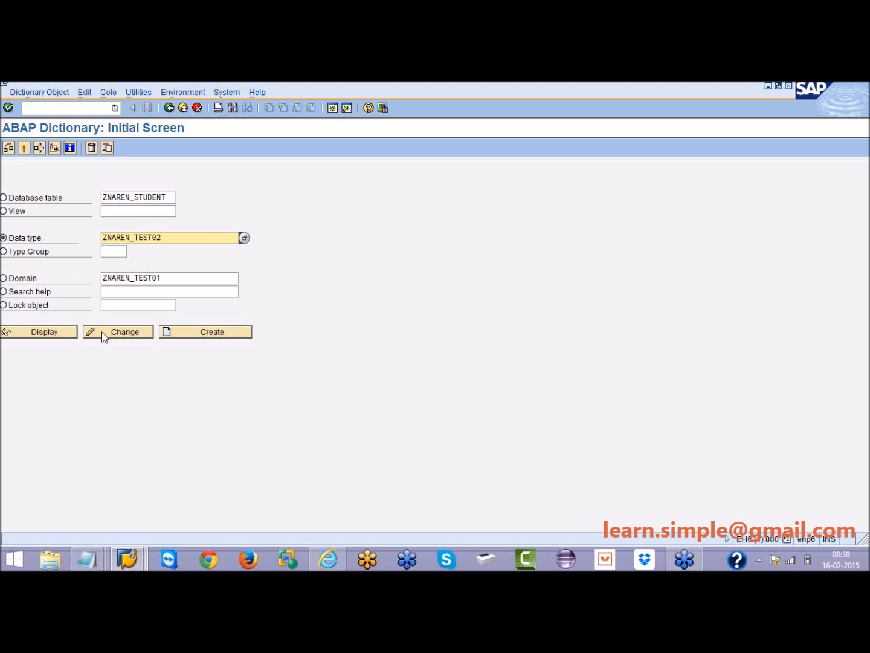
{"action": "left_click", "coordinate": [199, 330]}
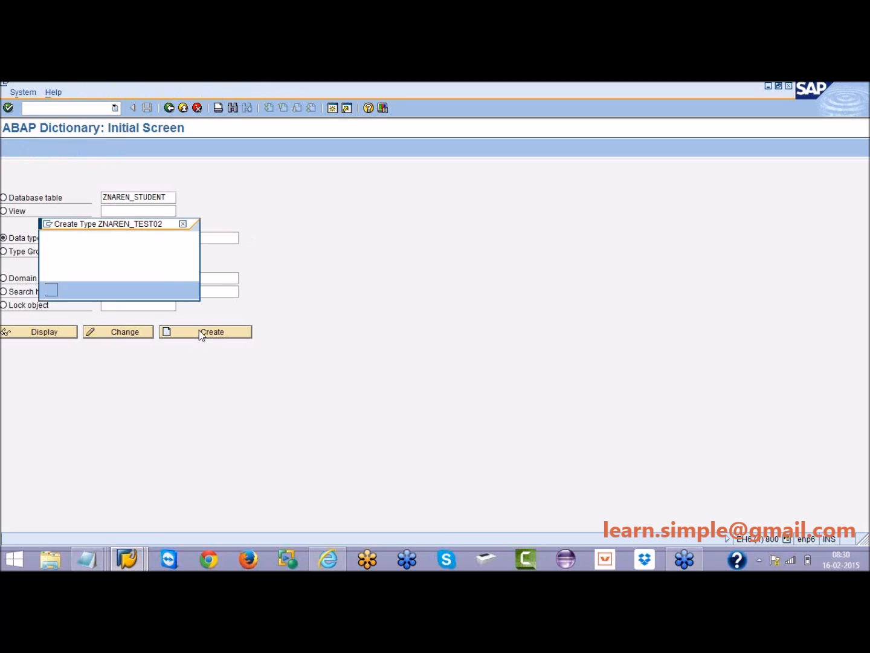
{"action": "left_click", "coordinate": [71, 261]}
{"action": "left_click", "coordinate": [52, 291]}
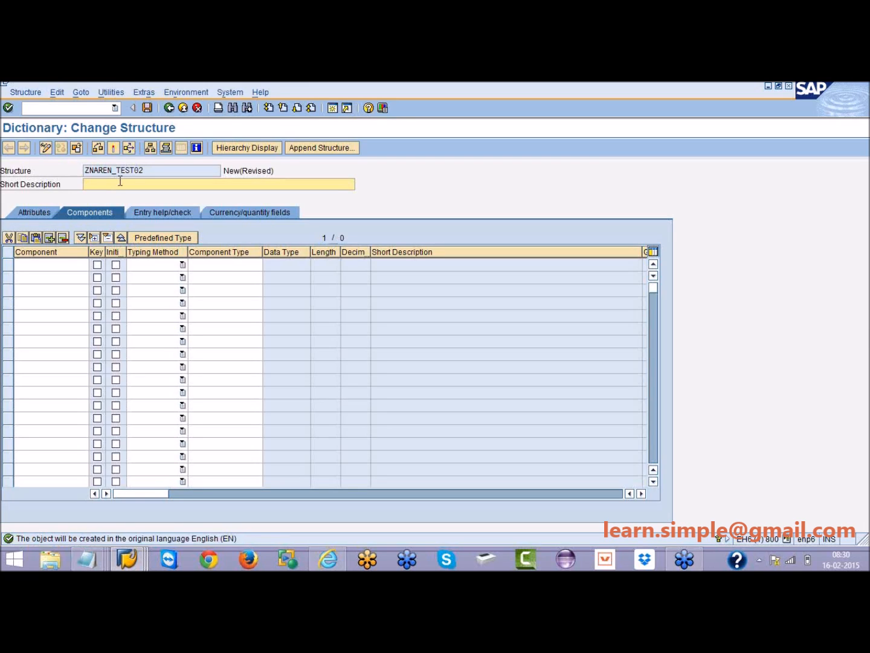
{"action": "type", "text": "Test"}
Add component EMPID to the structure with typing method Types and component type ZNAREN_EMPID
{"action": "left_click", "coordinate": [32, 269]}
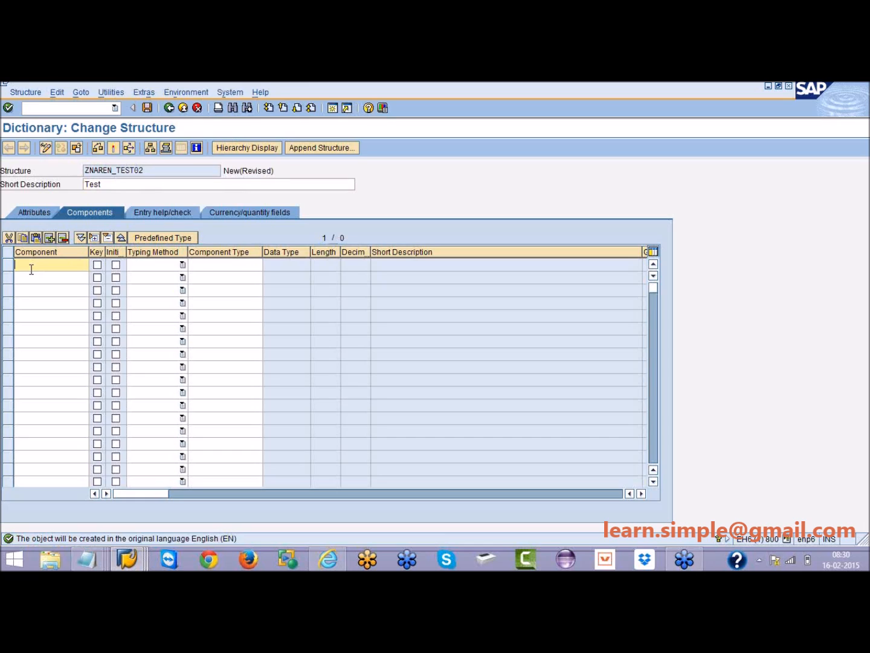
{"action": "type", "text": "empid"}
{"action": "key", "text": "Tab"}
{"action": "key", "text": "Tab"}
{"action": "key", "text": "Tab"}
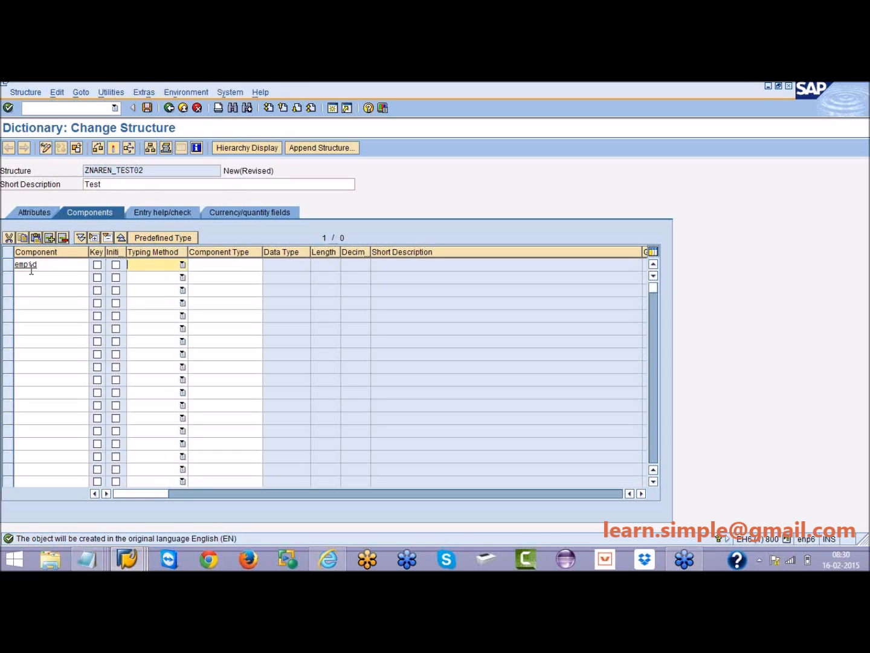
{"action": "type", "text": "Types"}
{"action": "key", "text": "Tab"}
{"action": "type", "text": "z"}
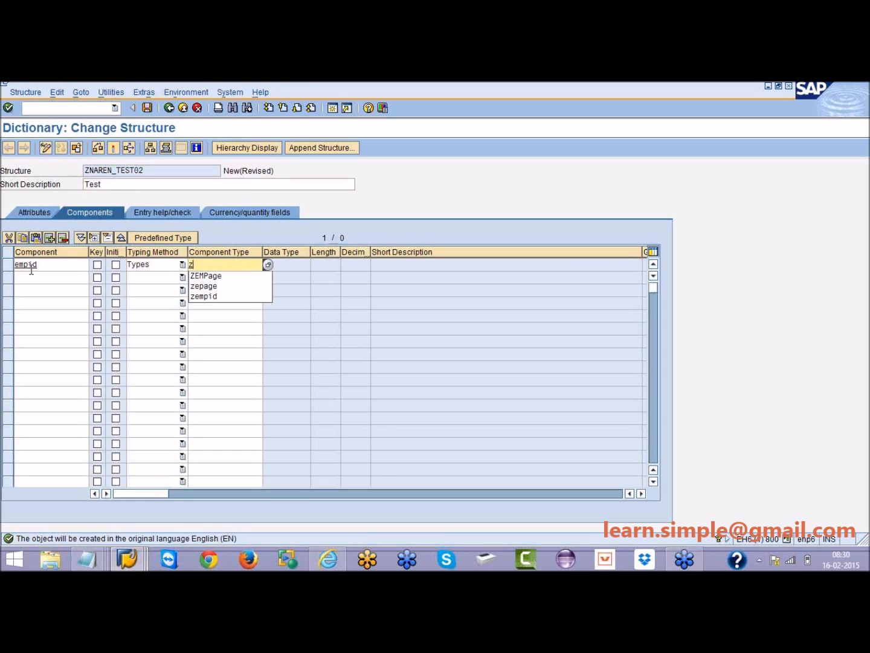
{"action": "type", "text": "naren"}
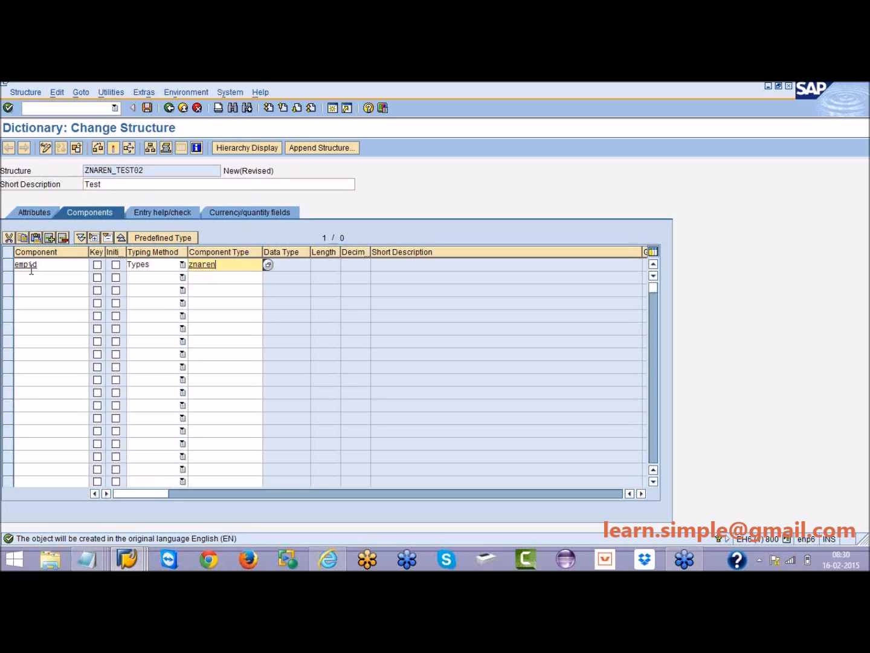
{"action": "type", "text": "_empid"}
{"action": "key", "text": "Return"}
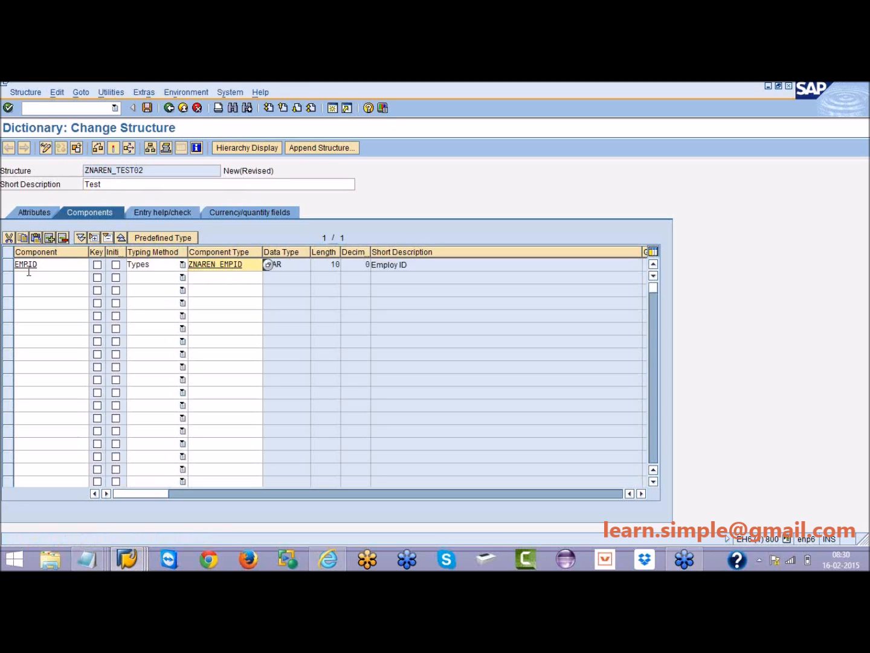
Add component EMPNAME to the structure with typing method Types and component type ZNAREN_EMPNAME
{"action": "left_click", "coordinate": [27, 275]}
{"action": "type", "text": "empname"}
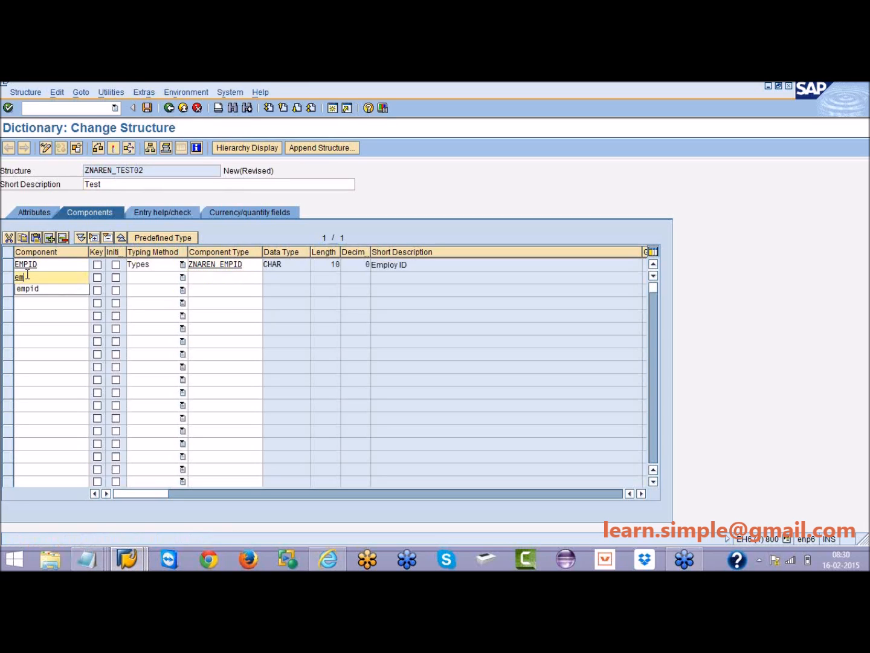
{"action": "key", "text": "Tab"}
{"action": "key", "text": "Tab"}
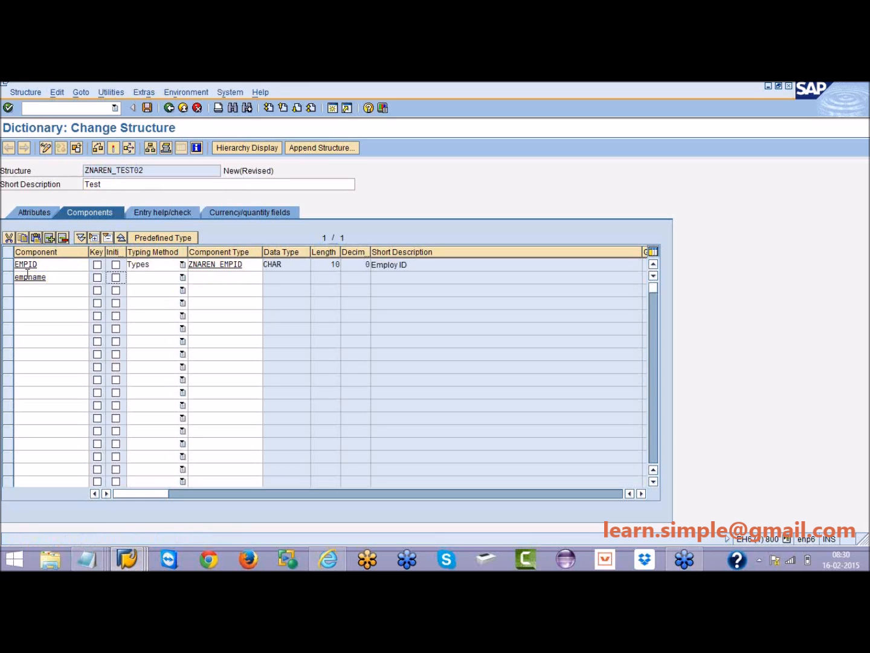
{"action": "key", "text": "Tab"}
{"action": "type", "text": "Ty"}
{"action": "key", "text": "Tab"}
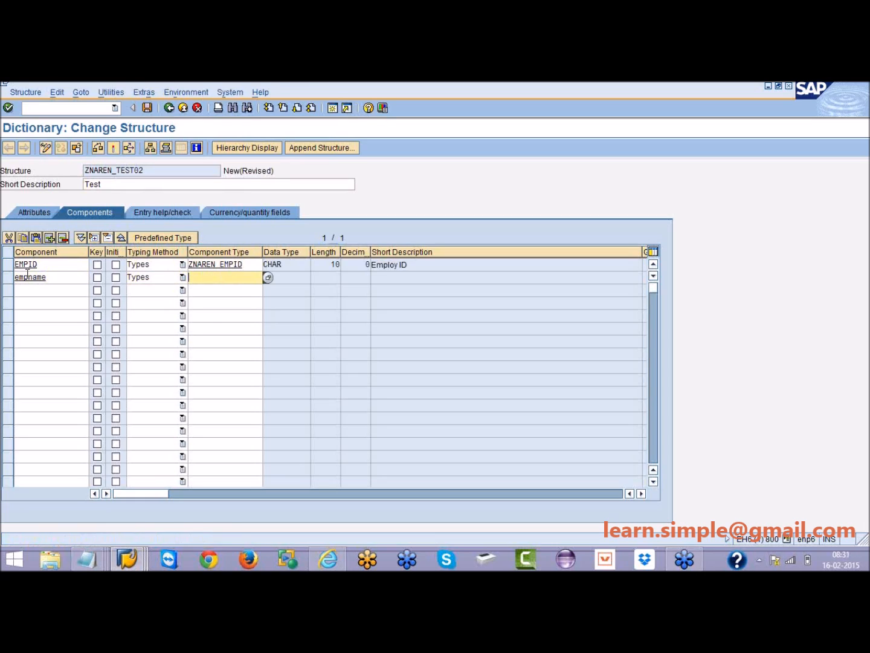
{"action": "type", "text": "znaren_empname"}
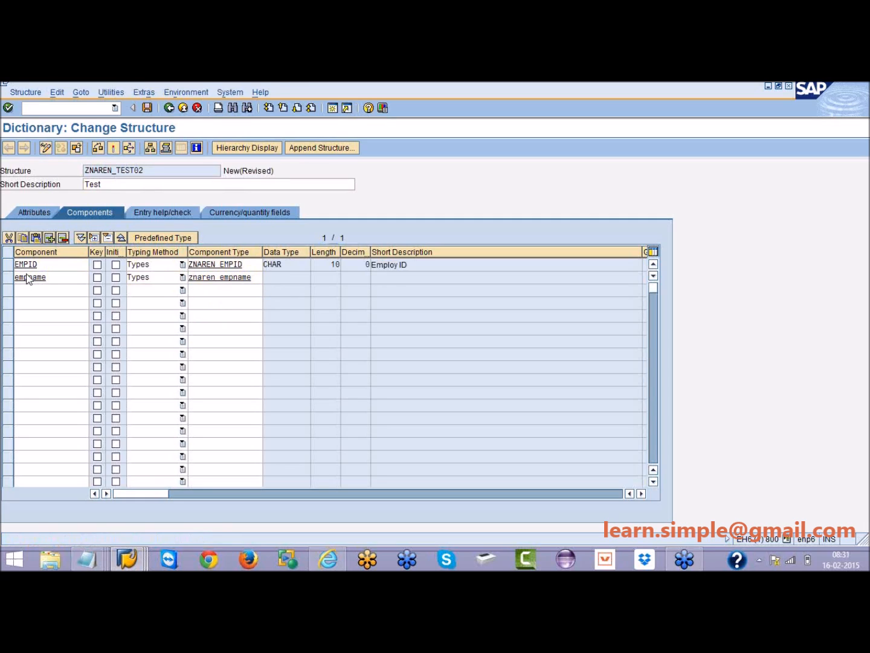
{"action": "key", "text": "Return"}
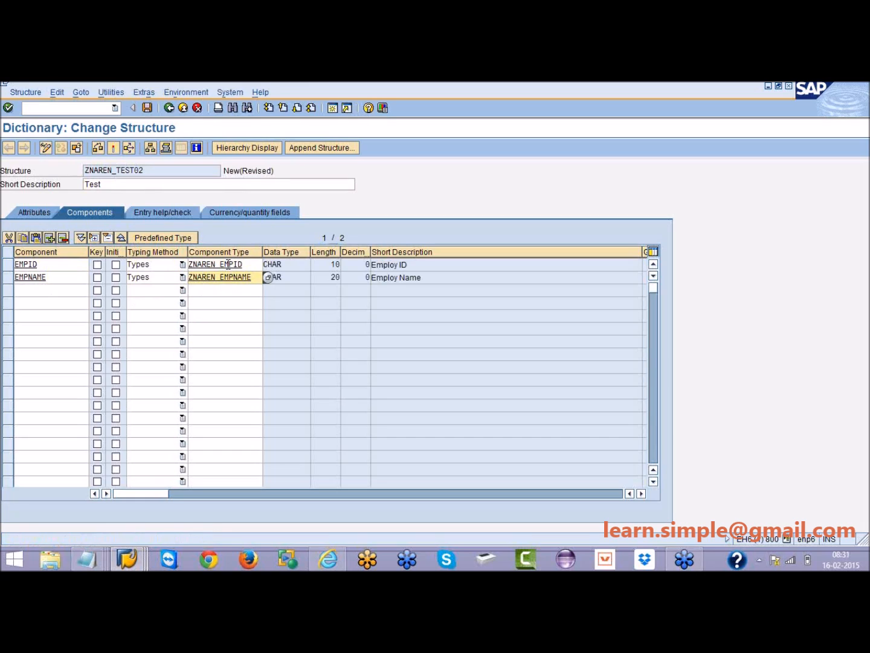
{"action": "left_click", "coordinate": [291, 277]}
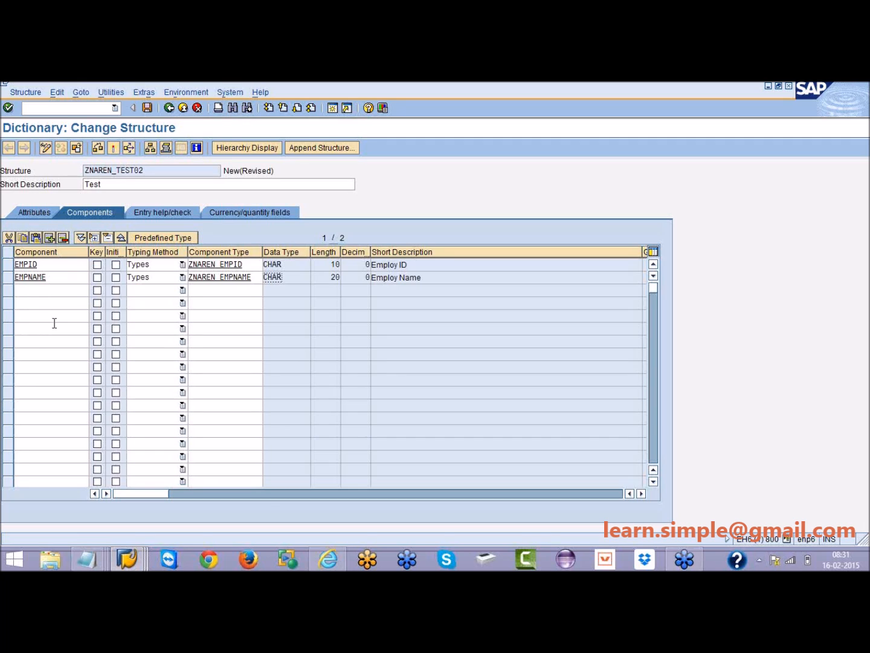
Activate structure ZNAREN_TEST02 as a local object and decline to display the activation log
{"action": "left_click", "coordinate": [113, 149]}
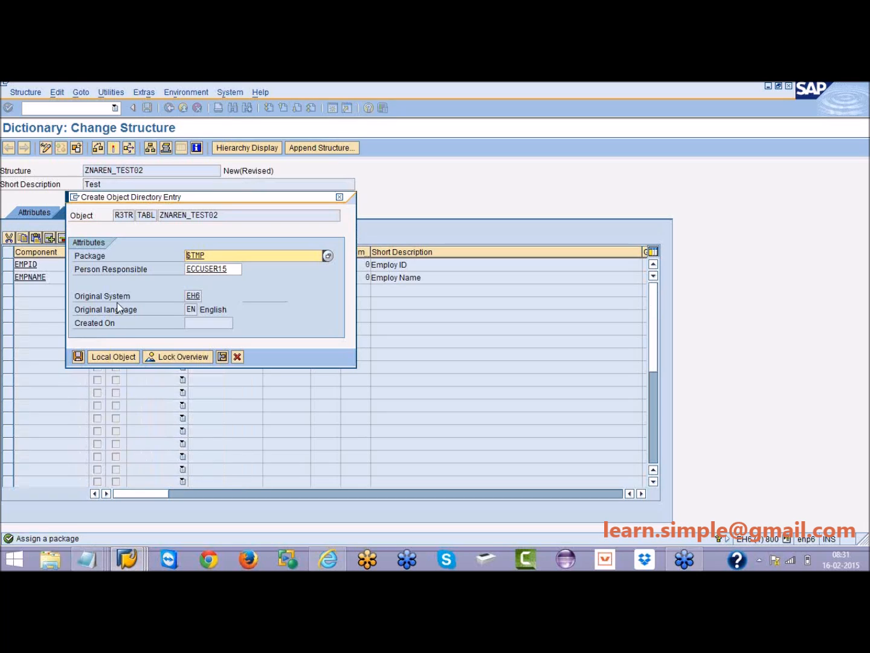
{"action": "left_click", "coordinate": [120, 357]}
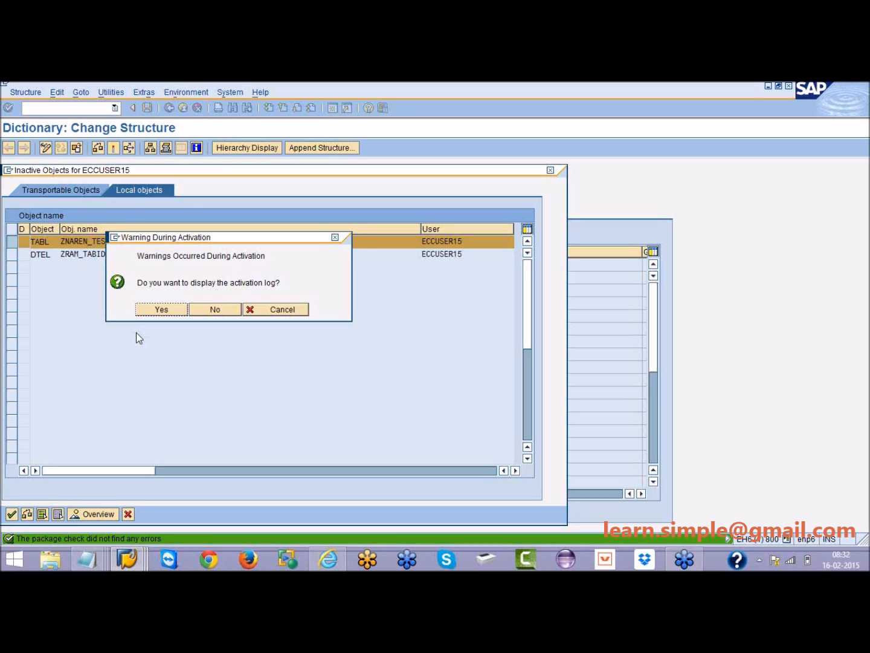
{"action": "left_click", "coordinate": [198, 308]}
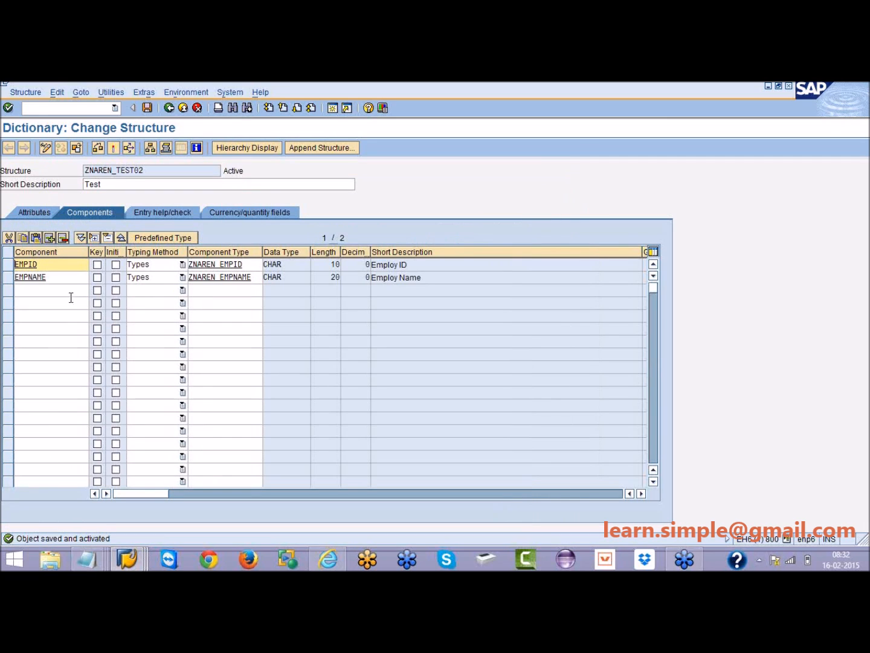
Return to the dictionary's initial screen and switch to the Notepad notes listing the user-defined types
{"action": "left_click", "coordinate": [170, 108]}
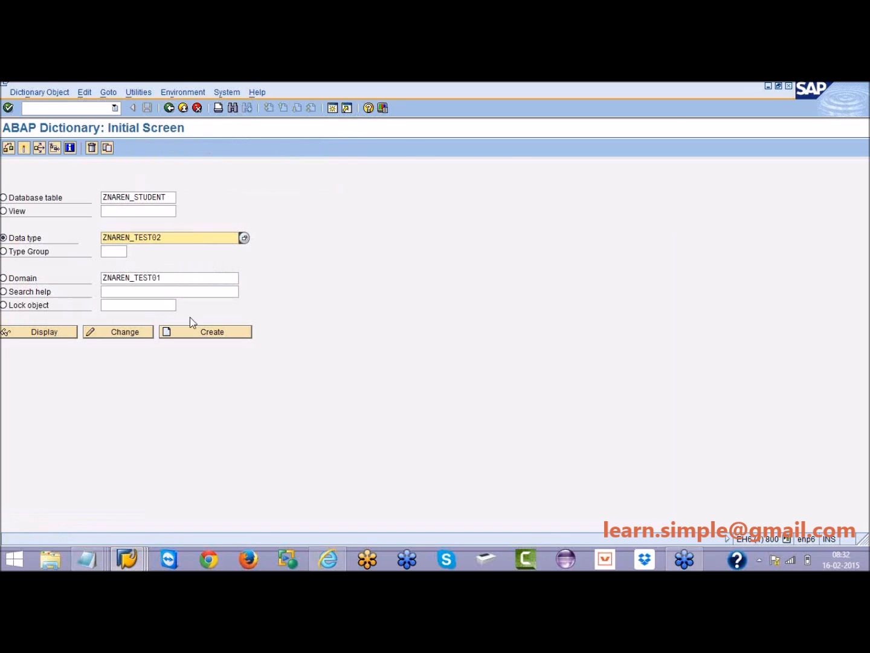
{"action": "mouse_move", "coordinate": [90, 552]}
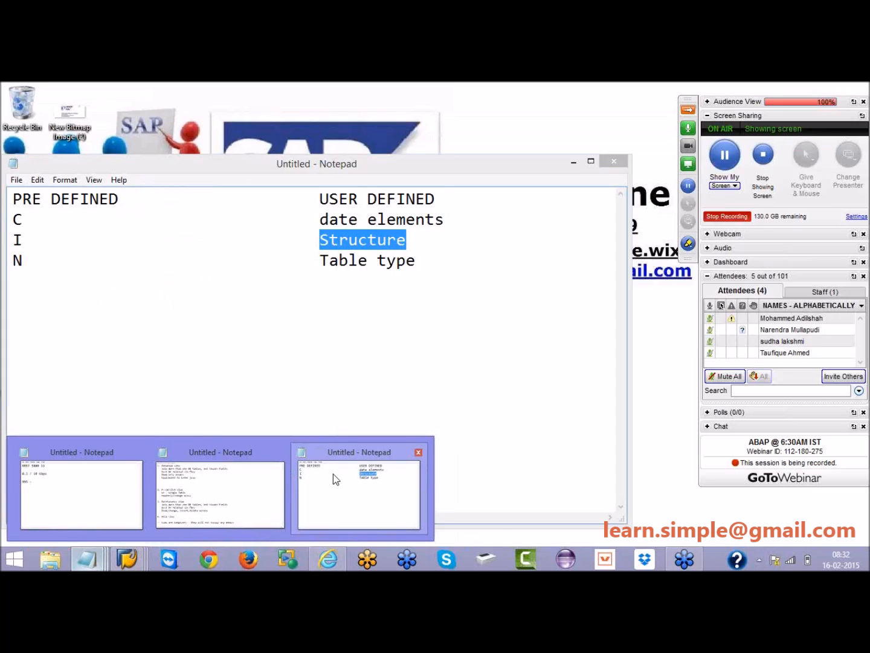
{"action": "left_click", "coordinate": [332, 474]}
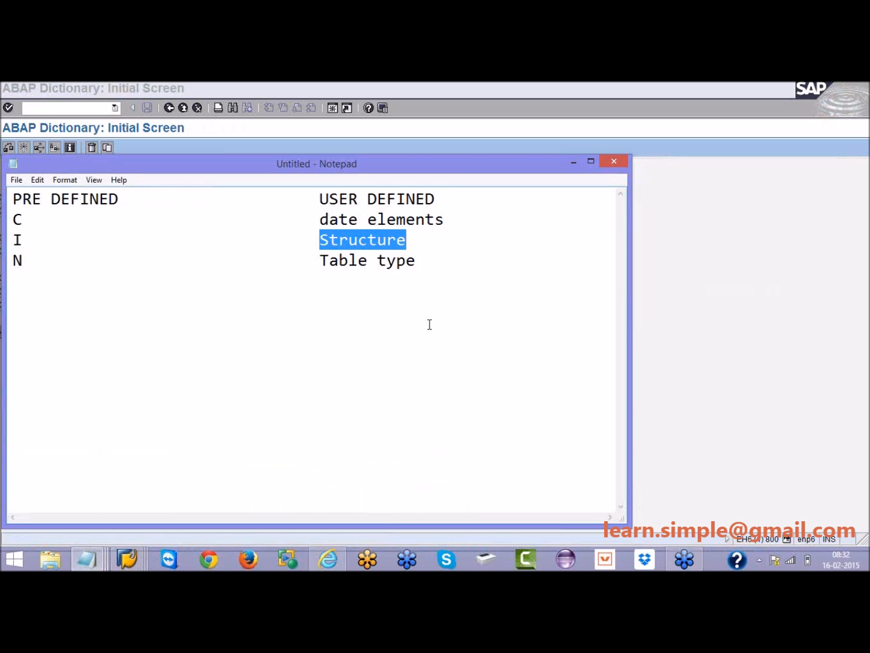
Switch from the Notepad notes back to the ABAP Dictionary and create data type ZNAREN_TEST03 as a table type
{"action": "left_click_drag", "start_coordinate": [421, 260], "coordinate": [320, 267]}
{"action": "left_click", "coordinate": [324, 269]}
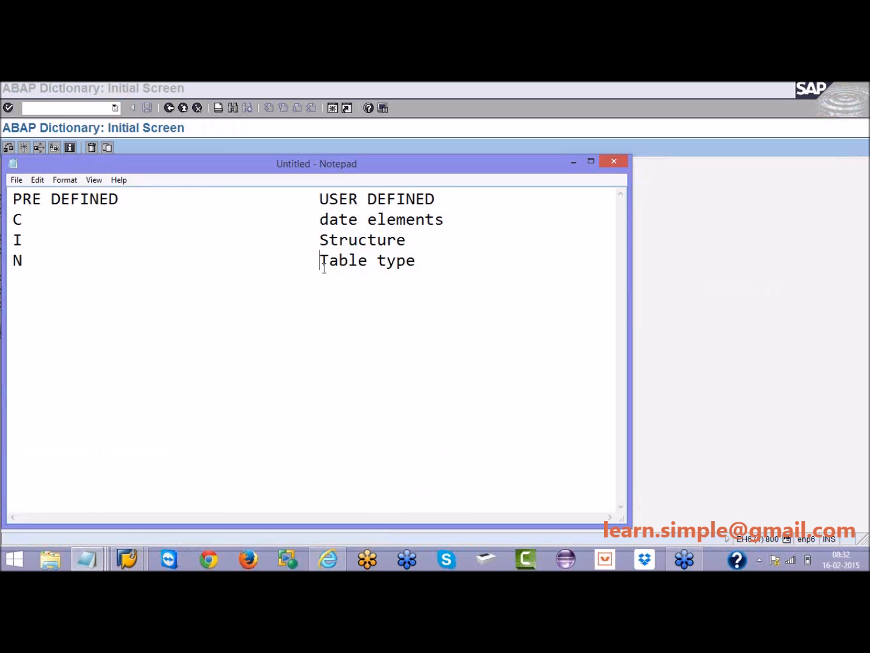
{"action": "left_click", "coordinate": [574, 162]}
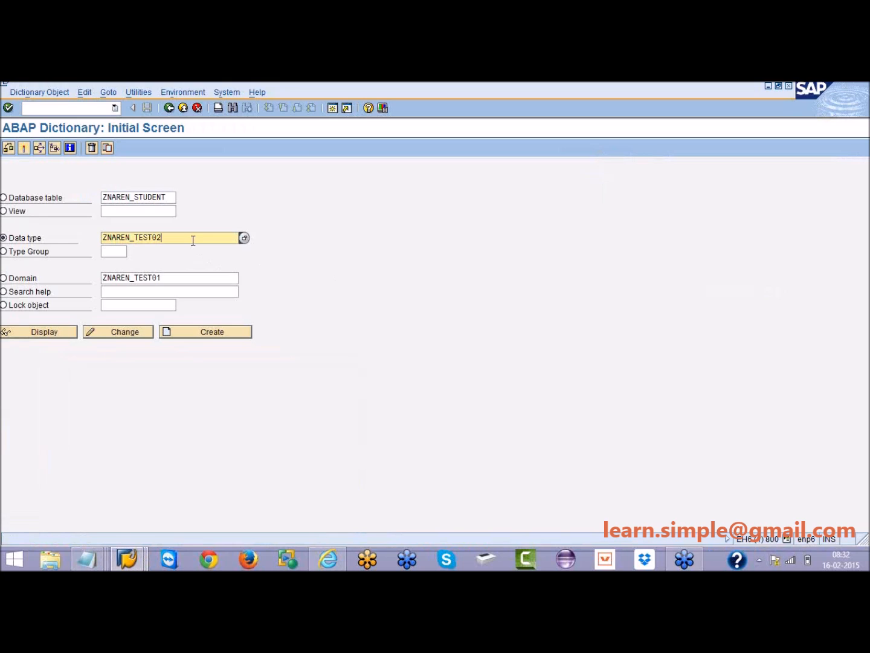
{"action": "key", "text": "BackSpace"}
{"action": "type", "text": "3"}
{"action": "left_click", "coordinate": [202, 332]}
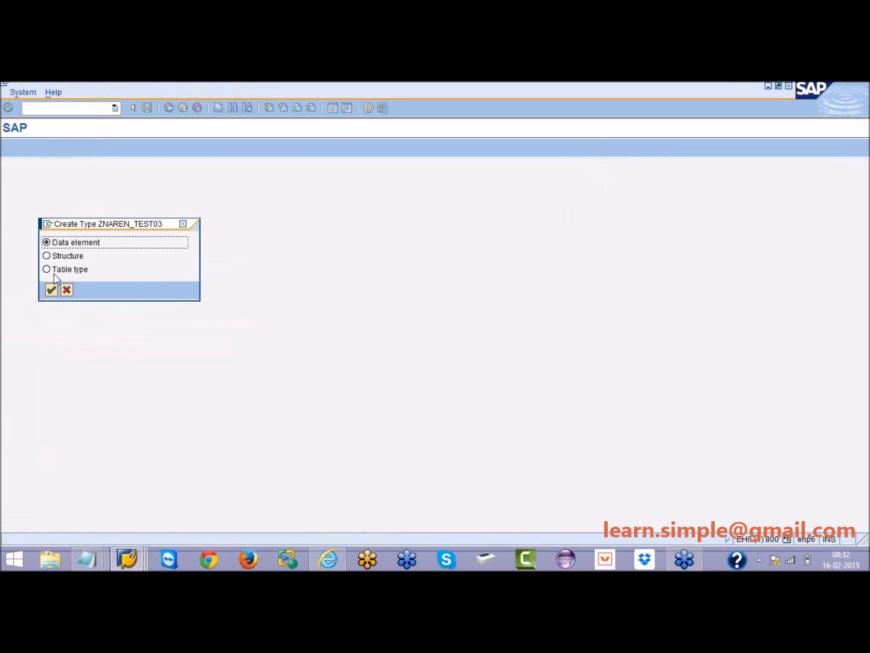
{"action": "left_click", "coordinate": [54, 273]}
{"action": "left_click", "coordinate": [52, 290]}
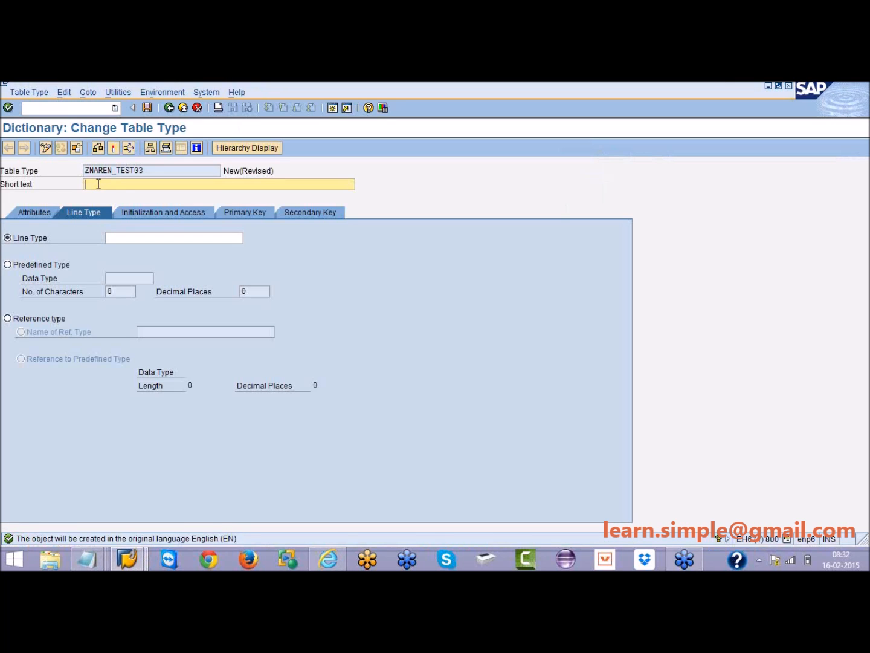
Give the table type the short text "Table type" and set its line type to structure ZNAREN_TEST02
{"action": "type", "text": "Table type"}
{"action": "left_click_drag", "start_coordinate": [144, 174], "coordinate": [84, 173]}
{"action": "key", "text": "ctrl+c"}
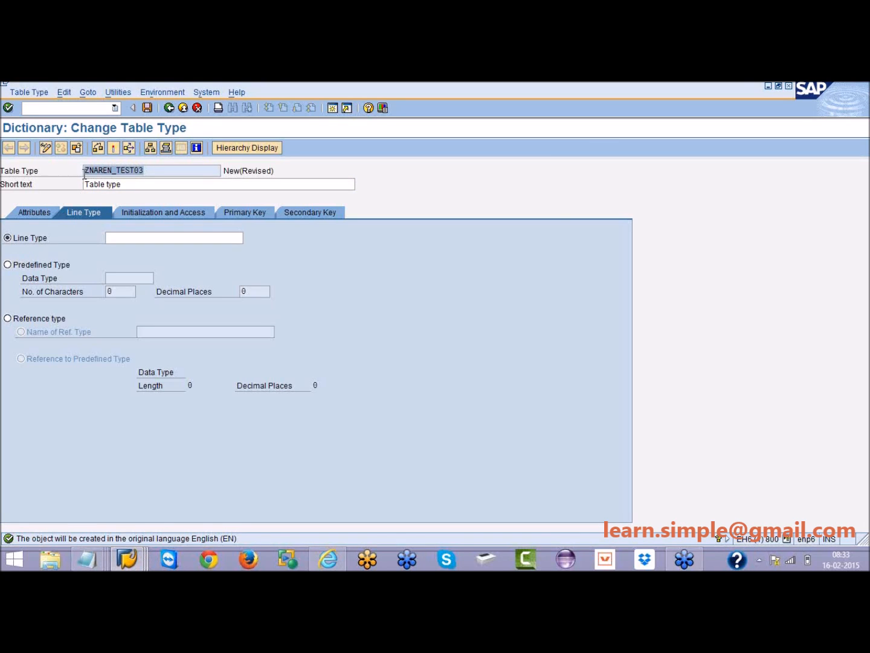
{"action": "left_click", "coordinate": [84, 173]}
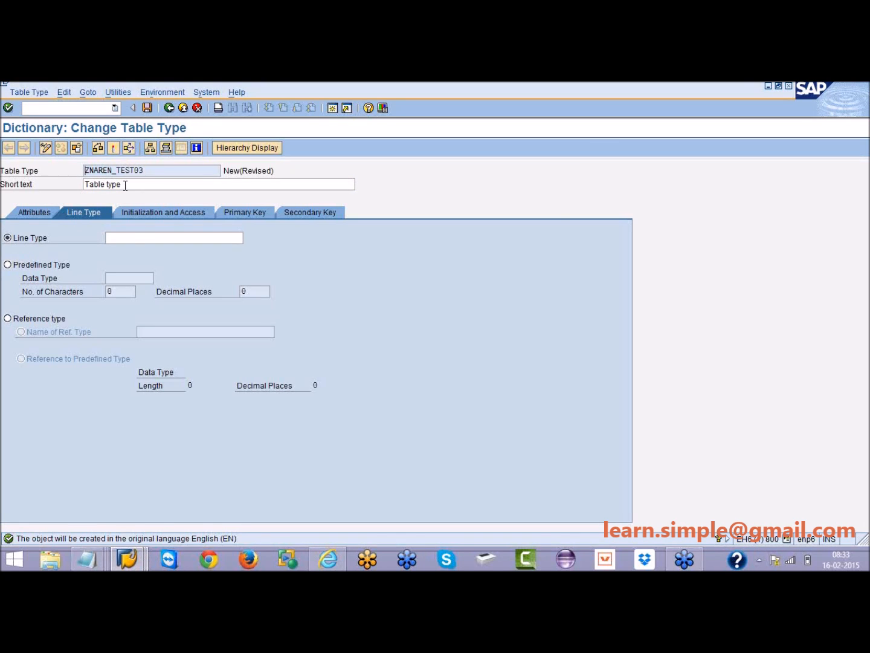
{"action": "left_click", "coordinate": [133, 240]}
{"action": "key", "text": "ctrl+v"}
{"action": "key", "text": "BackSpace"}
{"action": "type", "text": "2"}
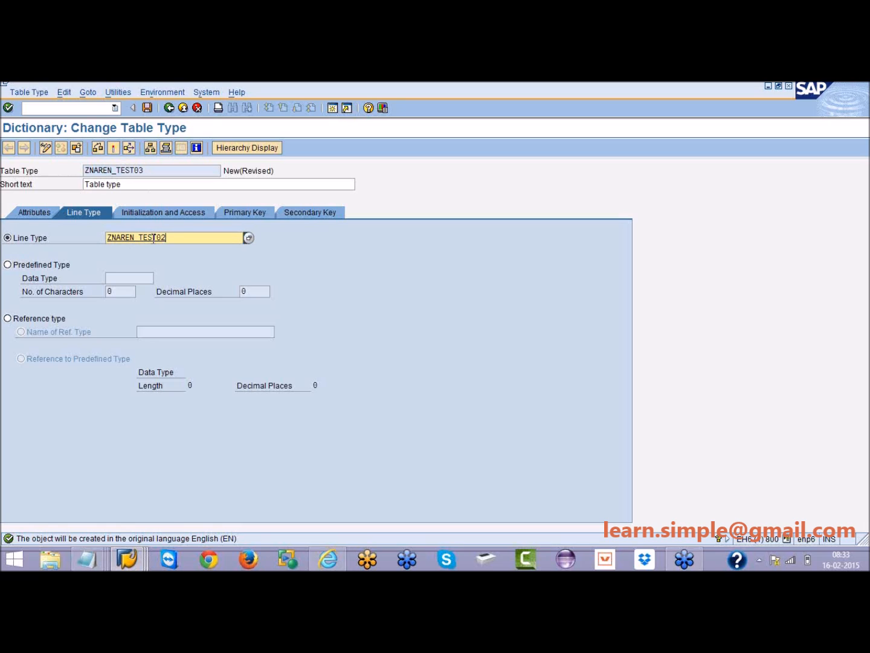
{"action": "left_click", "coordinate": [139, 169]}
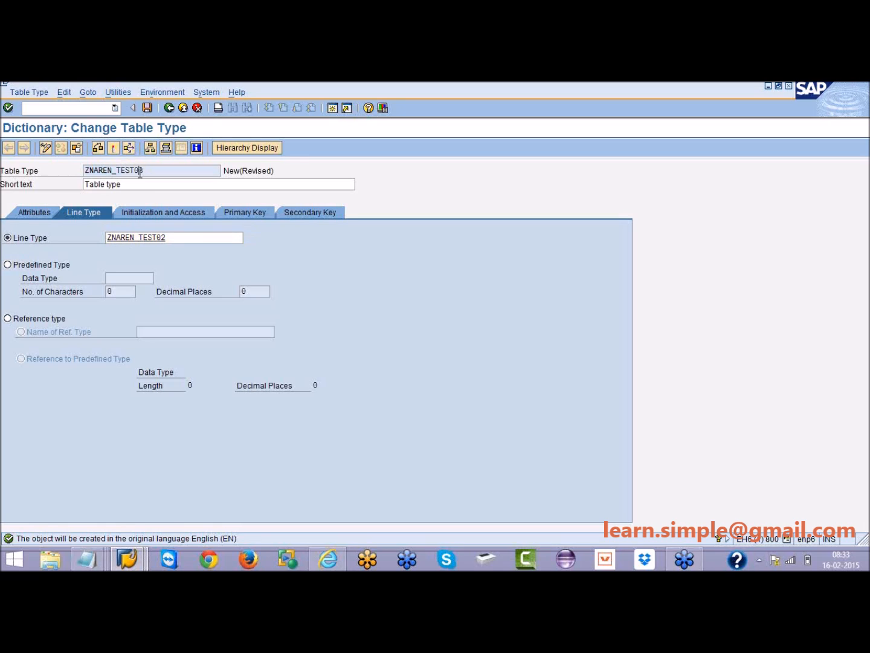
{"action": "left_click", "coordinate": [149, 240]}
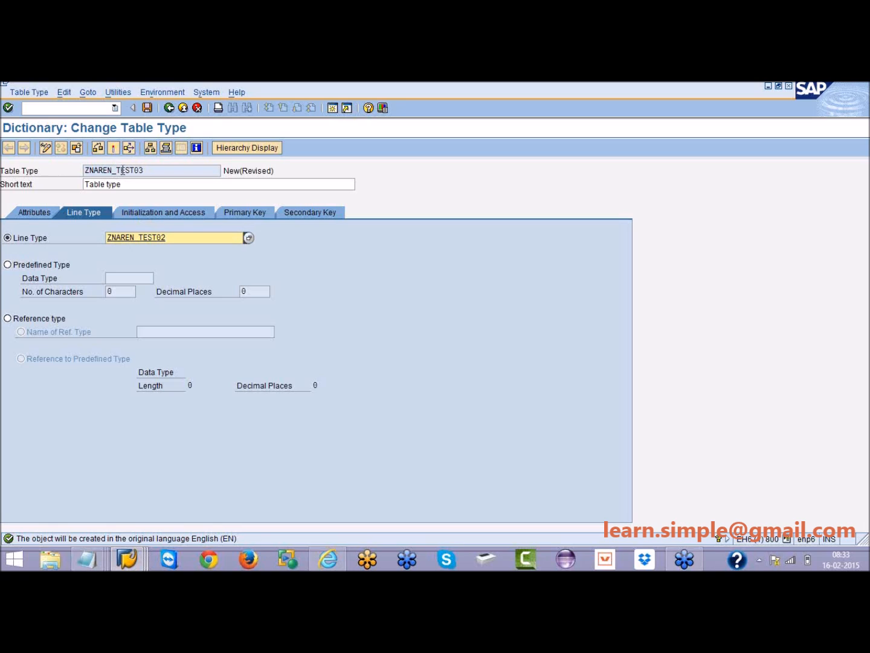
Activate table type ZNAREN_TEST03 as a local object
{"action": "left_click", "coordinate": [112, 149]}
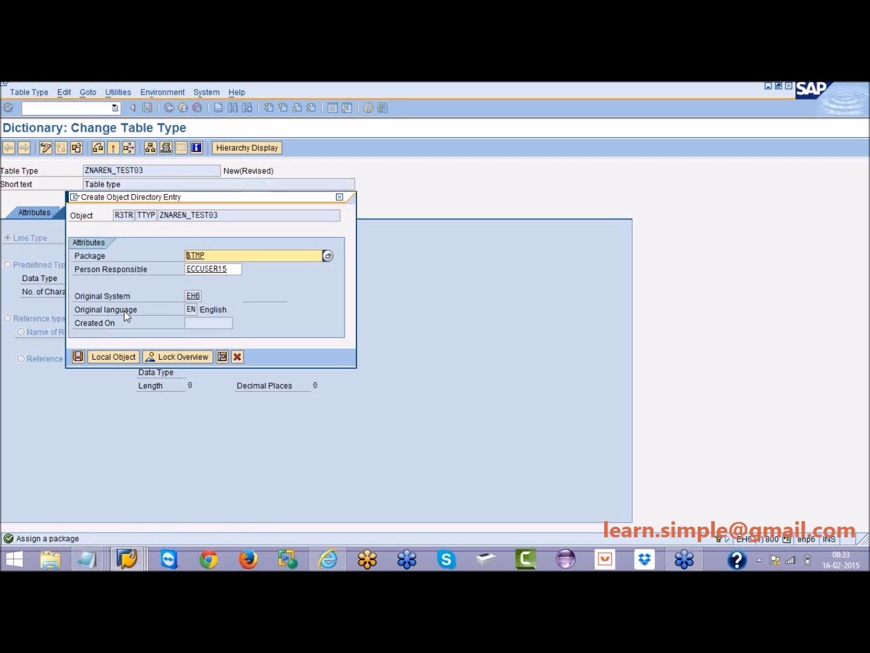
{"action": "left_click", "coordinate": [113, 356]}
{"action": "key", "text": "Return"}
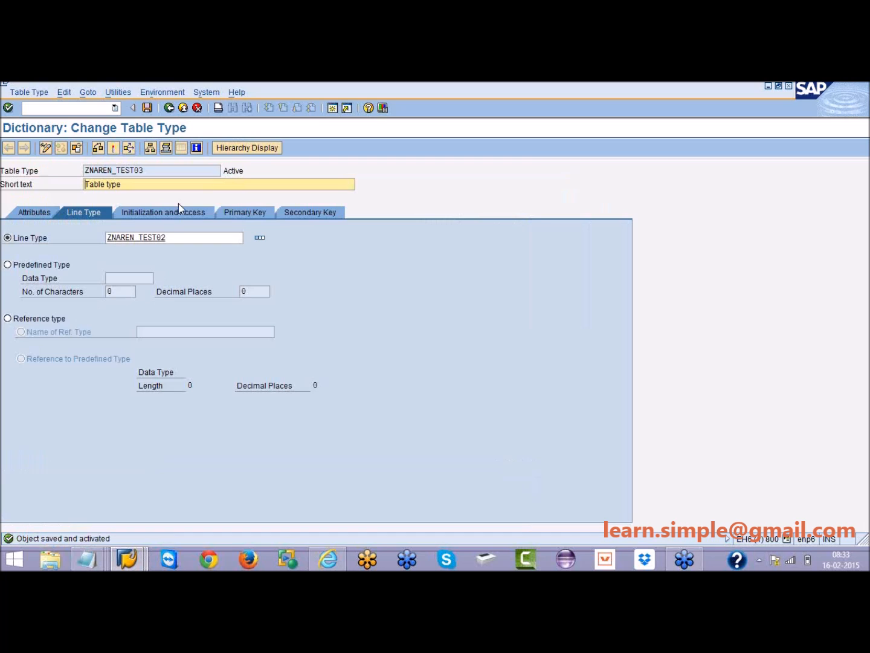
Return to the dictionary's initial screen, clear the data type name and move to the empty view name
{"action": "left_click", "coordinate": [169, 109]}
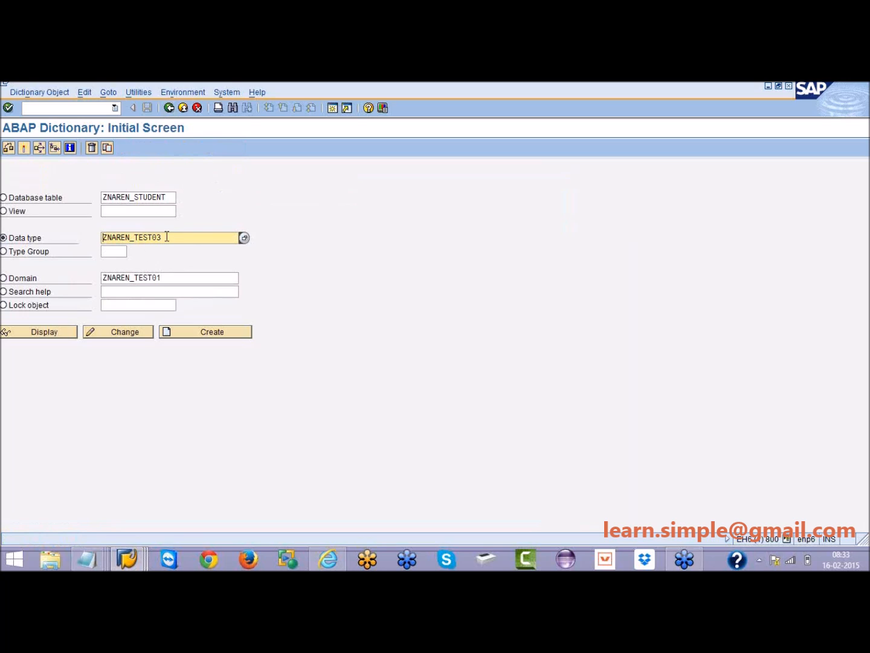
{"action": "key", "text": "Delete"}
{"action": "key", "text": "Delete"}
{"action": "key", "text": "Delete"}
{"action": "key", "text": "Delete"}
{"action": "key", "text": "Delete"}
{"action": "key", "text": "Delete"}
{"action": "key", "text": "Delete"}
{"action": "key", "text": "Delete"}
{"action": "key", "text": "Delete"}
{"action": "key", "text": "Delete"}
{"action": "key", "text": "Delete"}
{"action": "key", "text": "Delete"}
{"action": "key", "text": "Delete"}
{"action": "key", "text": "Up"}
{"action": "key", "text": "Up"}
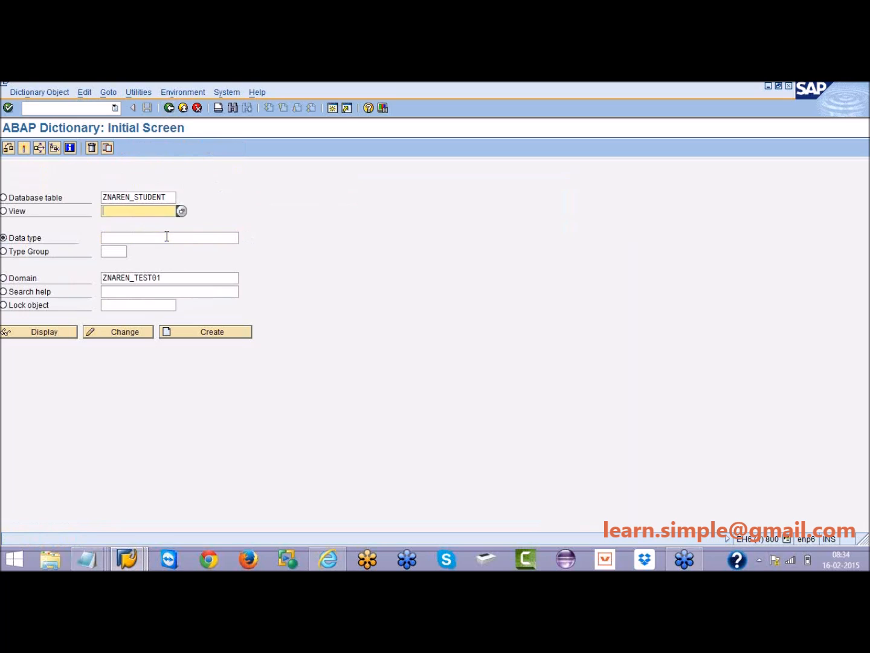